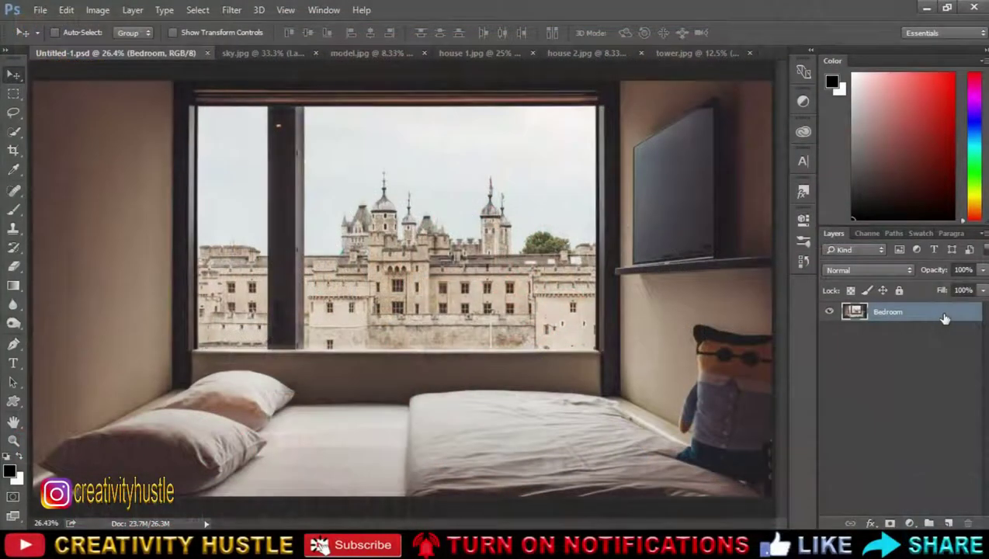
# Step: Trace a closed Pen Tool path around the inside of the bedroom window frame
pyautogui.click(18, 343)
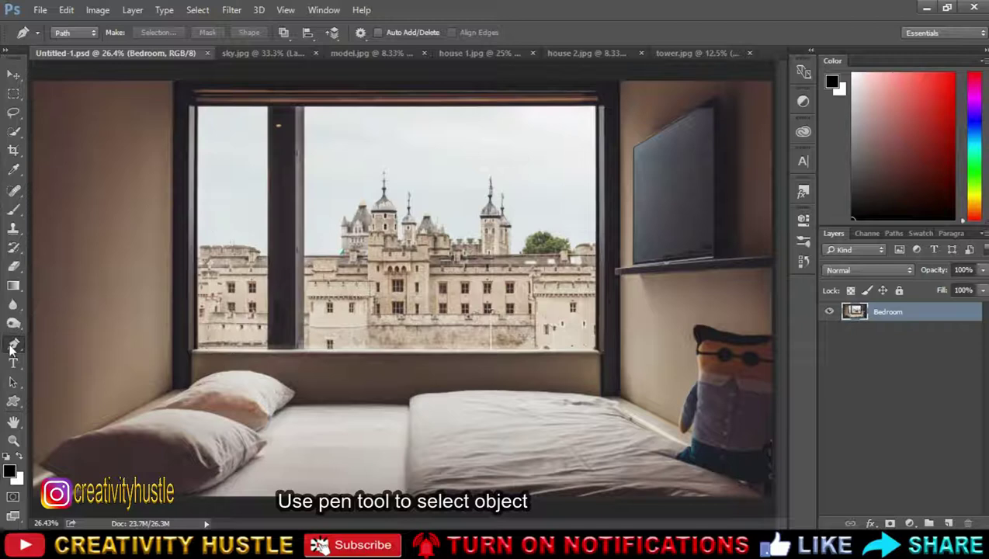
pyautogui.rightClick(10, 349)
pyautogui.click(80, 342)
pyautogui.scroll(5, 200, 277)
pyautogui.scroll(1, 208, 482)
pyautogui.scroll(3, 225, 293)
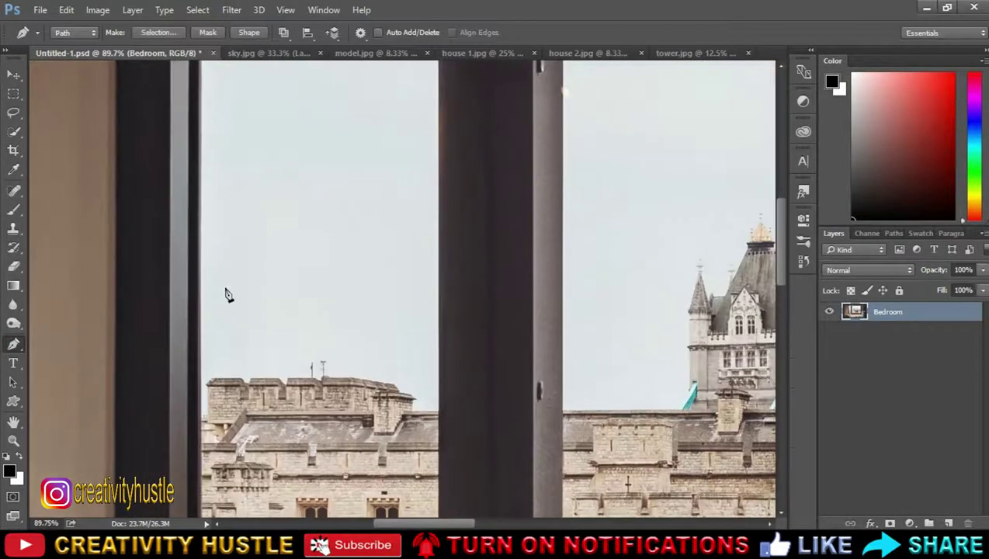
pyautogui.scroll(1, 208, 150)
pyautogui.scroll(-1, 337, 155)
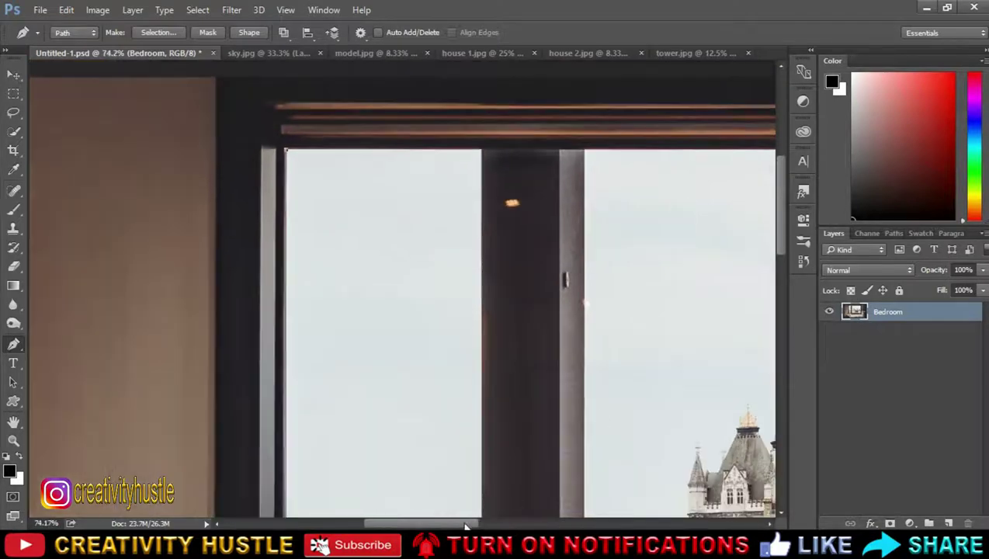
pyautogui.hscroll(3, 626, 158)
pyautogui.scroll(-2, 636, 280)
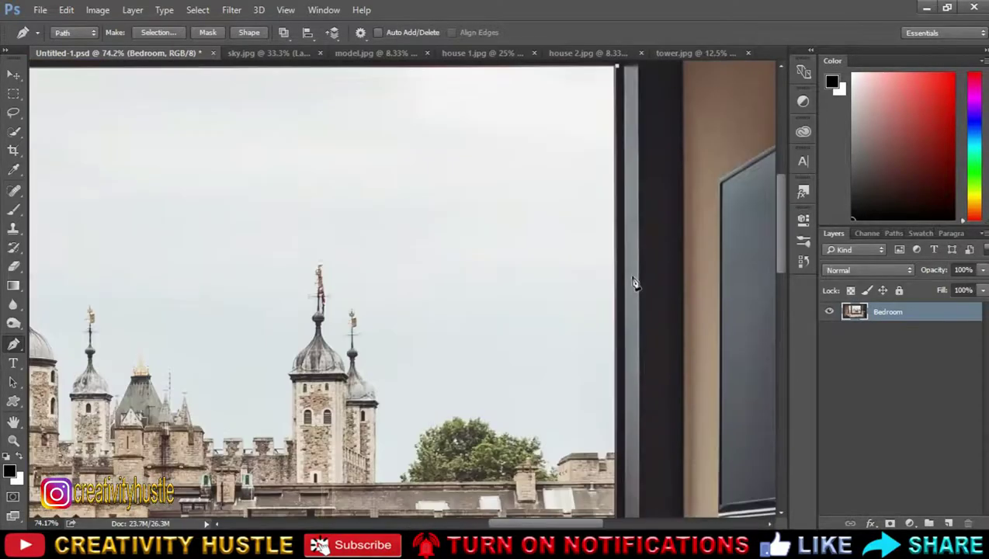
pyautogui.scroll(2, 621, 451)
pyautogui.scroll(-2, 633, 489)
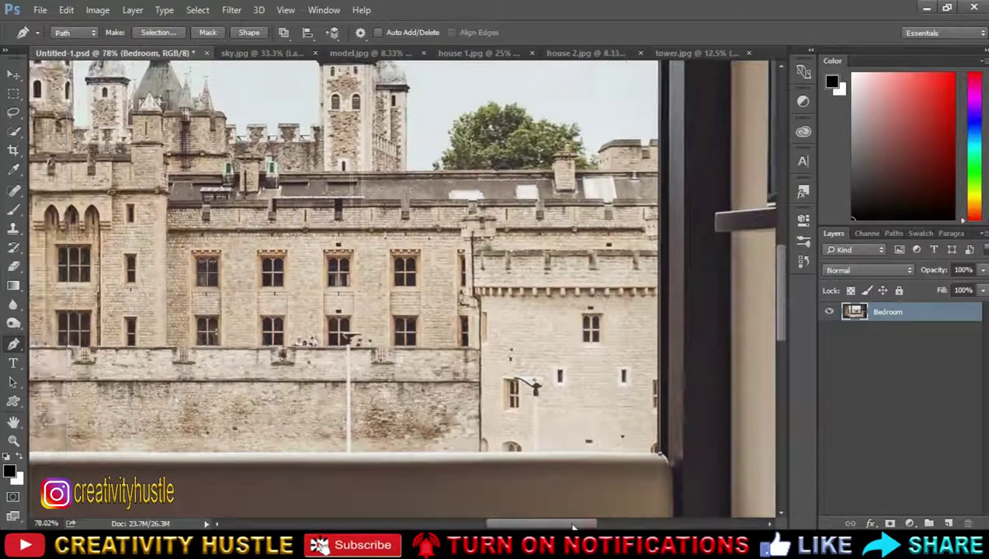
pyautogui.hscroll(-3, 418, 458)
pyautogui.hotkey('ctrl', '0')
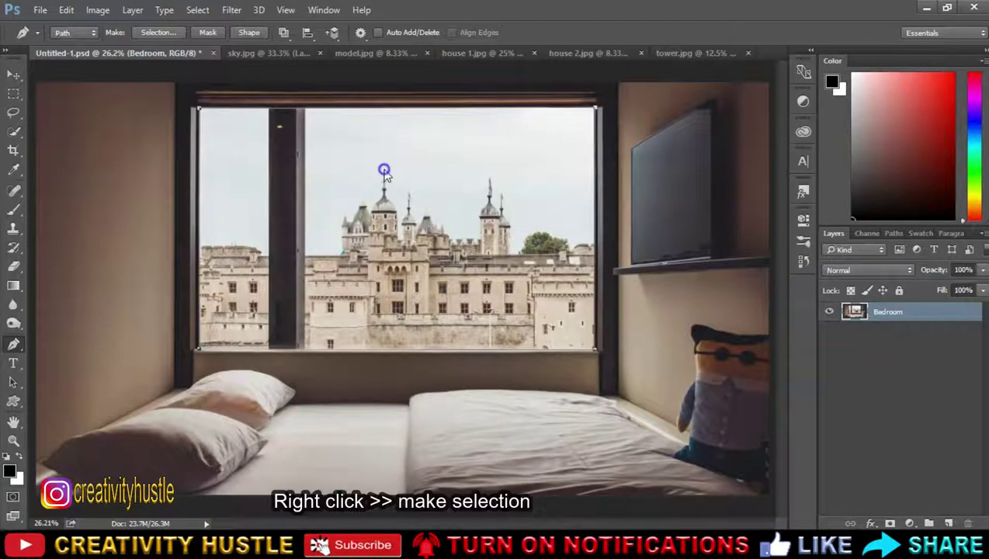
# Step: Turn the window path into a 0-feather selection, invert it, and mask the glass out of Bedroom
pyautogui.rightClick(383, 165)
pyautogui.click(457, 229)
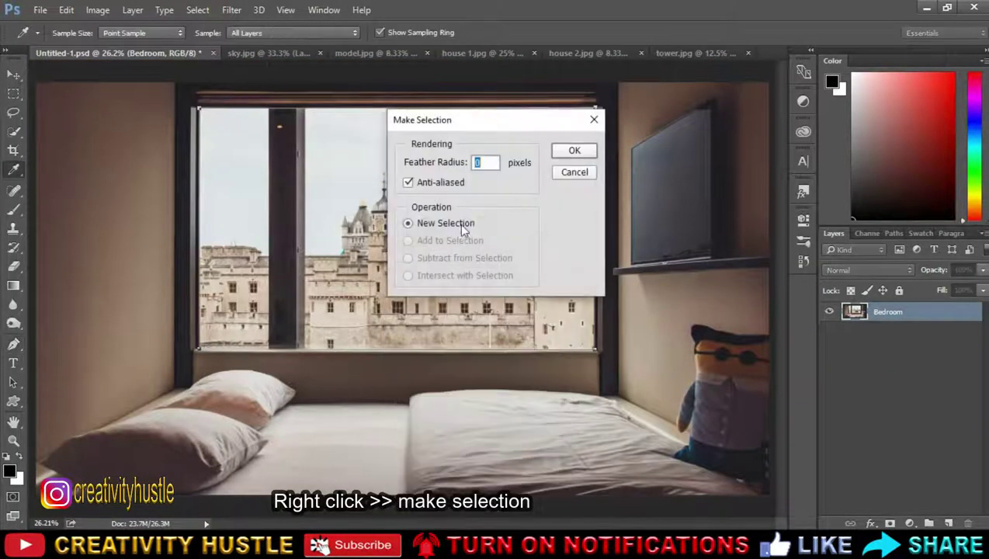
pyautogui.click(572, 151)
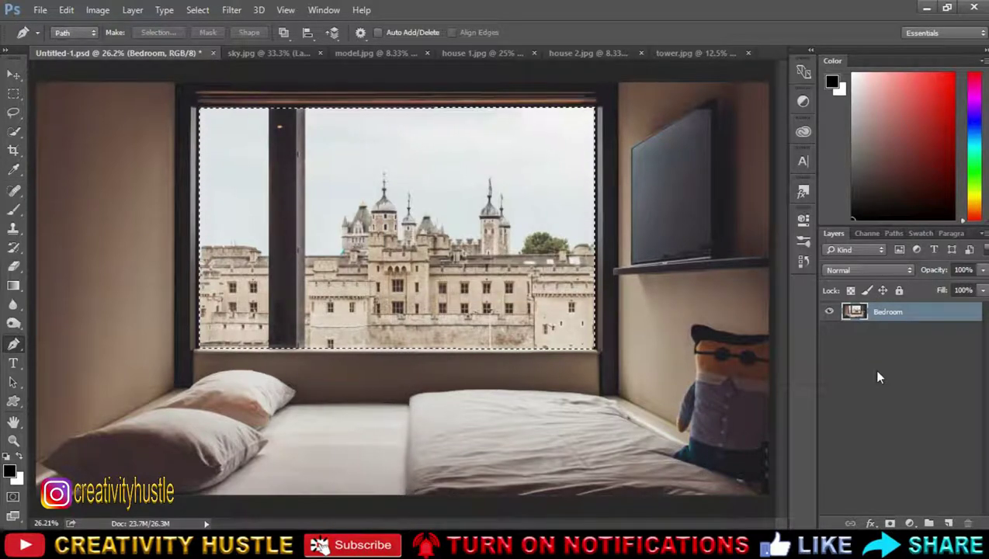
pyautogui.hotkey('ctrl', 'shift', 'i')
pyautogui.hotkey('ctrl', 'shift', 'i')
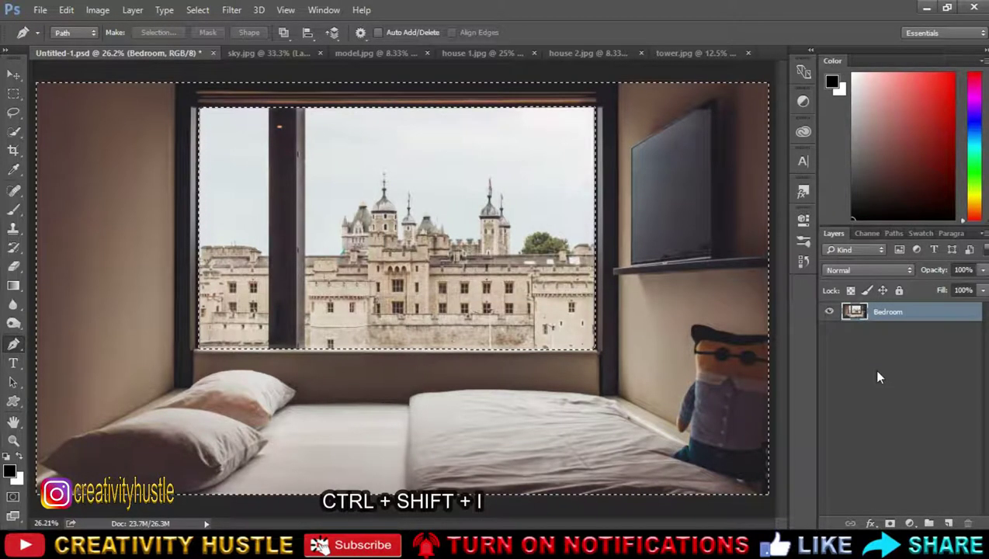
pyautogui.click(891, 523)
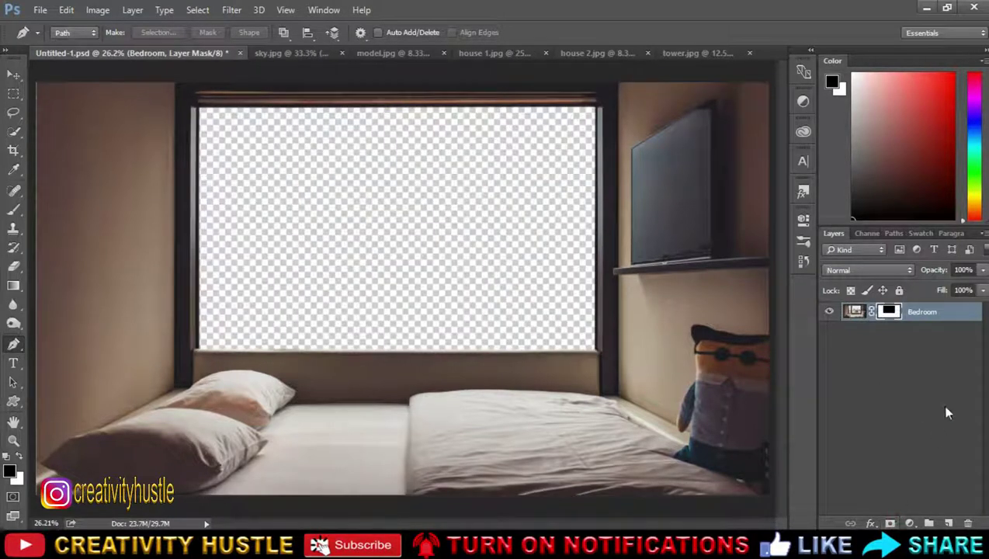
# Step: Bring the lightning sky into the bedroom composite and place its layer below Bedroom
pyautogui.click(287, 53)
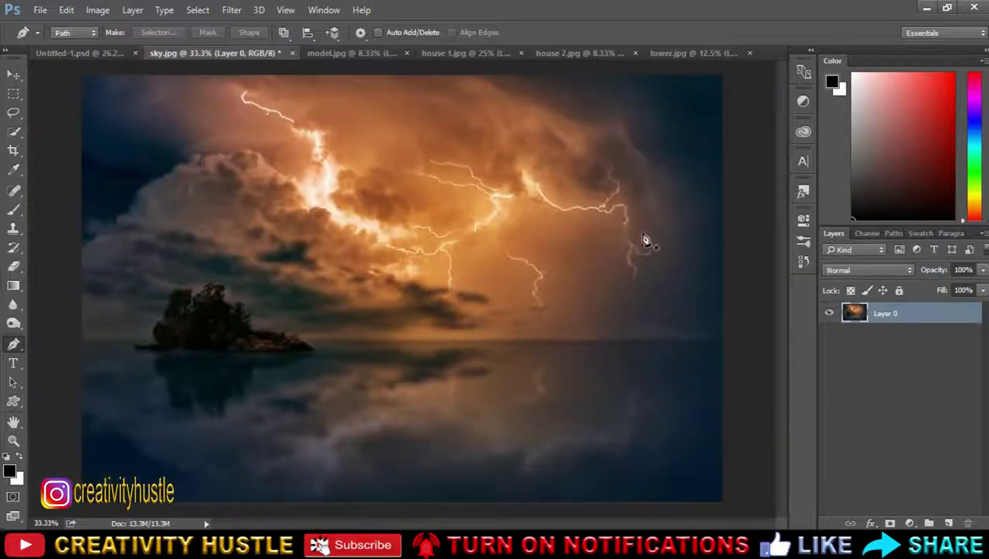
pyautogui.hotkey('ctrl', 'z')
pyautogui.click(14, 78)
pyautogui.moveTo(372, 180)
pyautogui.mouseDown()
pyautogui.moveTo(165, 44)
pyautogui.moveTo(307, 195)
pyautogui.mouseUp()
pyautogui.moveTo(938, 336); pyautogui.dragTo(937, 336)
# Step: Scale the sky to fill the window opening and name its layer Sky
pyautogui.hotkey('ctrl', 't')
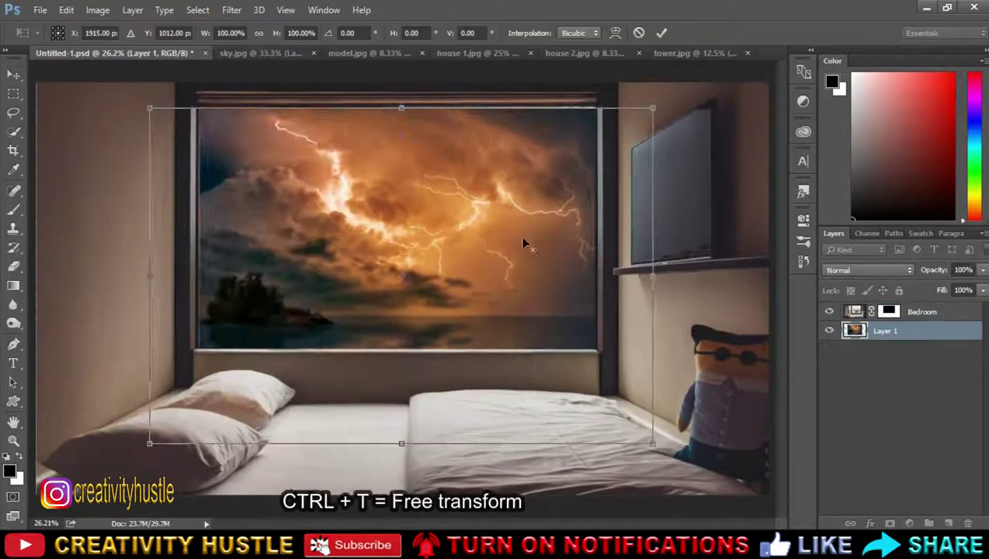
pyautogui.scroll(2, 654, 382)
pyautogui.scroll(2, 655, 382)
pyautogui.moveTo(625, 278); pyautogui.dragTo(556, 261)
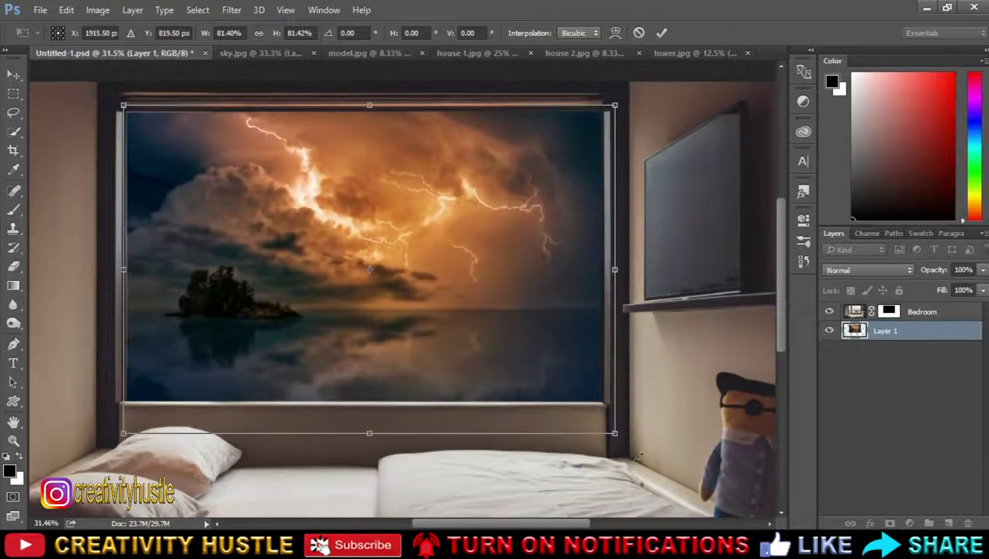
pyautogui.press('Return')
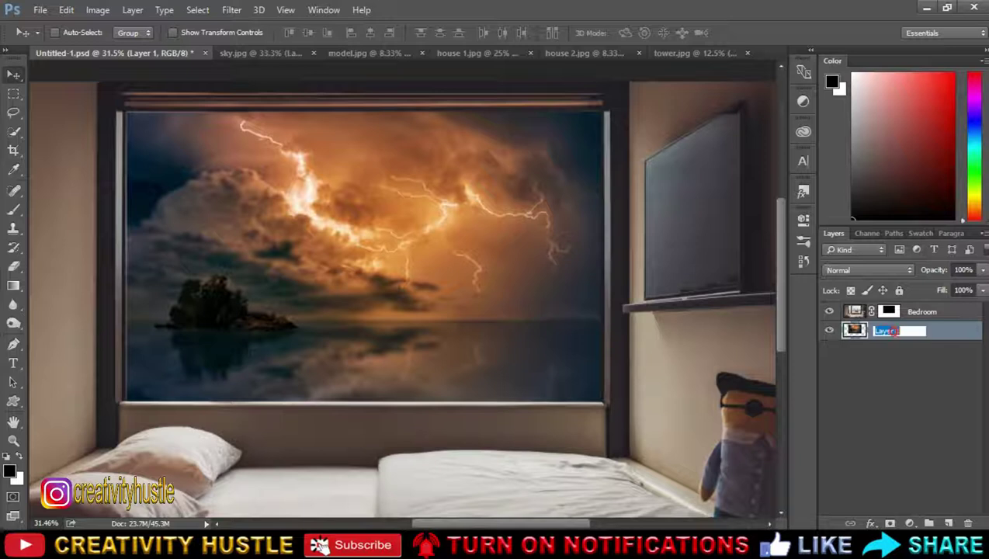
pyautogui.write('Sky')
pyautogui.press('Return')
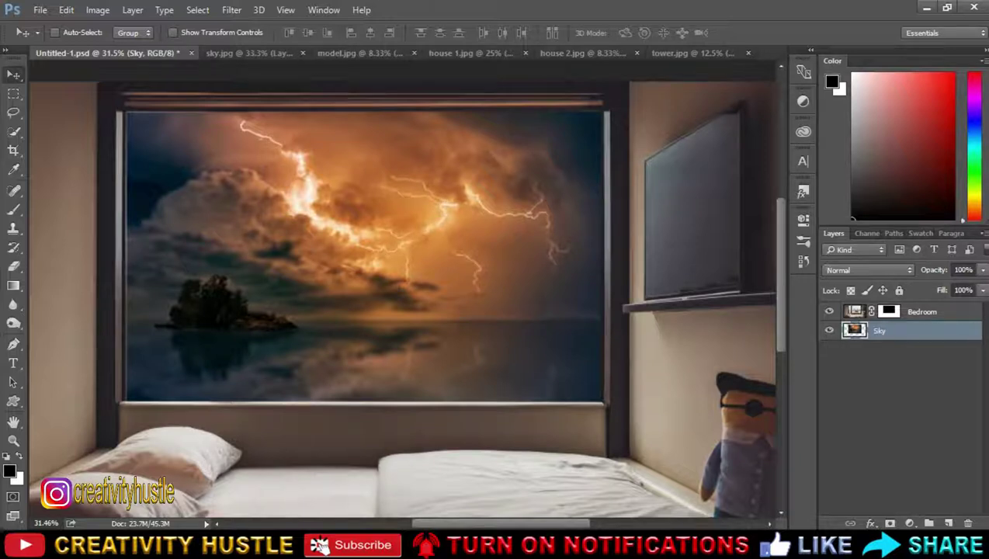
# Step: Close sky.jpg without saving and switch to the model.jpg photo
pyautogui.click(257, 58)
pyautogui.click(291, 52)
pyautogui.click(499, 215)
pyautogui.click(224, 54)
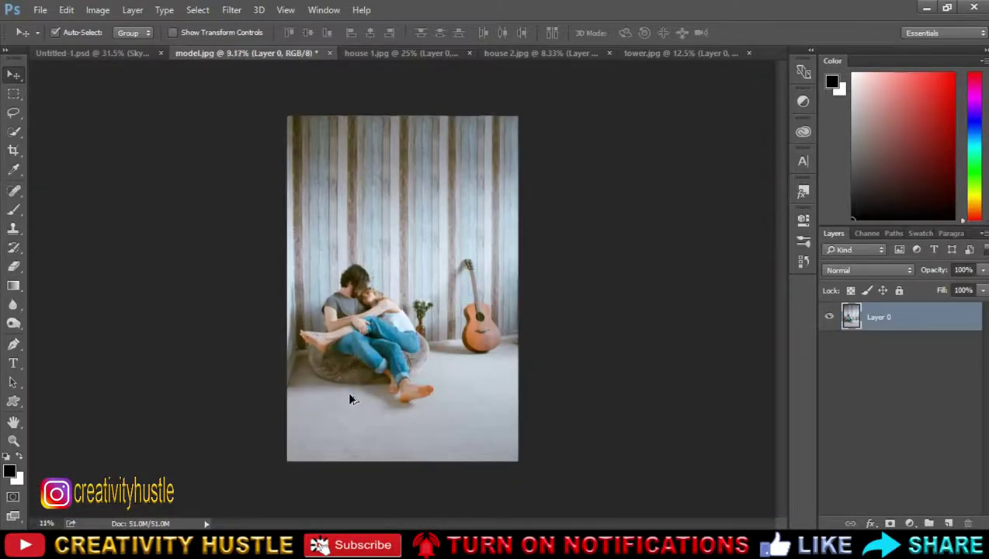
# Step: Select the couple with the Quick Selection Tool and add a layer mask hiding the background
pyautogui.scroll(3, 326, 357)
pyautogui.click(14, 133)
pyautogui.click(72, 132)
pyautogui.scroll(1, 473, 293)
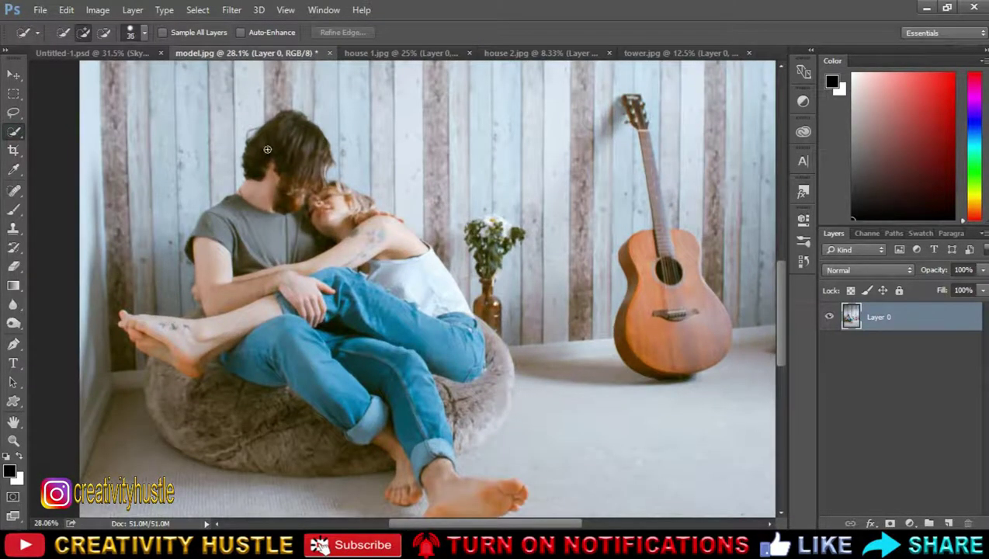
pyautogui.moveTo(292, 133); pyautogui.dragTo(290, 154)
pyautogui.scroll(2, 283, 159)
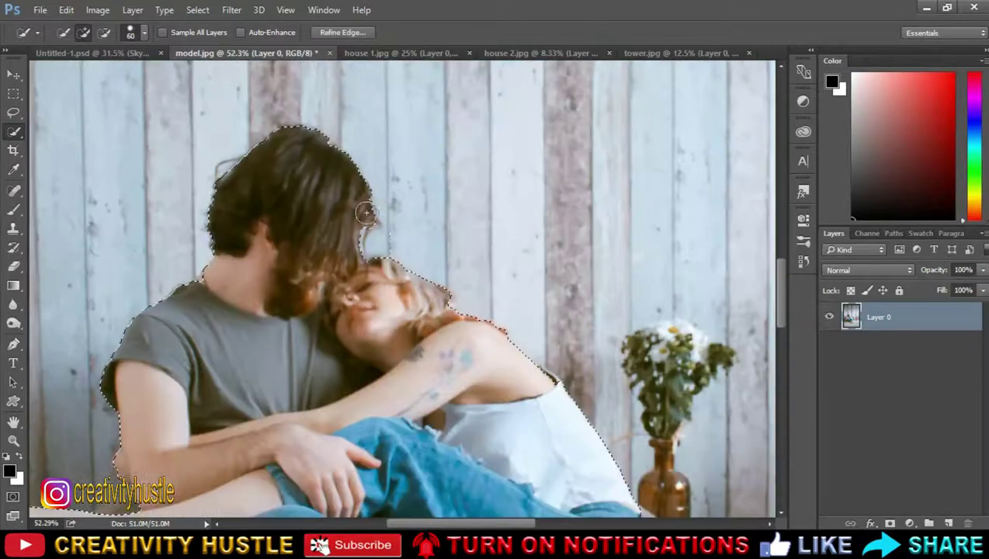
pyautogui.scroll(-5, 548, 314)
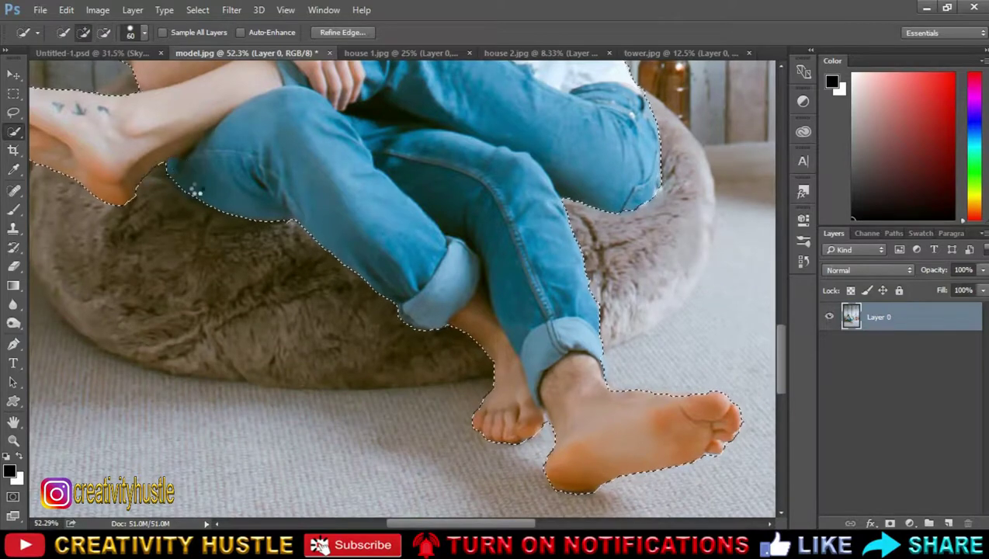
pyautogui.scroll(3, 194, 191)
pyautogui.scroll(-2, 123, 188)
pyautogui.scroll(-2, 311, 233)
pyautogui.scroll(2, 543, 272)
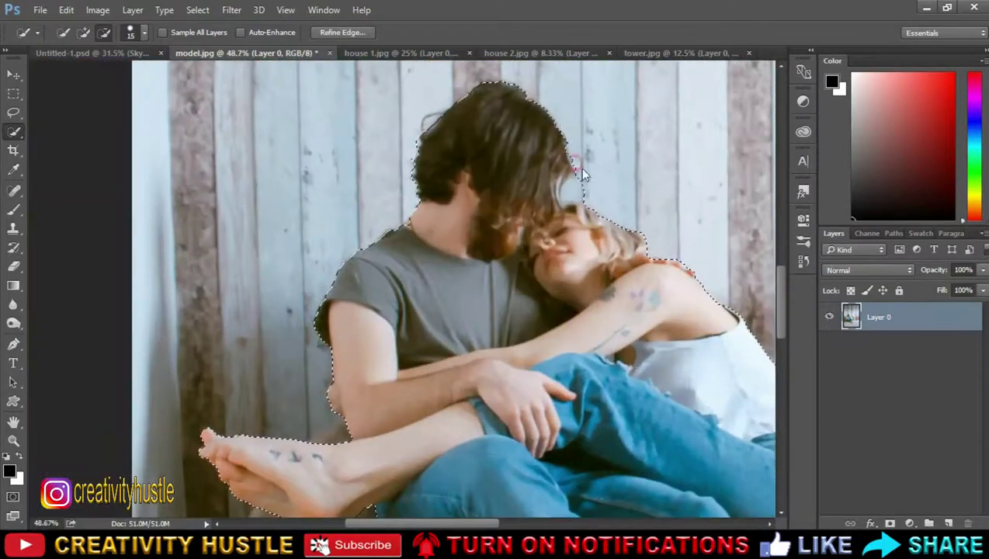
pyautogui.scroll(-3, 519, 191)
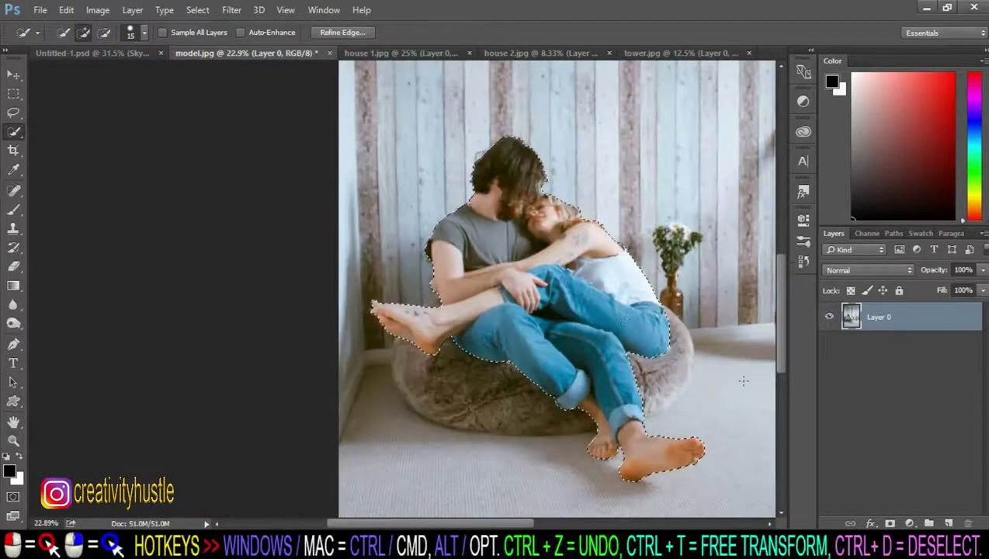
pyautogui.click(890, 524)
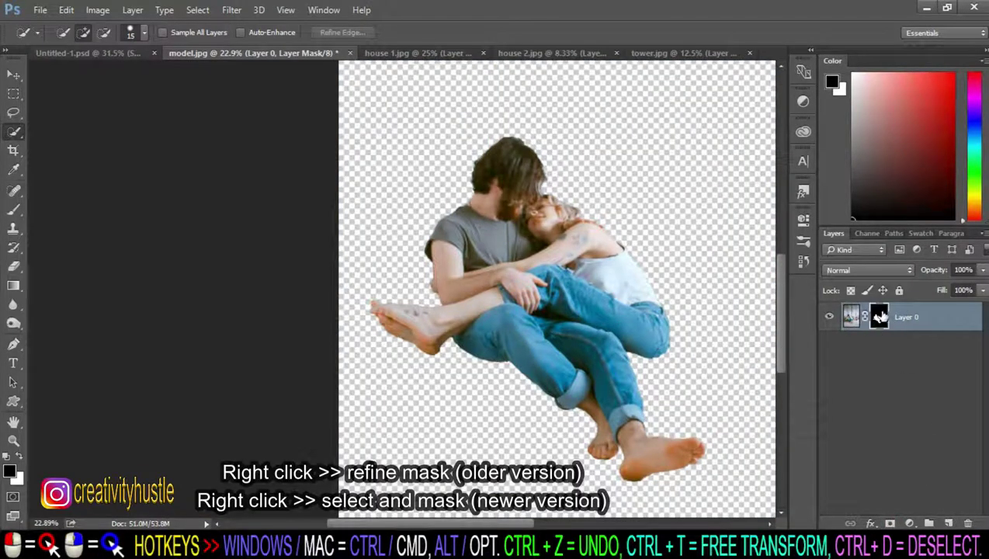
# Step: Refine the couple's mask with Smart Radius 1.0 px, Smooth 10, Feather 0.4 px, Shift Edge +10%
pyautogui.rightClick(880, 314)
pyautogui.click(899, 432)
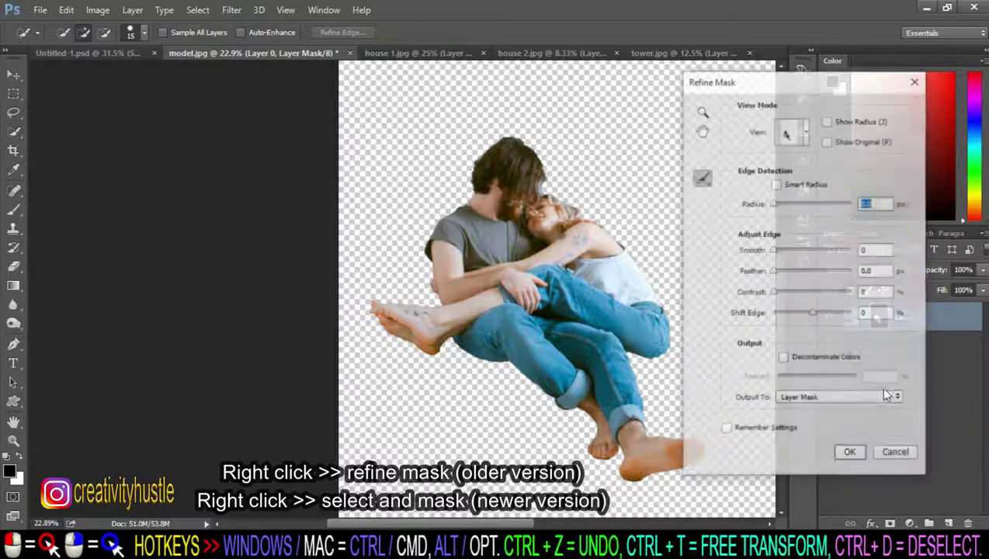
pyautogui.scroll(1, 440, 184)
pyautogui.scroll(1, 440, 184)
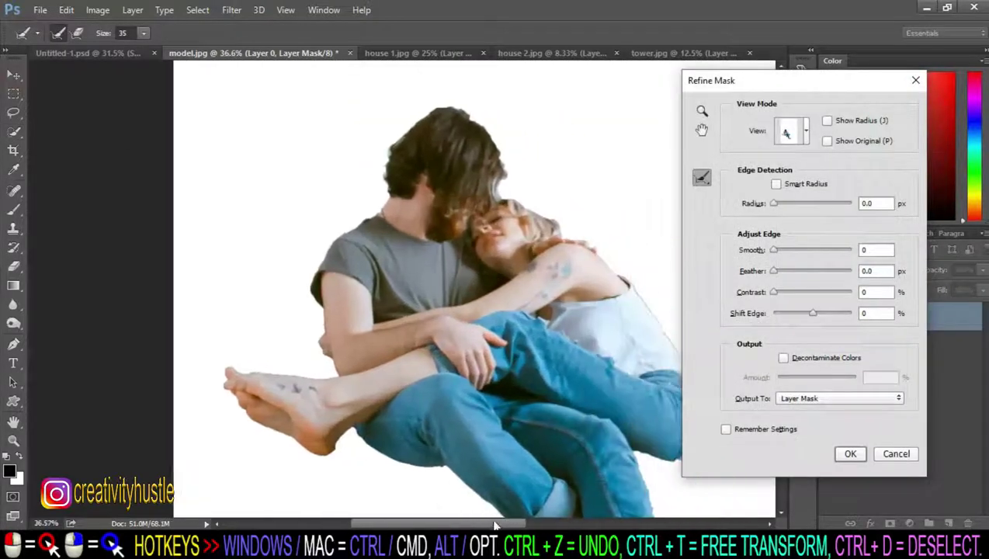
pyautogui.scroll(1, 440, 184)
pyautogui.scroll(1, 505, 267)
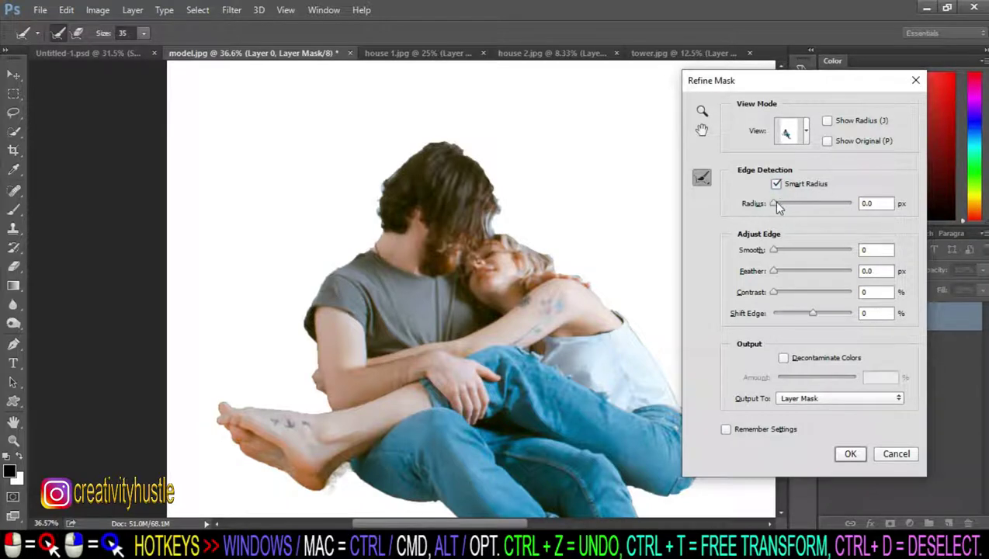
pyautogui.moveTo(773, 201); pyautogui.dragTo(777, 202)
pyautogui.click(781, 252)
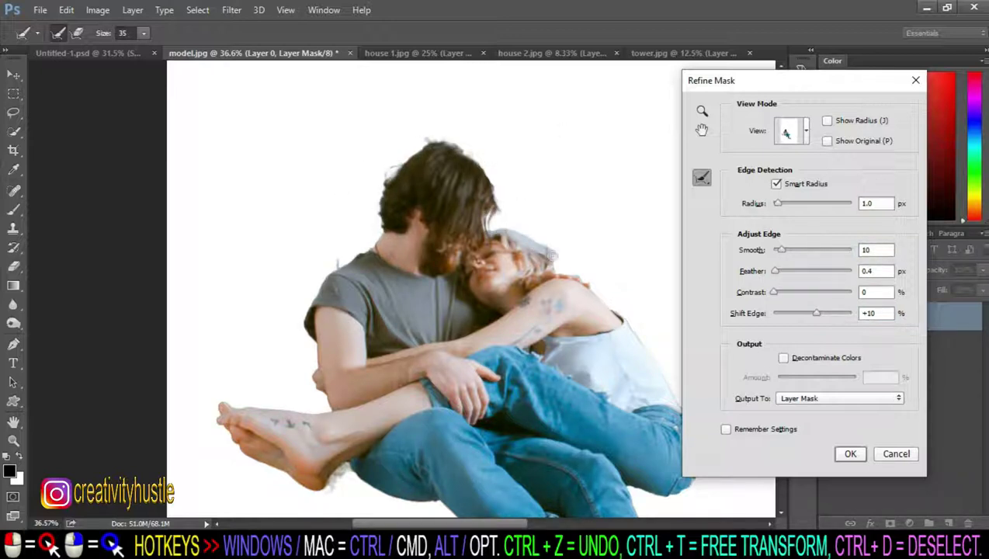
pyautogui.scroll(-2, 466, 311)
pyautogui.hscroll(4, 567, 410)
pyautogui.scroll(-4, 507, 470)
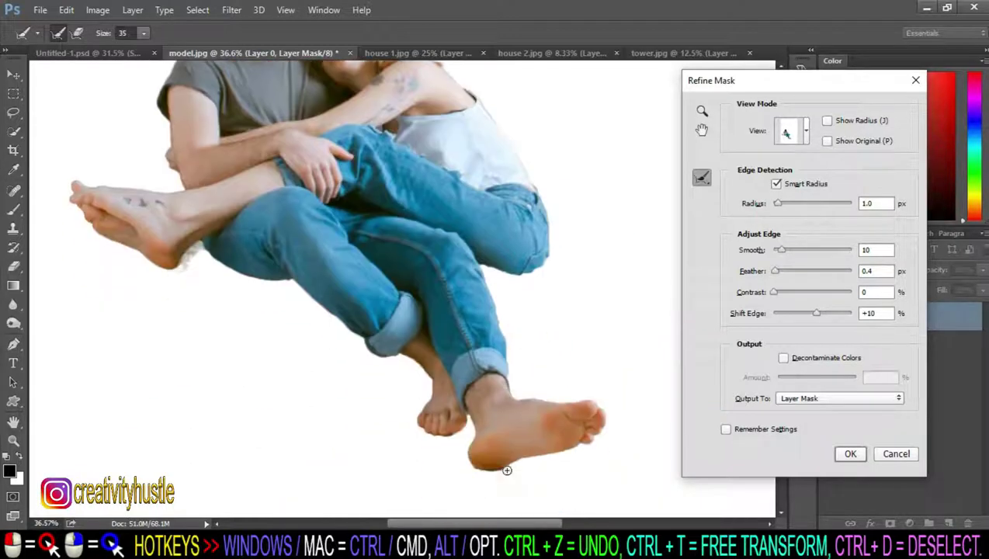
pyautogui.scroll(2, 576, 253)
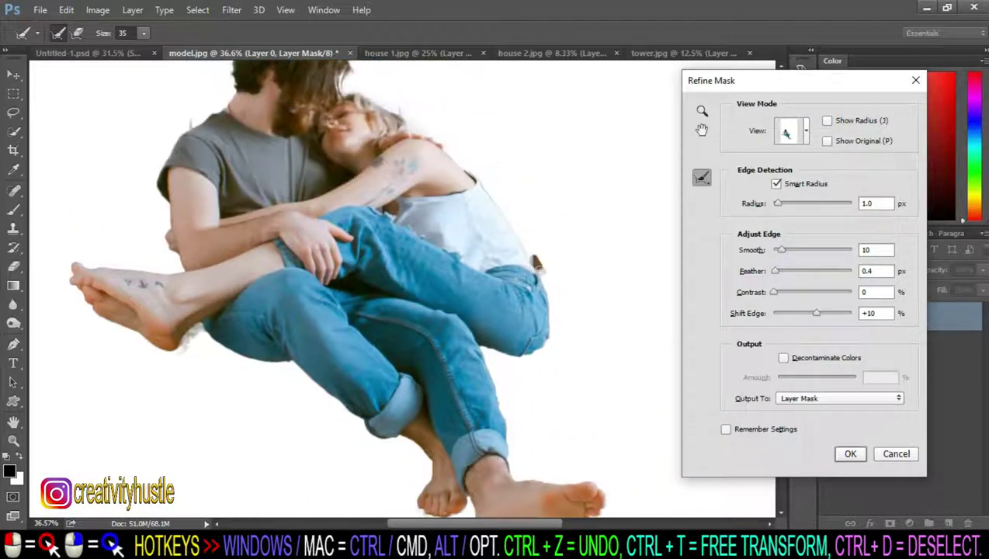
pyautogui.scroll(1, 195, 164)
pyautogui.scroll(3, 339, 170)
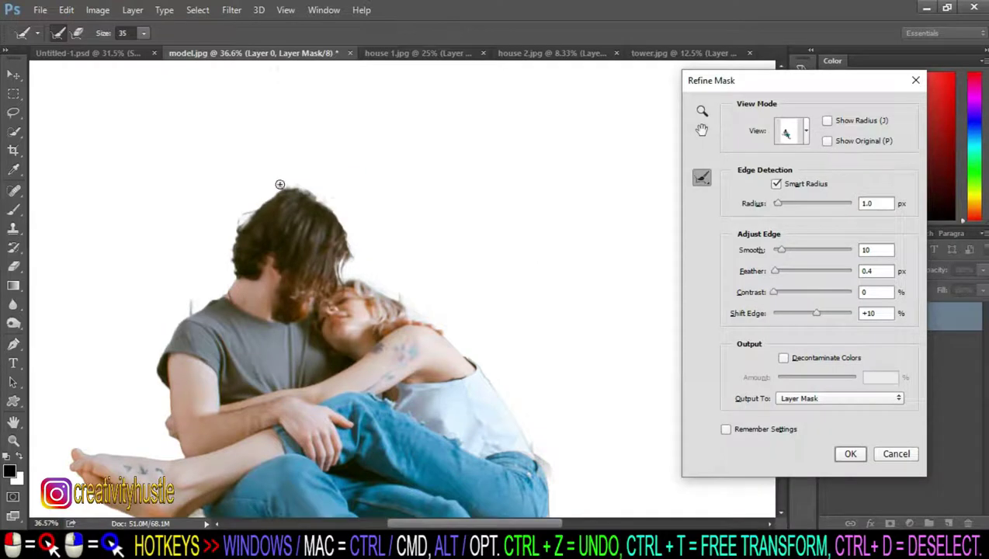
pyautogui.hotkey('ctrl', '0')
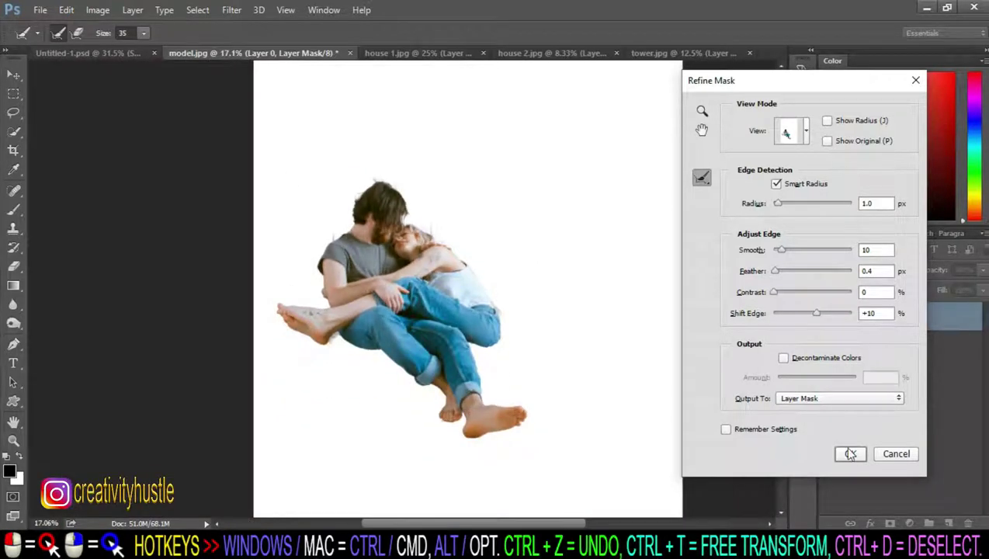
pyautogui.click(850, 455)
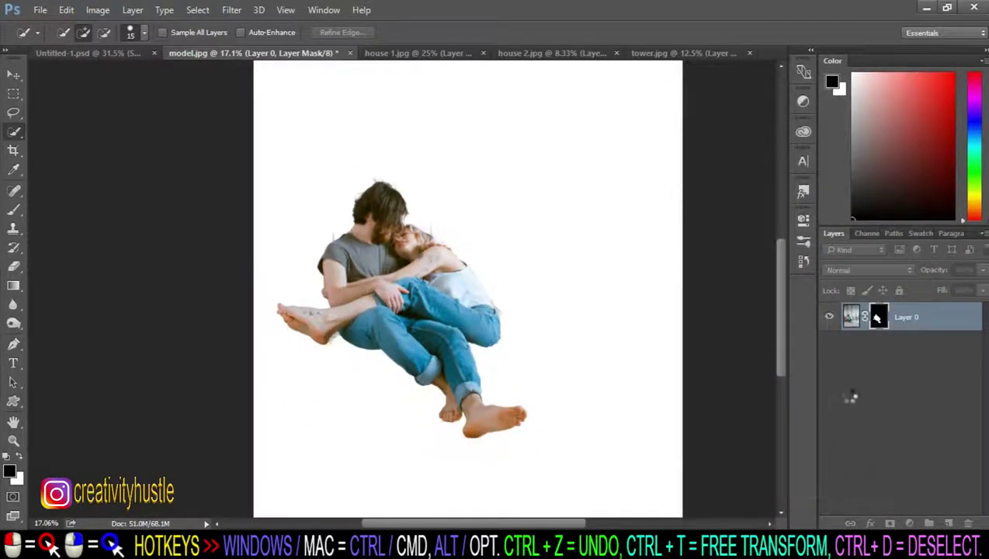
# Step: Bring the cut-out couple into the composite as layer Model above Bedroom
pyautogui.press('v')
pyautogui.moveTo(395, 200); pyautogui.dragTo(396, 266)
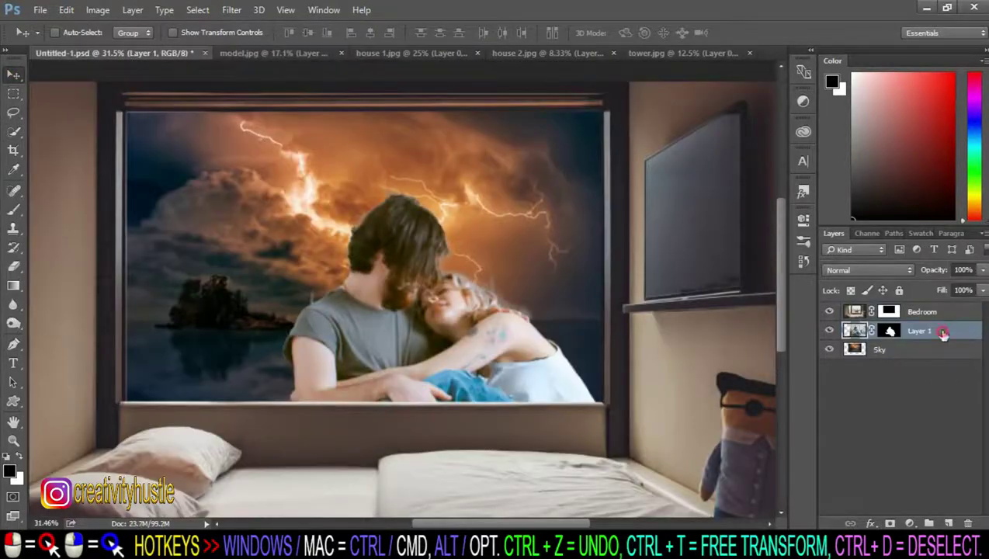
pyautogui.doubleClick(943, 330)
pyautogui.click(727, 108)
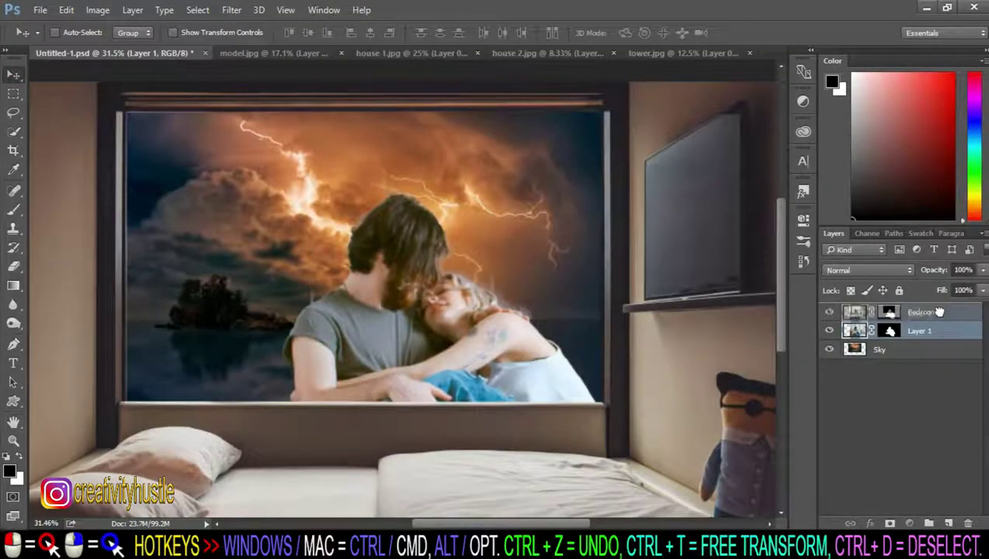
pyautogui.moveTo(938, 330); pyautogui.dragTo(921, 314)
pyautogui.write('Model')
pyautogui.press('Return')
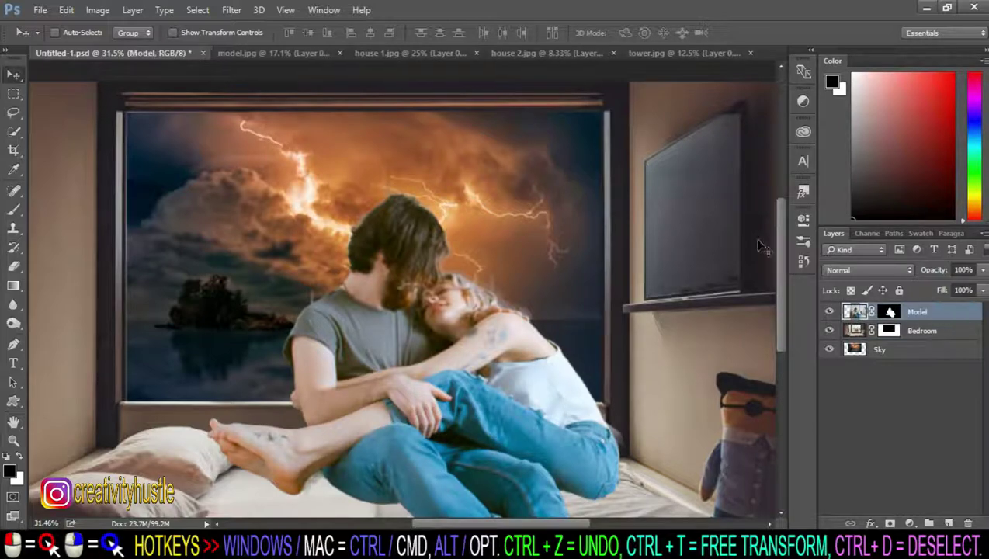
# Step: Scale the couple down to about 58% so they sit on the bed
pyautogui.hotkey('ctrl', 't')
pyautogui.hotkey('ctrl', '-')
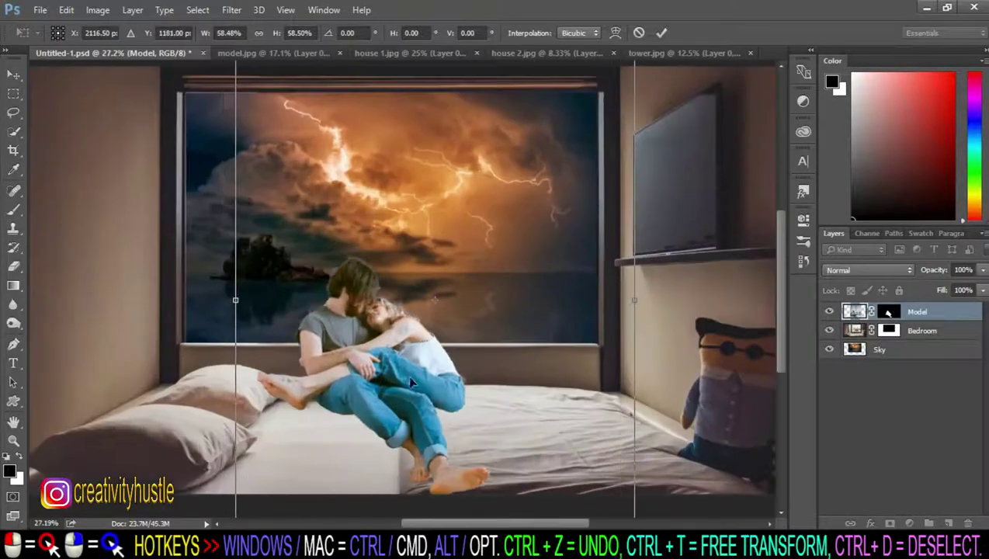
pyautogui.press('Return')
pyautogui.scroll(3, 473, 386)
pyautogui.hotkey('ctrl', 't')
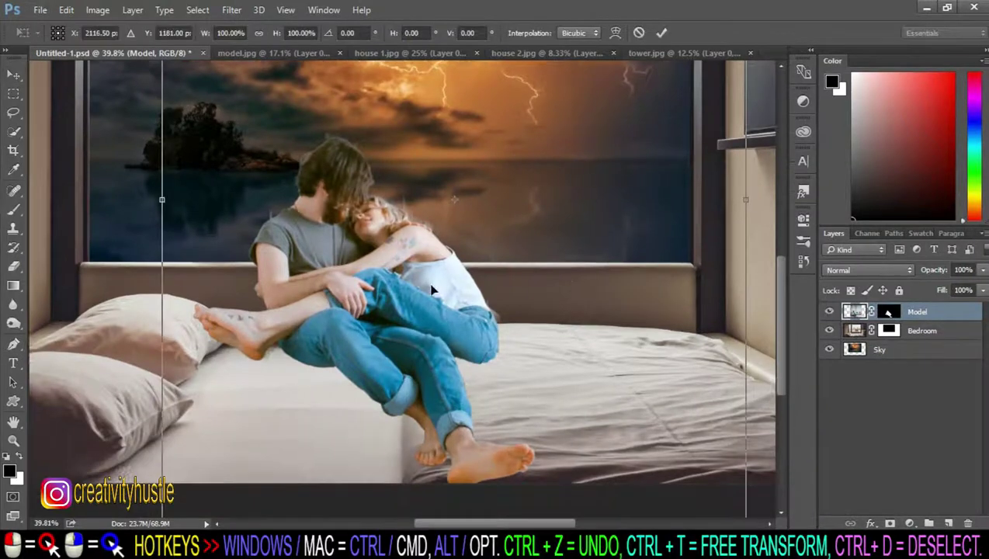
pyautogui.hotkey('ctrl', '-')
pyautogui.hotkey('ctrl', '-')
pyautogui.hotkey('ctrl', '-')
pyautogui.hotkey('ctrl', '0')
pyautogui.moveTo(590, 115); pyautogui.dragTo(585, 70)
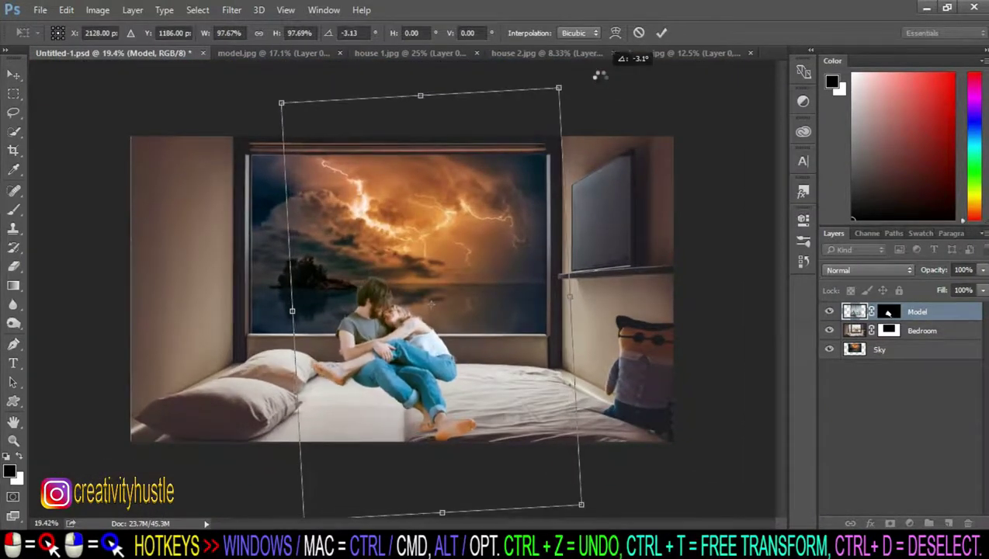
pyautogui.press('Escape')
pyautogui.scroll(1, 466, 439)
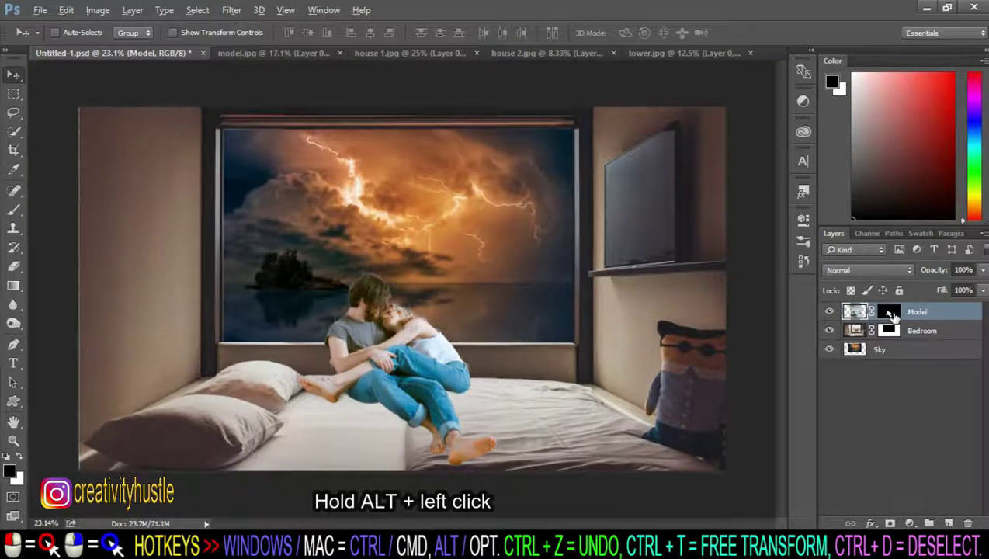
# Step: Darken the grey fringe on the Model mask with the Burn Tool at Shadows range, 50% exposure
pyautogui.keyDown('alt'); pyautogui.click(892, 313); pyautogui.keyUp('alt')
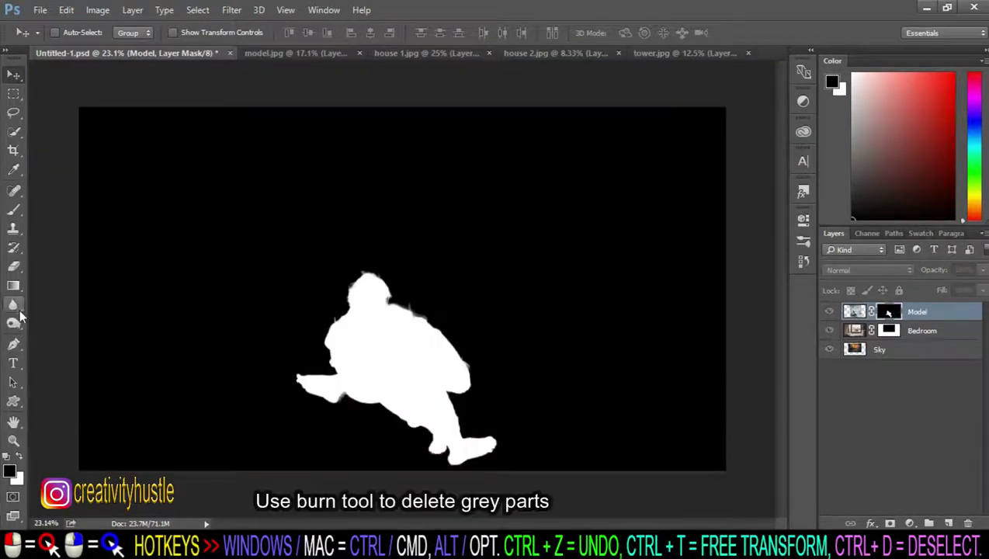
pyautogui.click(21, 329)
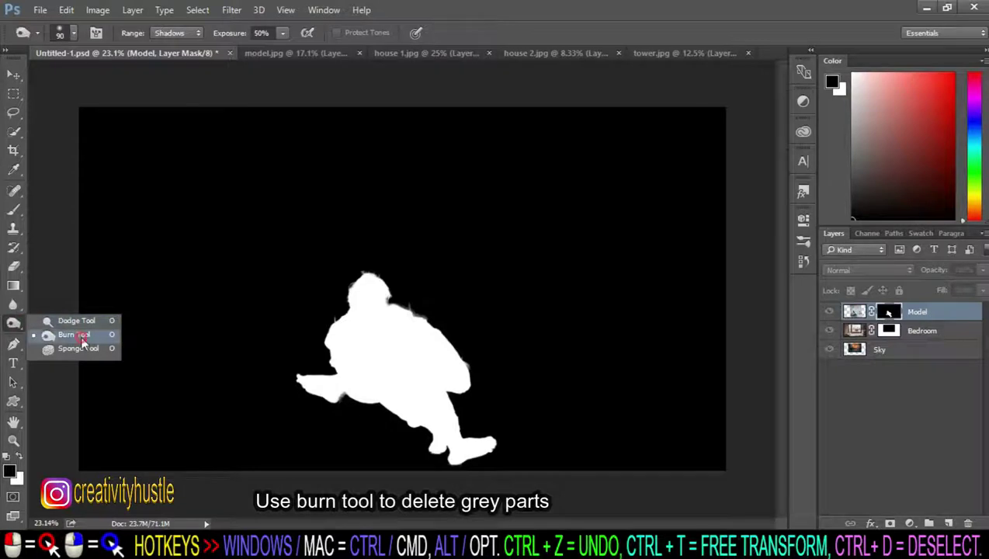
pyautogui.click(78, 333)
pyautogui.scroll(3, 424, 361)
pyautogui.scroll(-1, 475, 342)
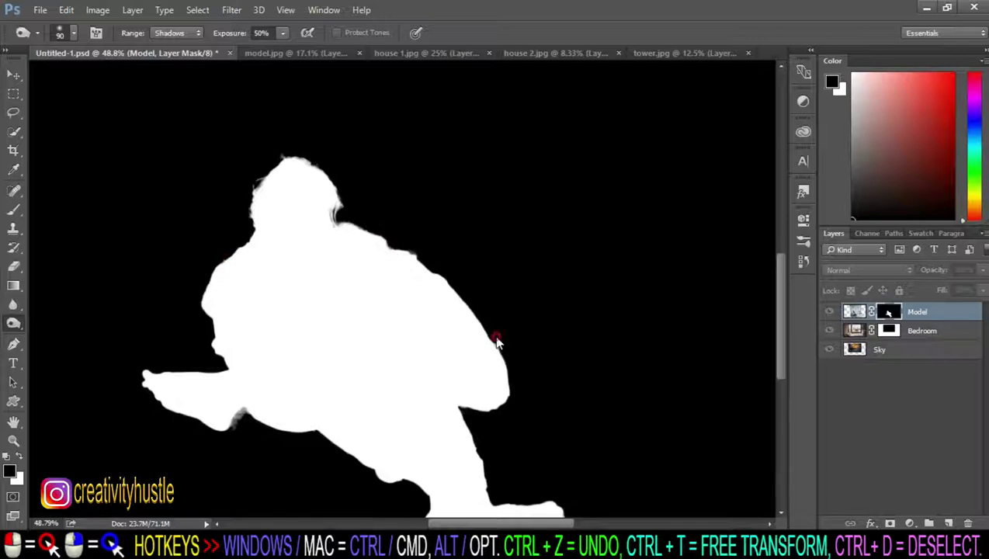
pyautogui.scroll(-2, 497, 341)
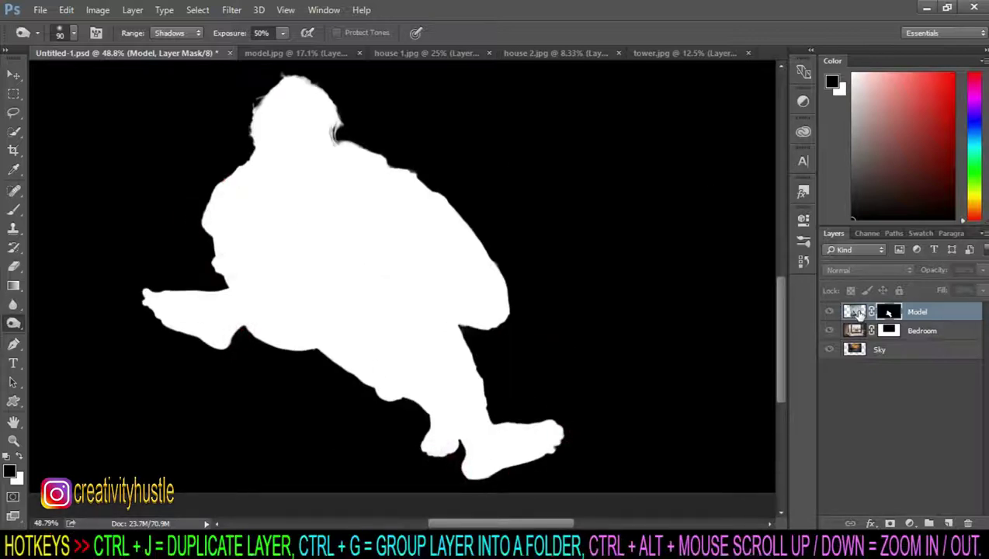
pyautogui.scroll(1, 248, 128)
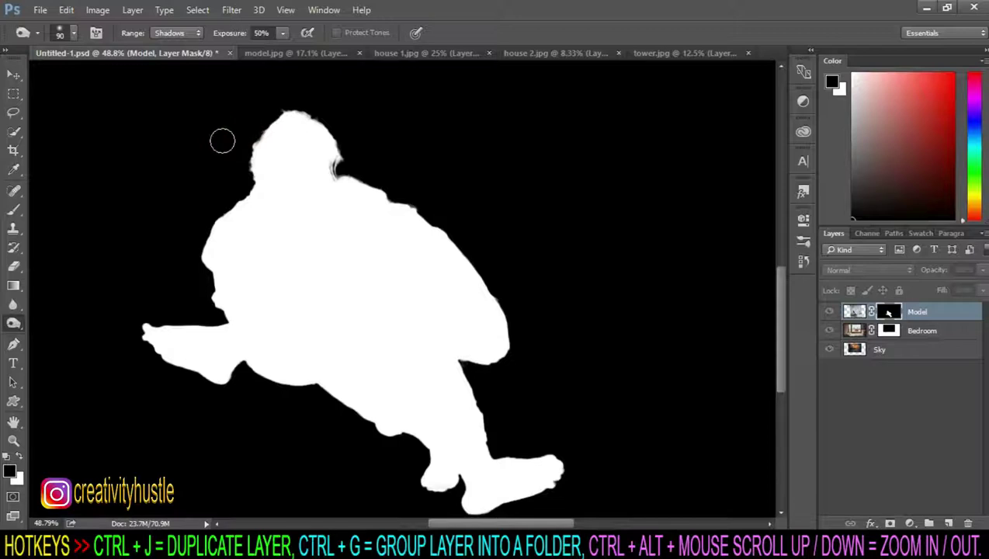
pyautogui.click(854, 311)
pyautogui.keyDown('alt'); pyautogui.click(889, 311); pyautogui.keyUp('alt')
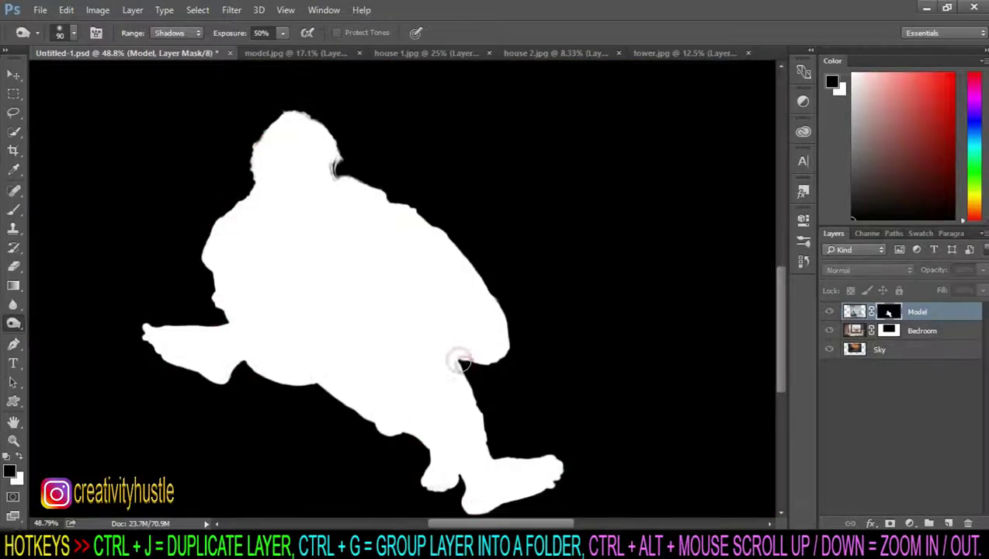
pyautogui.moveTo(423, 214); pyautogui.dragTo(272, 112)
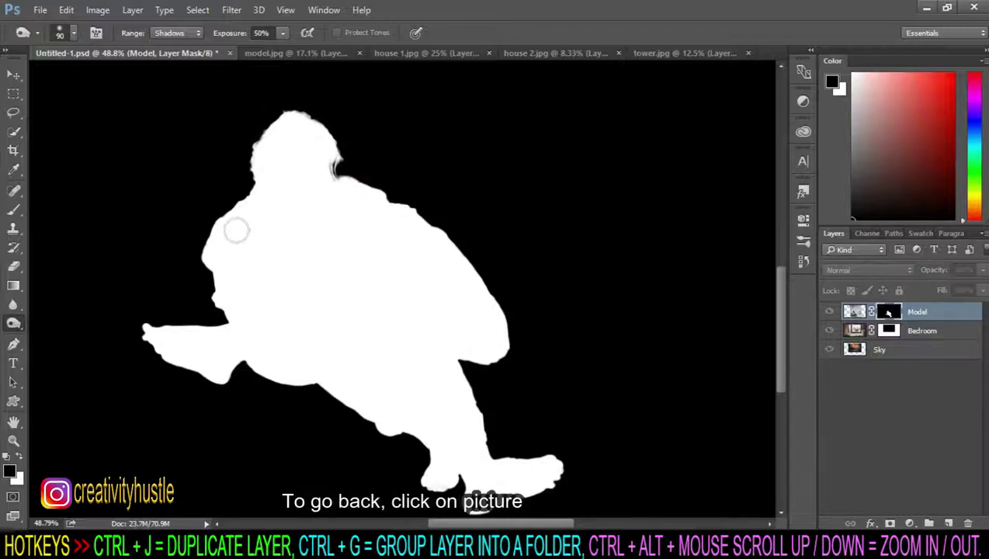
pyautogui.click(854, 311)
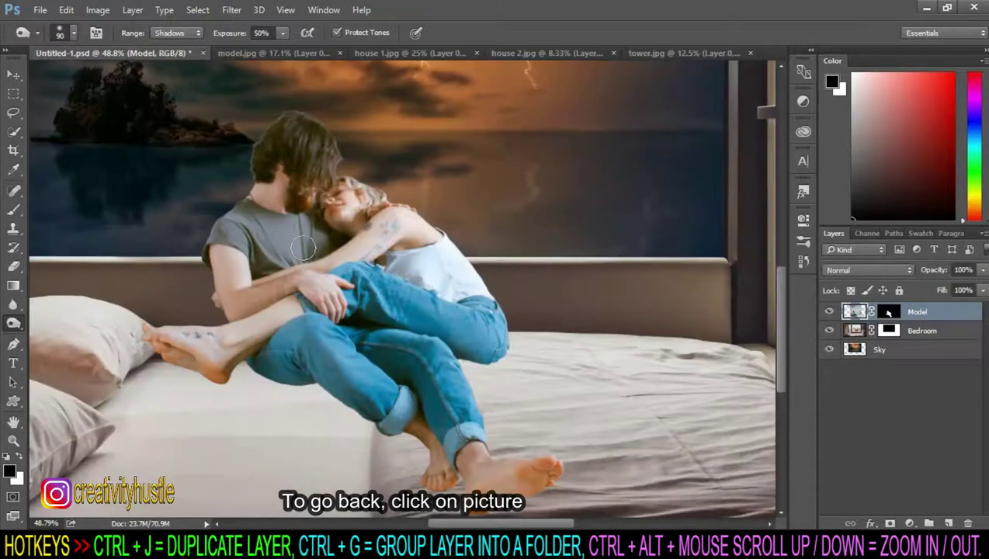
# Step: Rotate the Model layer about -2° so the couple sits naturally on the bed
pyautogui.scroll(-1, 303, 247)
pyautogui.scroll(-2, 350, 272)
pyautogui.scroll(-2, 427, 295)
pyautogui.scroll(-1, 505, 311)
pyautogui.hotkey('ctrl', 't')
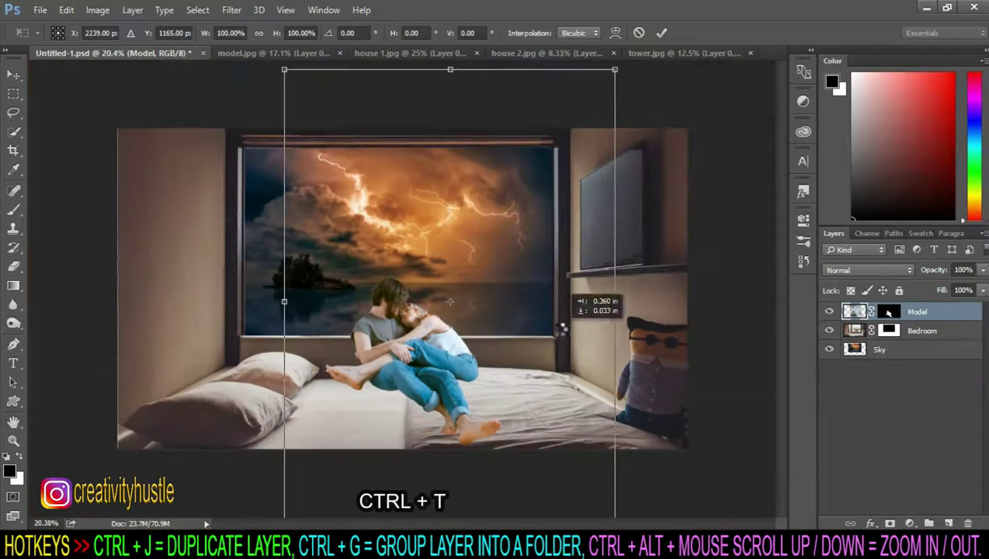
pyautogui.scroll(2, 434, 396)
pyautogui.press('Return')
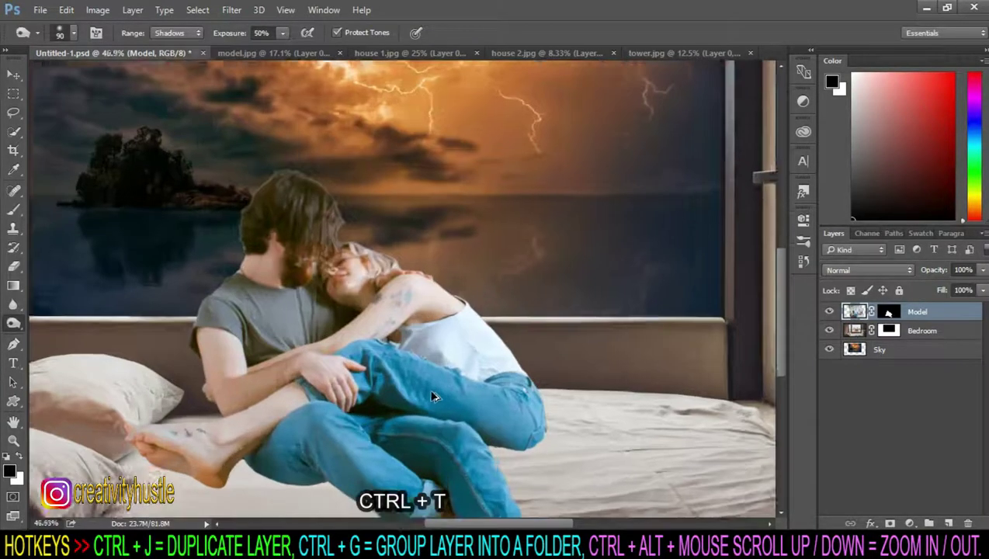
pyautogui.scroll(-2, 433, 397)
pyautogui.scroll(-1, 433, 396)
pyautogui.hotkey('ctrl', 't')
pyautogui.moveTo(615, 86); pyautogui.dragTo(605, 80)
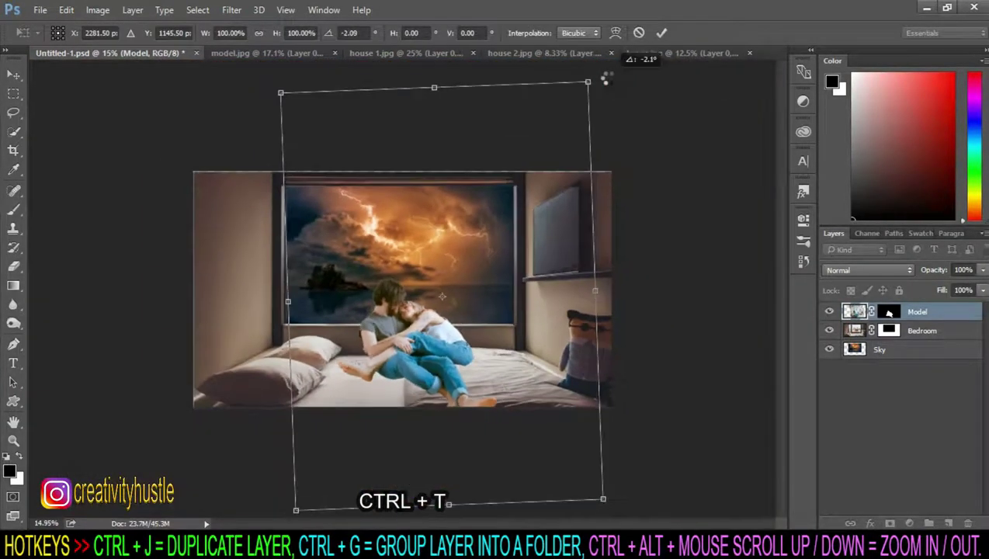
pyautogui.press('Return')
pyautogui.scroll(1, 546, 242)
pyautogui.scroll(-2, 466, 256)
pyautogui.hotkey('ctrl', 't')
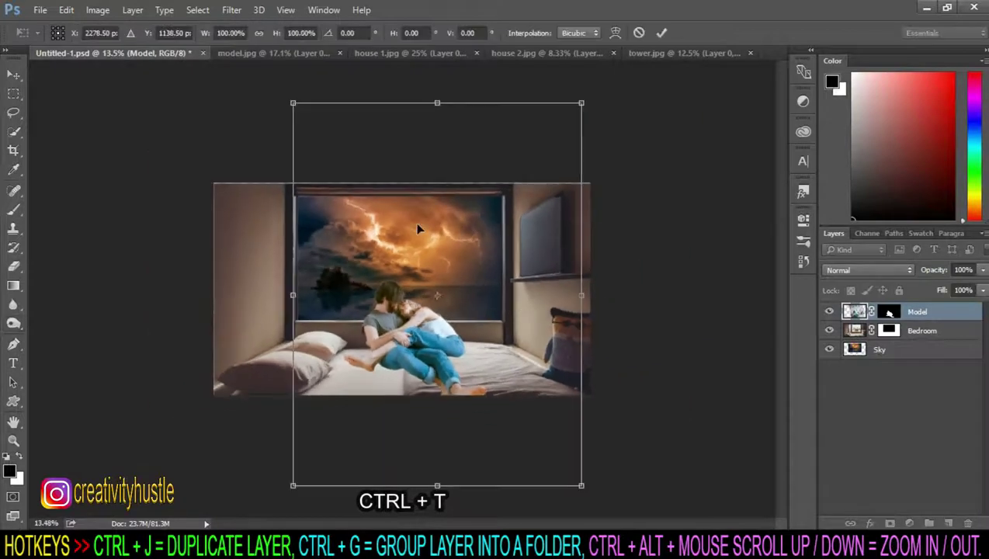
pyautogui.press('Return')
# Step: Scale the Bedroom layer up to about 101% (100.96%) to fill the canvas
pyautogui.click(924, 330)
pyautogui.scroll(1, 720, 285)
pyautogui.hotkey('ctrl', 't')
pyautogui.moveTo(654, 430); pyautogui.dragTo(658, 437)
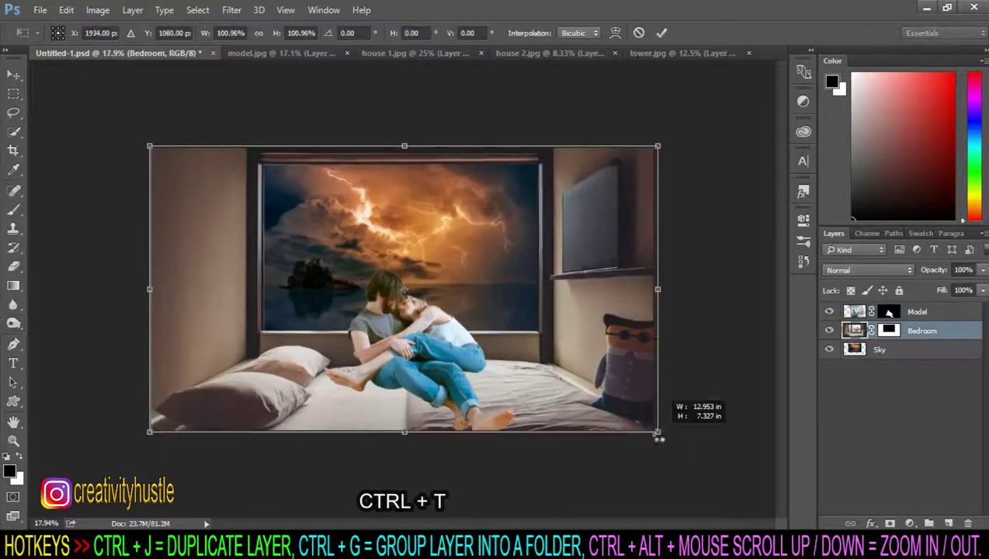
pyautogui.press('Return')
pyautogui.scroll(-1, 483, 362)
# Step: Close the original couple photo without saving and switch to house 1.jpg
pyautogui.press('o')
pyautogui.click(279, 53)
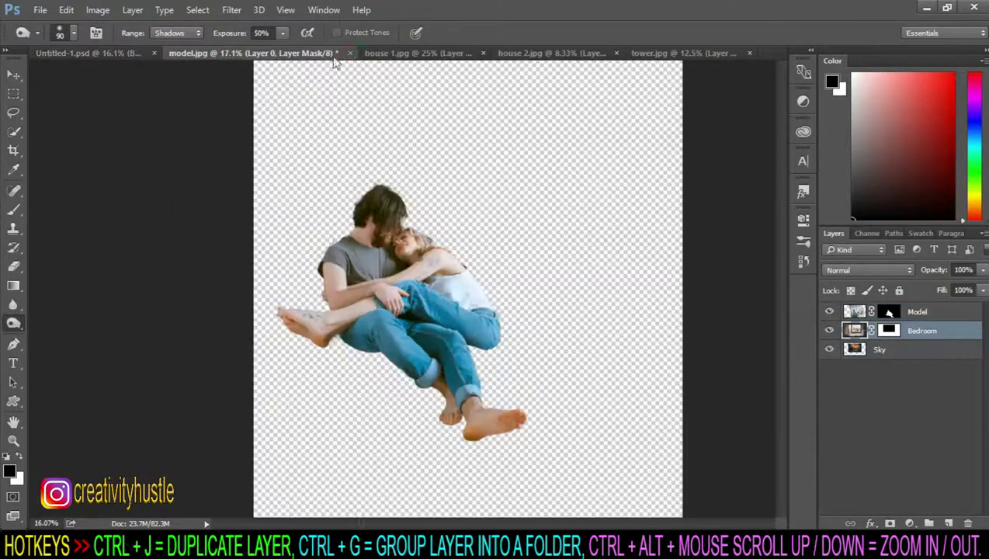
pyautogui.click(346, 52)
pyautogui.click(499, 215)
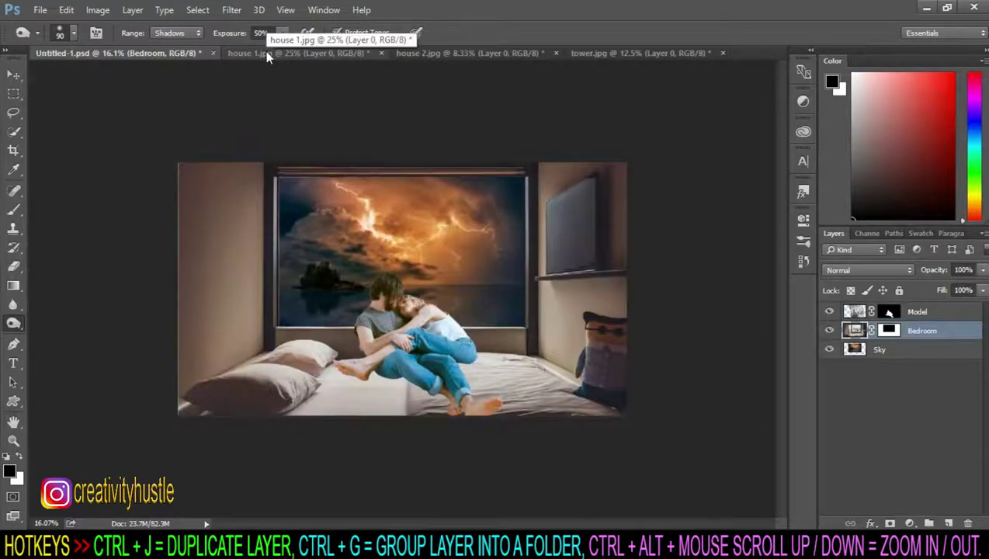
pyautogui.click(265, 53)
# Step: Trace a Pen path around the brick house and make it a 0-feather selection
pyautogui.scroll(3, 265, 275)
pyautogui.scroll(2, 265, 274)
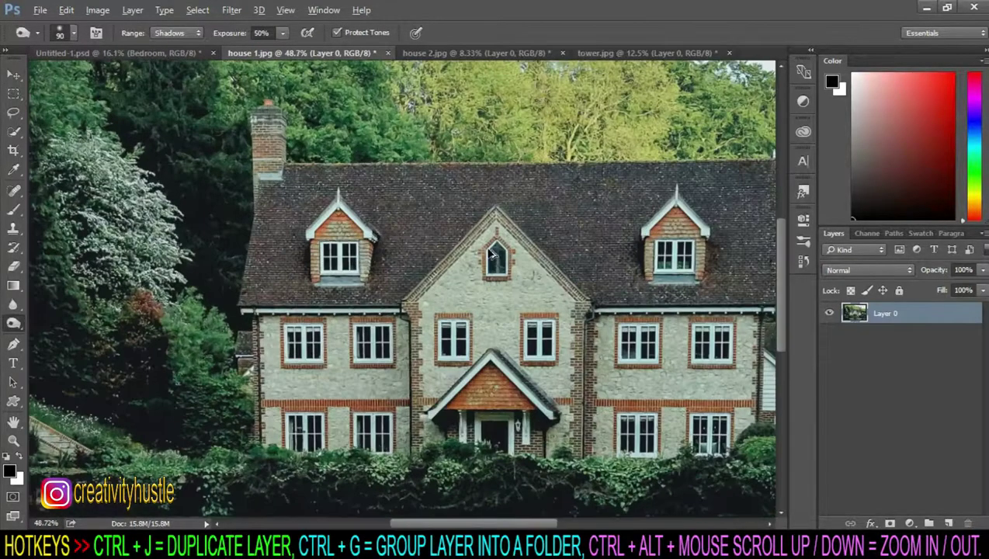
pyautogui.hscroll(2, 389, 295)
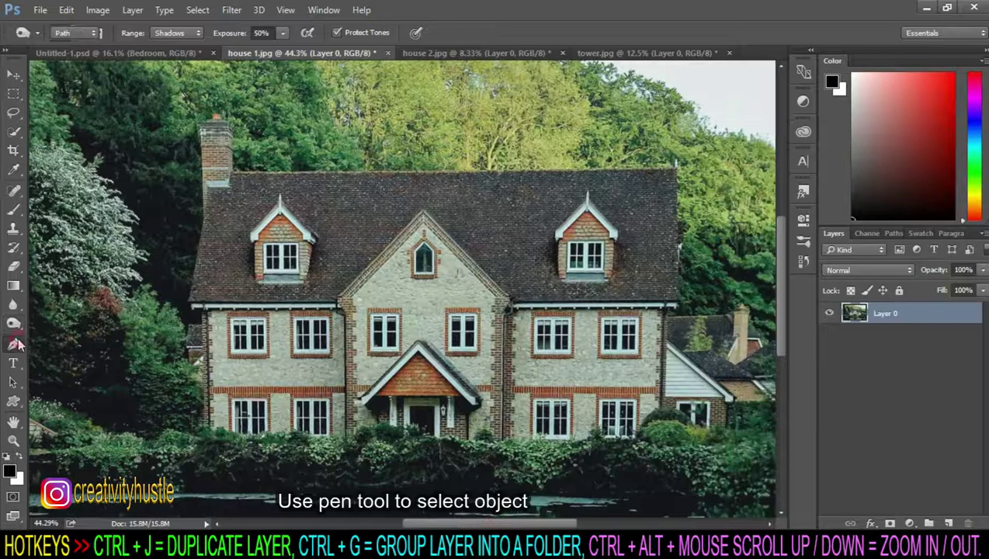
pyautogui.rightClick(13, 342)
pyautogui.click(68, 343)
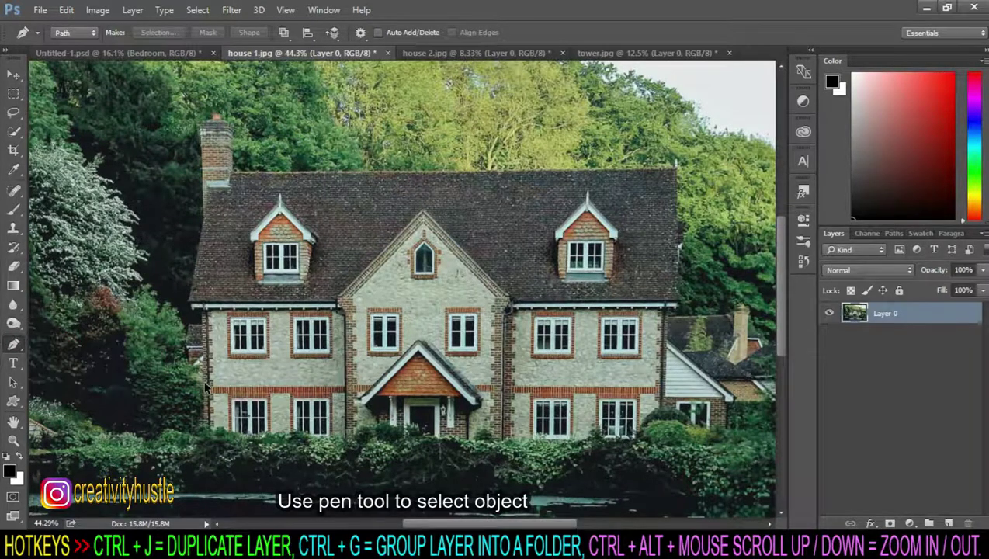
pyautogui.scroll(-5, 573, 259)
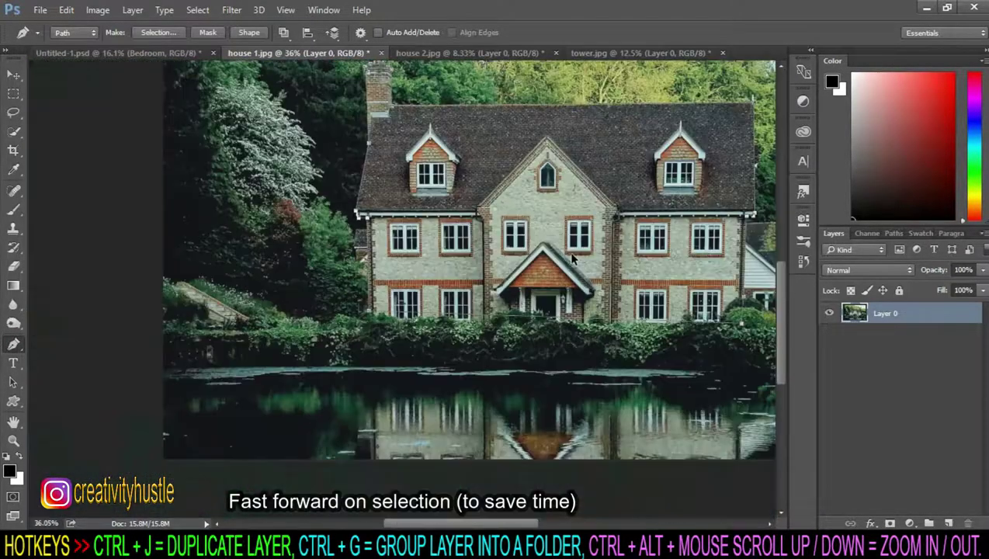
pyautogui.rightClick(625, 202)
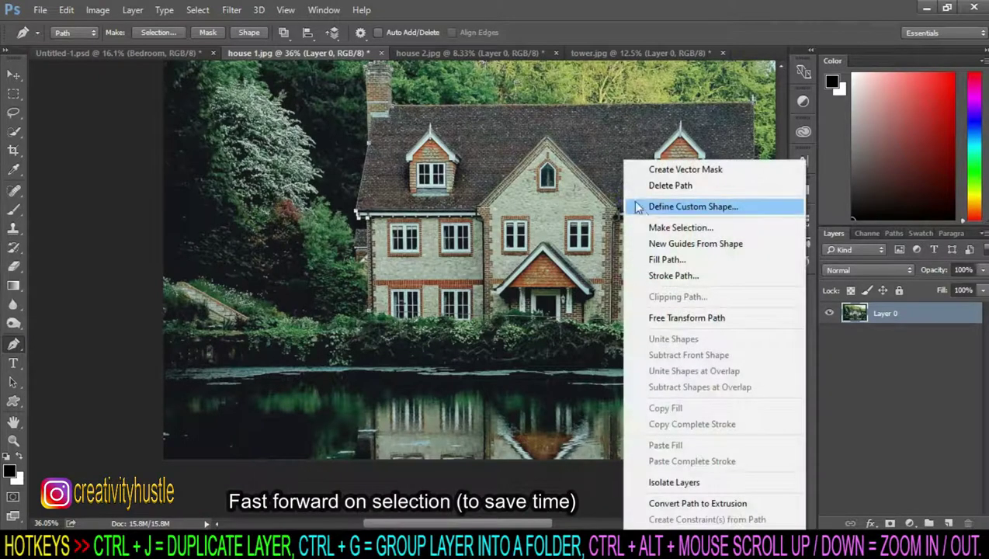
pyautogui.click(699, 227)
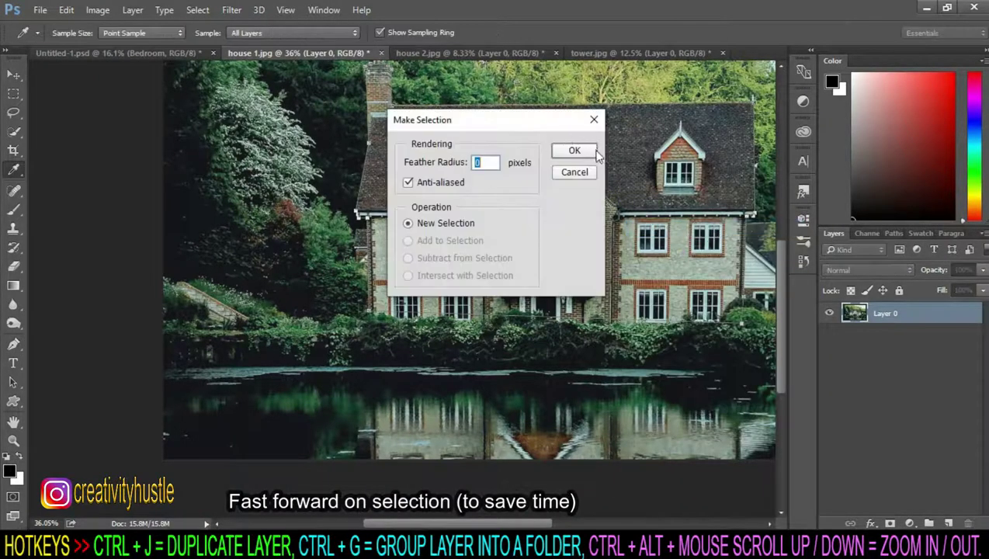
pyautogui.click(575, 150)
# Step: Move the house into the composite beneath Bedroom, sized into the window's right side
pyautogui.press('v')
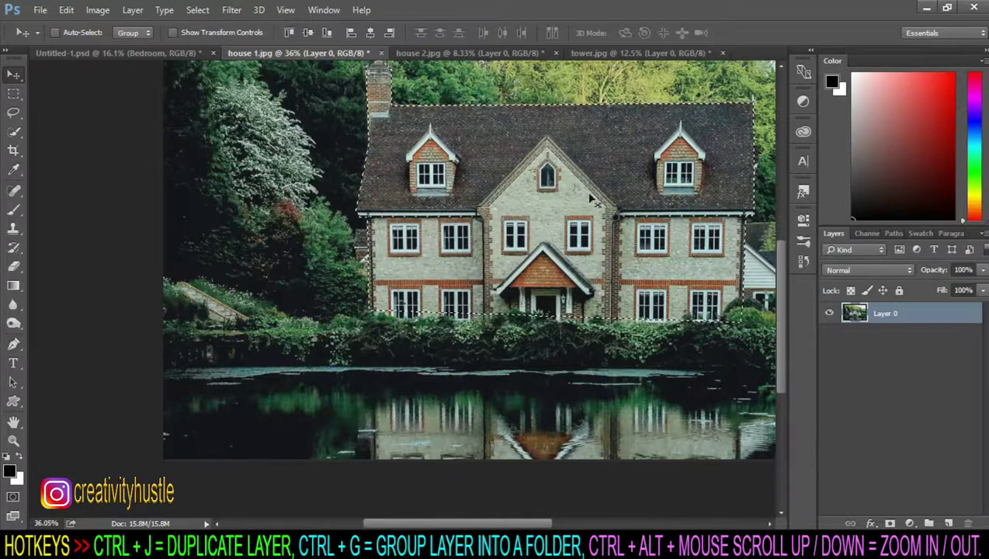
pyautogui.moveTo(589, 197); pyautogui.dragTo(538, 250)
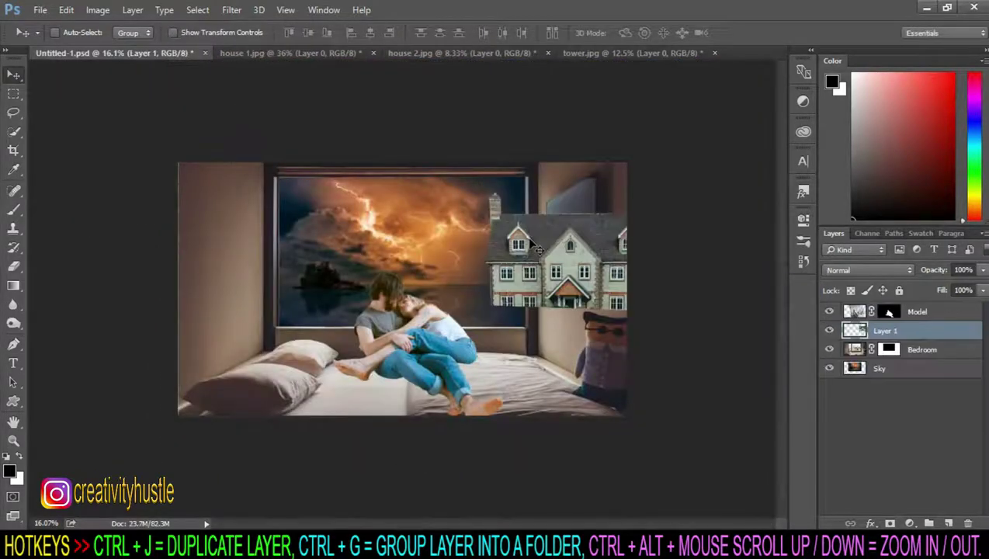
pyautogui.moveTo(968, 337); pyautogui.dragTo(864, 358)
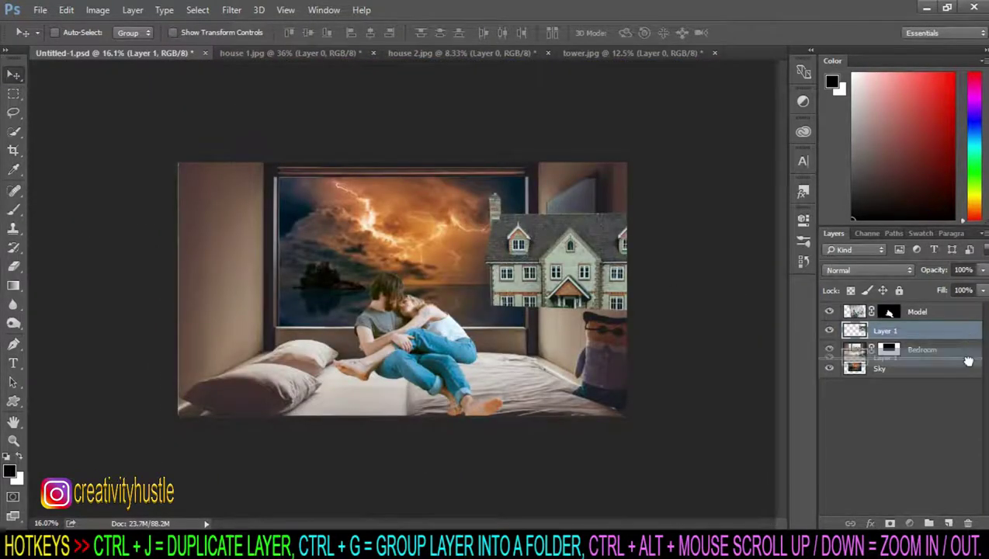
pyautogui.hotkey('ctrl', 't')
pyautogui.scroll(3, 598, 327)
pyautogui.scroll(-2, 598, 326)
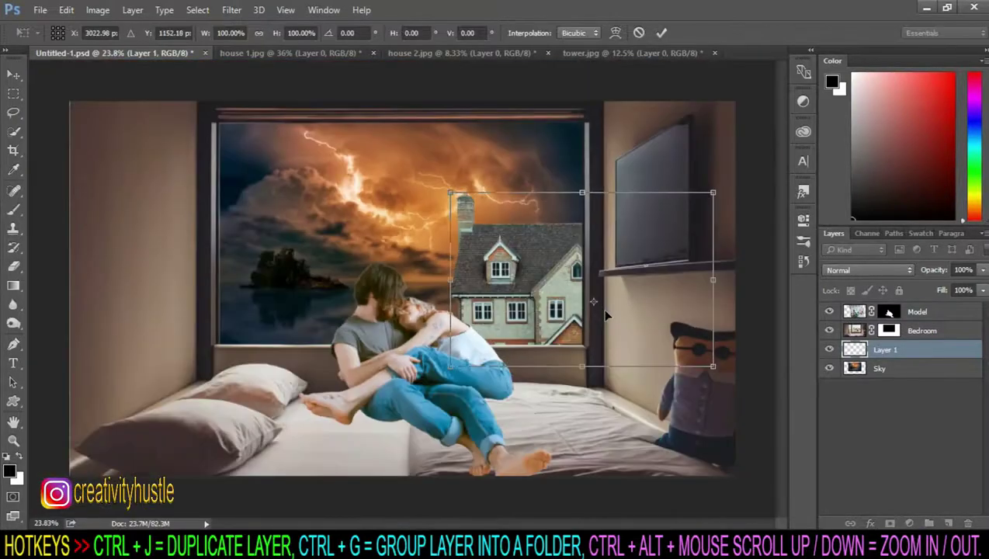
pyautogui.press('Return')
pyautogui.moveTo(559, 257); pyautogui.dragTo(544, 248)
# Step: Name the house layer House 1
pyautogui.doubleClick(886, 349)
pyautogui.write('House')
pyautogui.press('Return')
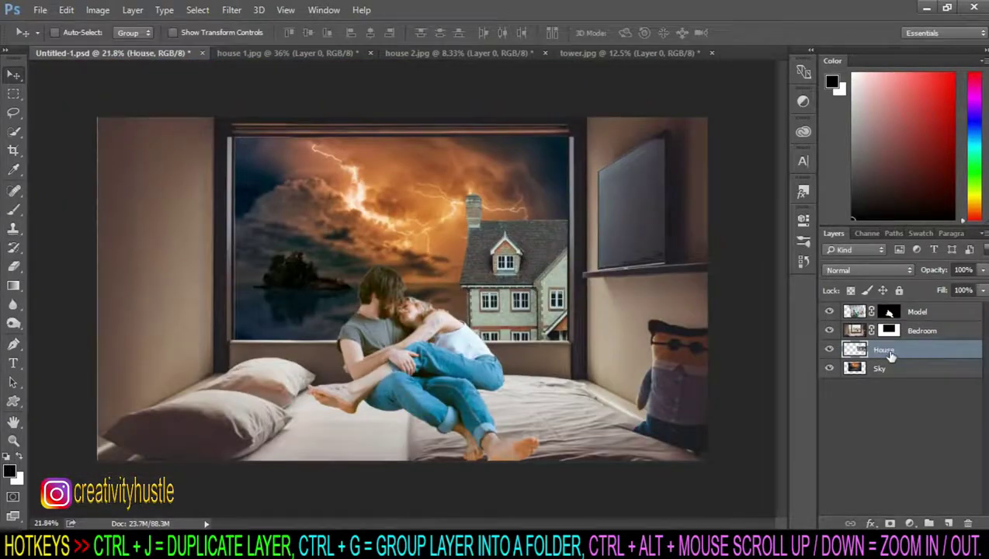
pyautogui.write('1')
pyautogui.press('Return')
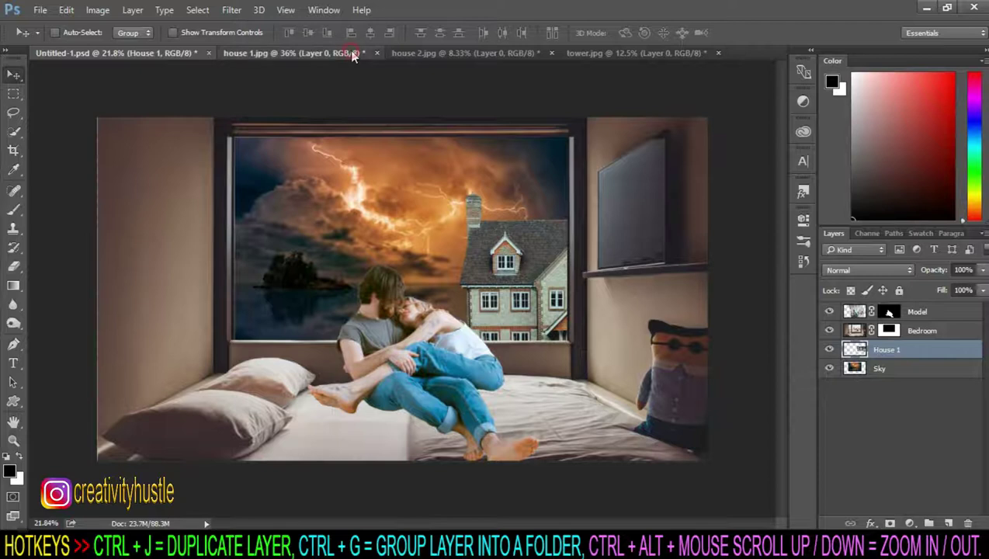
pyautogui.click(354, 53)
# Step: Close house 1.jpg without saving and bring up house 2.jpg
pyautogui.click(377, 53)
pyautogui.click(499, 215)
pyautogui.click(326, 53)
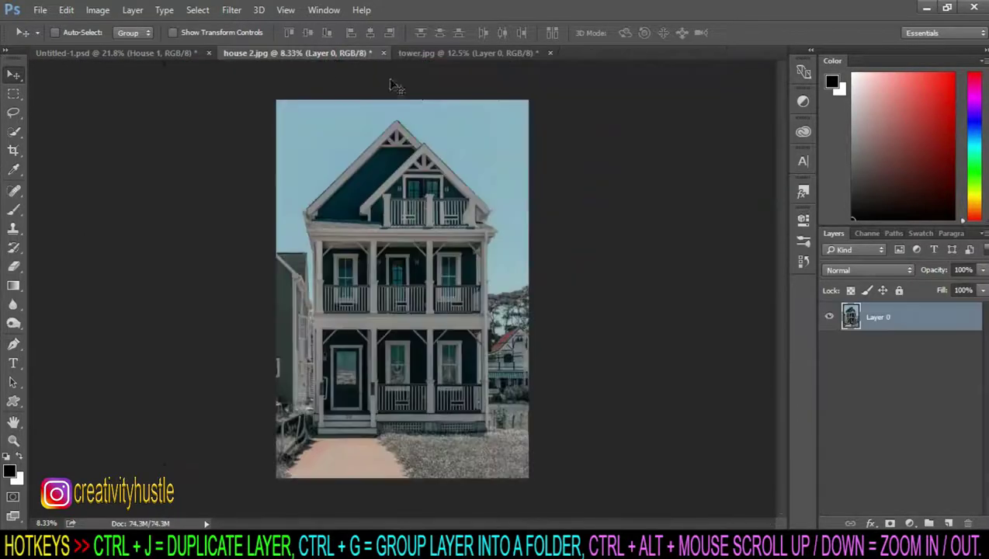
# Step: Trace the tall dark house with the Pen tool and convert the path to a selection
pyautogui.click(13, 345)
pyautogui.click(78, 340)
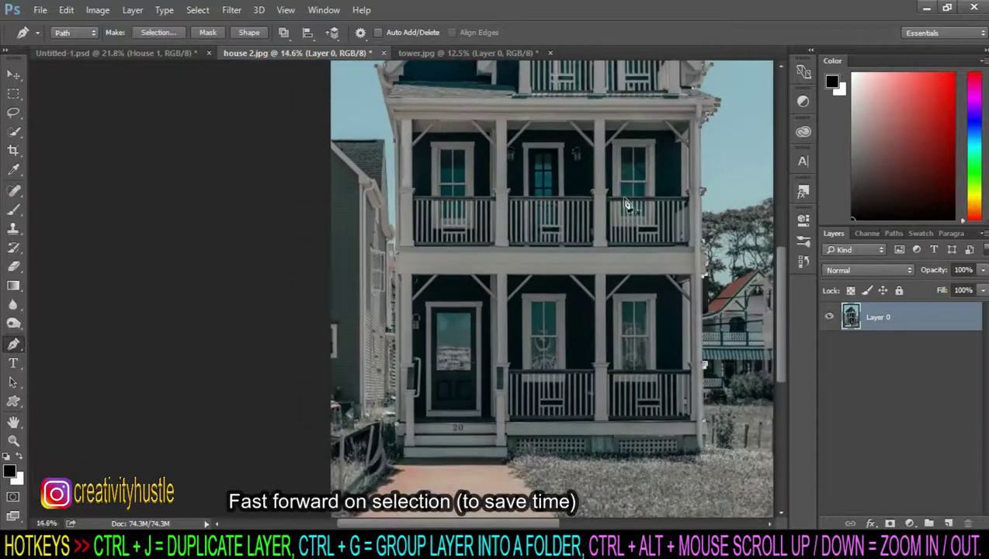
pyautogui.scroll(-3, 627, 203)
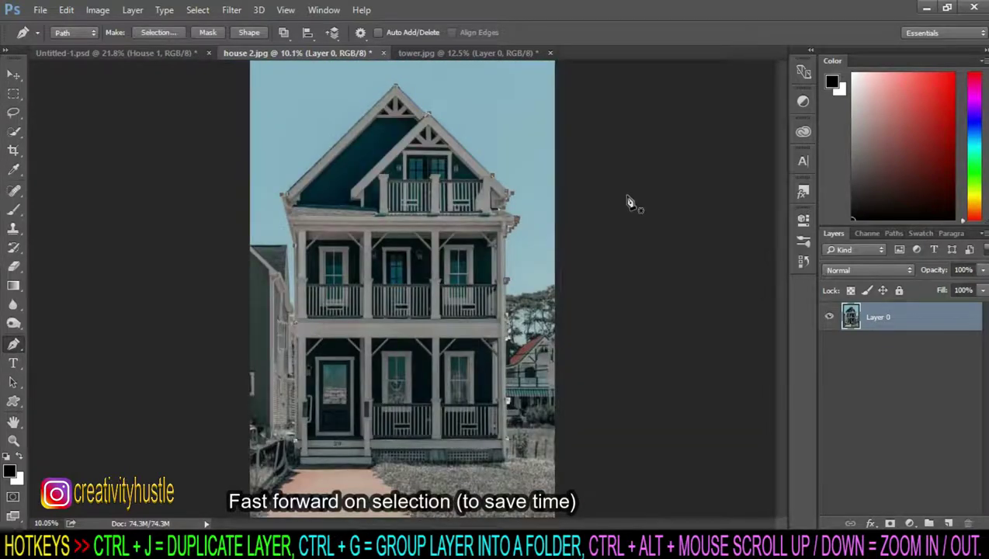
pyautogui.rightClick(389, 230)
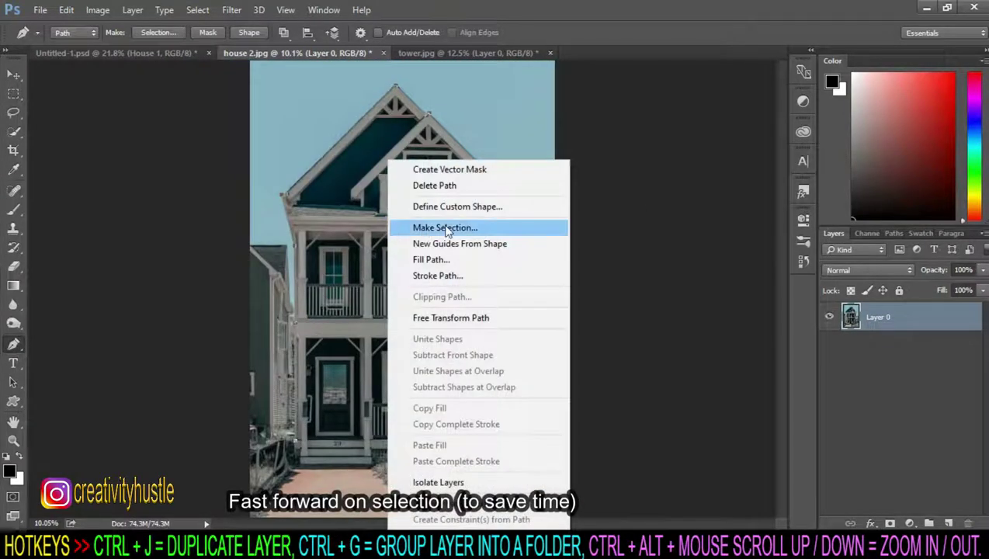
pyautogui.click(444, 226)
pyautogui.click(575, 151)
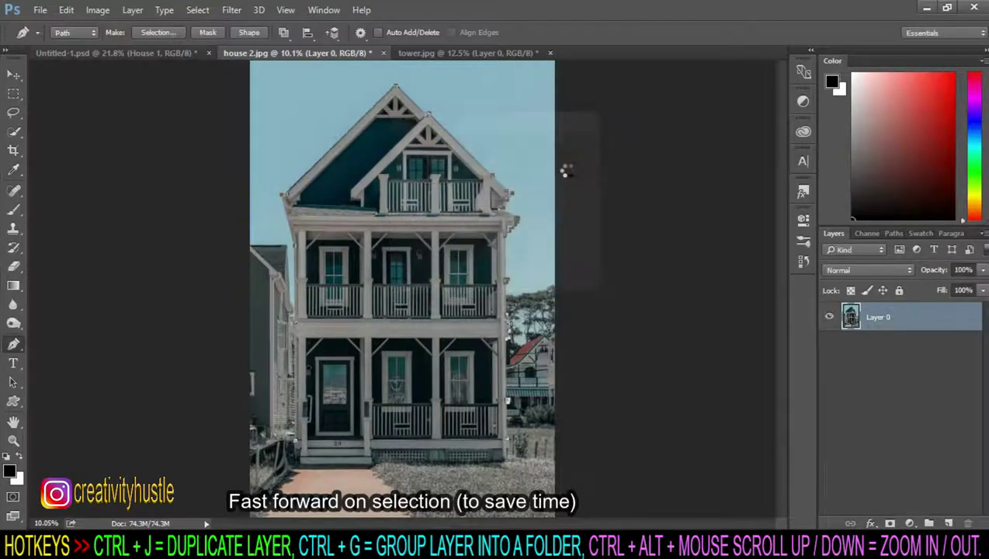
# Step: Drag the selected house into Untitled-1 and name the layer House 2
pyautogui.click(13, 74)
pyautogui.moveTo(419, 197)
pyautogui.mouseDown()
pyautogui.moveTo(94, 42)
pyautogui.moveTo(594, 291)
pyautogui.mouseUp()
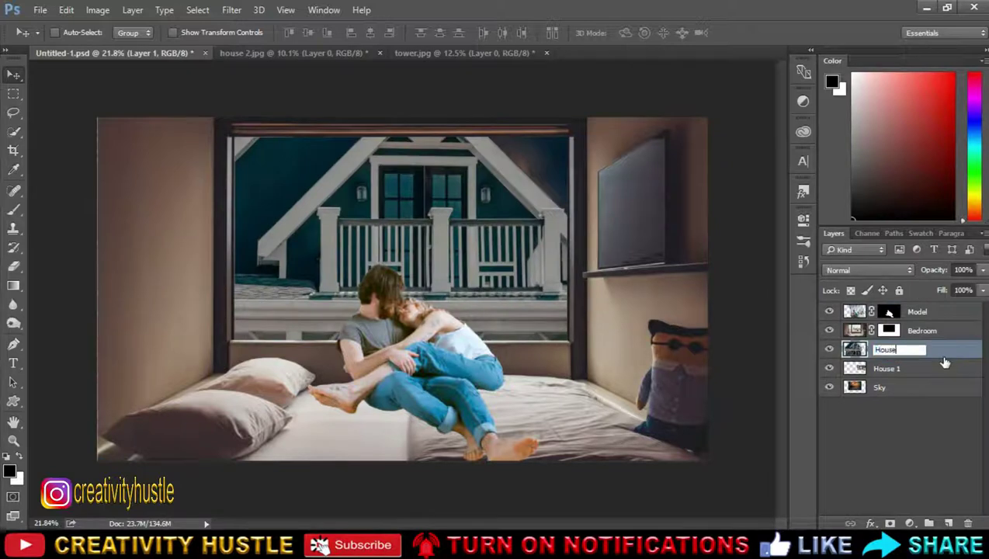
pyautogui.write('2')
pyautogui.press('Return')
# Step: Scale House 2 down and place it on the window's left side
pyautogui.hotkey('ctrl', 't')
pyautogui.moveTo(404, 408); pyautogui.dragTo(394, 435)
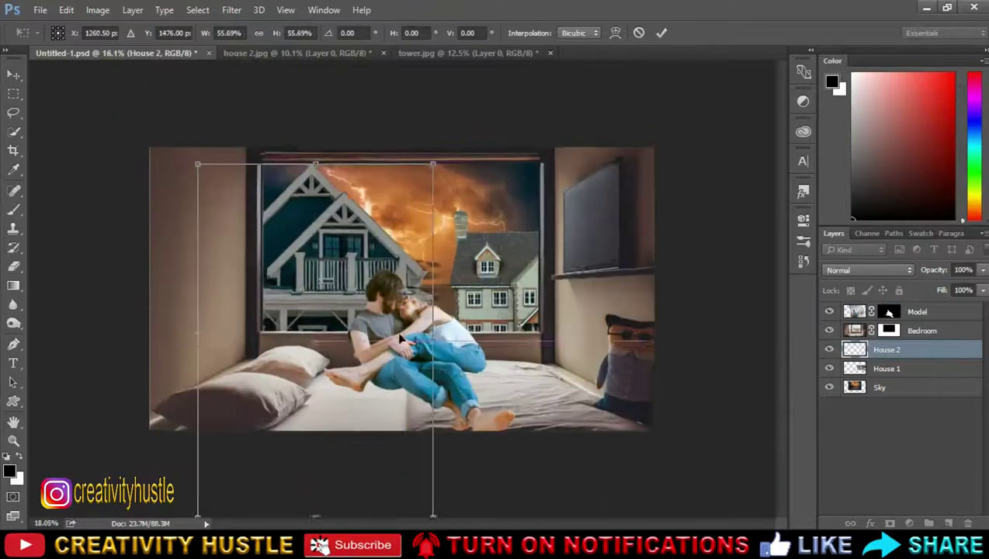
pyautogui.moveTo(372, 233); pyautogui.dragTo(387, 254)
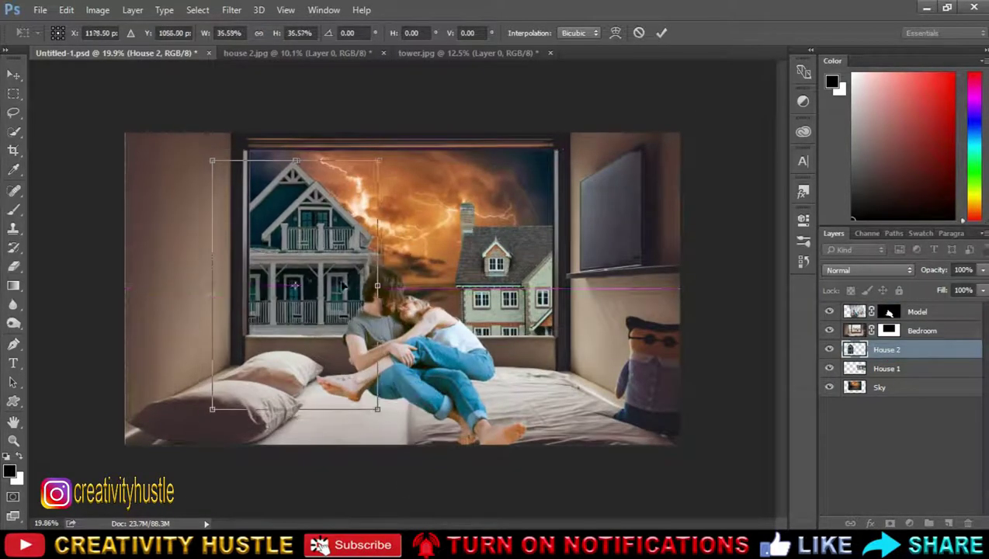
pyautogui.press('Return')
# Step: Lower the House 1 layer slightly within the window
pyautogui.hotkey('ctrl', '+')
pyautogui.click(886, 368)
pyautogui.hotkey('ctrl', 't')
pyautogui.moveTo(703, 190)
pyautogui.mouseDown()
pyautogui.moveTo(579, 225)
pyautogui.moveTo(581, 250)
pyautogui.mouseUp()
# Step: Apply House 1's move, then enlarge the Sky layer to about 105.61% by 109.65%
pyautogui.press('Return')
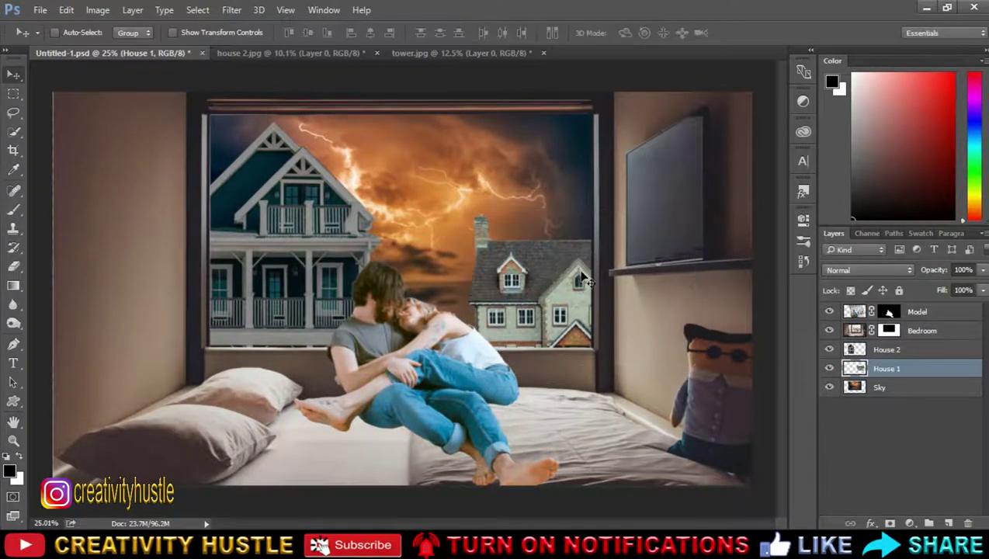
pyautogui.hotkey('ctrl', '0')
pyautogui.click(924, 387)
pyautogui.hotkey('ctrl', 't')
pyautogui.hotkey('ctrl', '-')
pyautogui.moveTo(555, 156); pyautogui.dragTo(591, 149)
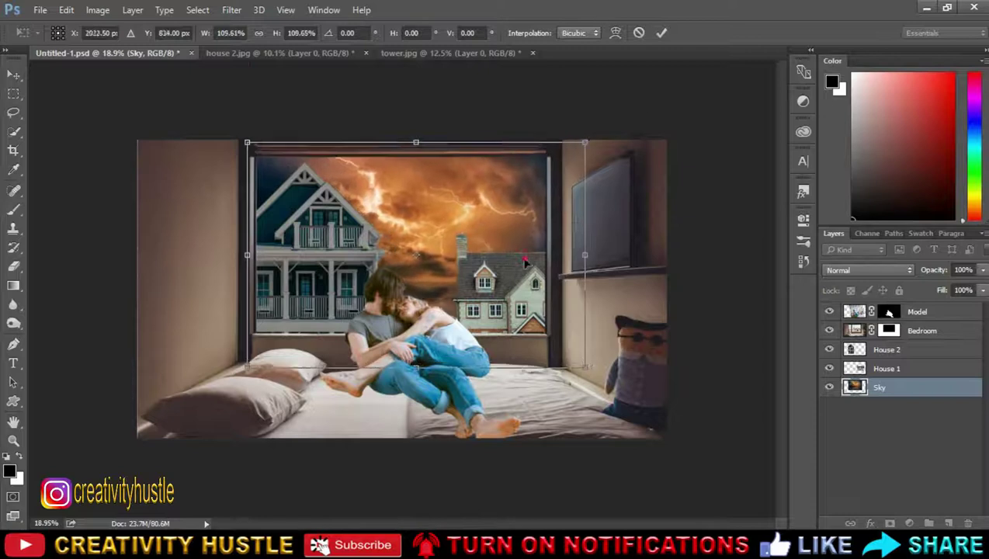
pyautogui.press('Return')
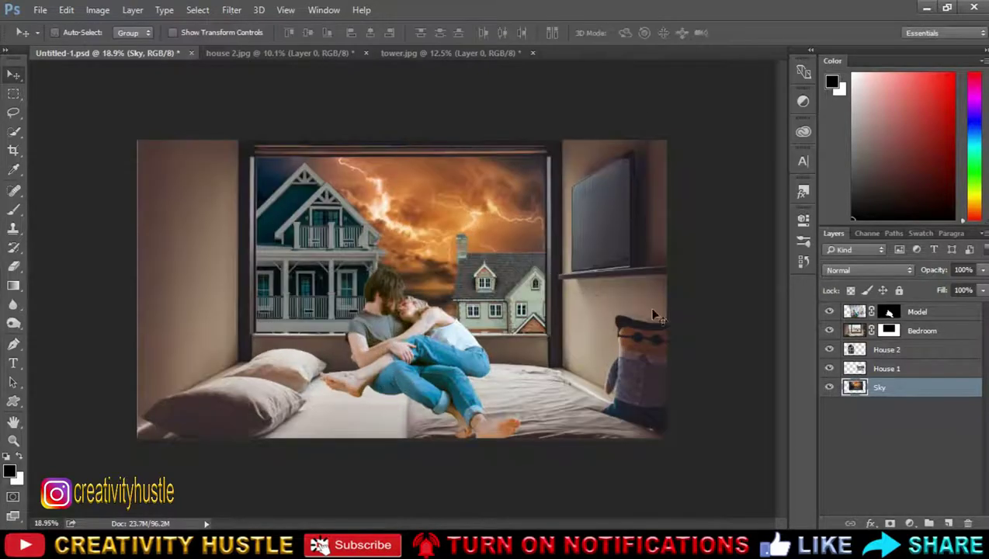
# Step: Review the house layers and close house 2.jpg without saving
pyautogui.click(878, 369)
pyautogui.click(878, 349)
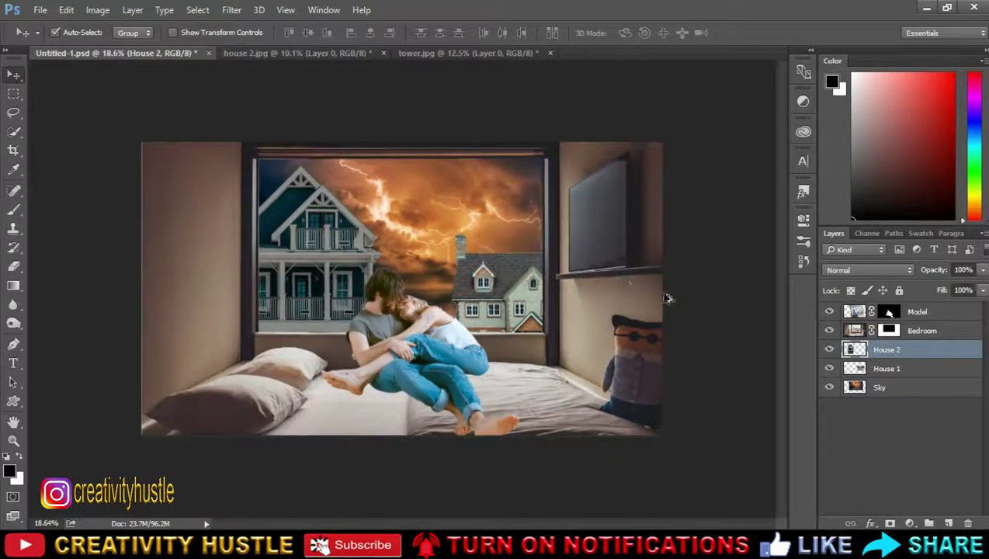
pyautogui.hotkey('ctrl', '-')
pyautogui.click(934, 364)
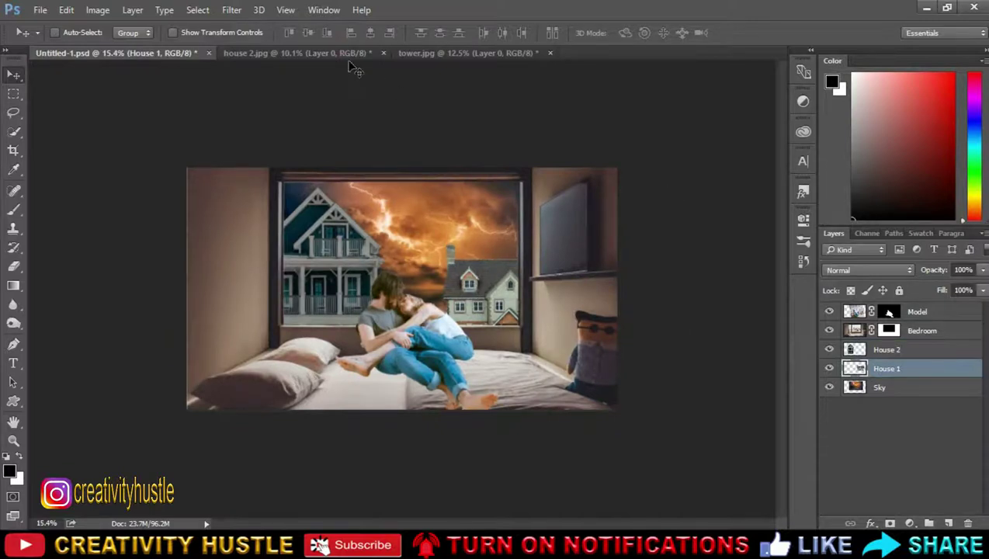
pyautogui.click(383, 53)
pyautogui.click(499, 217)
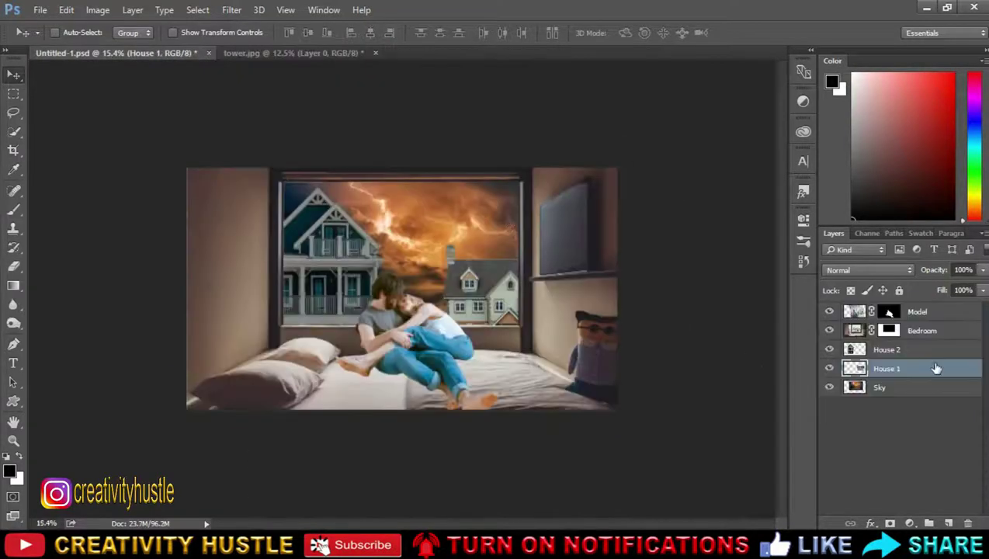
pyautogui.click(933, 352)
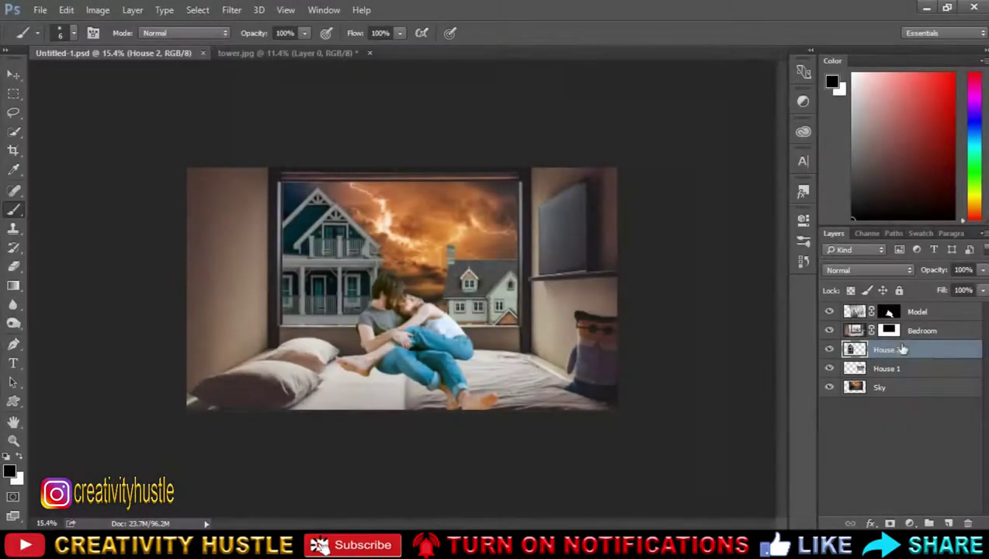
# Step: In tower.jpg, trace Big Ben and Parliament with the Pen tool and make a 0 px selection
pyautogui.click(291, 53)
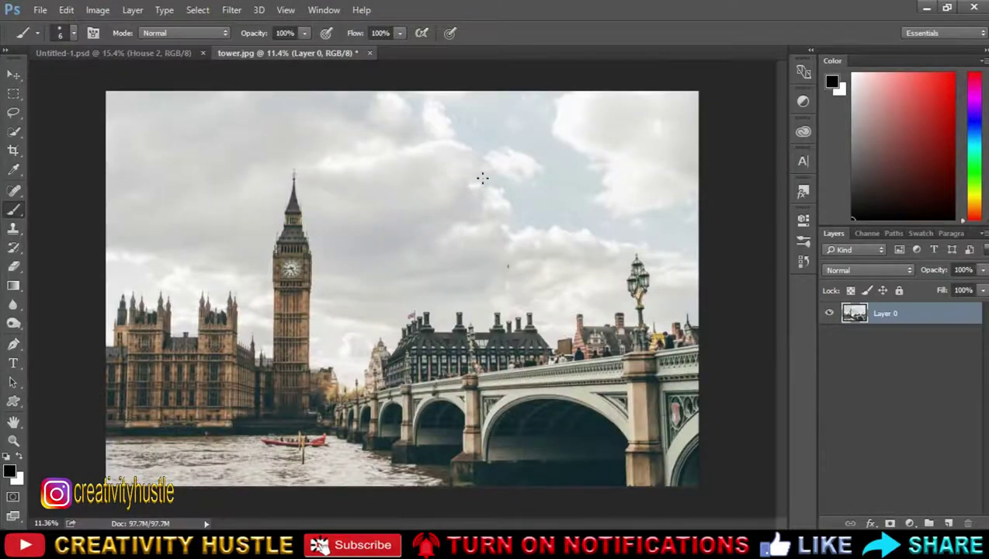
pyautogui.scroll(3, 193, 388)
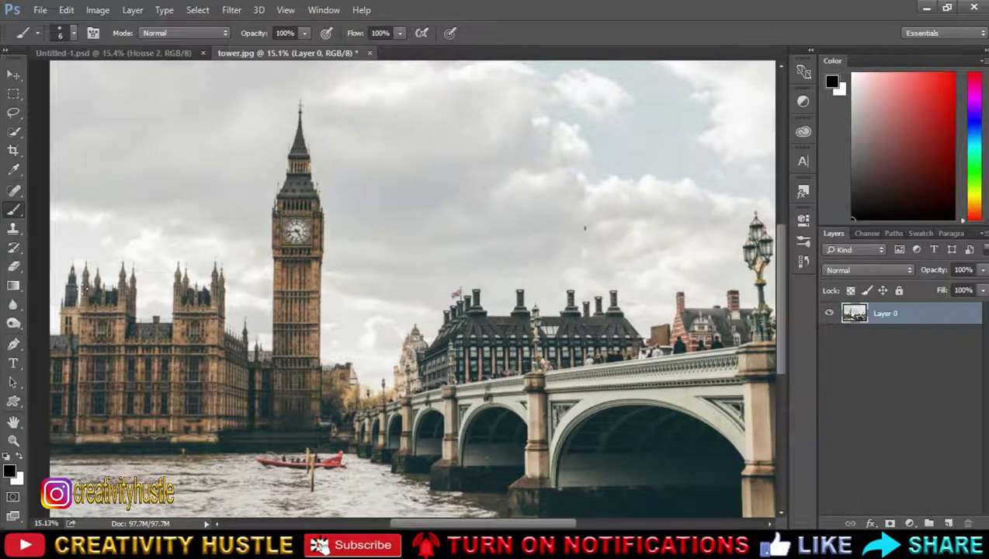
pyautogui.click(19, 346)
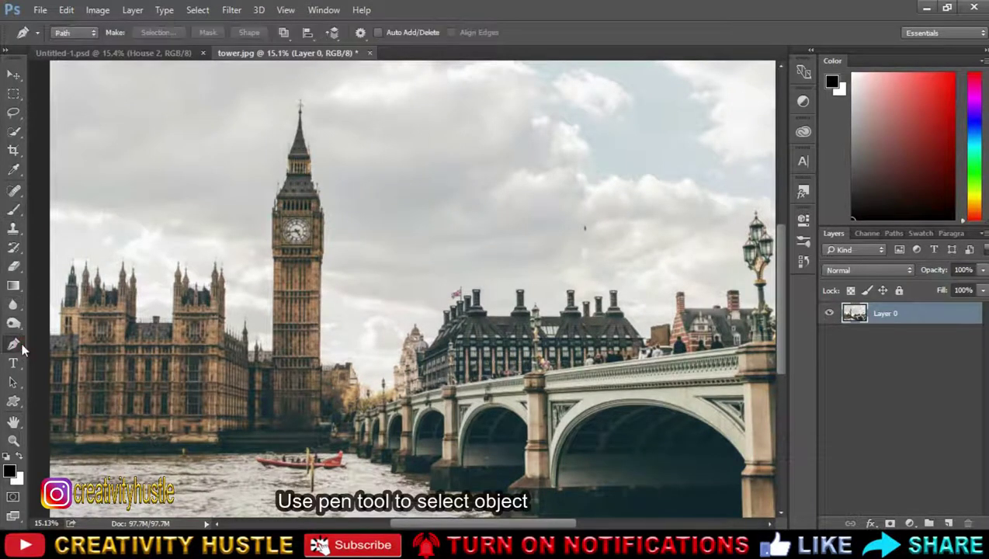
pyautogui.rightClick(24, 348)
pyautogui.click(70, 346)
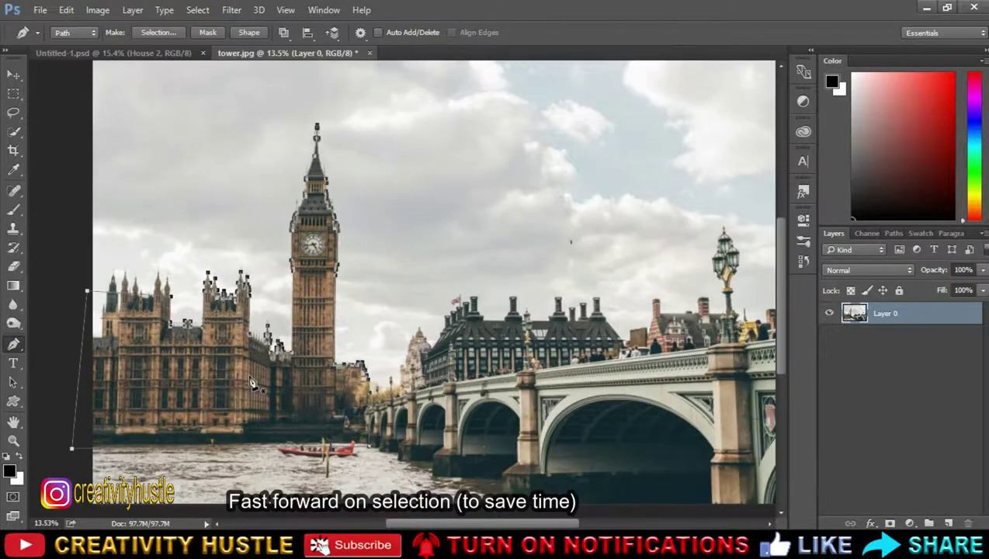
pyautogui.rightClick(251, 382)
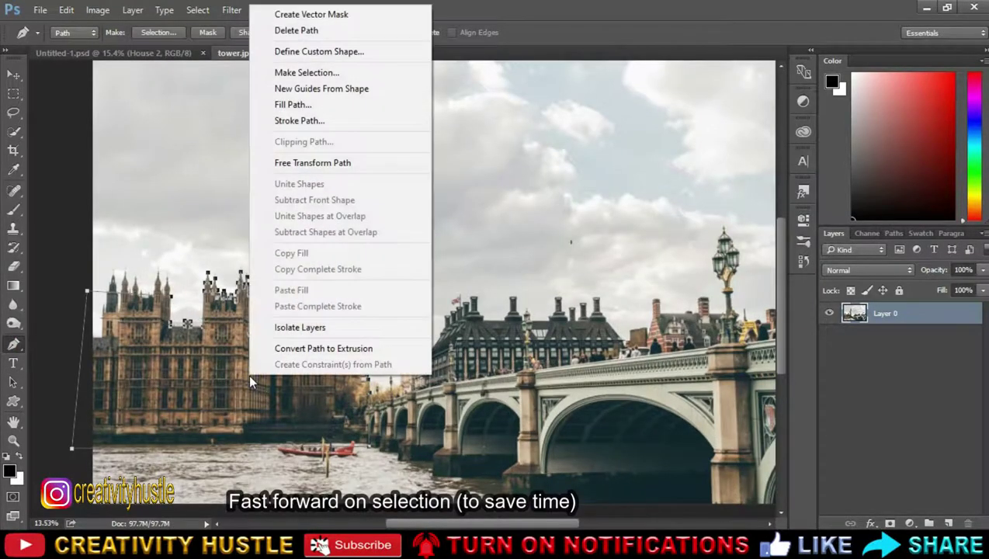
pyautogui.click(357, 74)
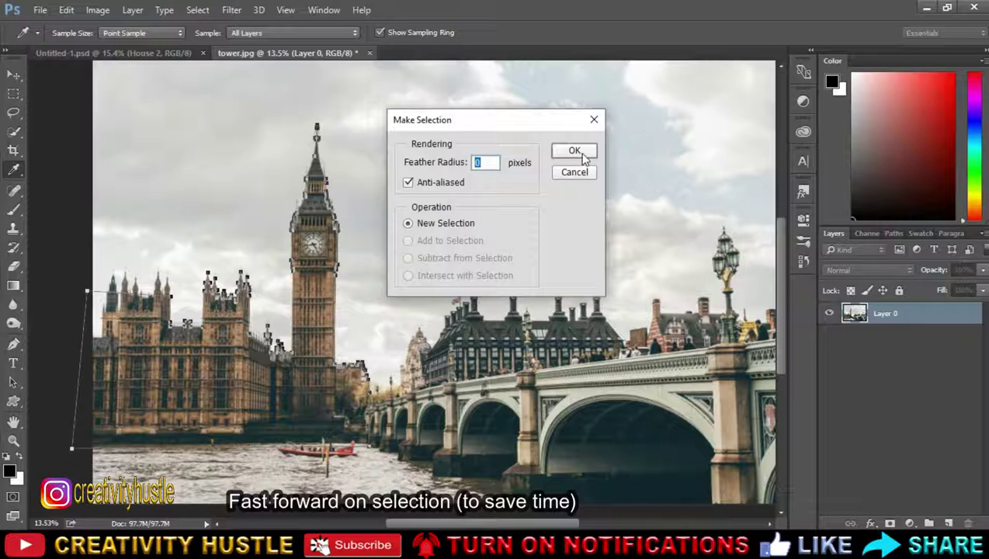
pyautogui.click(575, 151)
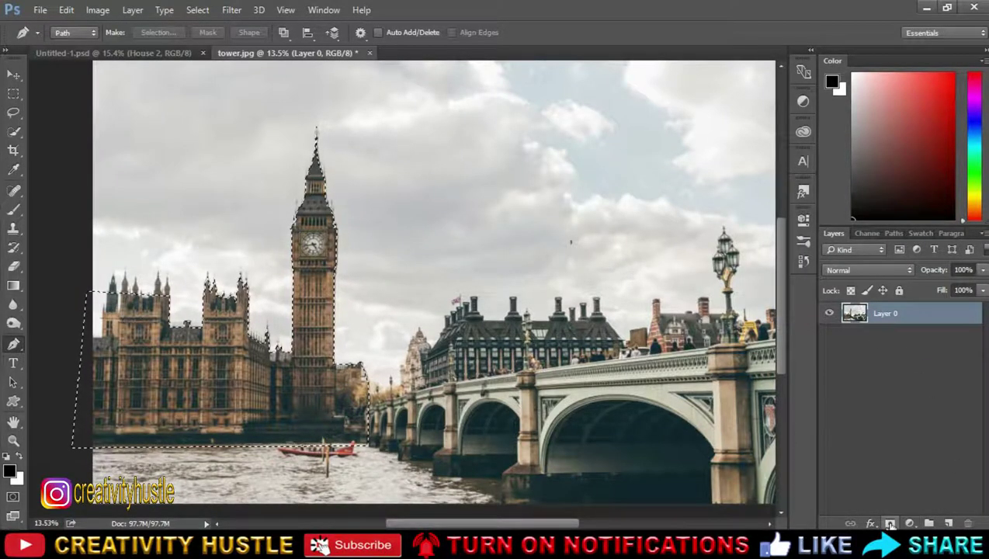
# Step: Add a layer mask to isolate the buildings and drag them into the bedroom composite
pyautogui.click(890, 524)
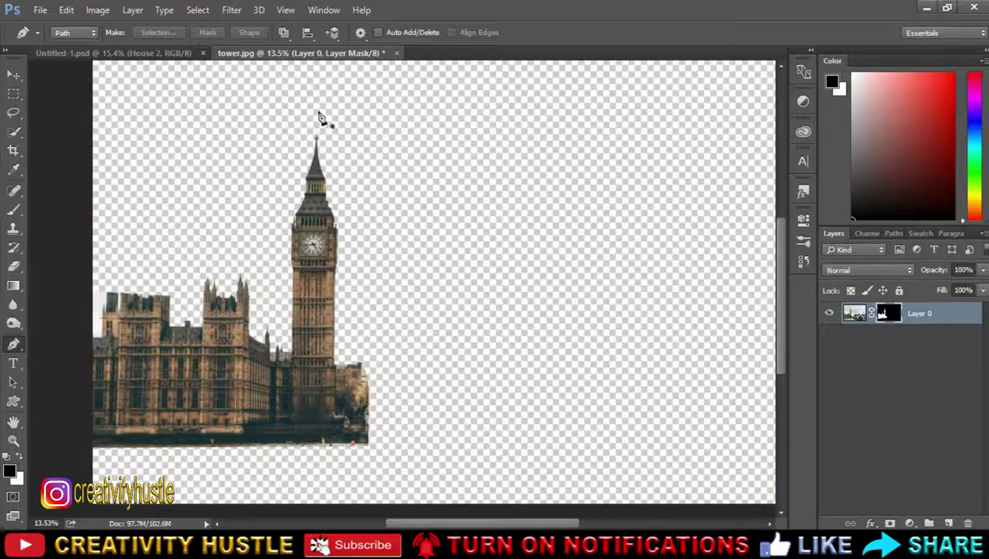
pyautogui.click(14, 75)
pyautogui.moveTo(338, 247); pyautogui.dragTo(441, 261)
# Step: Shrink the dropped tower layer and flip it horizontally
pyautogui.hotkey('ctrl', 't')
pyautogui.hotkey('ctrl', '-')
pyautogui.moveTo(609, 199); pyautogui.dragTo(566, 191)
pyautogui.rightClick(494, 49)
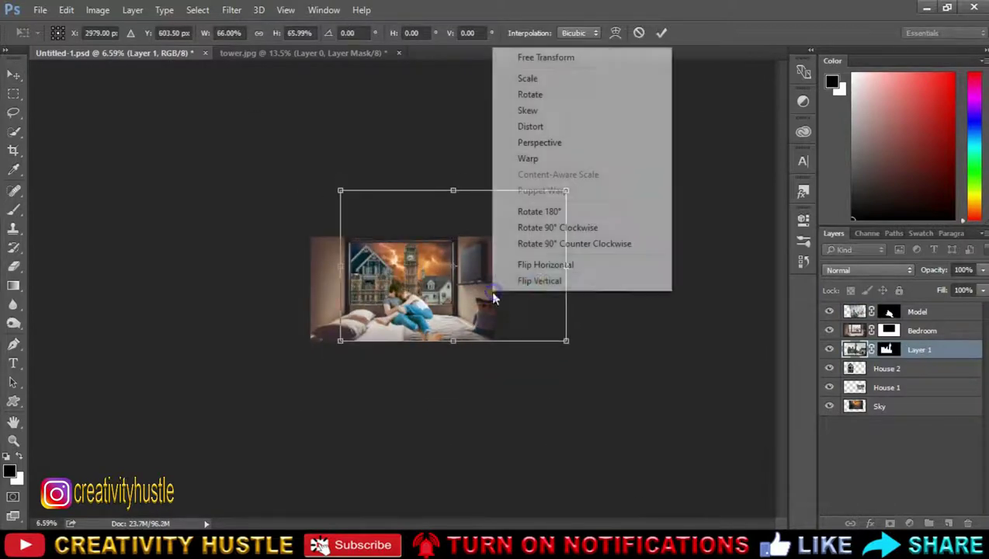
pyautogui.click(558, 270)
# Step: Move the tower layer below House 1 and rename it Tower
pyautogui.scroll(3, 558, 270)
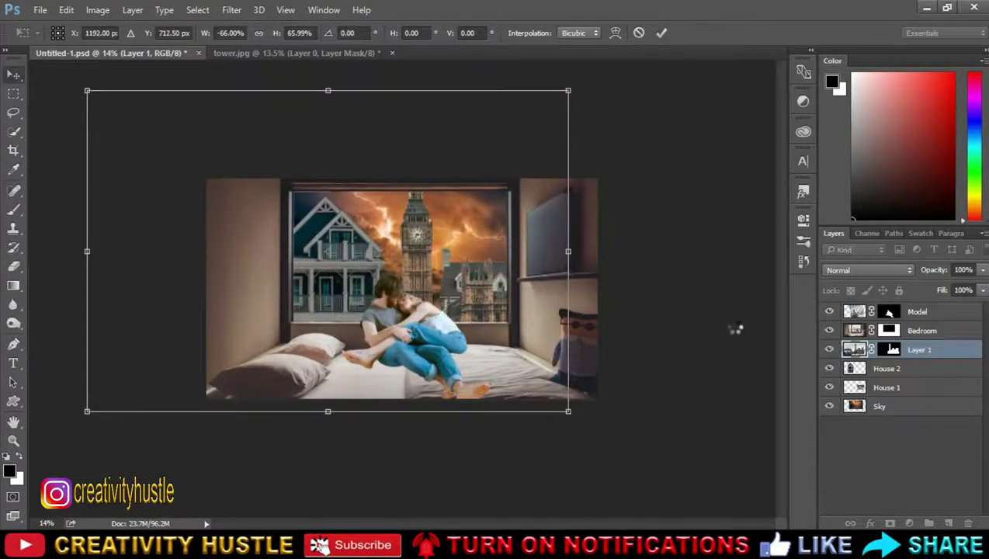
pyautogui.moveTo(936, 353); pyautogui.dragTo(937, 399)
pyautogui.doubleClick(921, 388)
pyautogui.write('er')
pyautogui.press('Return')
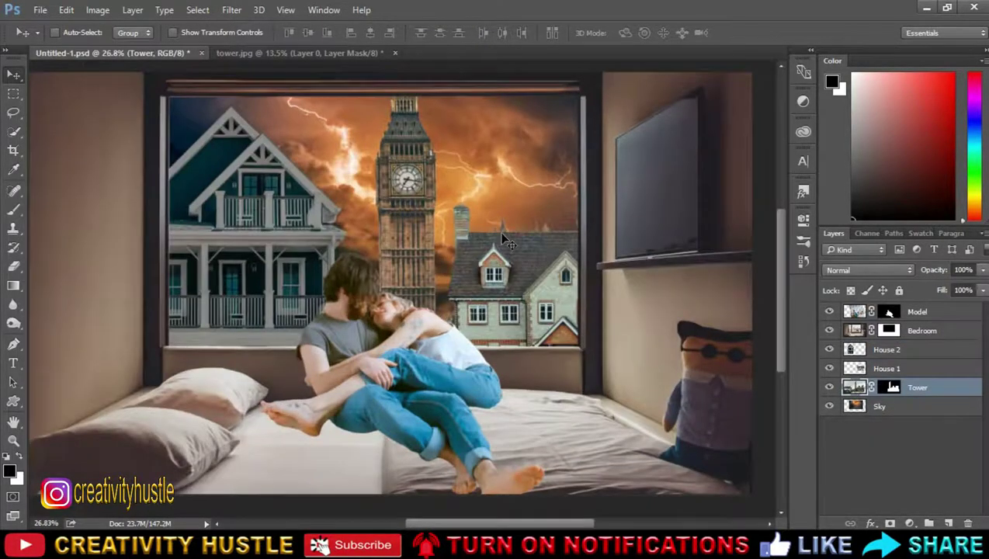
# Step: Narrow the Tower layer to about 66% width and reposition it
pyautogui.hotkey('ctrl', 't')
pyautogui.moveTo(521, 168); pyautogui.dragTo(388, 219)
pyautogui.scroll(2, 411, 217)
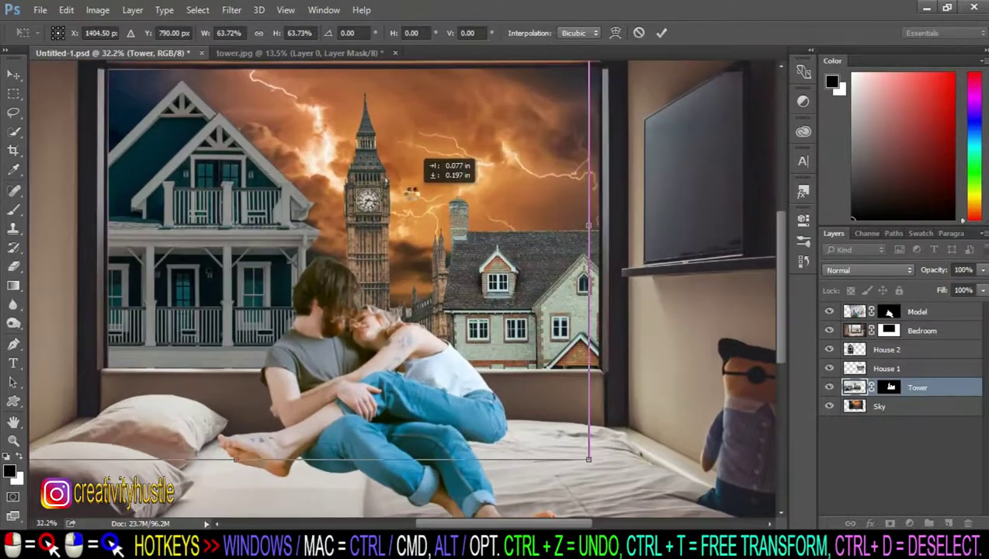
pyautogui.press('Return')
# Step: Enlarge House 1 slightly and nudge it down and to the right
pyautogui.click(915, 373)
pyautogui.hotkey('ctrl', 't')
pyautogui.moveTo(452, 206); pyautogui.dragTo(433, 187)
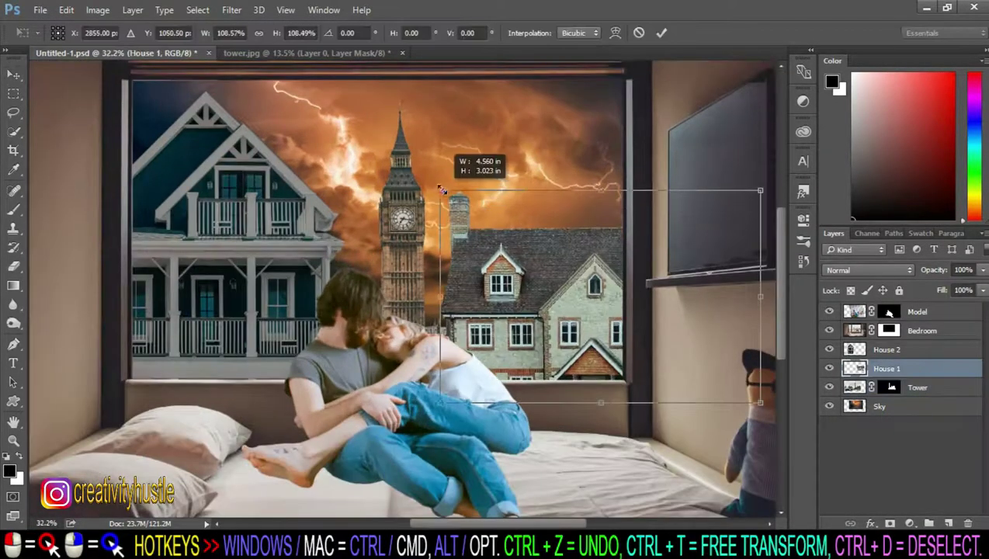
pyautogui.moveTo(547, 289); pyautogui.dragTo(551, 297)
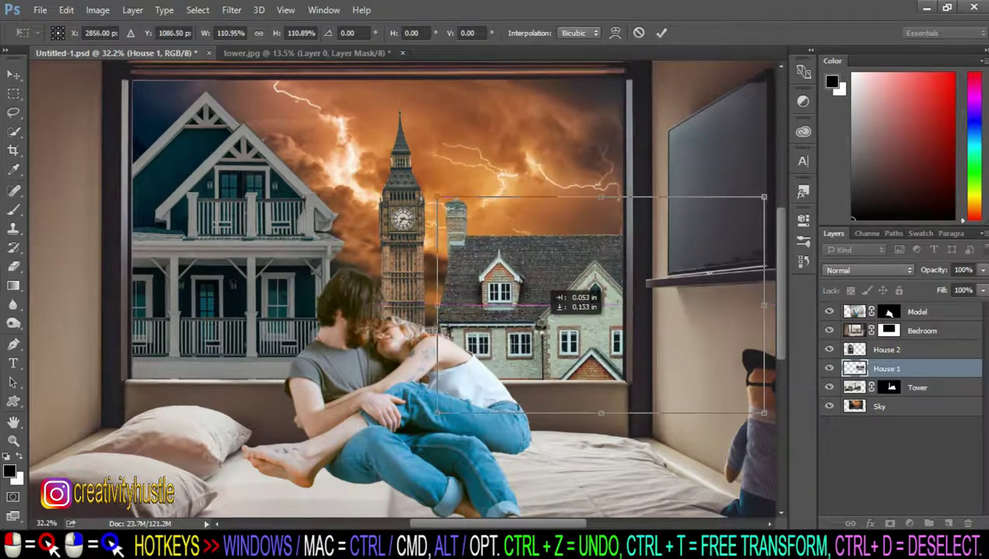
pyautogui.press('Return')
# Step: Shrink House 2 to about 88%
pyautogui.click(917, 351)
pyautogui.hotkey('ctrl', 't')
pyautogui.moveTo(334, 85); pyautogui.dragTo(277, 139)
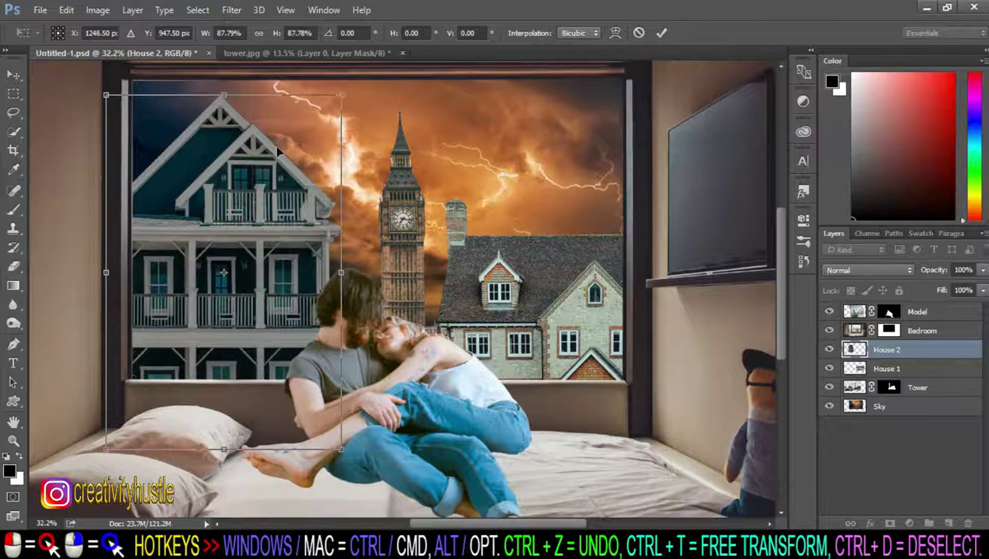
pyautogui.press('Return')
# Step: Move the Tower up and left so it rises behind the houses
pyautogui.click(953, 391)
pyautogui.hotkey('ctrl', 't')
pyautogui.moveTo(427, 195); pyautogui.dragTo(412, 184)
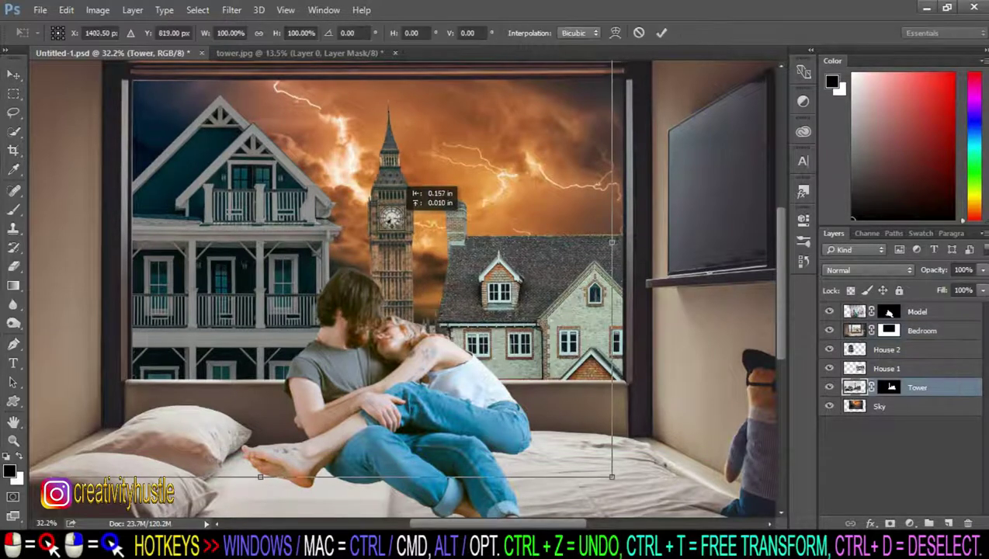
pyautogui.press('Return')
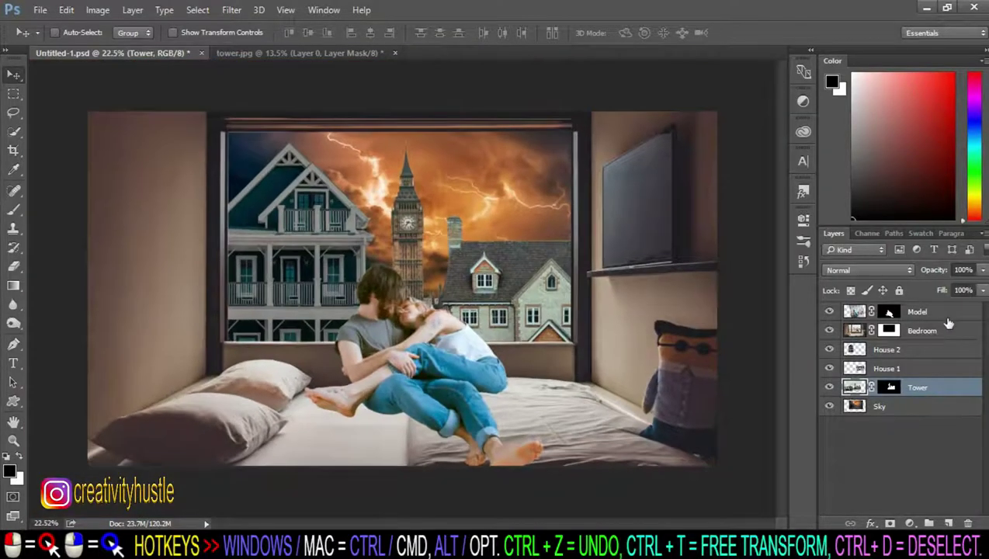
# Step: Shift the couple on the Model layer further right on the bed
pyautogui.click(918, 311)
pyautogui.hotkey('ctrl', 't')
pyautogui.hotkey('ctrl', '-')
pyautogui.scroll(3, 404, 280)
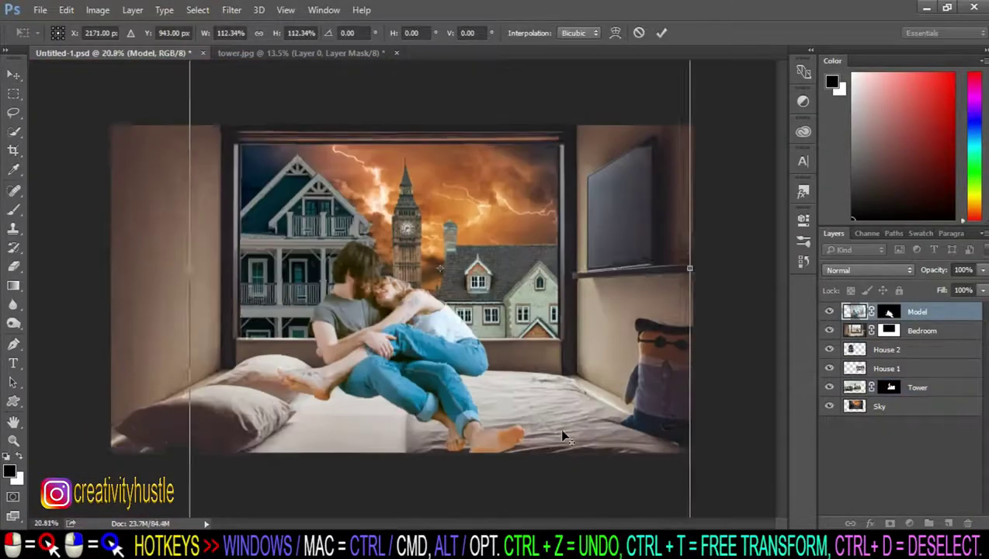
pyautogui.moveTo(392, 317); pyautogui.dragTo(431, 330)
pyautogui.hotkey('ctrl', '-')
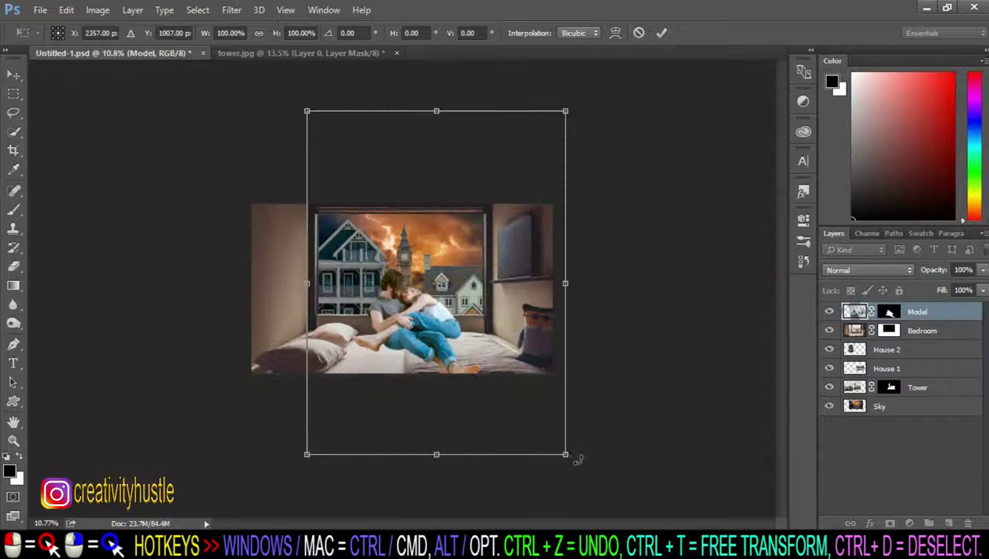
pyautogui.press('Return')
pyautogui.hotkey('ctrl', '0')
pyautogui.scroll(-1, 457, 304)
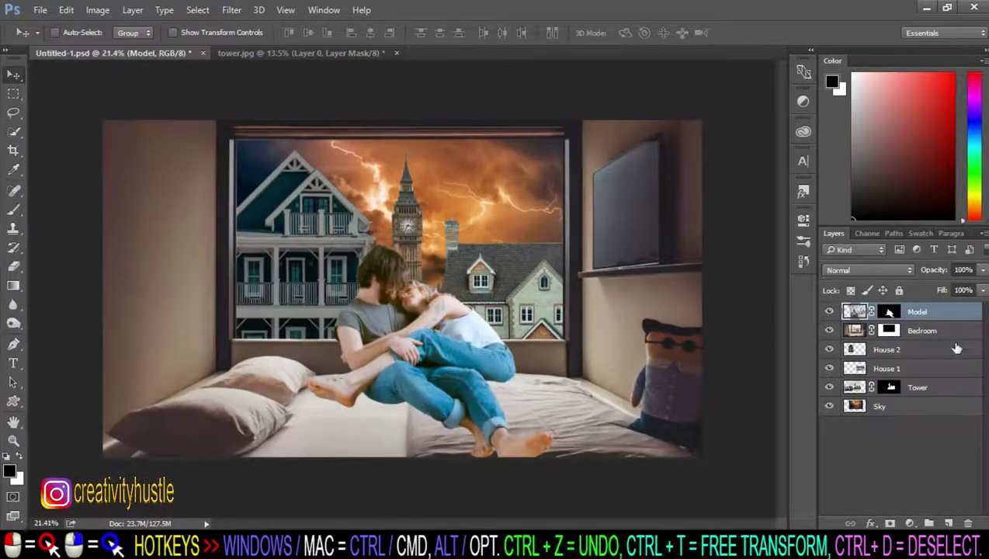
# Step: Check the Tower and House 1 transforms, leaving them unchanged
pyautogui.click(961, 390)
pyautogui.hotkey('ctrl', 't')
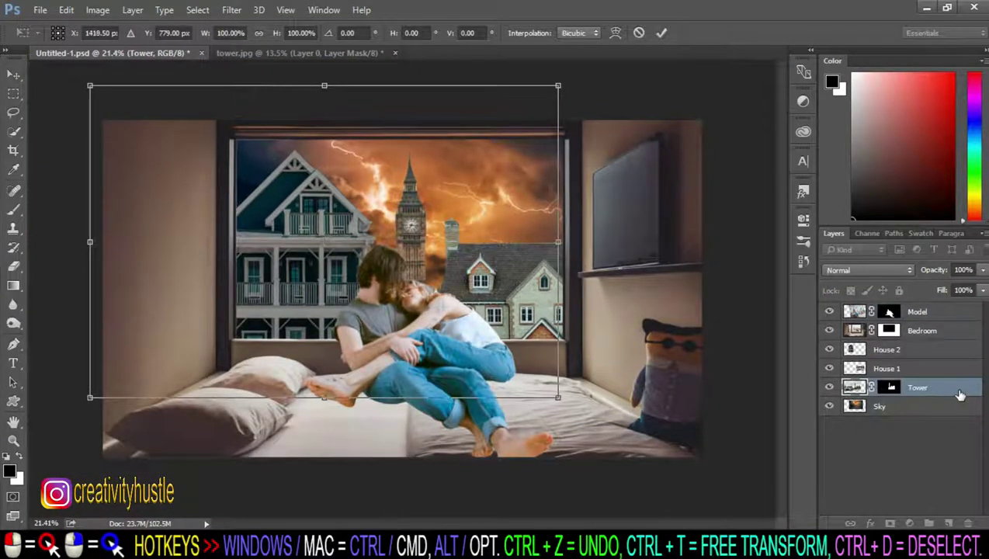
pyautogui.press('Return')
pyautogui.scroll(-3, 471, 305)
pyautogui.scroll(3, 470, 304)
pyautogui.click(951, 371)
pyautogui.hotkey('ctrl', 't')
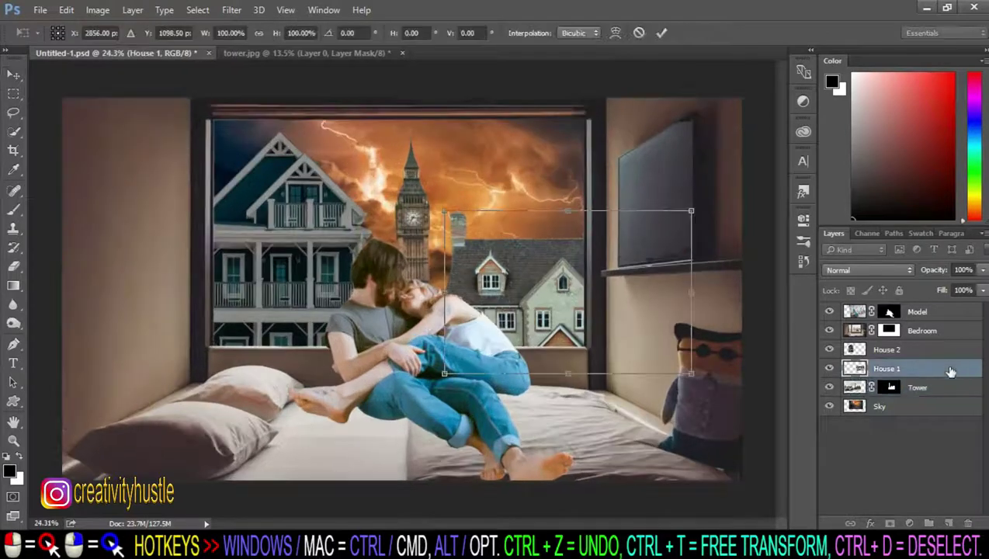
pyautogui.press('Return')
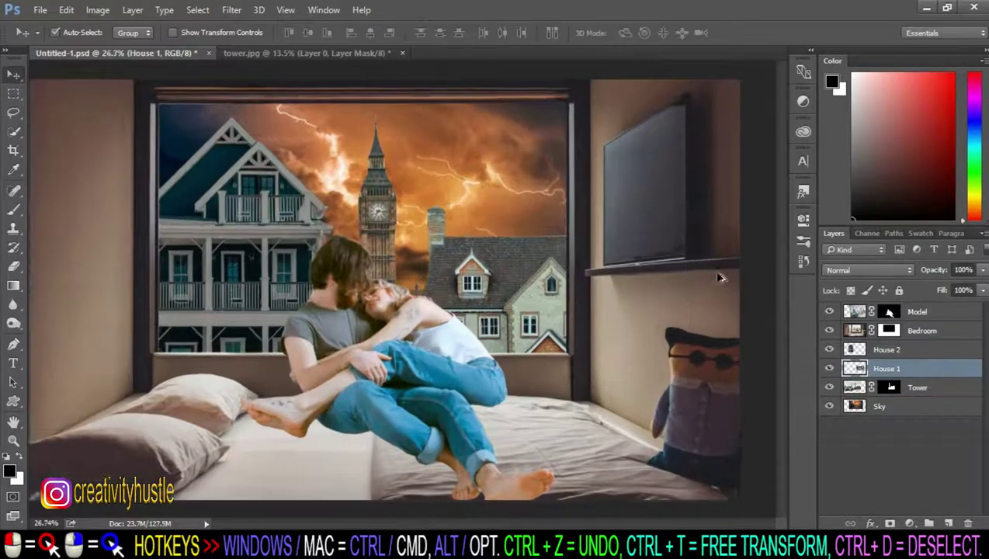
pyautogui.hotkey('ctrl', '0')
pyautogui.scroll(-1, 559, 306)
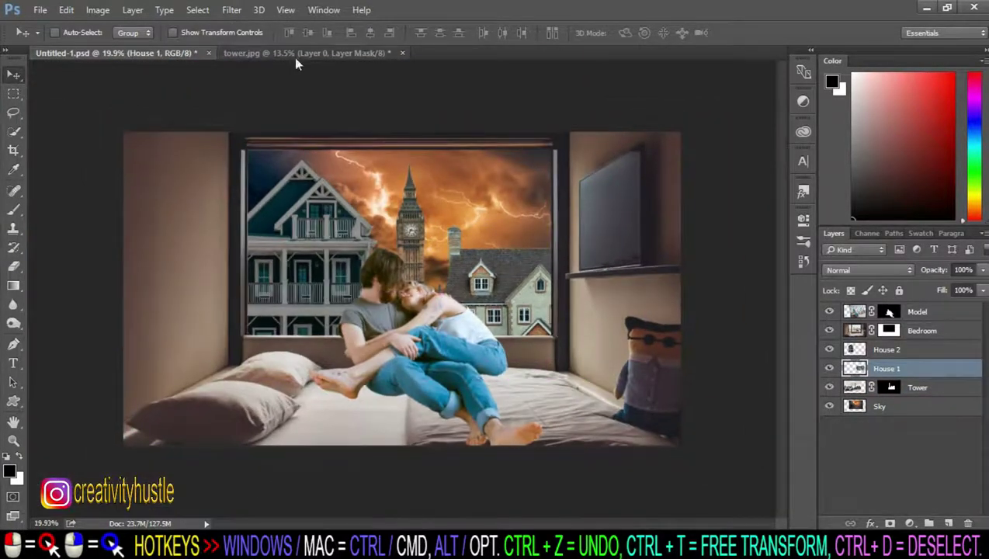
# Step: Close tower.jpg without saving and reselect the Model layer
pyautogui.click(303, 54)
pyautogui.click(402, 52)
pyautogui.click(498, 216)
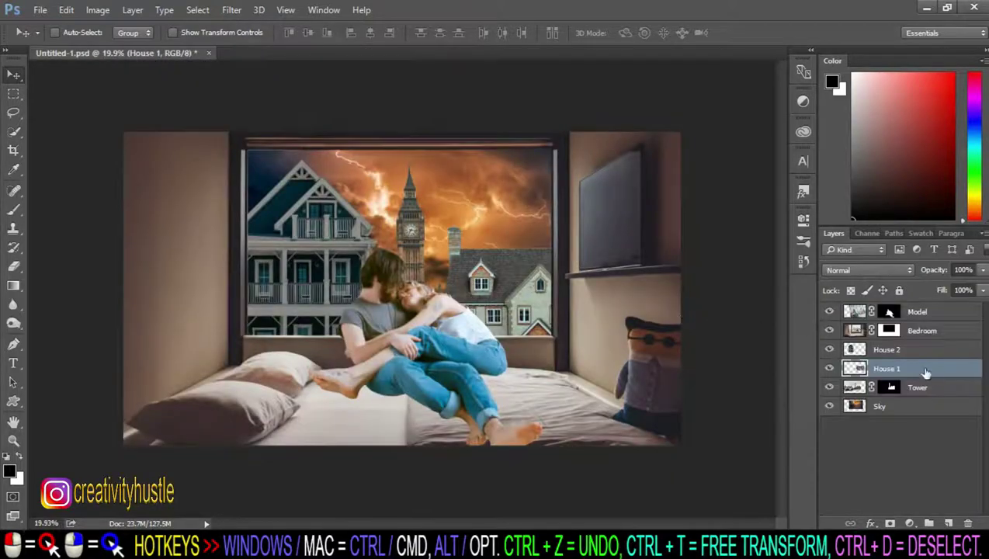
pyautogui.click(948, 314)
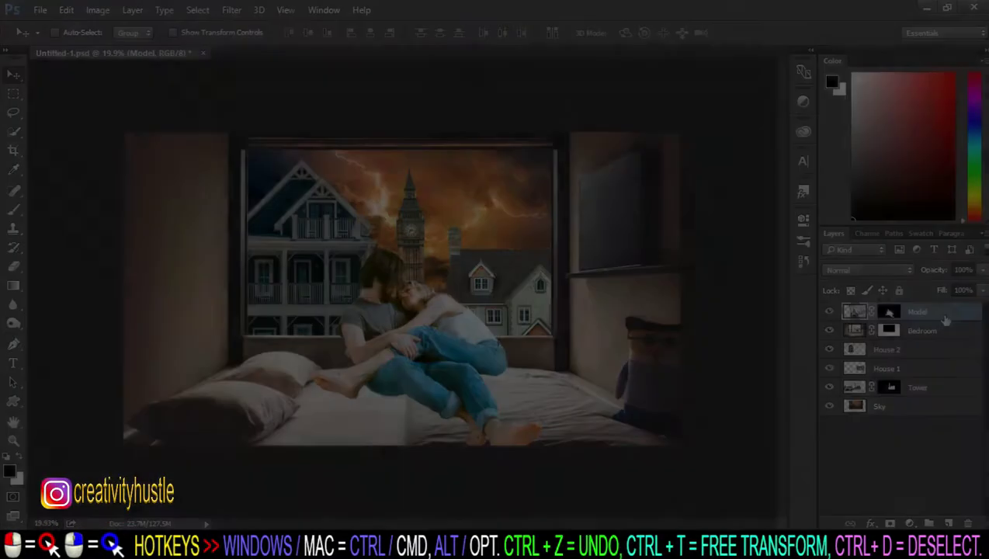
# Step: Select the Tower layer and set up a Brush at 6 px with 100% hardness
pyautogui.scroll(3, 441, 199)
pyautogui.scroll(2, 439, 387)
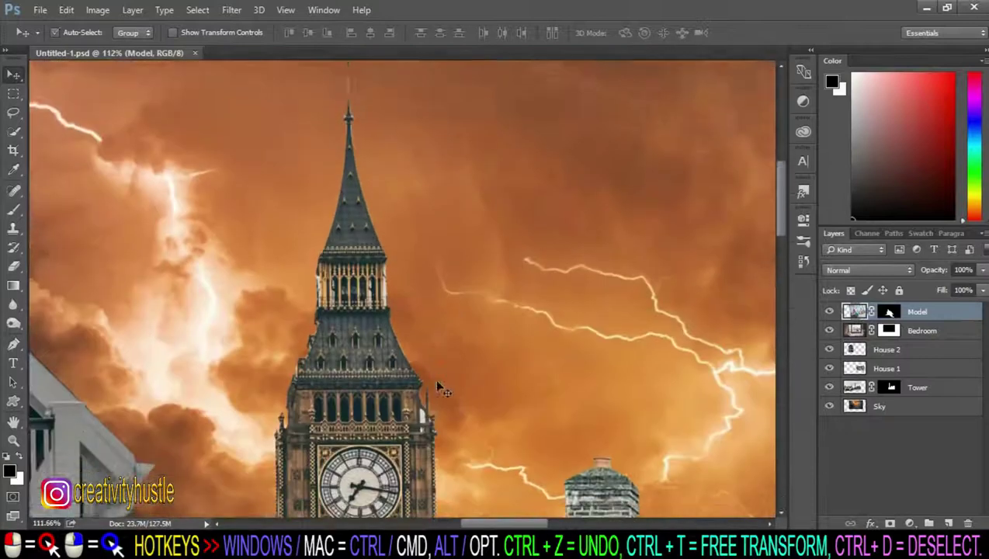
pyautogui.scroll(1, 443, 308)
pyautogui.click(946, 394)
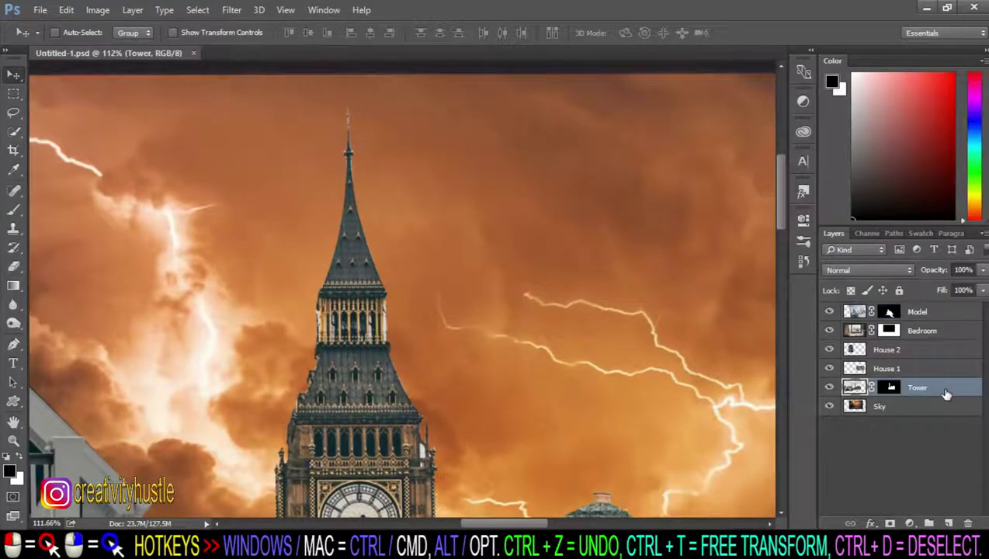
pyautogui.scroll(-2, 717, 360)
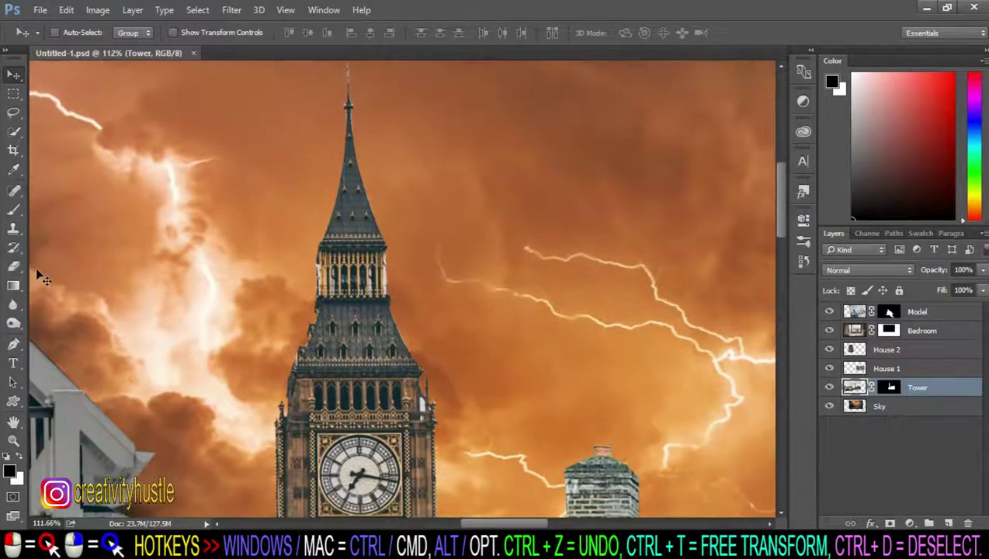
pyautogui.click(13, 209)
pyautogui.rightClick(13, 210)
pyautogui.click(66, 207)
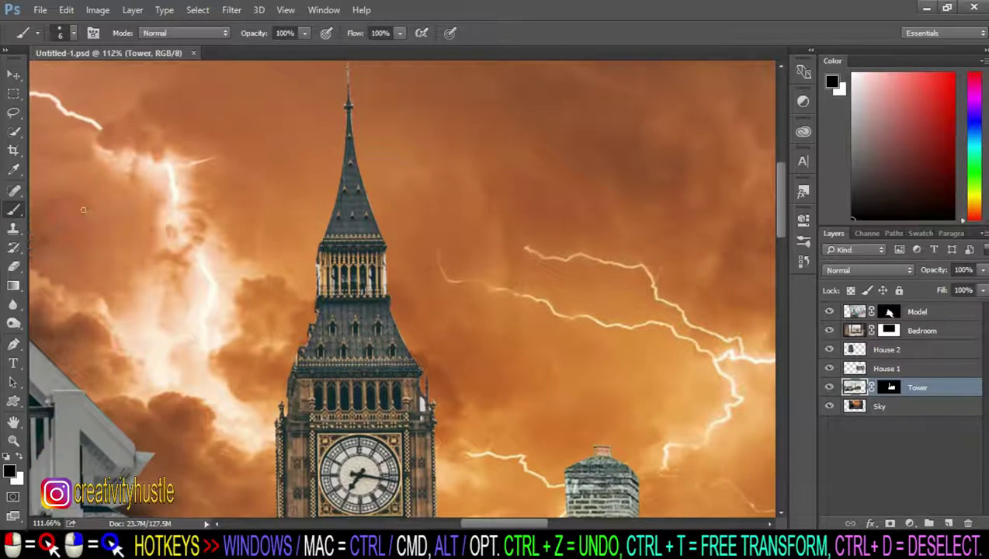
pyautogui.rightClick(530, 191)
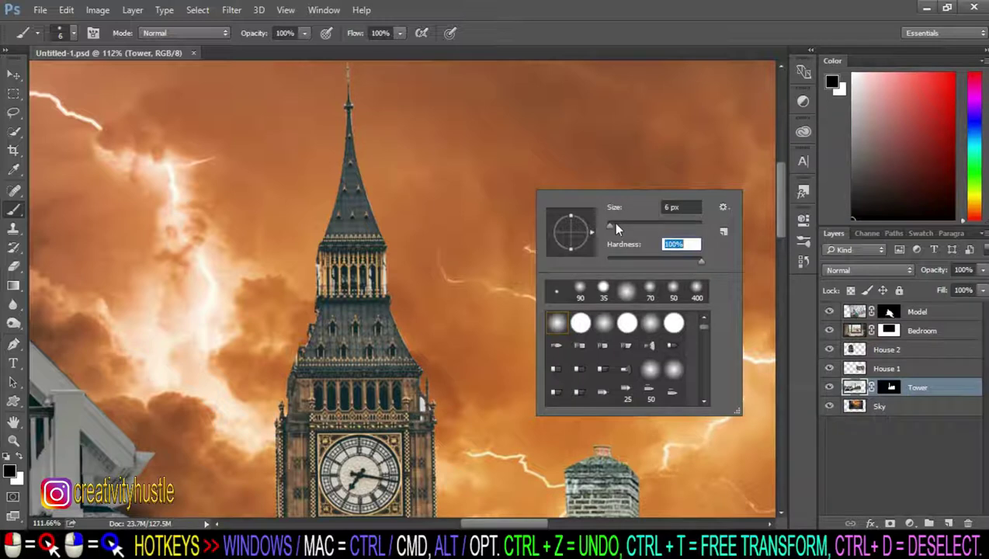
# Step: Target the Tower mask and paint along the spire and clock tower edges
pyautogui.click(891, 387)
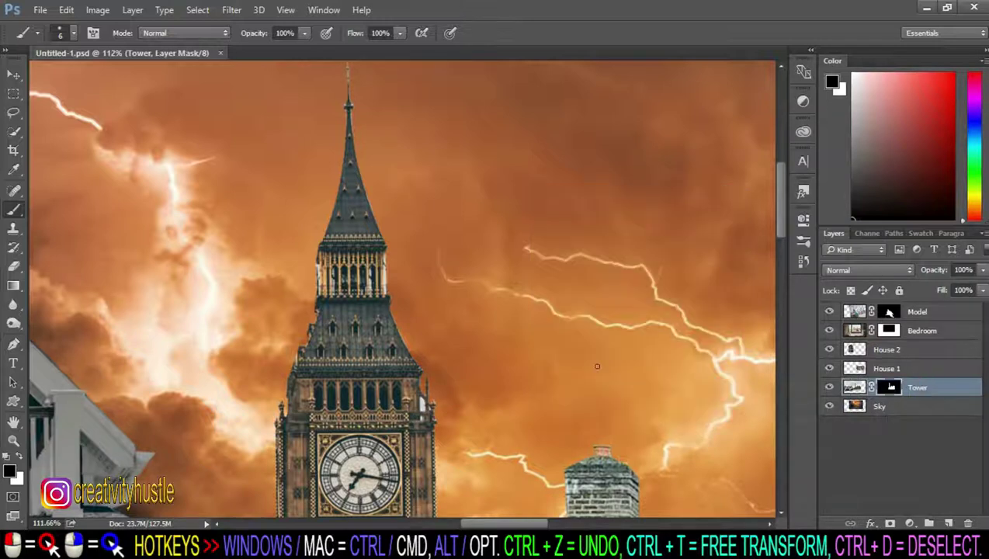
pyautogui.scroll(2, 385, 311)
pyautogui.scroll(2, 385, 312)
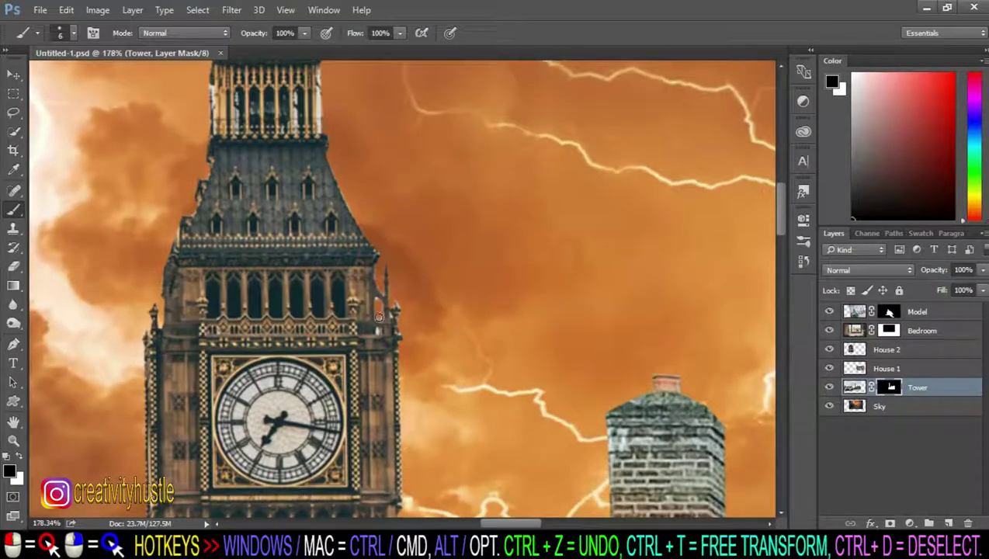
pyautogui.scroll(2, 320, 132)
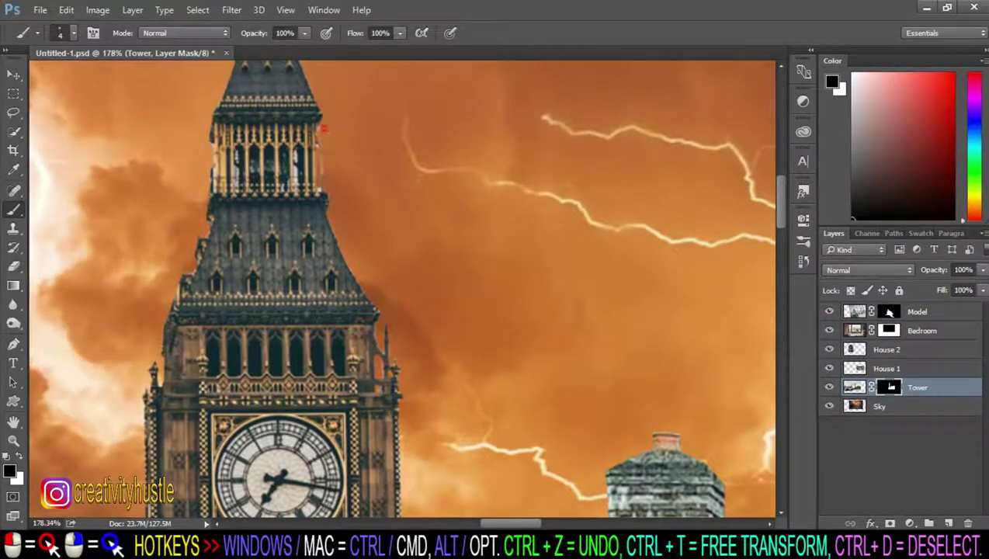
pyautogui.scroll(-2, 323, 128)
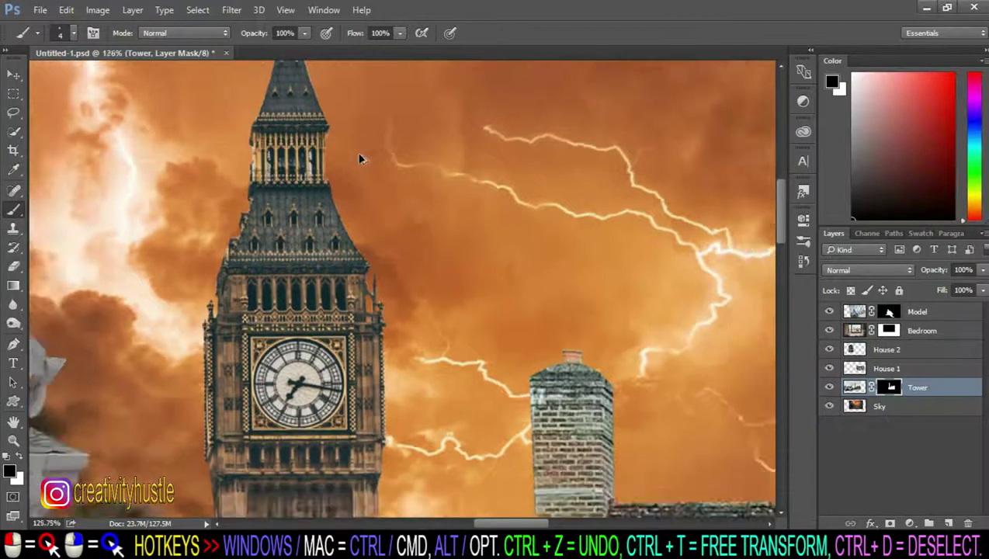
pyautogui.scroll(1, 304, 153)
pyautogui.scroll(2, 271, 290)
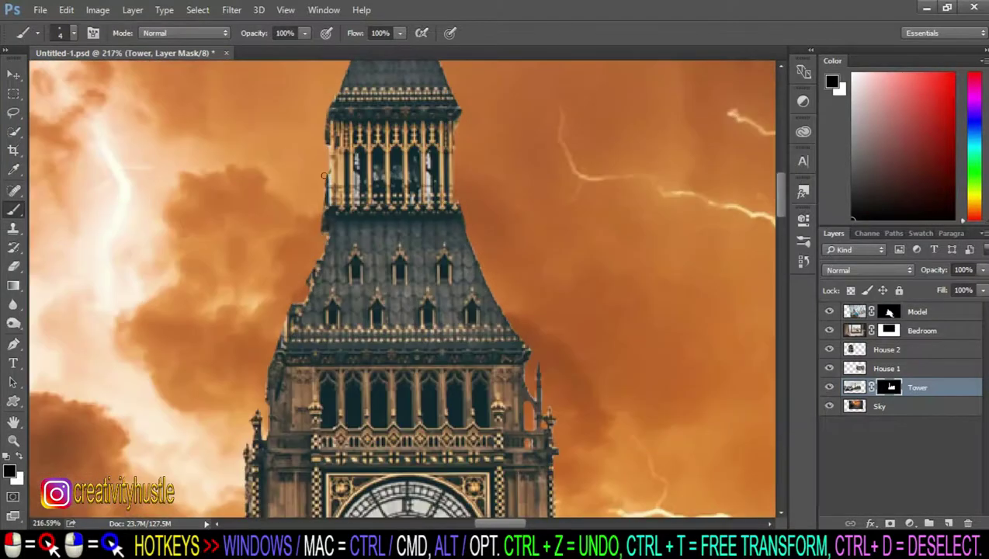
pyautogui.scroll(-1, 309, 210)
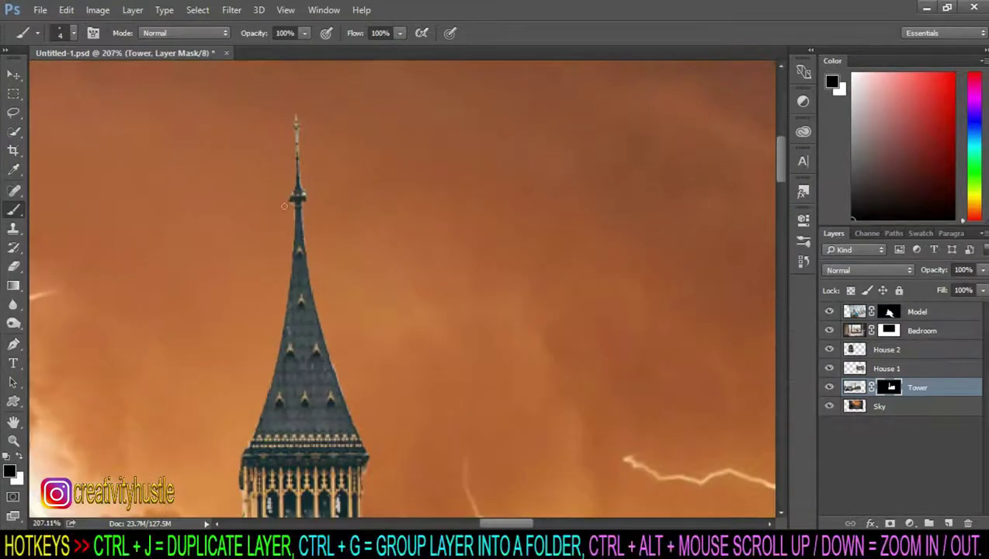
pyautogui.scroll(1, 303, 166)
pyautogui.scroll(-2, 350, 241)
pyautogui.scroll(-2, 466, 349)
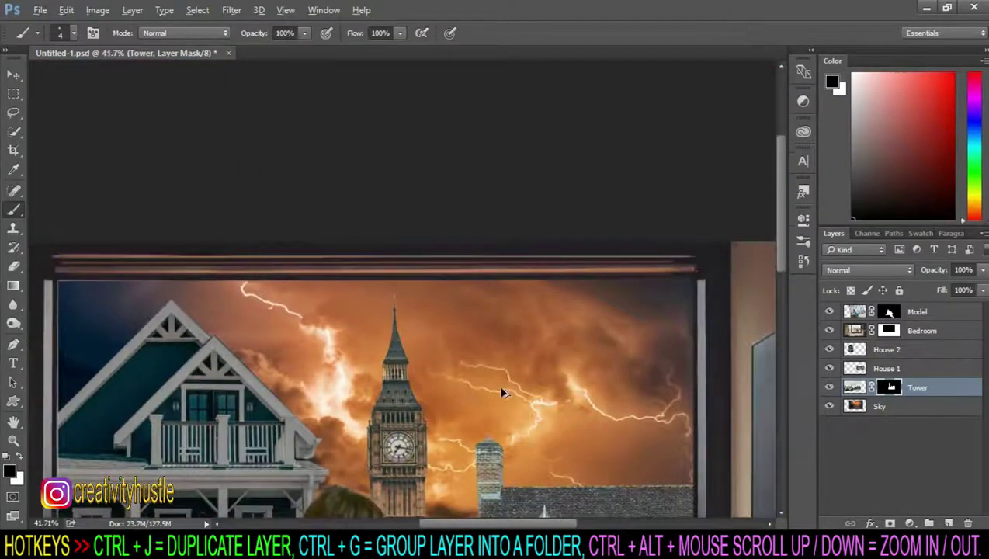
pyautogui.scroll(-2, 503, 396)
pyautogui.scroll(-3, 501, 422)
# Step: Apply the Tower layer's mask permanently to the layer
pyautogui.rightClick(945, 379)
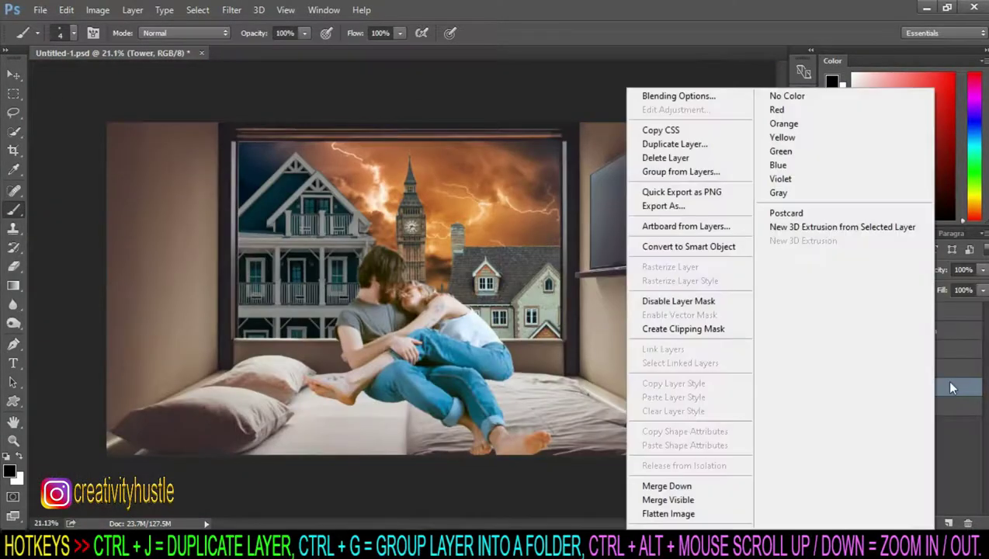
pyautogui.press('Escape')
pyautogui.rightClick(891, 392)
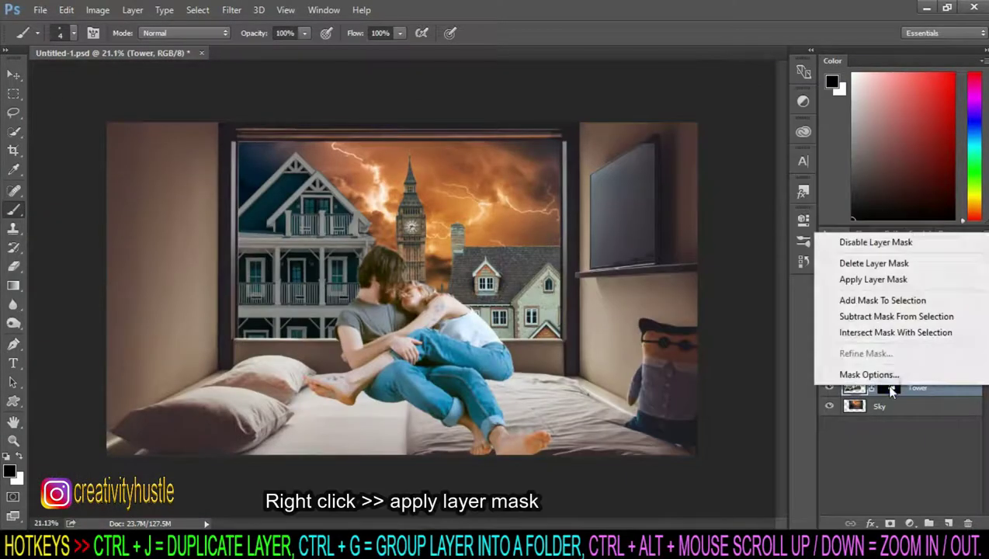
pyautogui.click(899, 280)
# Step: Add a new empty layer above Tower and clip it to the Tower layer
pyautogui.scroll(2, 403, 221)
pyautogui.scroll(2, 404, 221)
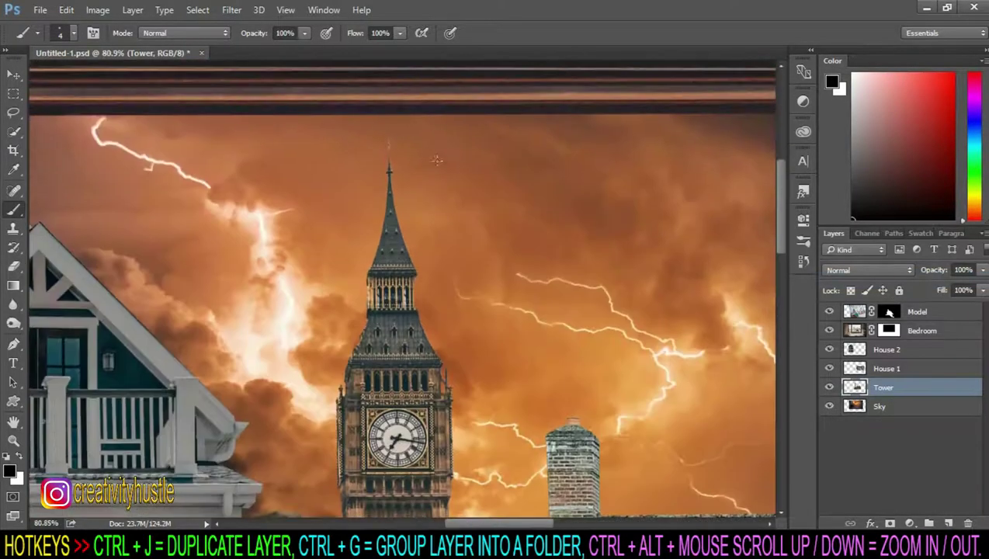
pyautogui.scroll(2, 403, 224)
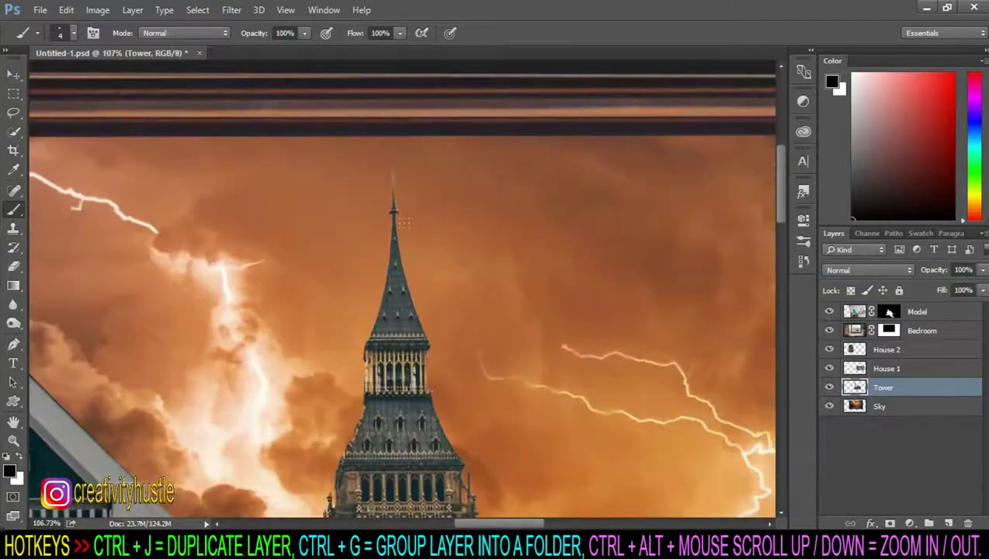
pyautogui.click(951, 524)
pyautogui.rightClick(930, 395)
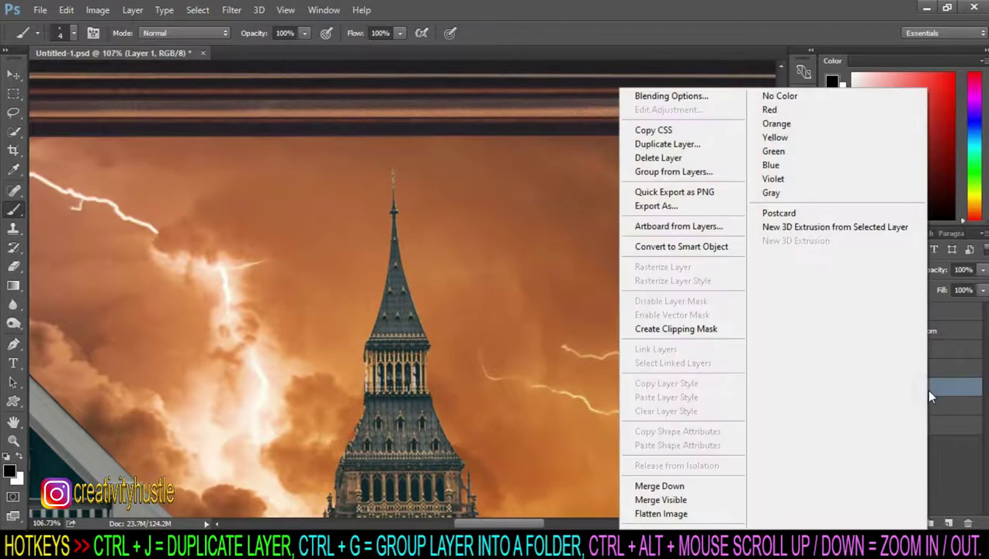
pyautogui.click(731, 328)
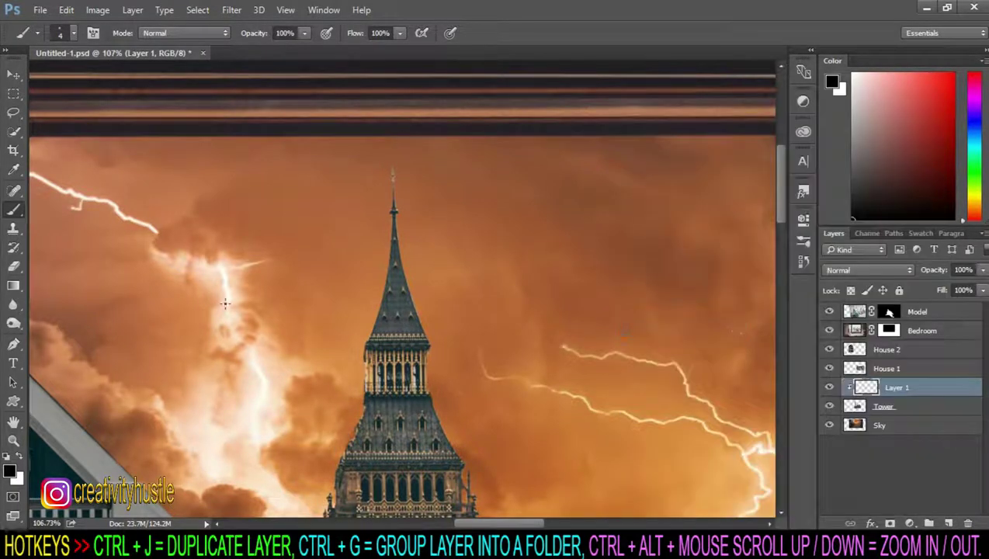
# Step: Sample the spire's colour and set the clipped Layer 1 to 50% opacity
pyautogui.scroll(2, 389, 342)
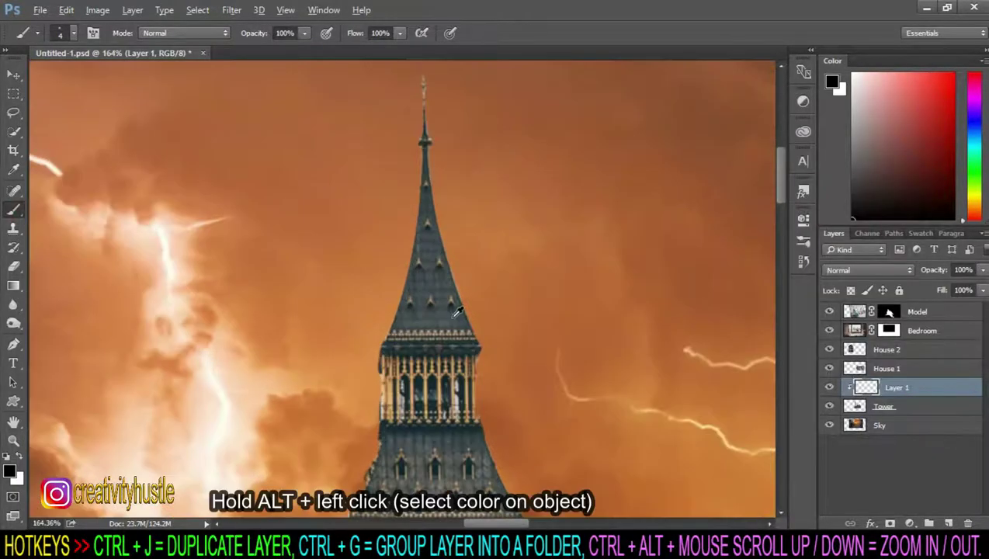
pyautogui.keyDown('alt'); pyautogui.click(452, 317); pyautogui.keyUp('alt')
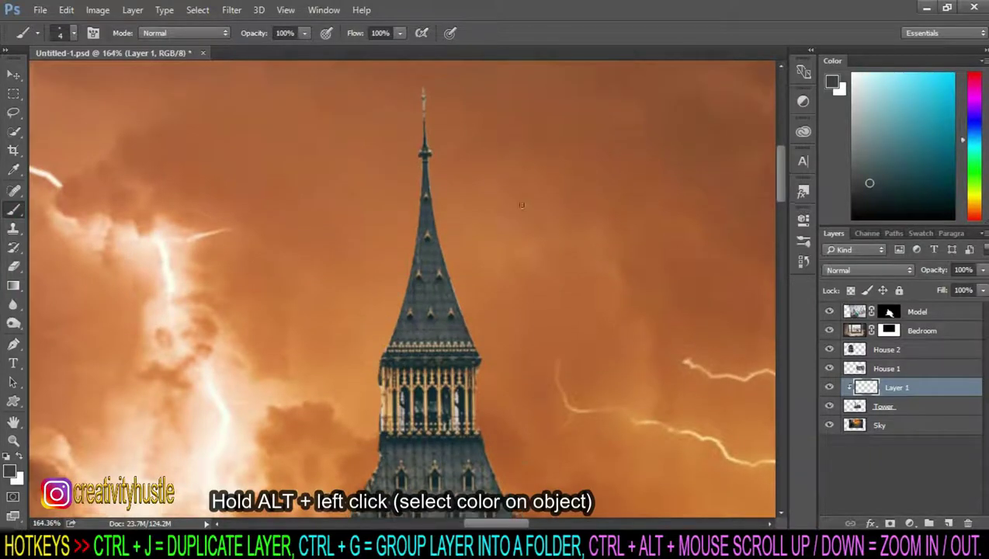
pyautogui.scroll(3, 544, 217)
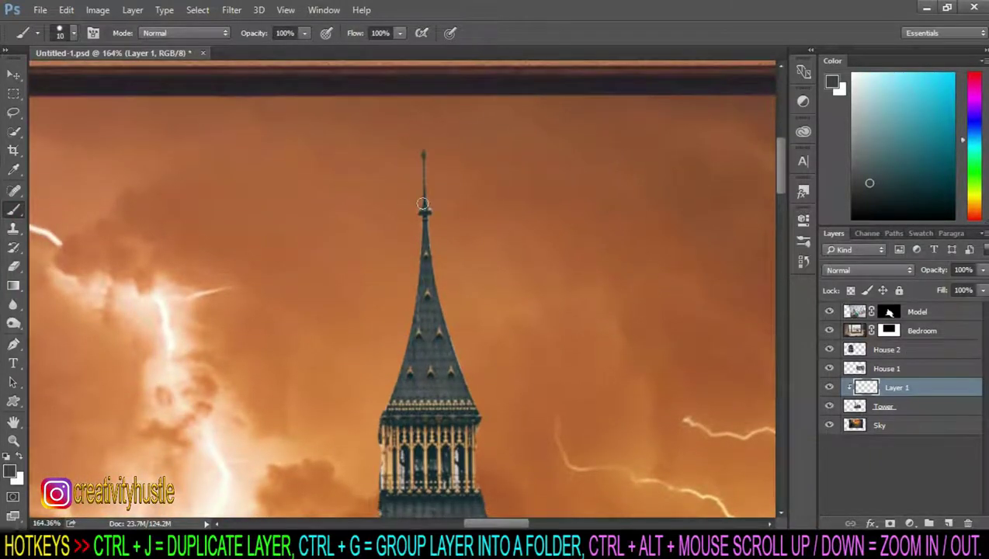
pyautogui.scroll(-5, 420, 246)
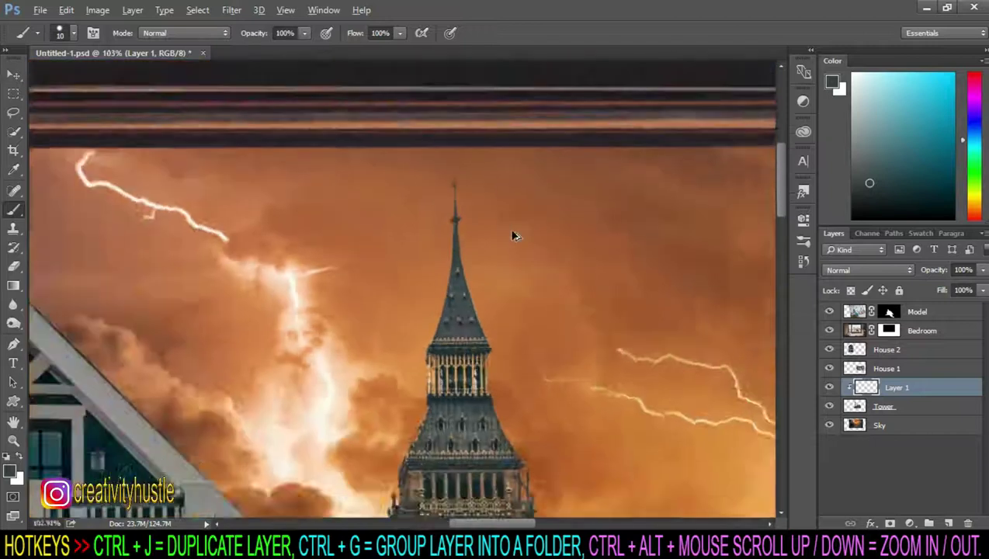
pyautogui.write('50')
pyautogui.press('Return')
pyautogui.scroll(3, 398, 132)
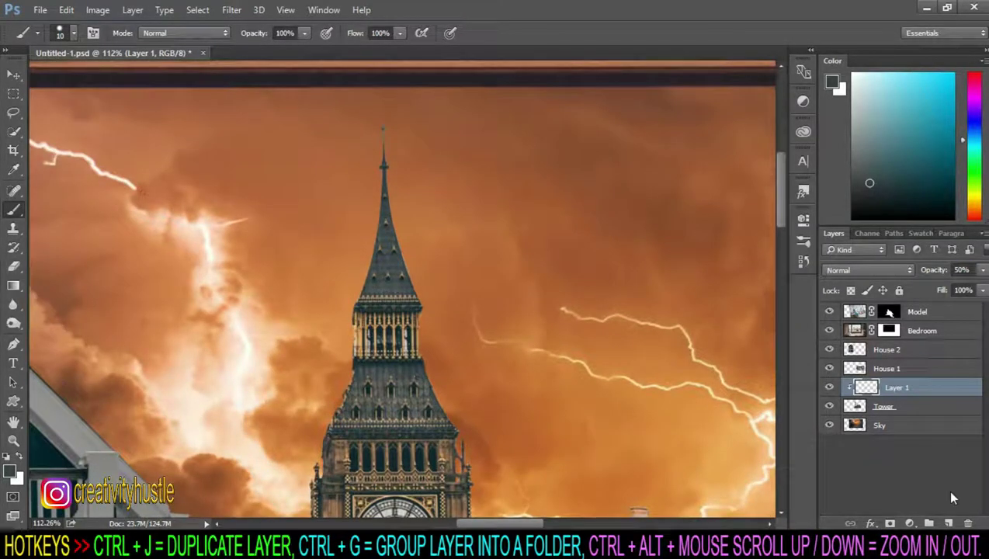
# Step: Add Layer 2 above Layer 1 and clip it to the layers below
pyautogui.click(949, 524)
pyautogui.rightClick(935, 390)
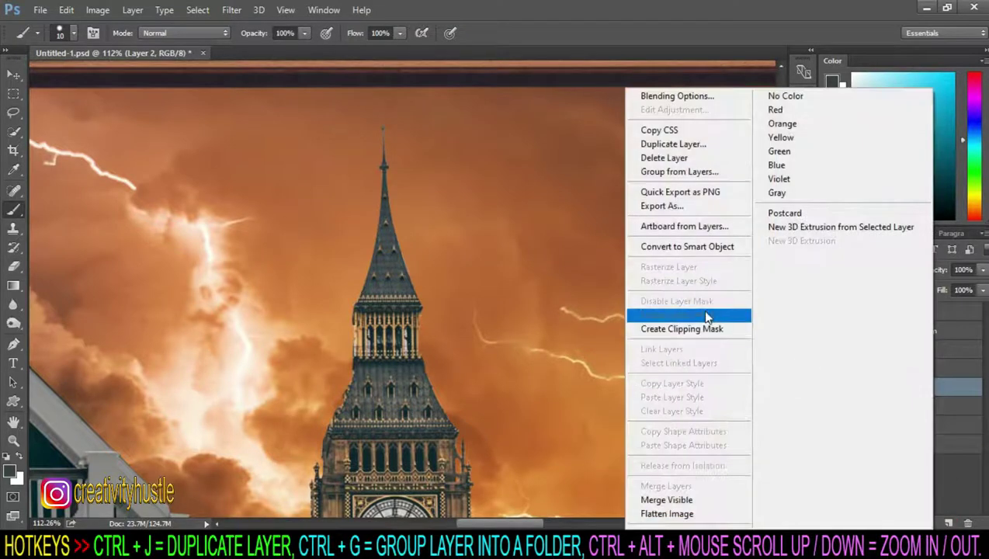
pyautogui.click(720, 329)
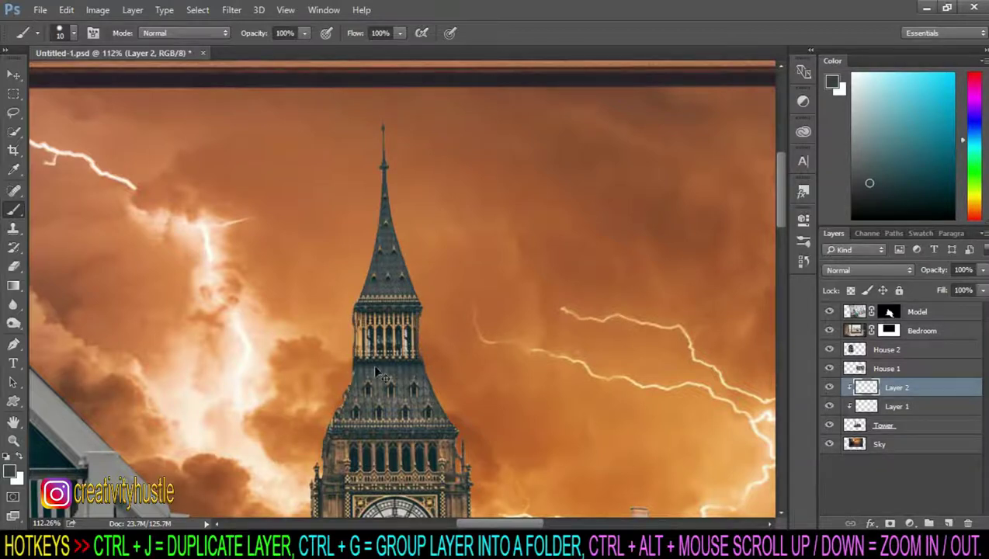
pyautogui.scroll(-2, 342, 398)
pyautogui.scroll(-3, 342, 397)
pyautogui.scroll(3, 427, 322)
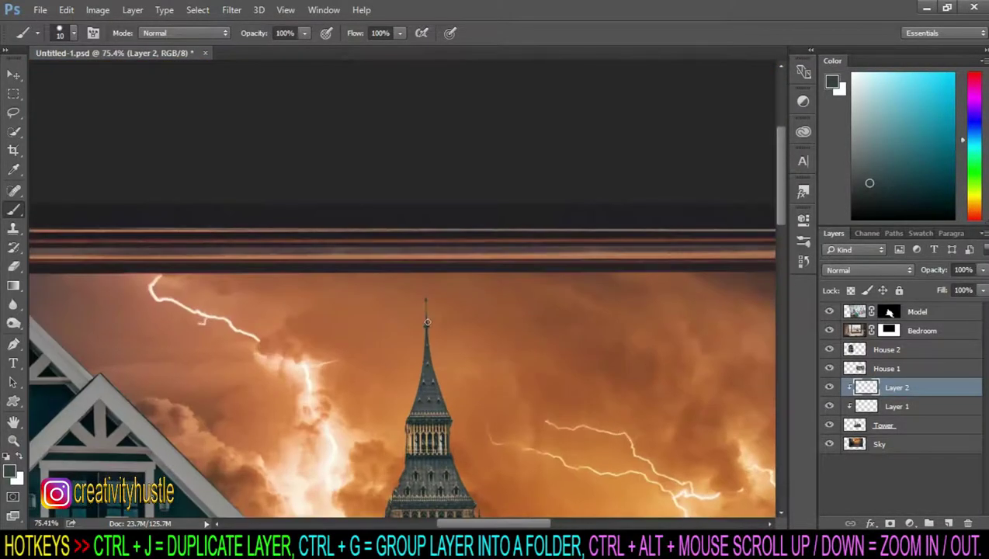
pyautogui.scroll(2, 468, 357)
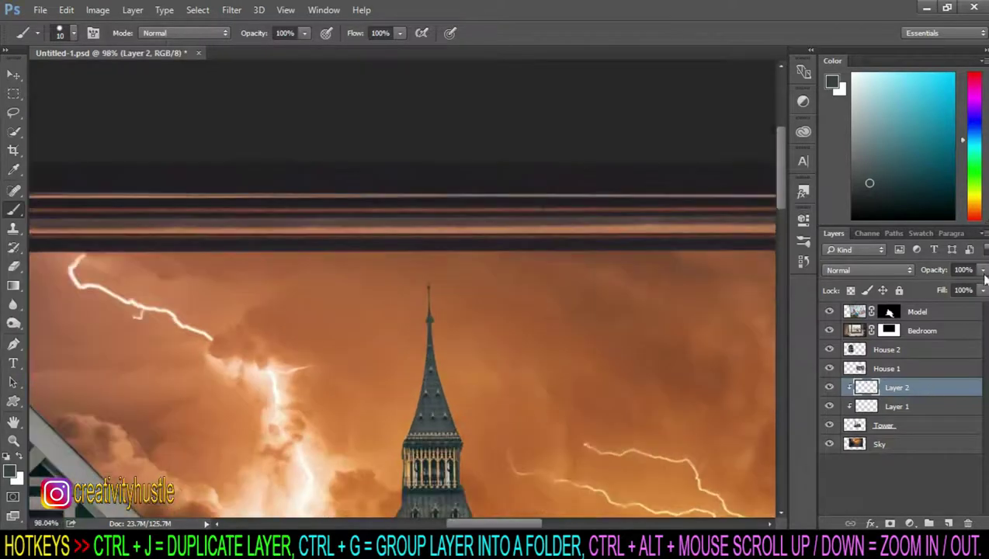
pyautogui.scroll(-4, 575, 440)
pyautogui.scroll(-1, 587, 442)
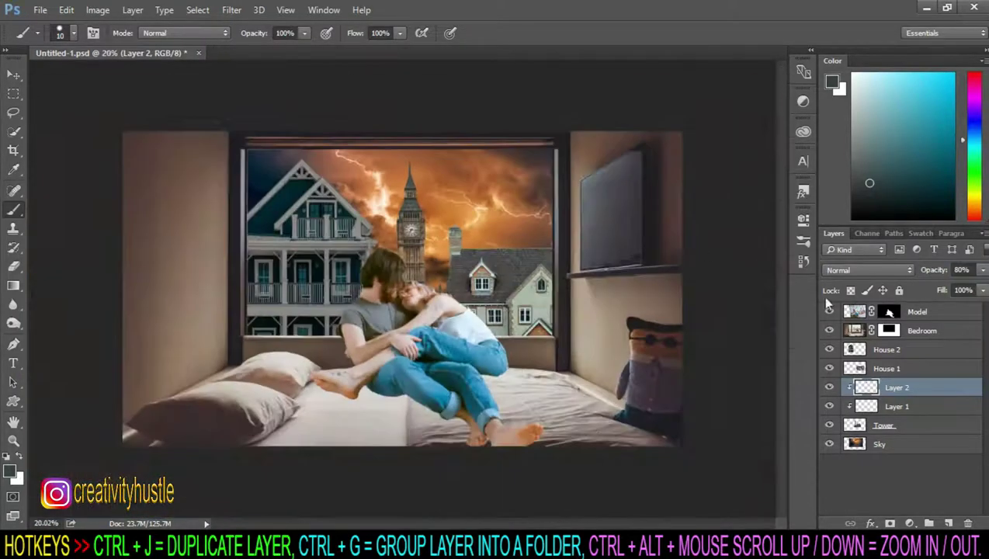
# Step: Merge Layer 2, Layer 1 and Tower into a single layer named Tower
pyautogui.keyDown('shift'); pyautogui.click(919, 352); pyautogui.keyUp('shift')
pyautogui.click(927, 381)
pyautogui.keyDown('shift'); pyautogui.click(925, 421); pyautogui.keyUp('shift')
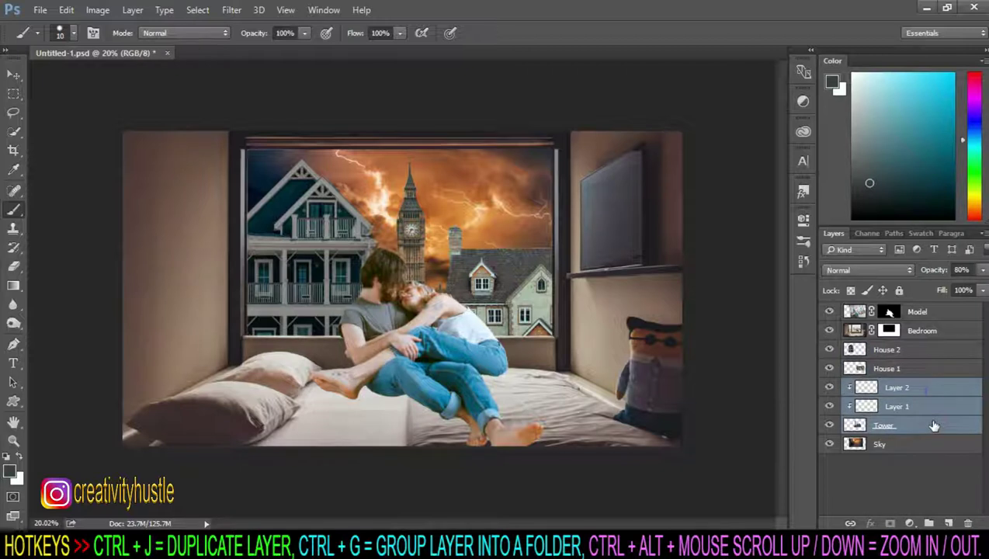
pyautogui.rightClick(934, 397)
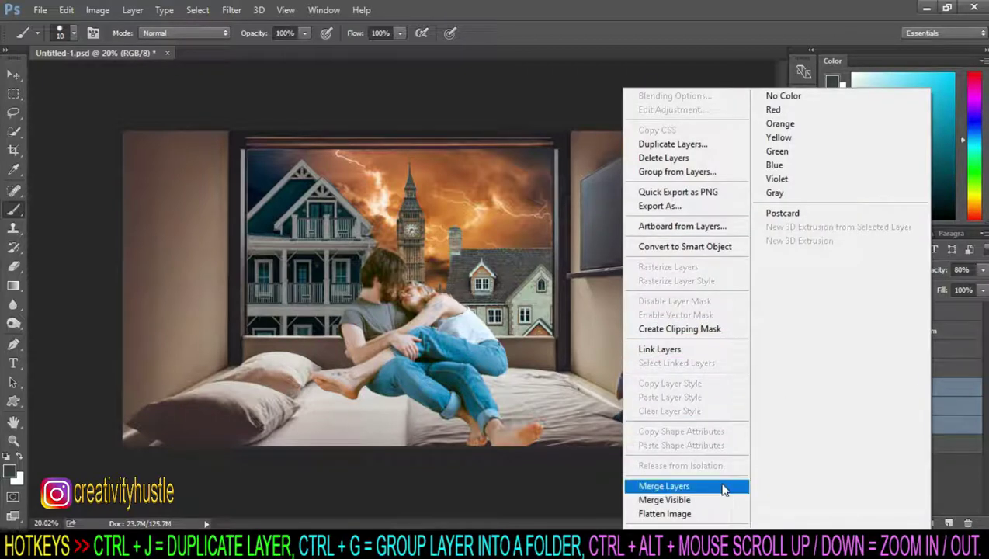
pyautogui.click(722, 485)
pyautogui.doubleClick(885, 388)
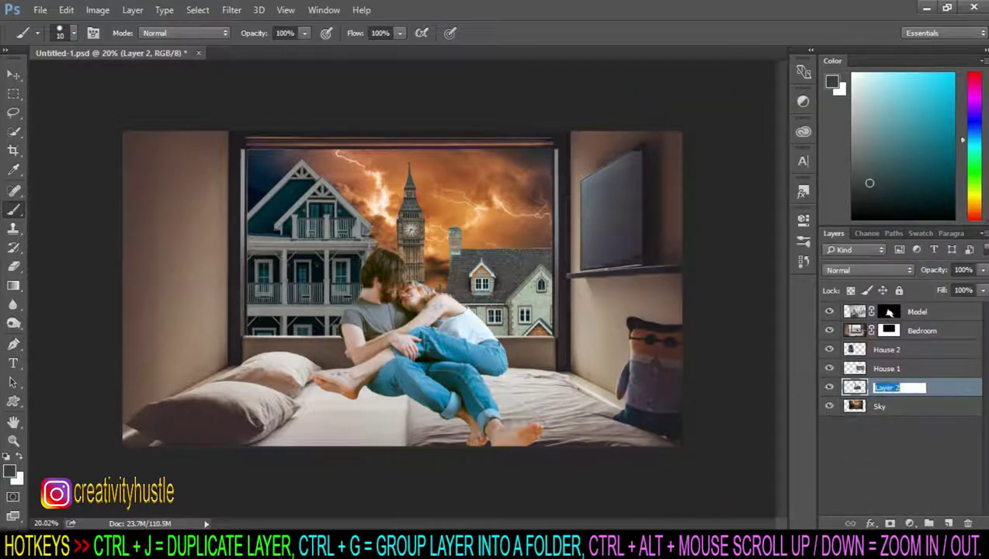
pyautogui.write('Tower')
pyautogui.press('Return')
pyautogui.scroll(2, 411, 167)
pyautogui.scroll(2, 412, 167)
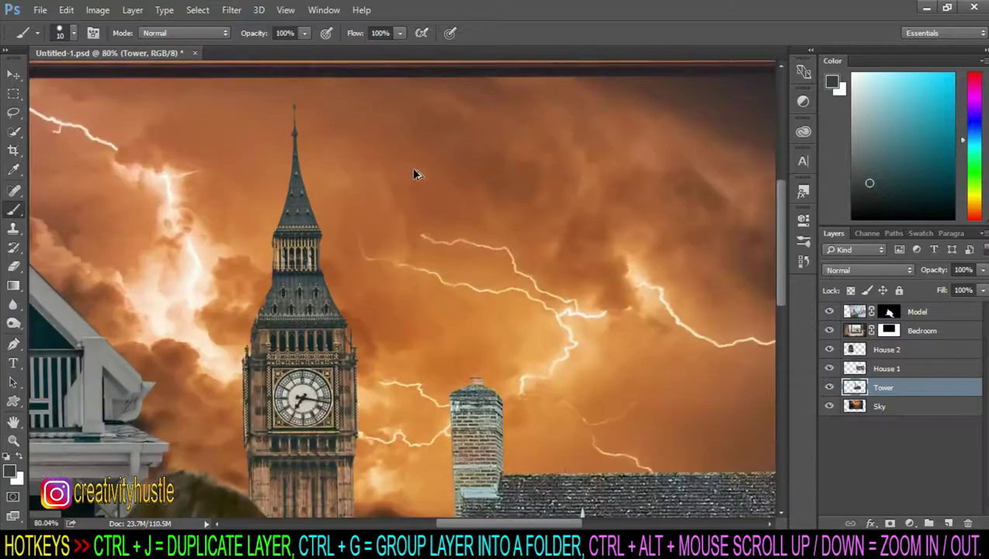
pyautogui.scroll(-2, 411, 167)
pyautogui.scroll(-2, 414, 175)
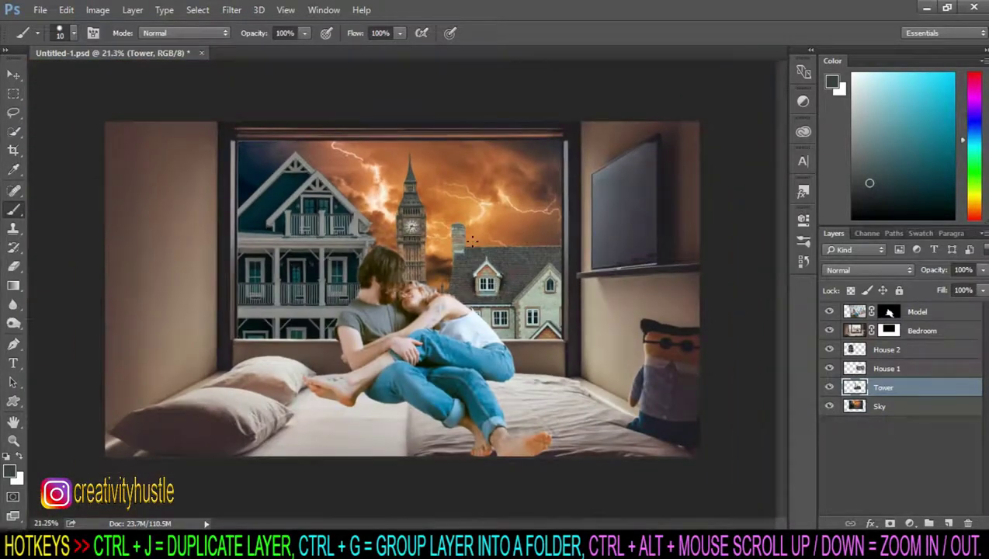
pyautogui.scroll(-1, 545, 286)
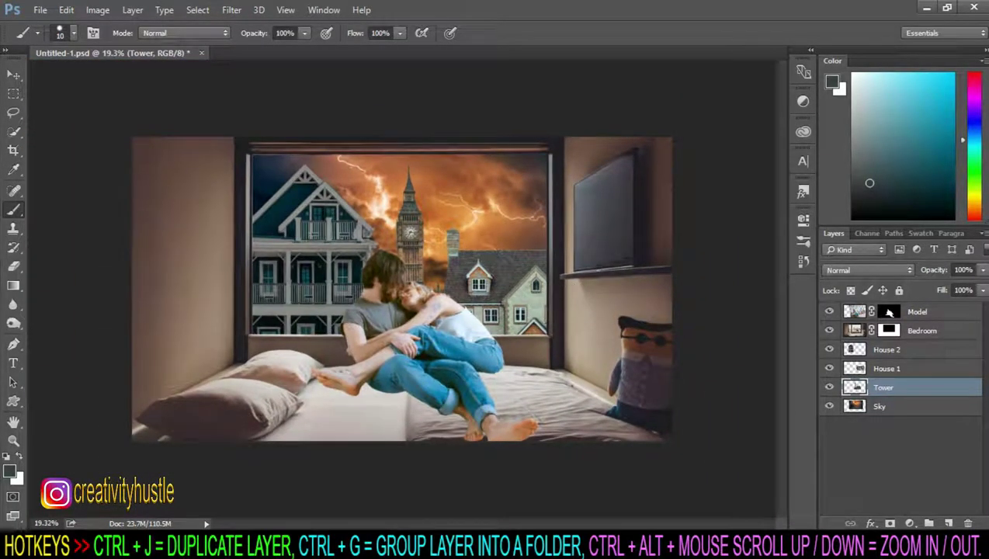
pyautogui.click(959, 314)
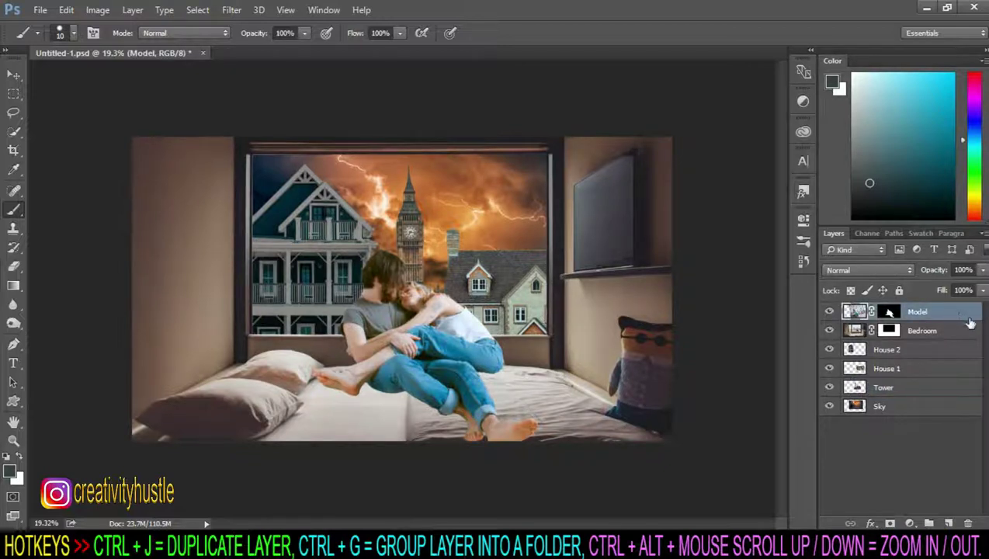
# Step: Move the window 1.jpg rain image below Bedroom, positioned over the window's upper left
pyautogui.click(947, 336)
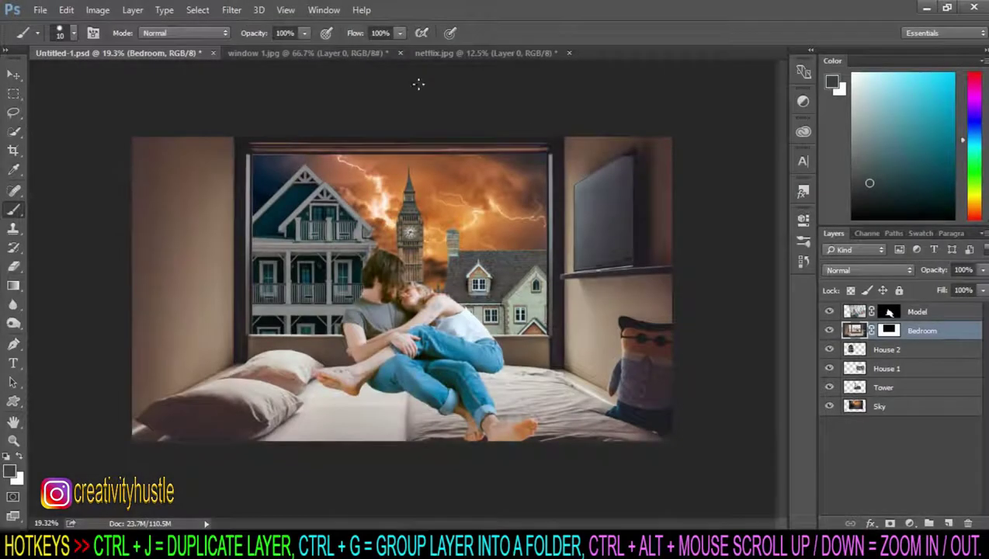
pyautogui.click(286, 53)
pyautogui.press('v')
pyautogui.moveTo(251, 151)
pyautogui.mouseDown()
pyautogui.moveTo(210, 107)
pyautogui.moveTo(331, 241)
pyautogui.mouseUp()
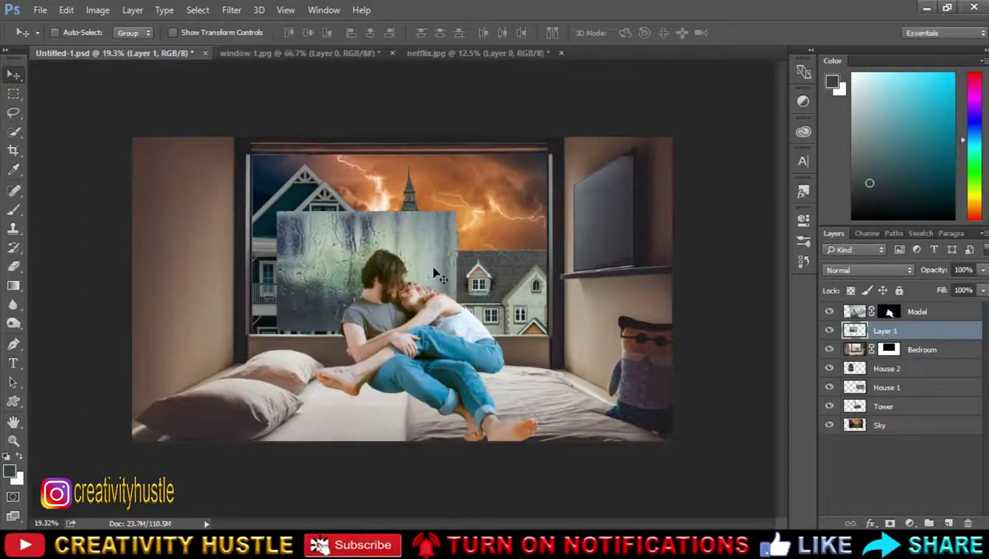
pyautogui.moveTo(253, 182); pyautogui.dragTo(236, 121)
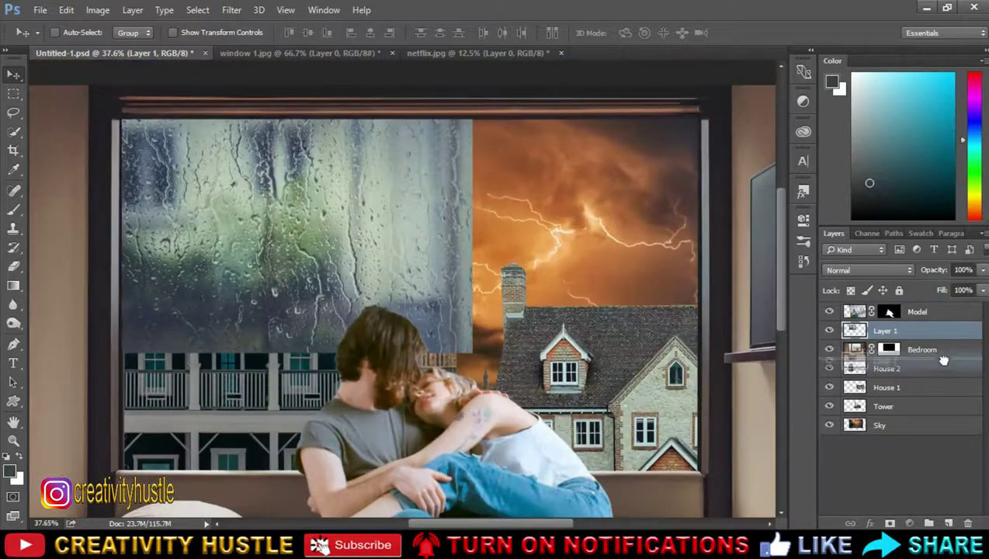
pyautogui.moveTo(945, 349); pyautogui.dragTo(948, 363)
pyautogui.hotkey('ctrl', 't')
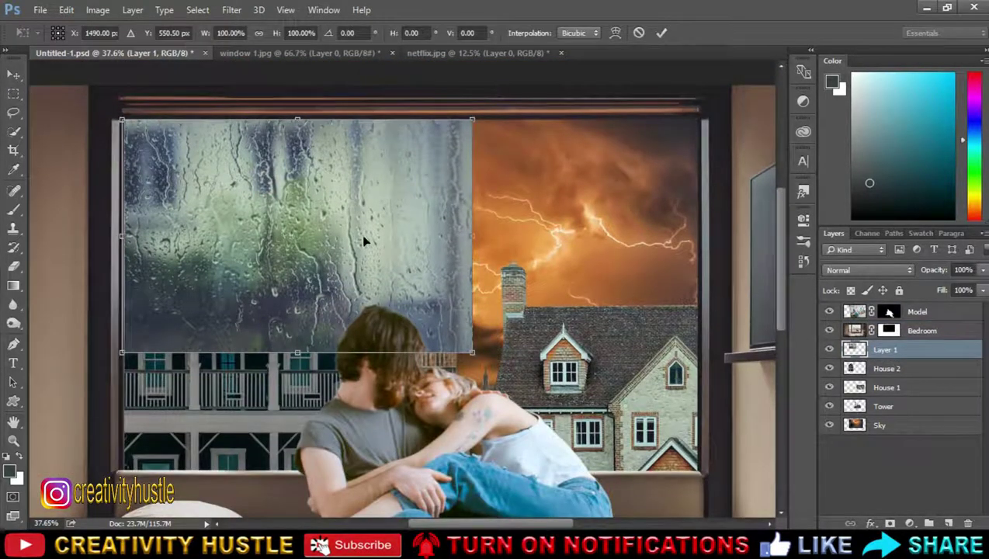
pyautogui.moveTo(364, 239); pyautogui.dragTo(356, 229)
pyautogui.press('Return')
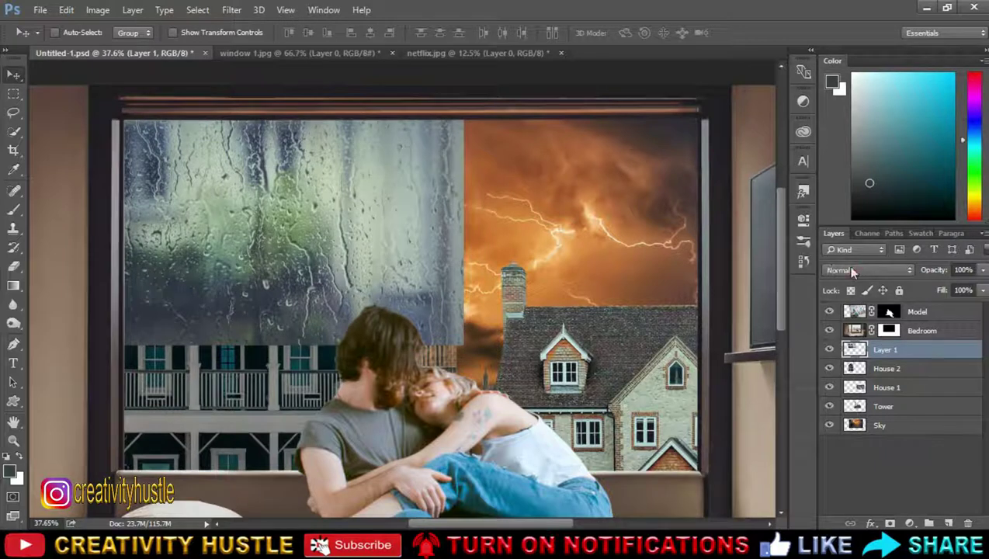
# Step: Set the rain layer's blend mode to Soft Light and duplicate it across the window
pyautogui.click(853, 271)
pyautogui.click(874, 426)
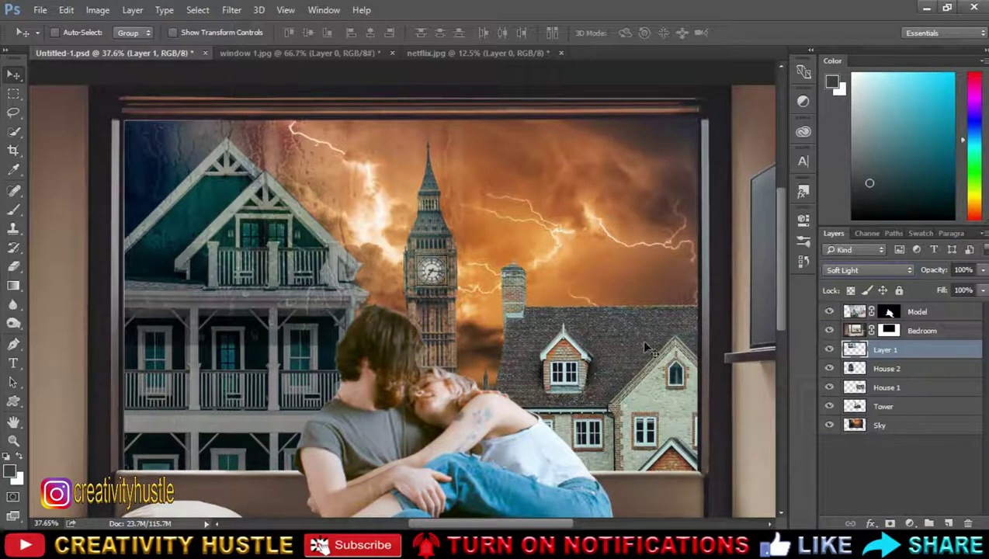
pyautogui.hotkey('ctrl', 'j')
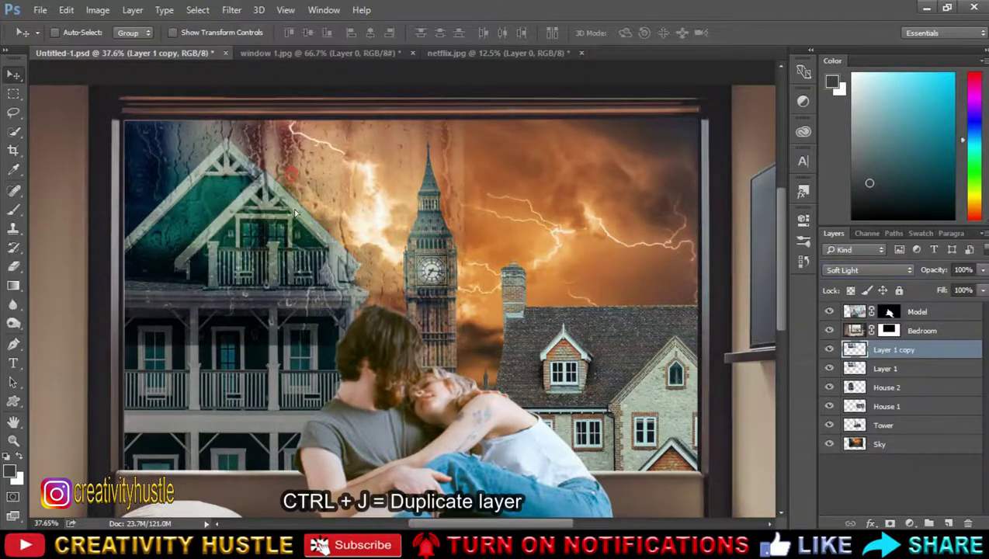
pyautogui.moveTo(295, 213); pyautogui.dragTo(369, 225)
pyautogui.rightClick(335, 259)
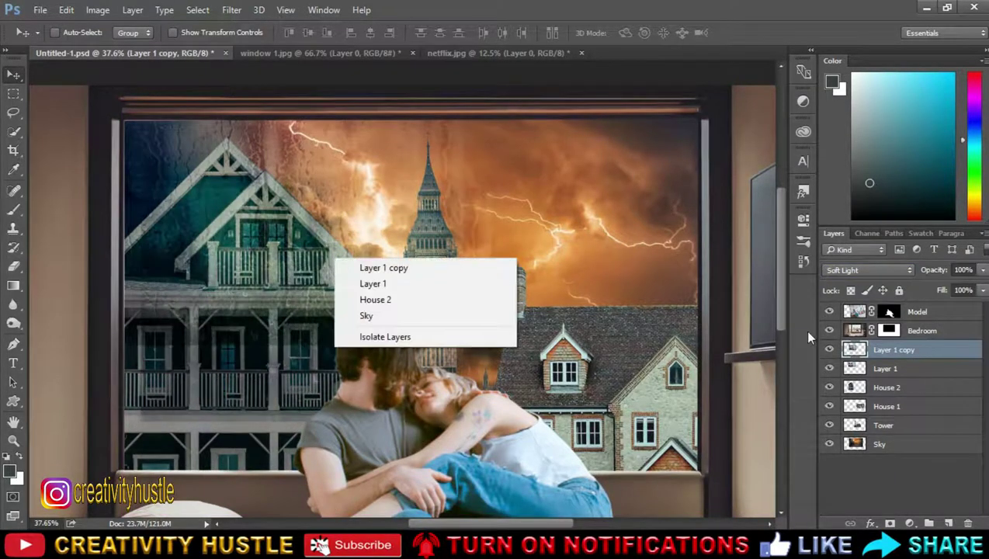
# Step: Flip the rain copy vertically and shift it lower down the window
pyautogui.hotkey('ctrl', 't')
pyautogui.rightClick(323, 285)
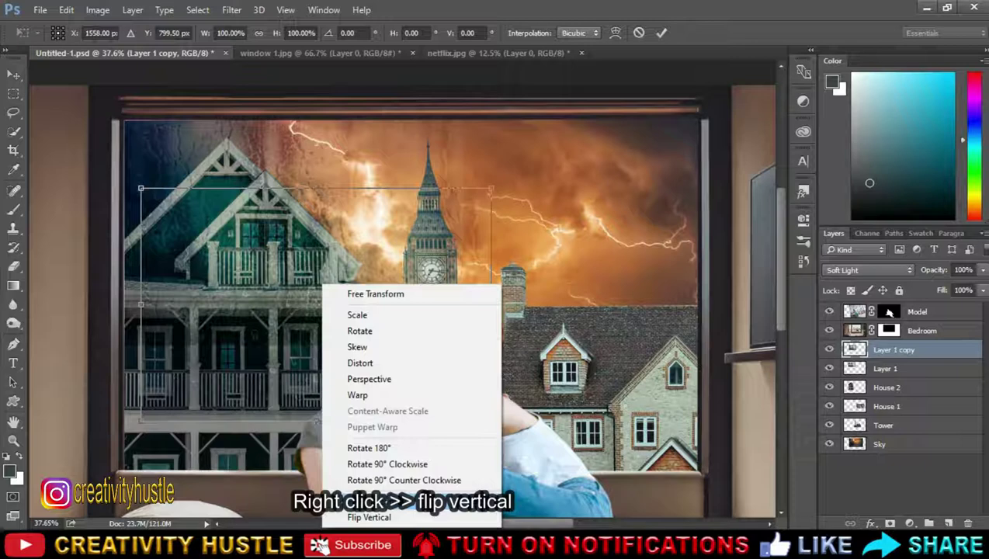
pyautogui.click(457, 517)
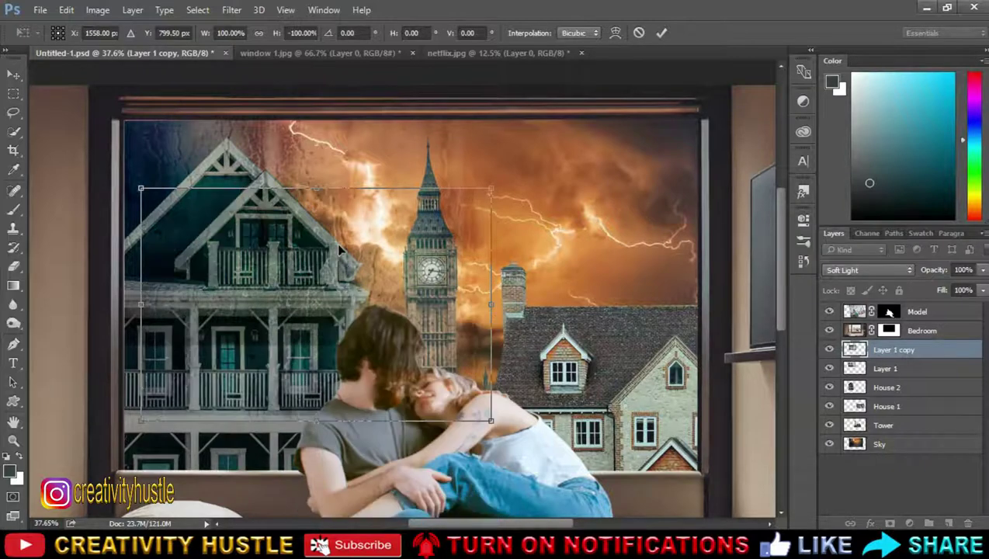
pyautogui.moveTo(336, 244); pyautogui.dragTo(425, 320)
pyautogui.press('Return')
pyautogui.hotkey('ctrl', 't')
pyautogui.moveTo(256, 278); pyautogui.dragTo(446, 272)
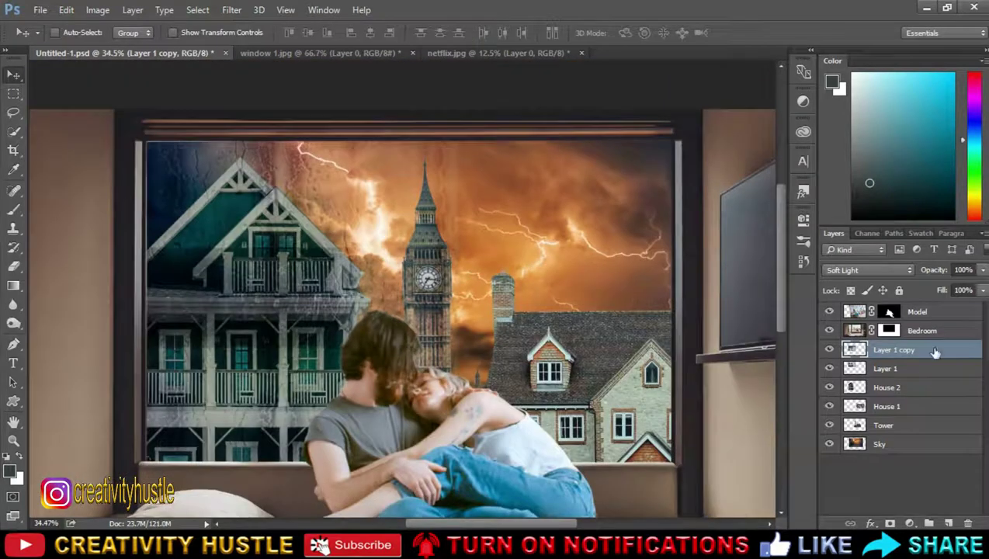
pyautogui.click(918, 377)
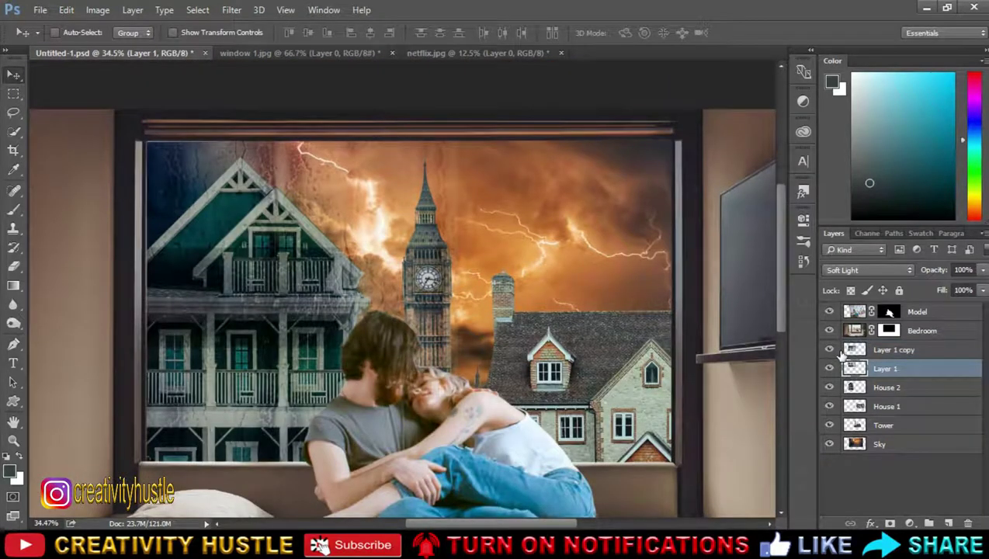
# Step: Mask Layer 1 and fade parts of the rain with a soft 200 px brush at 15% opacity
pyautogui.click(890, 523)
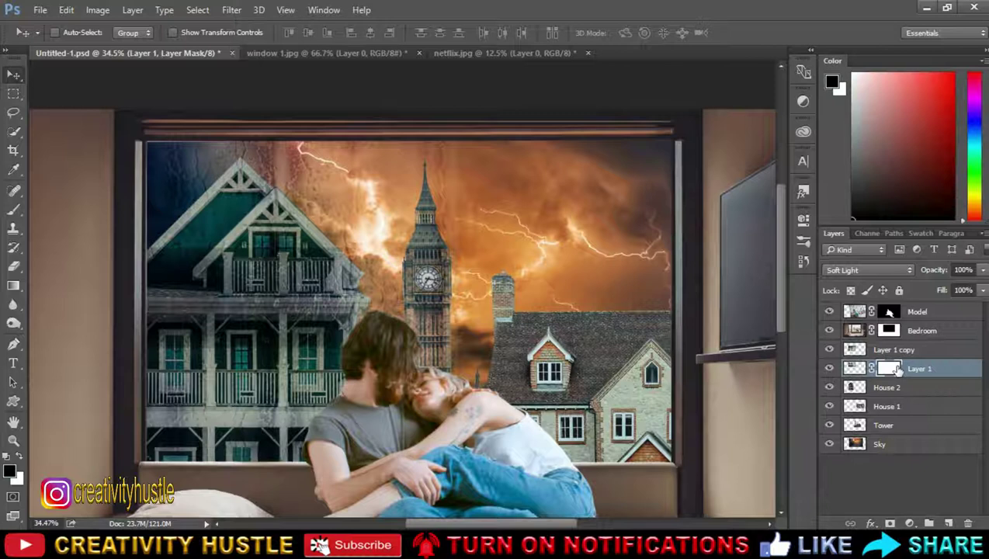
pyautogui.click(14, 209)
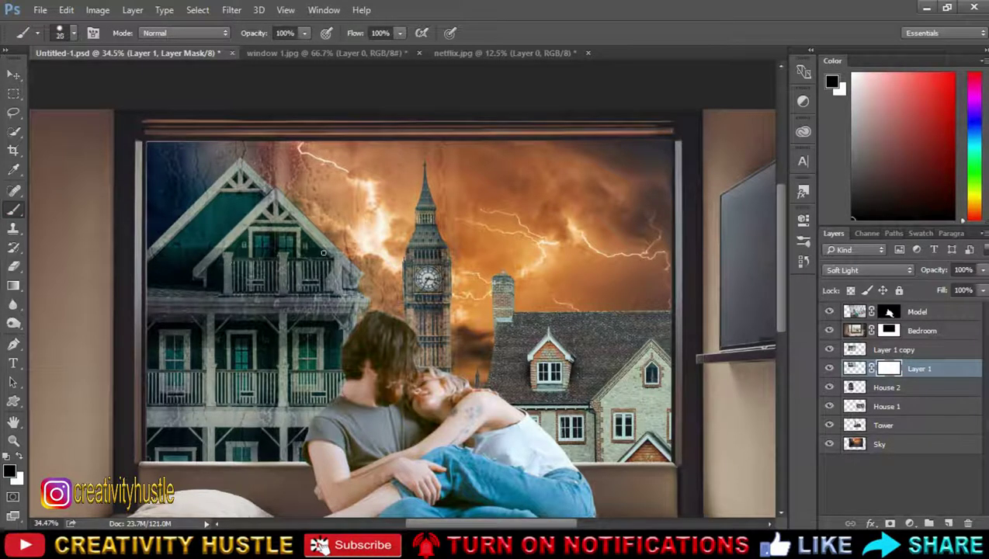
pyautogui.press(']')
pyautogui.press(']')
pyautogui.press(']')
pyautogui.rightClick(352, 247)
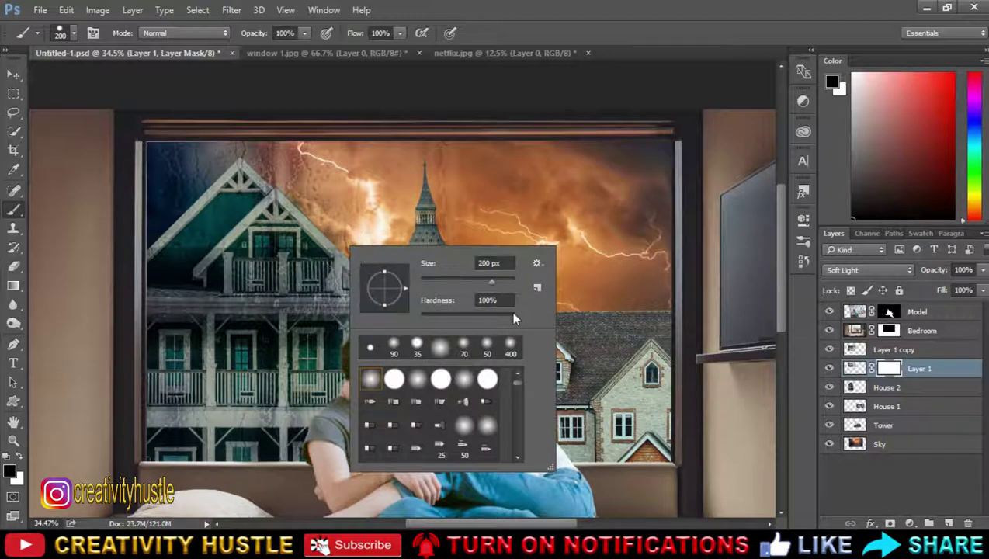
pyautogui.moveTo(511, 316); pyautogui.dragTo(417, 319)
pyautogui.click(307, 34)
pyautogui.moveTo(247, 48); pyautogui.dragTo(239, 49)
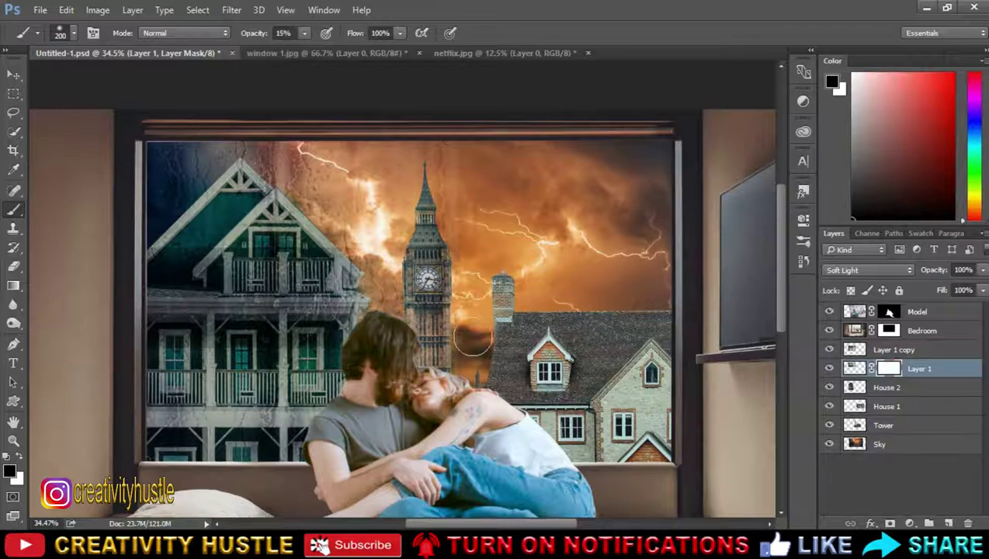
pyautogui.moveTo(349, 253)
pyautogui.mouseDown()
pyautogui.moveTo(163, 334)
pyautogui.moveTo(228, 353)
pyautogui.moveTo(282, 331)
pyautogui.moveTo(435, 319)
pyautogui.mouseUp()
# Step: Mask Layer 1 copy over the left house and fade Layer 1 toward the woman's shoulder
pyautogui.click(919, 353)
pyautogui.click(894, 525)
pyautogui.moveTo(345, 249)
pyautogui.mouseDown()
pyautogui.moveTo(217, 277)
pyautogui.moveTo(200, 297)
pyautogui.moveTo(213, 339)
pyautogui.moveTo(308, 278)
pyautogui.mouseUp()
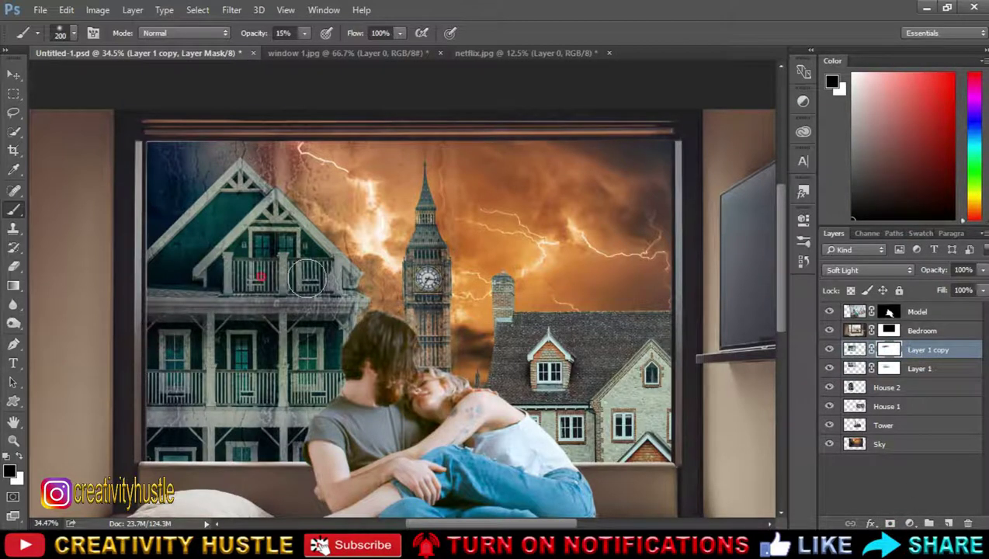
pyautogui.click(890, 369)
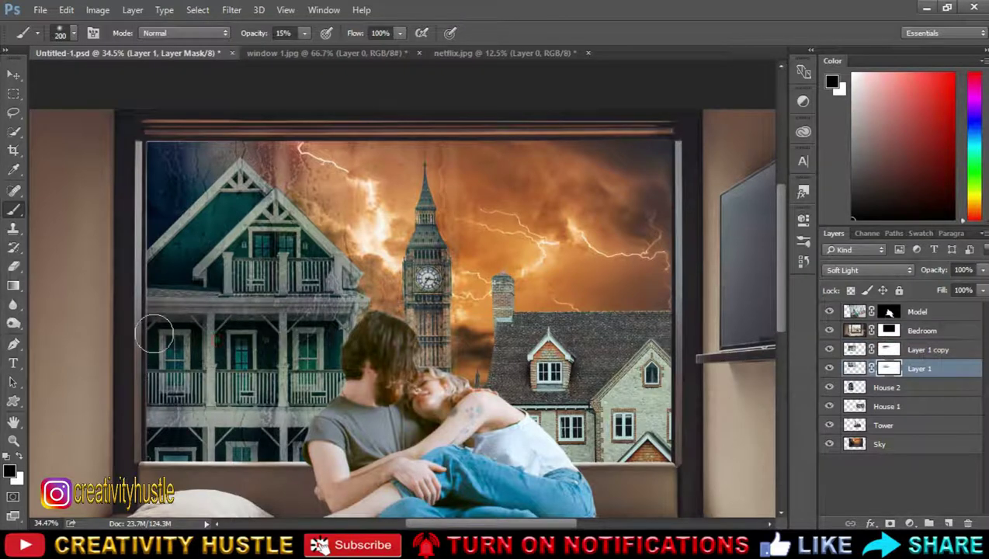
pyautogui.moveTo(466, 141); pyautogui.dragTo(465, 410)
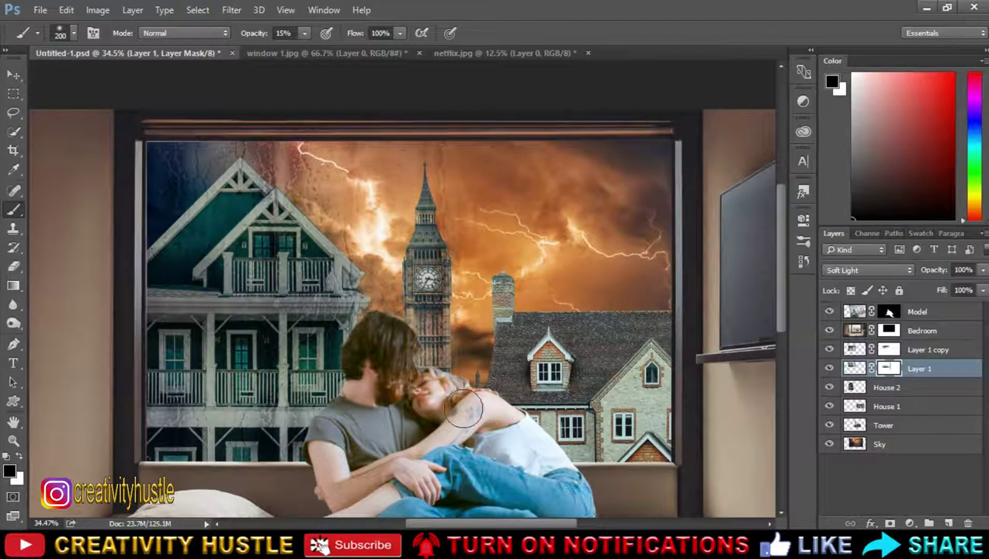
# Step: Fade Layer 1 copy's mask over the left house's lower floor
pyautogui.click(889, 350)
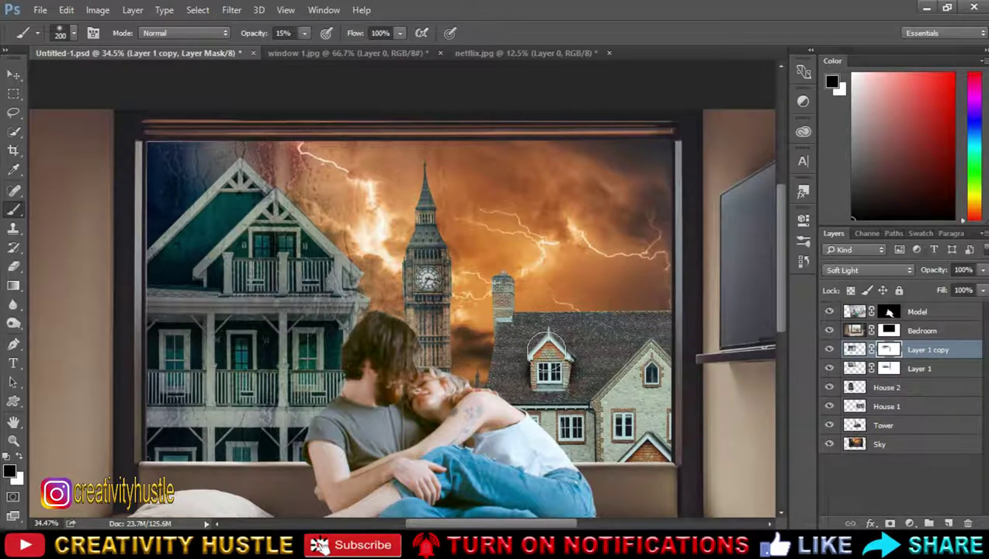
pyautogui.click(955, 371)
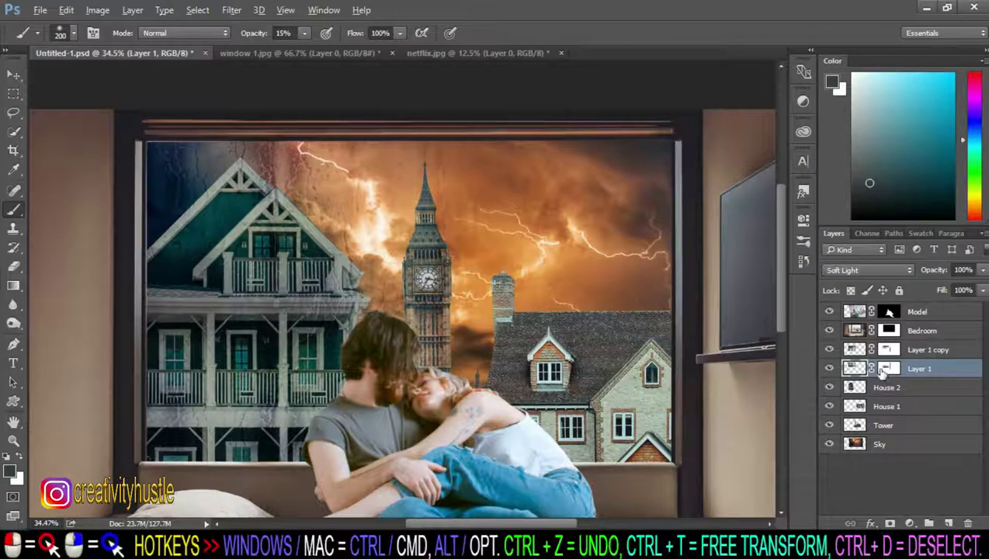
pyautogui.click(830, 350)
pyautogui.click(830, 350)
pyautogui.click(888, 350)
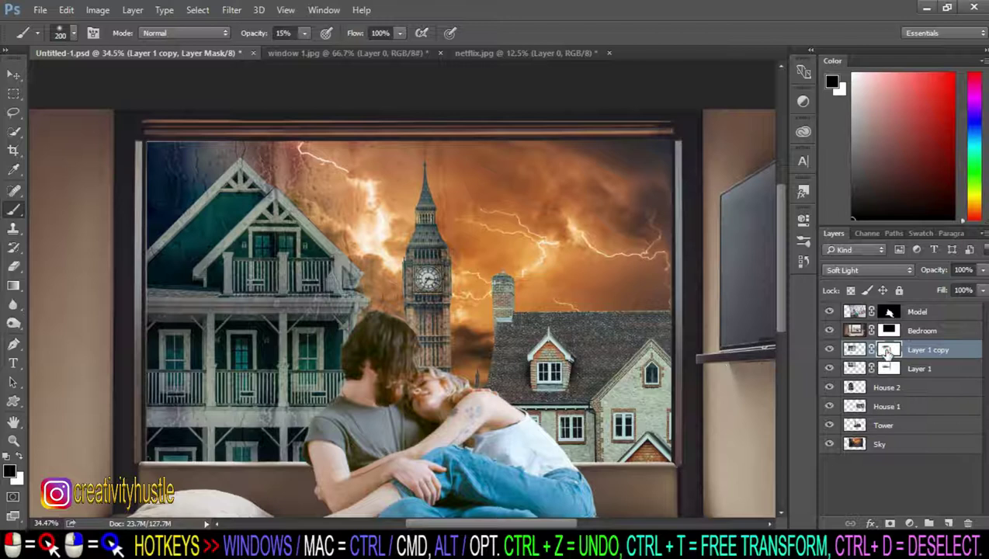
pyautogui.moveTo(98, 332); pyautogui.dragTo(184, 342)
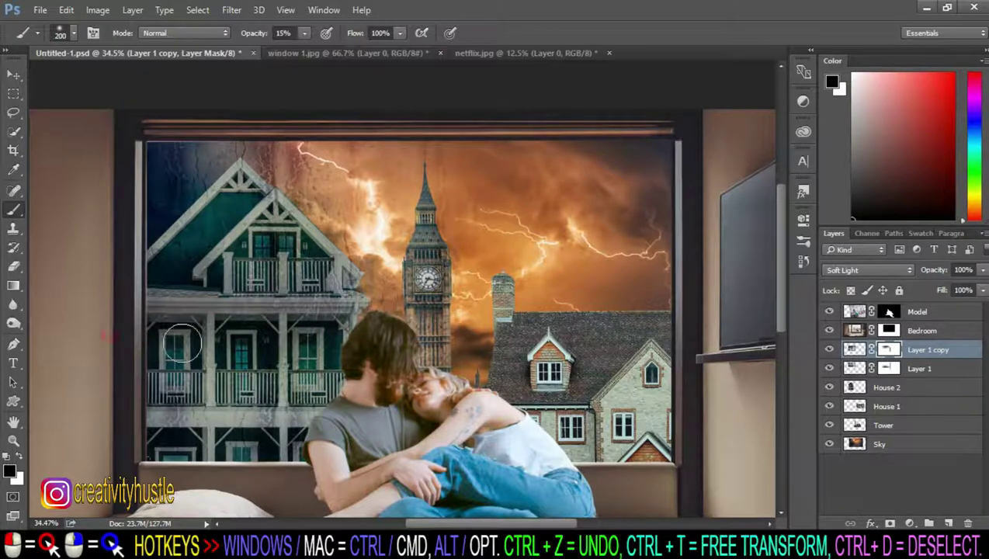
# Step: Duplicate both rain layers, flip them horizontally and place them over the window's right half
pyautogui.keyDown('ctrl'); pyautogui.click(924, 371); pyautogui.keyUp('ctrl')
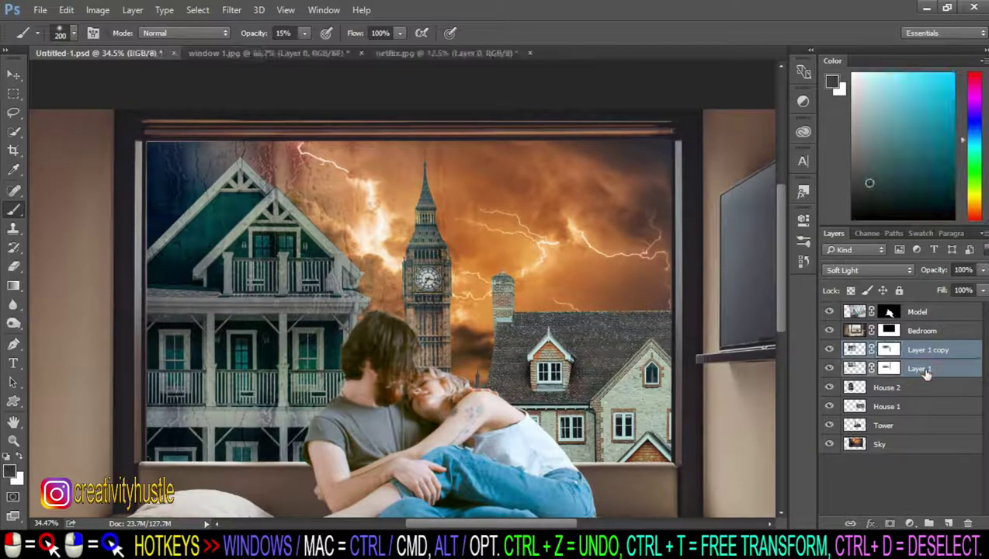
pyautogui.hotkey('ctrl', 'j')
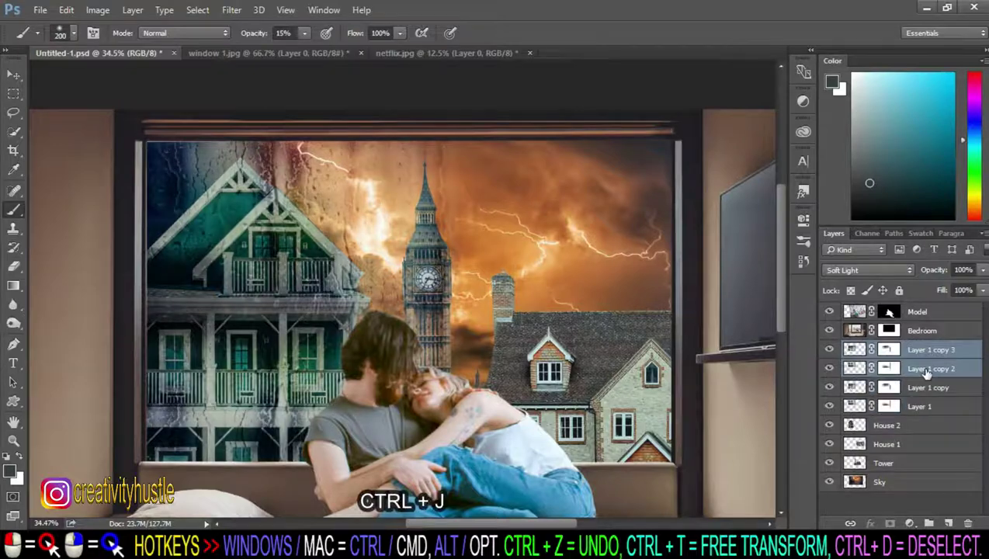
pyautogui.hotkey('ctrl', 't')
pyautogui.moveTo(499, 197)
pyautogui.mouseDown()
pyautogui.moveTo(565, 201)
pyautogui.moveTo(625, 190)
pyautogui.mouseUp()
pyautogui.rightClick(583, 212)
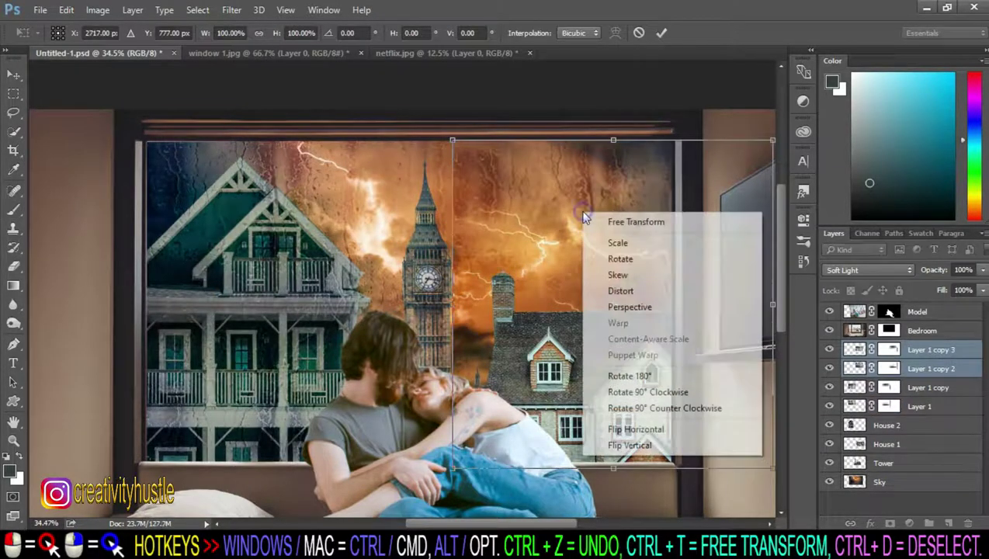
pyautogui.click(666, 424)
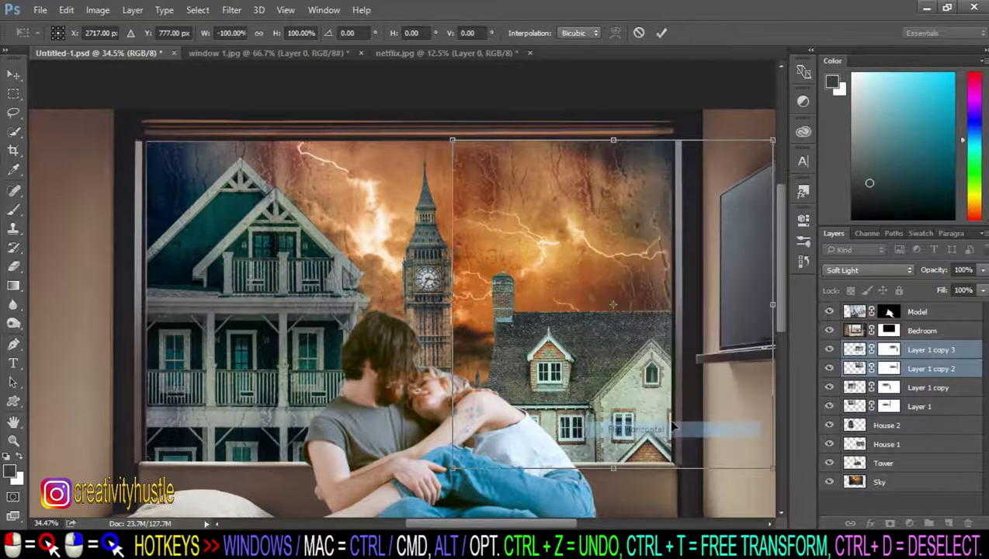
pyautogui.moveTo(585, 256); pyautogui.dragTo(544, 233)
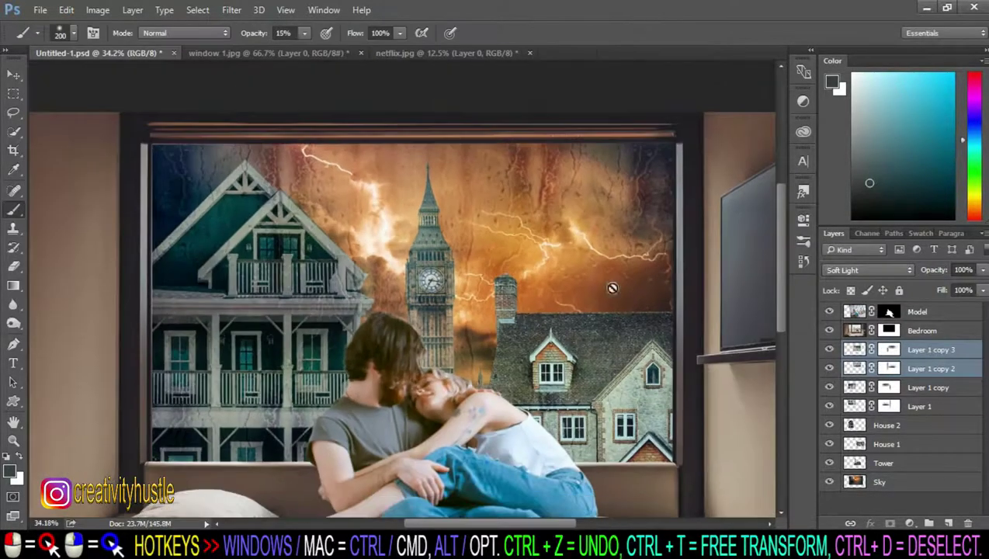
# Step: Mask Layer 1 copy 3 to soften the texture in the sky near the clock tower
pyautogui.click(930, 368)
pyautogui.click(829, 350)
pyautogui.click(829, 350)
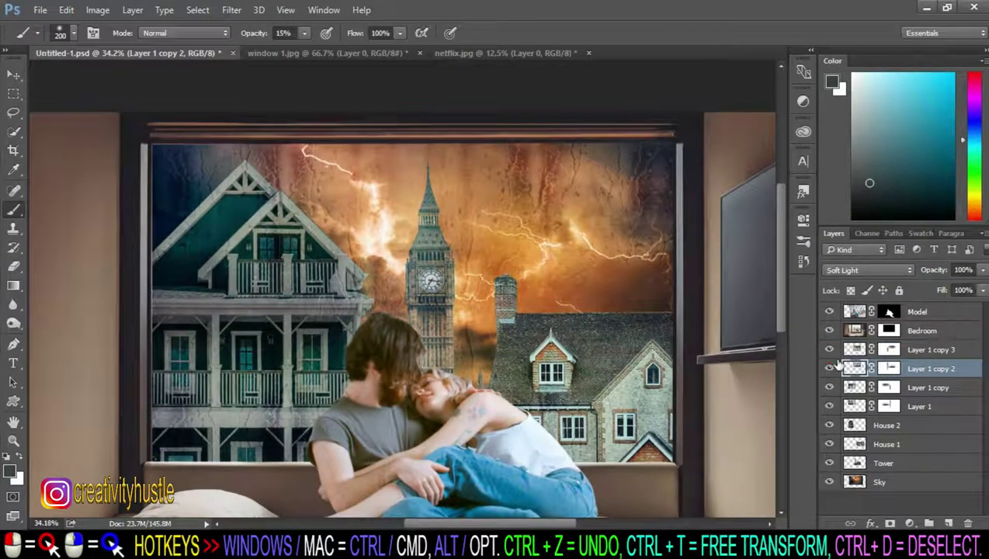
pyautogui.click(830, 349)
pyautogui.click(830, 349)
pyautogui.click(889, 351)
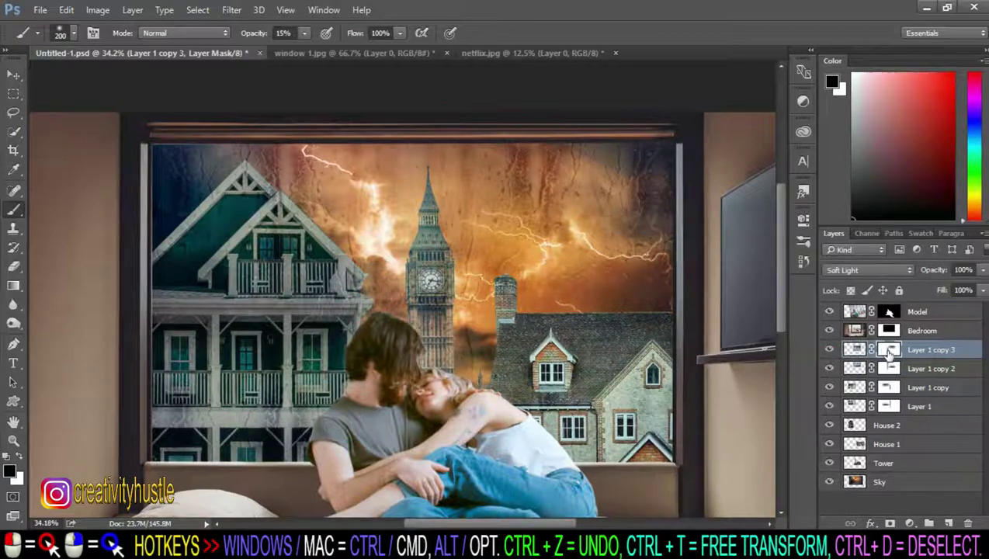
pyautogui.moveTo(481, 252); pyautogui.dragTo(367, 262)
# Step: Toggle the texture layers' visibility to compare the scene with and without them
pyautogui.click(830, 350)
pyautogui.click(829, 351)
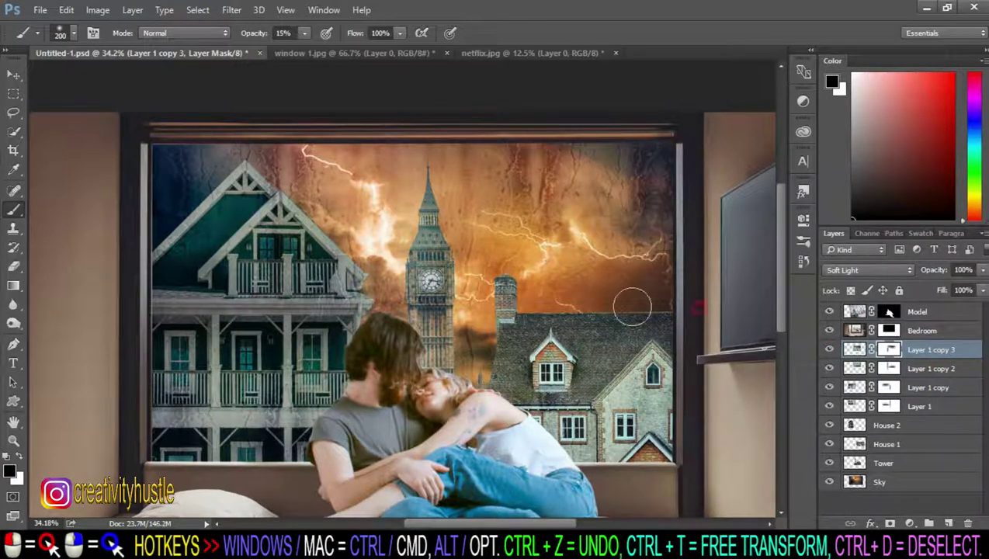
pyautogui.click(830, 351)
pyautogui.click(829, 350)
pyautogui.click(829, 350)
pyautogui.click(829, 350)
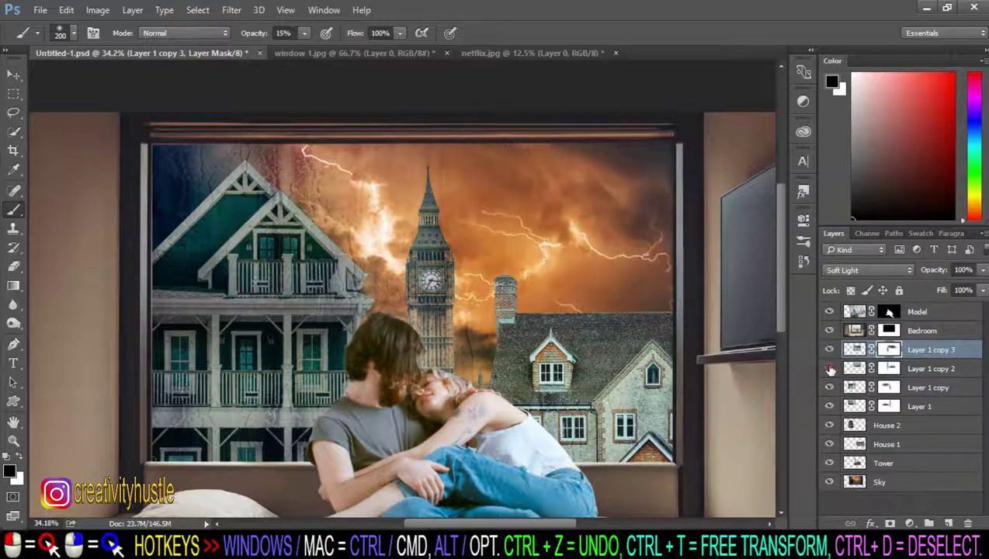
pyautogui.click(830, 350)
pyautogui.click(829, 350)
pyautogui.click(829, 351)
pyautogui.click(830, 369)
pyautogui.click(830, 369)
pyautogui.click(830, 369)
pyautogui.click(830, 370)
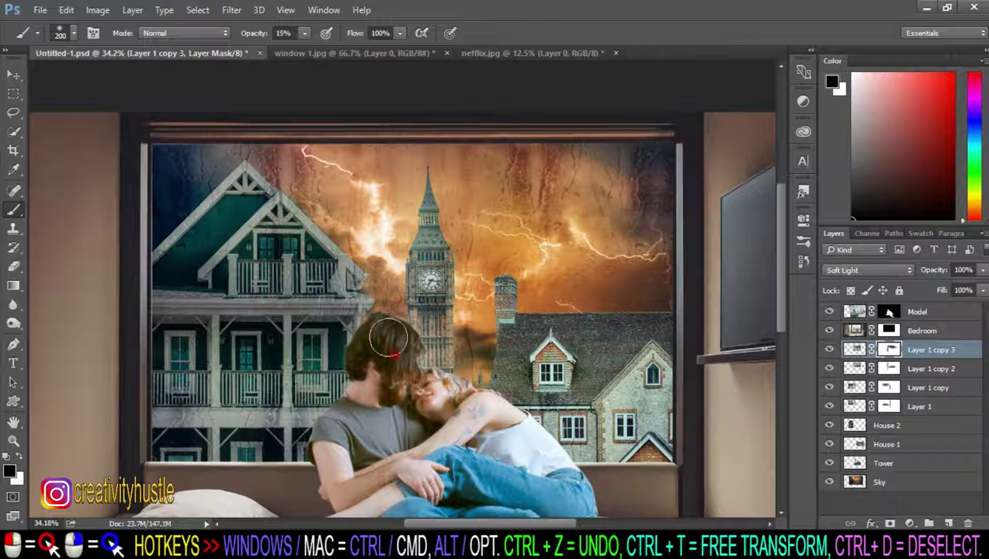
pyautogui.click(830, 369)
pyautogui.click(830, 369)
pyautogui.click(829, 350)
pyautogui.click(829, 351)
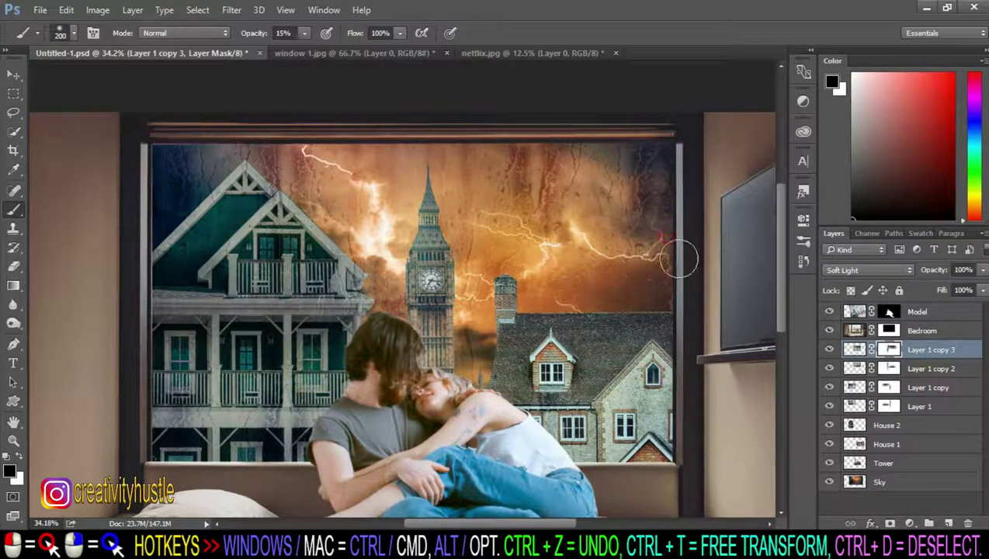
pyautogui.keyDown('alt'); pyautogui.scroll(1, 419, 295); pyautogui.keyUp('alt')
pyautogui.scroll(-1, 706, 261)
pyautogui.keyDown('alt'); pyautogui.scroll(-2, 706, 261); pyautogui.keyUp('alt')
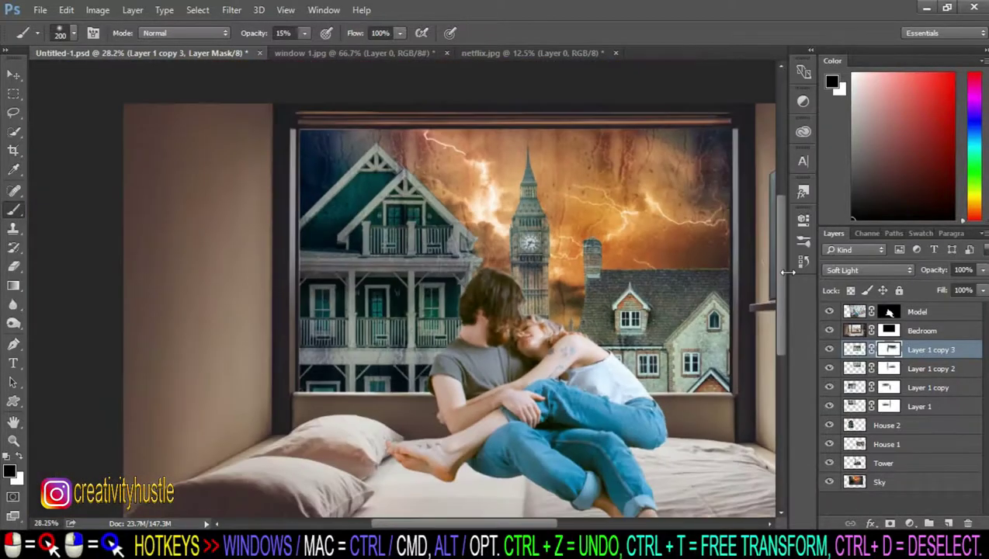
pyautogui.click(829, 368)
pyautogui.click(829, 368)
pyautogui.click(829, 386)
pyautogui.click(829, 387)
# Step: Check Layer 1 copy's effect on the house and Layer 1's effect on the sky
pyautogui.click(885, 388)
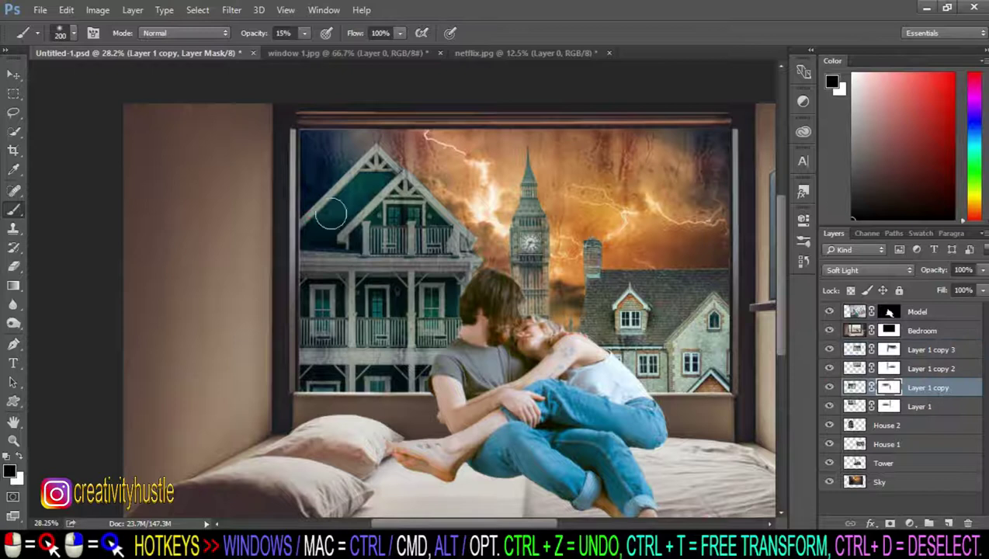
pyautogui.click(829, 387)
pyautogui.click(830, 386)
pyautogui.click(829, 387)
pyautogui.click(829, 386)
pyautogui.click(830, 407)
pyautogui.click(829, 406)
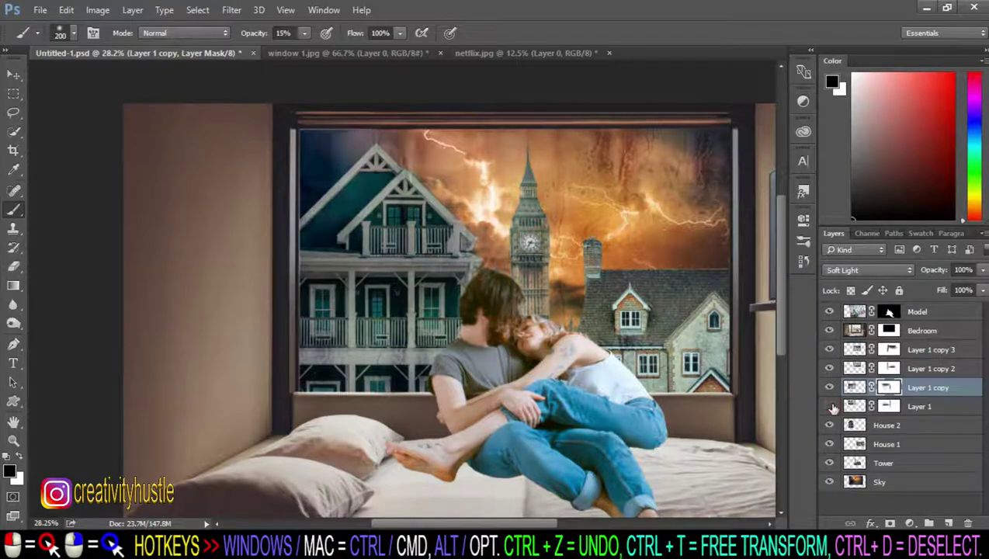
pyautogui.scroll(-2, 352, 303)
pyautogui.scroll(4, 469, 253)
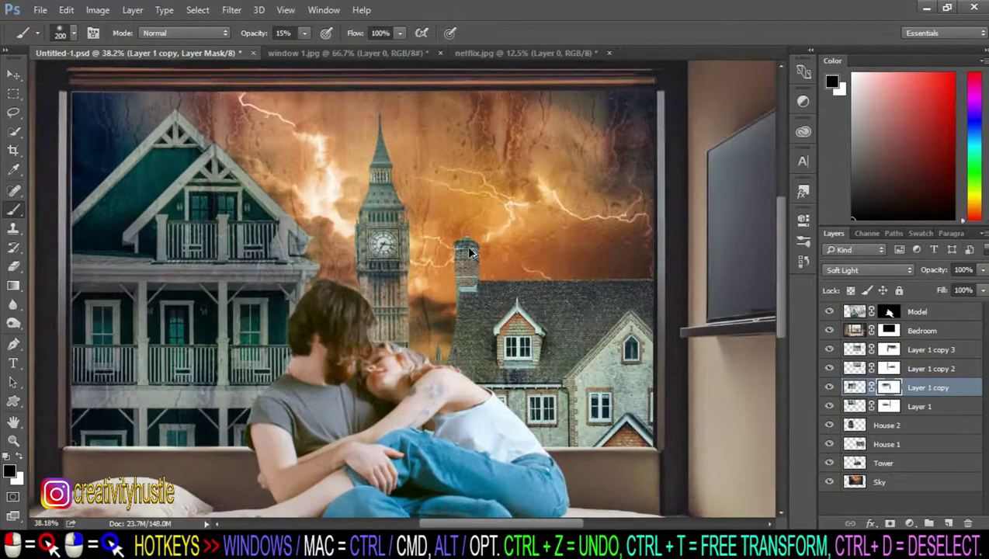
pyautogui.scroll(-2, 469, 253)
pyautogui.scroll(-1, 469, 252)
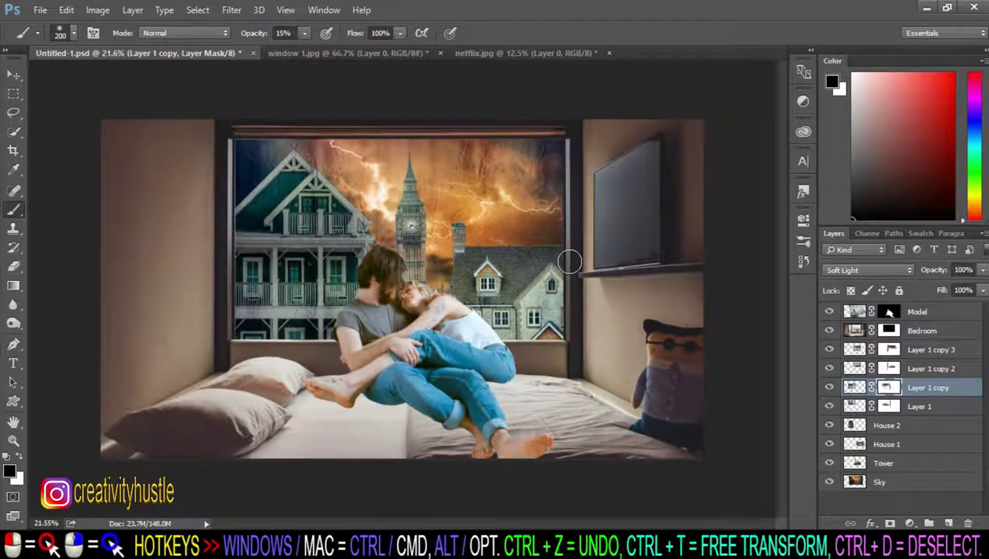
# Step: Group the four texture layers into a group named 'Window'
pyautogui.click(959, 411)
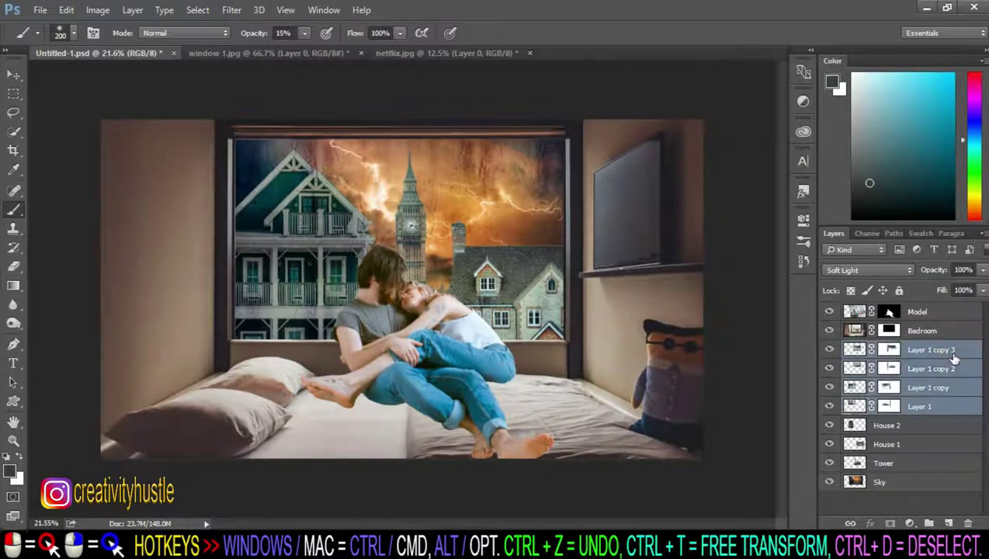
pyautogui.keyDown('shift'); pyautogui.click(949, 351); pyautogui.keyUp('shift')
pyautogui.hotkey('ctrl', 'g')
pyautogui.doubleClick(892, 350)
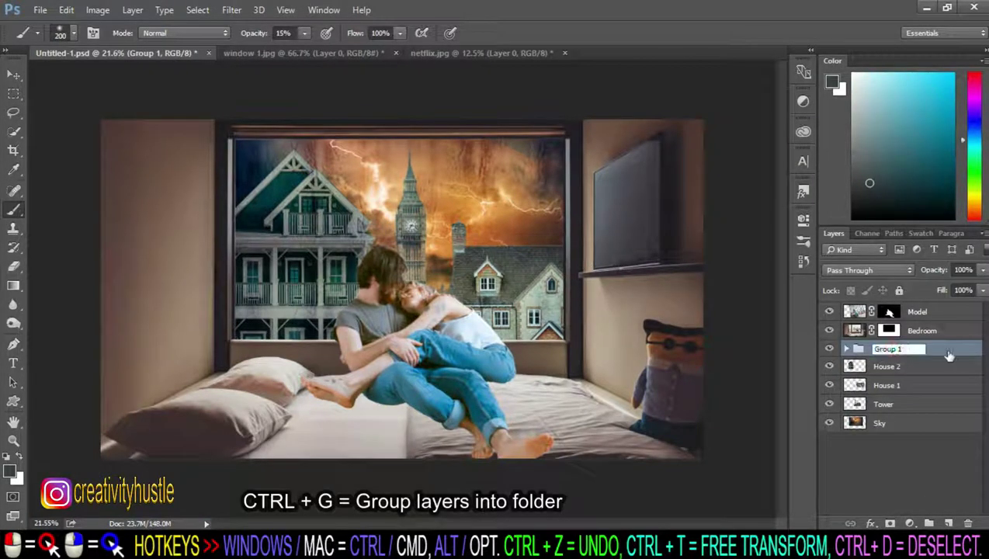
pyautogui.write('Window')
pyautogui.press('Return')
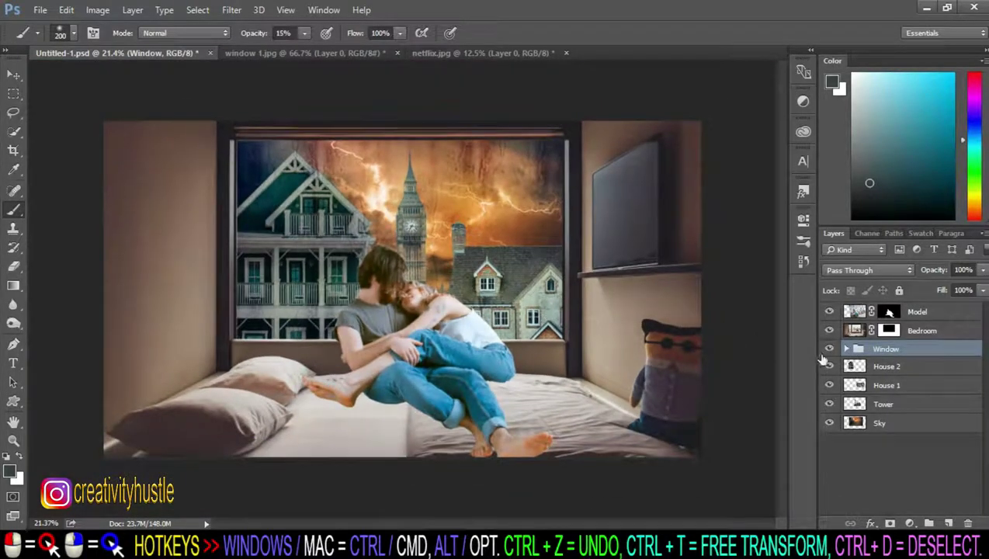
pyautogui.click(947, 313)
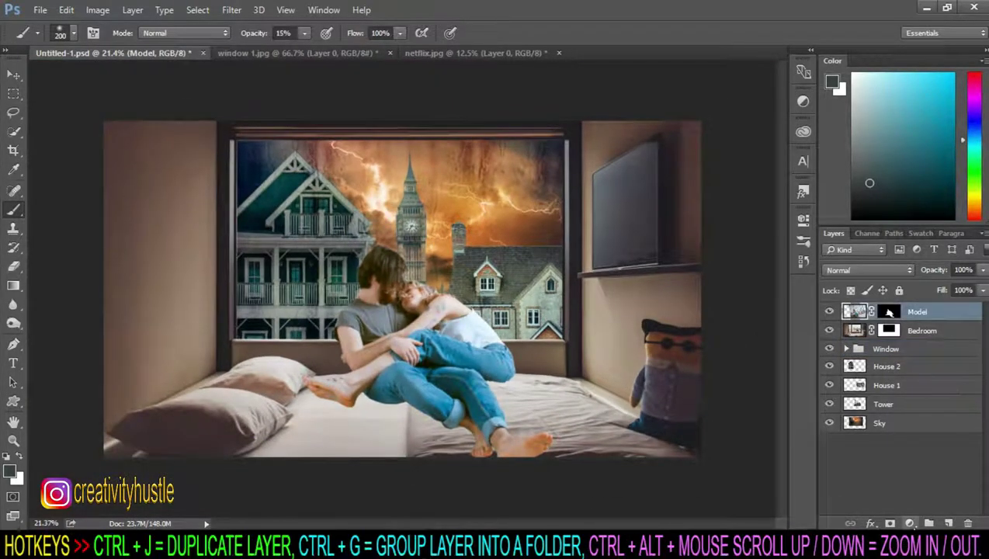
# Step: Add a Curves adjustment clipped to the Model layer and pull the curve down to darken the couple
pyautogui.click(910, 523)
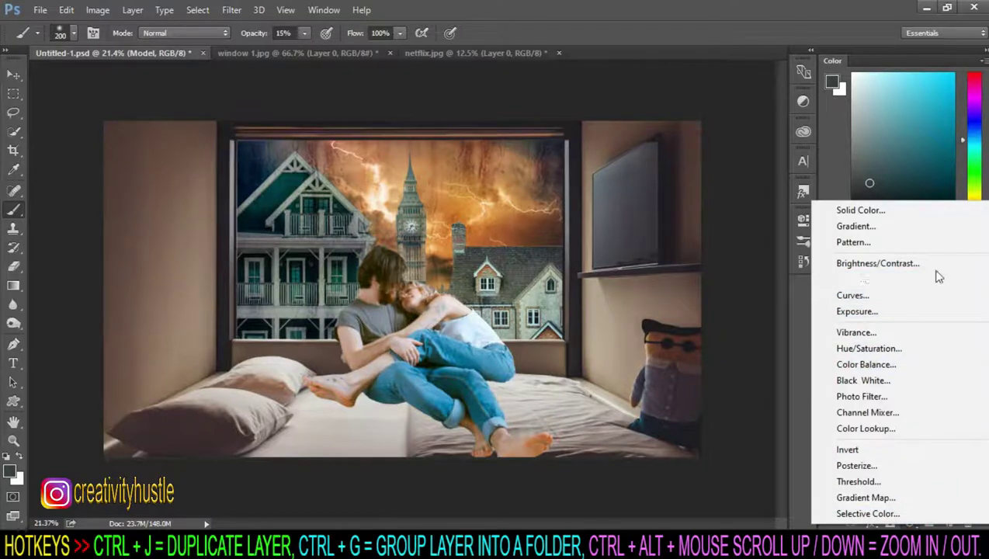
pyautogui.click(941, 296)
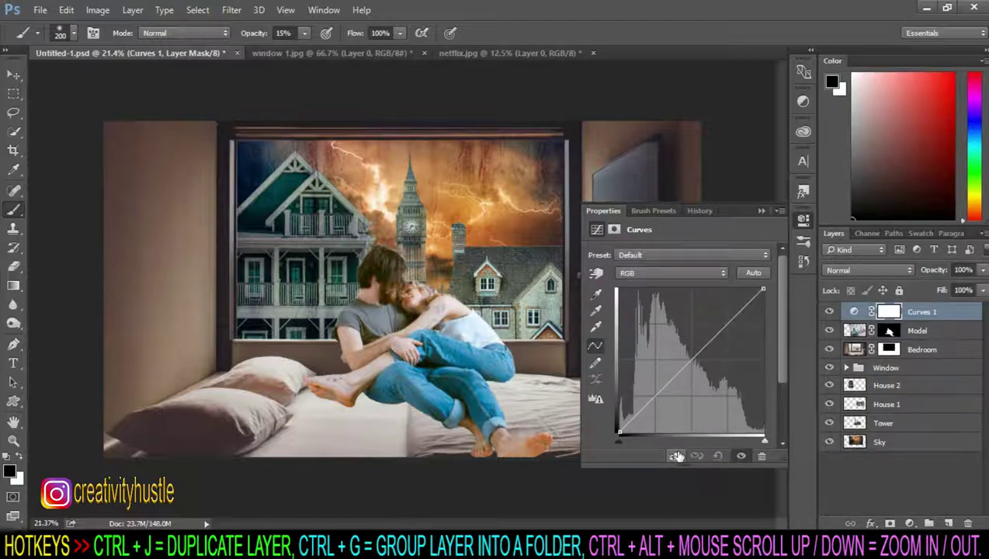
pyautogui.click(676, 456)
pyautogui.moveTo(647, 413); pyautogui.dragTo(670, 410)
pyautogui.moveTo(734, 341); pyautogui.dragTo(736, 355)
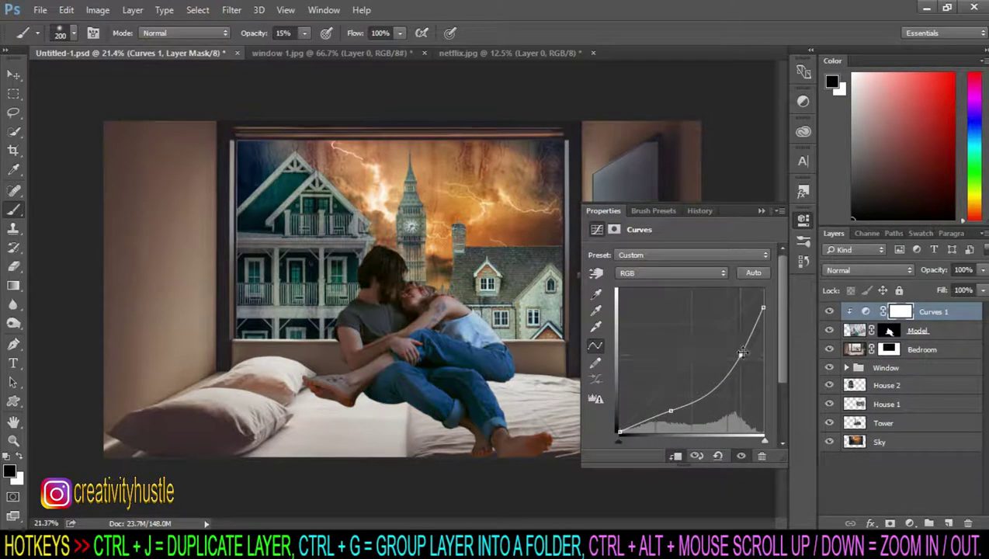
pyautogui.click(761, 211)
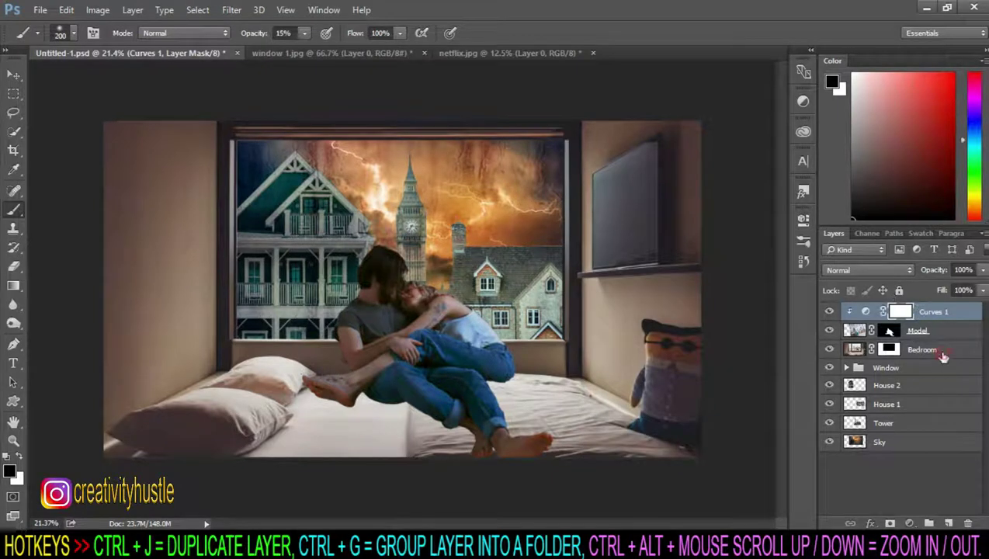
# Step: Add a Curves 2 adjustment clipped to Bedroom to darken the room, then add an empty layer above
pyautogui.click(944, 354)
pyautogui.click(910, 524)
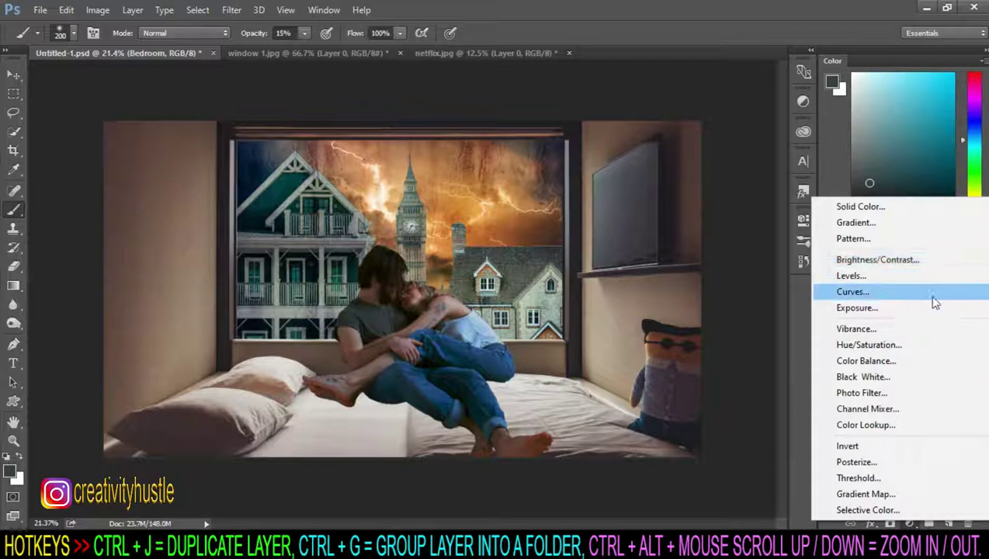
pyautogui.click(931, 297)
pyautogui.click(675, 456)
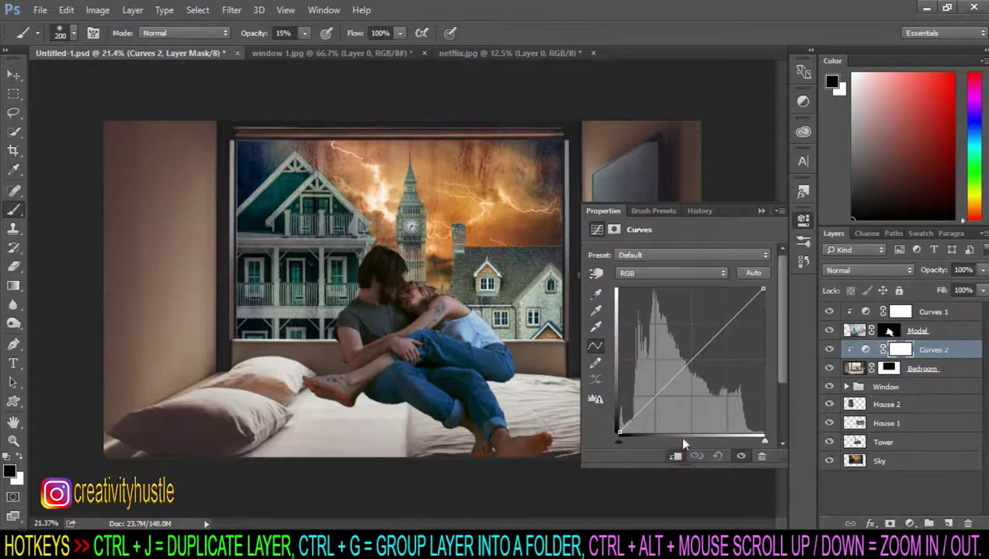
pyautogui.moveTo(668, 380); pyautogui.dragTo(668, 410)
pyautogui.moveTo(732, 326)
pyautogui.mouseDown()
pyautogui.moveTo(741, 349)
pyautogui.moveTo(749, 340)
pyautogui.mouseUp()
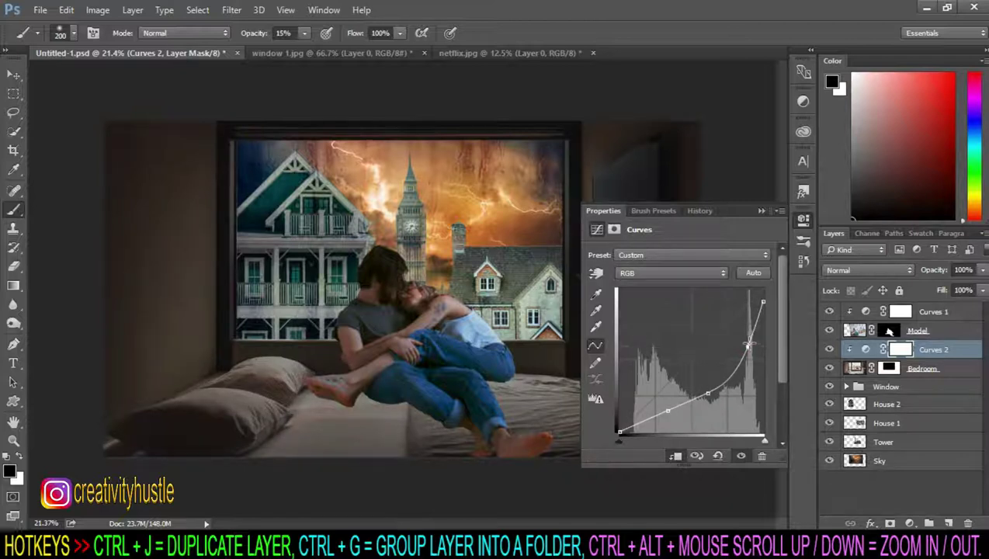
pyautogui.click(762, 211)
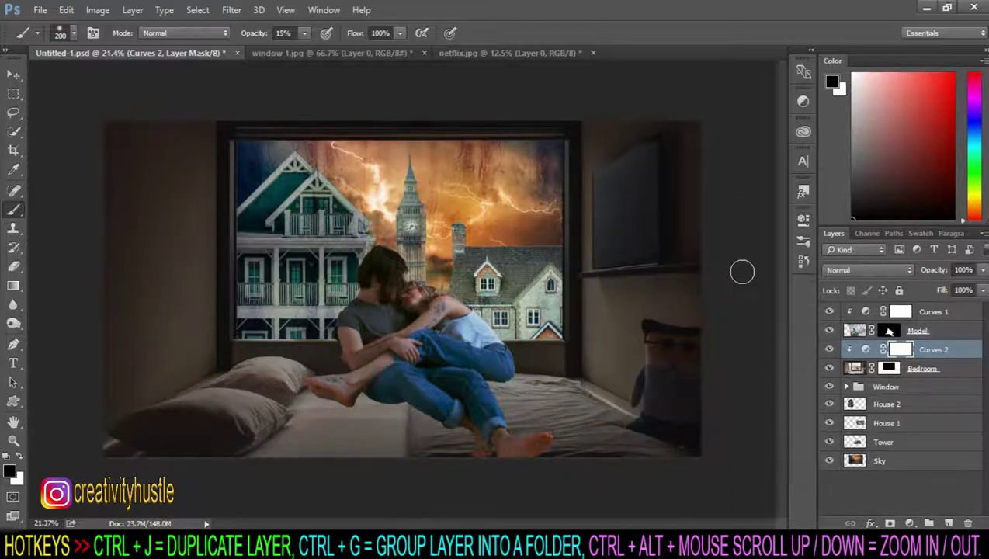
pyautogui.click(966, 349)
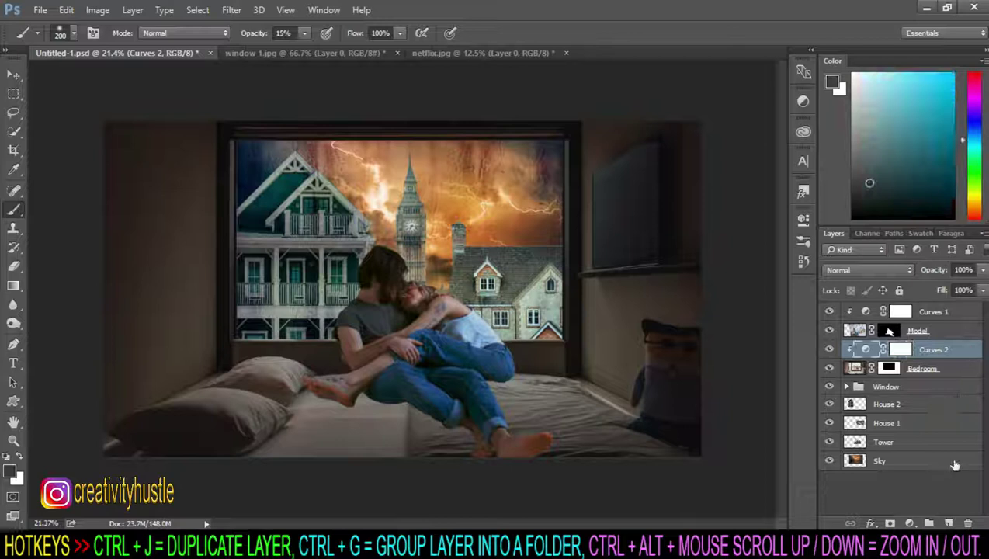
pyautogui.click(949, 521)
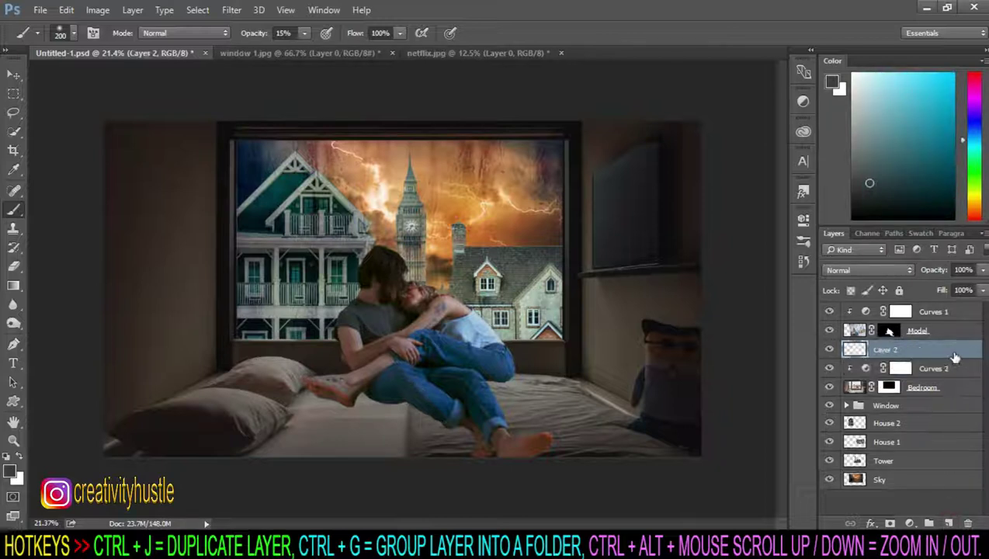
# Step: Clip the new layer to Curves 2, fill it with 50% gray, and set it to Overlay
pyautogui.rightClick(955, 357)
pyautogui.click(745, 330)
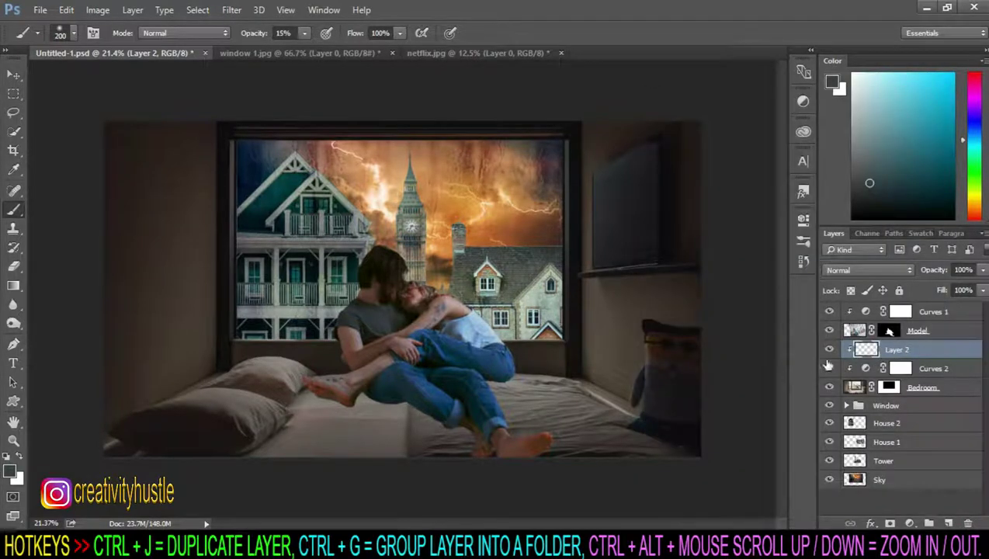
pyautogui.click(66, 10)
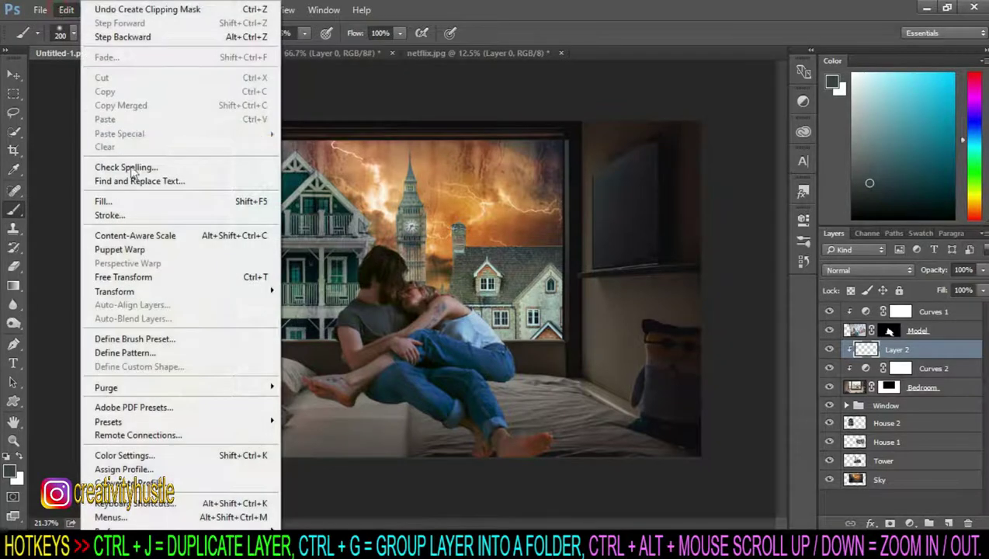
pyautogui.click(152, 205)
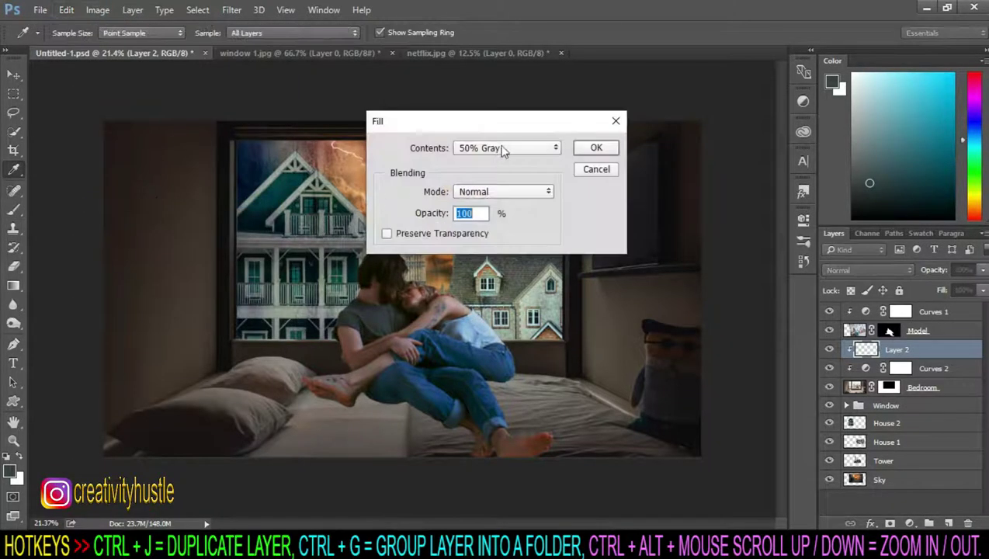
pyautogui.click(502, 147)
pyautogui.click(509, 252)
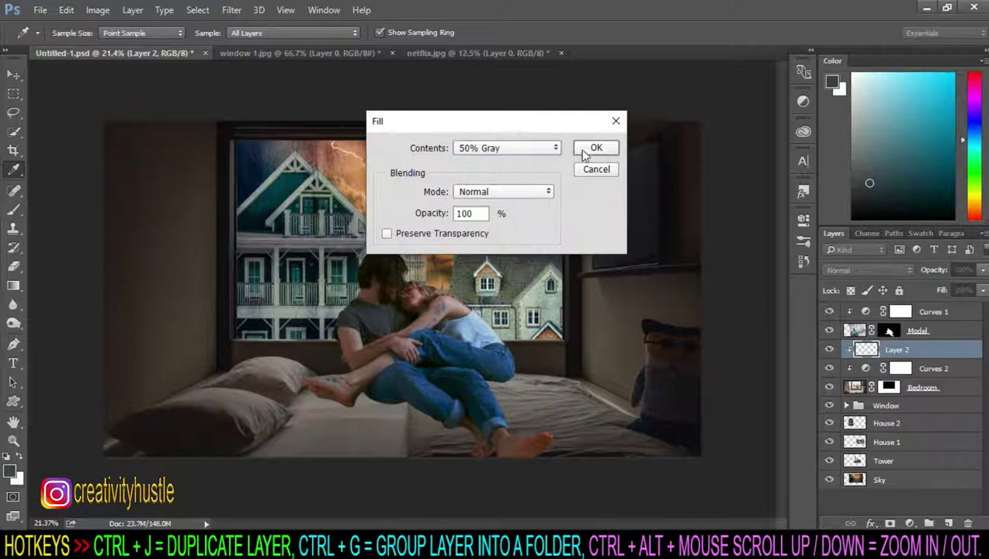
pyautogui.click(588, 150)
pyautogui.press('b')
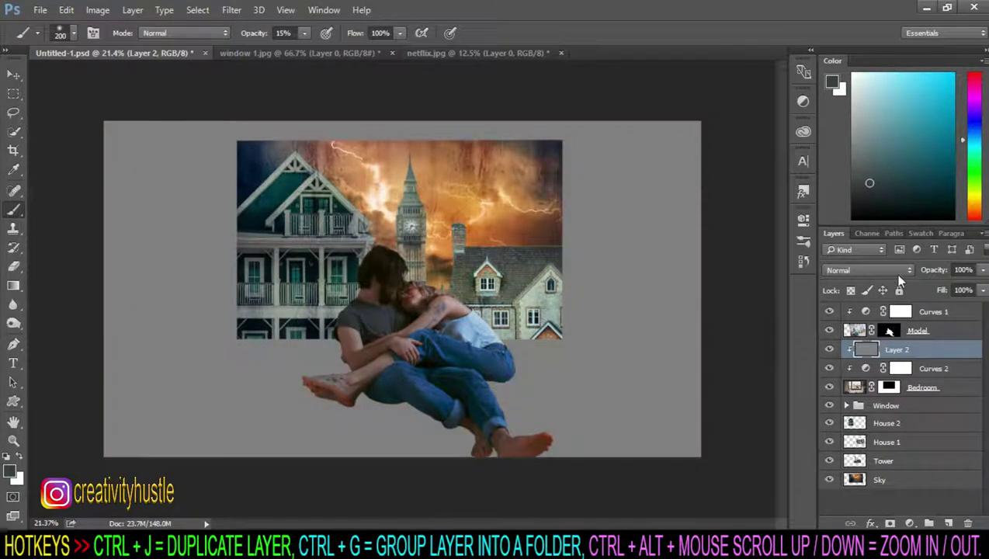
pyautogui.click(897, 270)
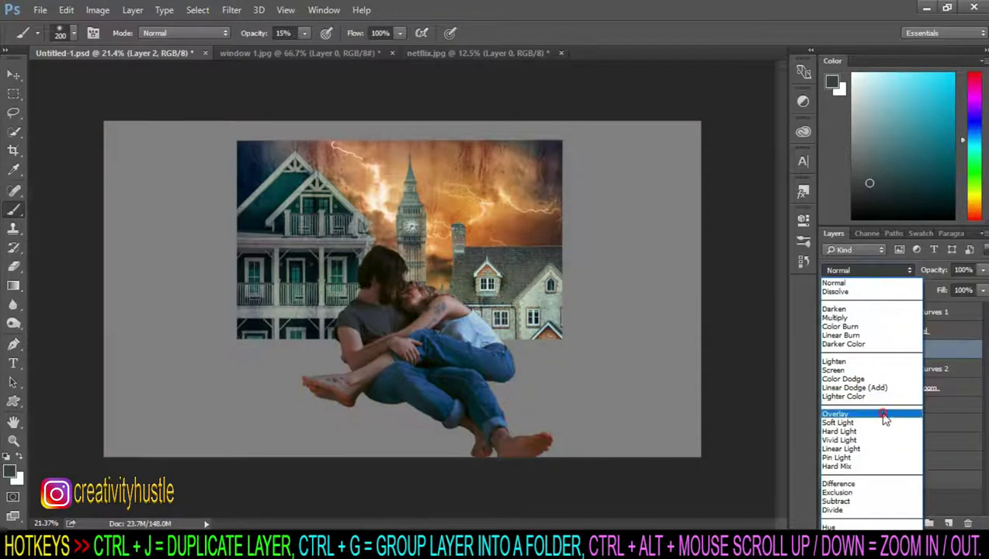
pyautogui.click(885, 415)
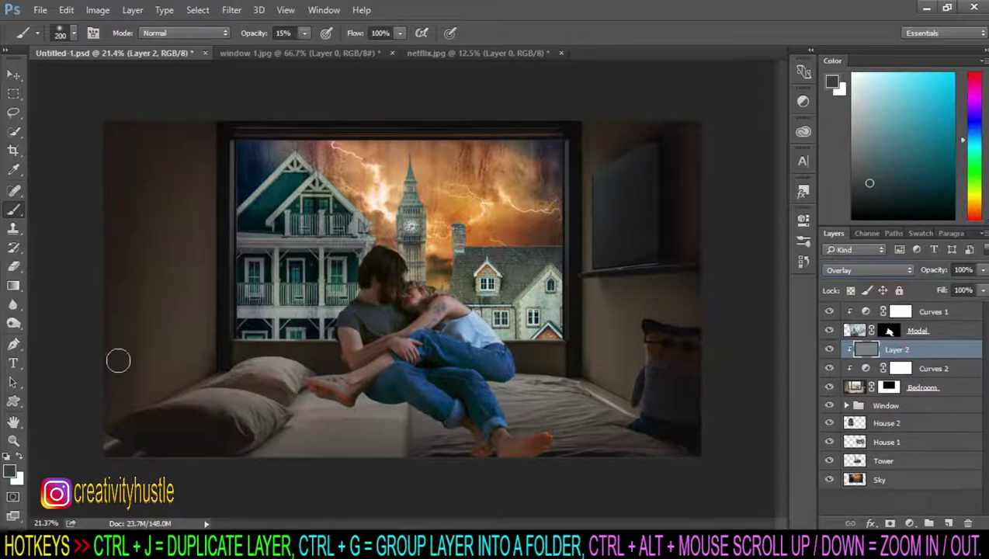
# Step: Burn the shadows around the lower-left pillow and bed edge with a 200 brush at 14%
pyautogui.click(13, 323)
pyautogui.click(86, 335)
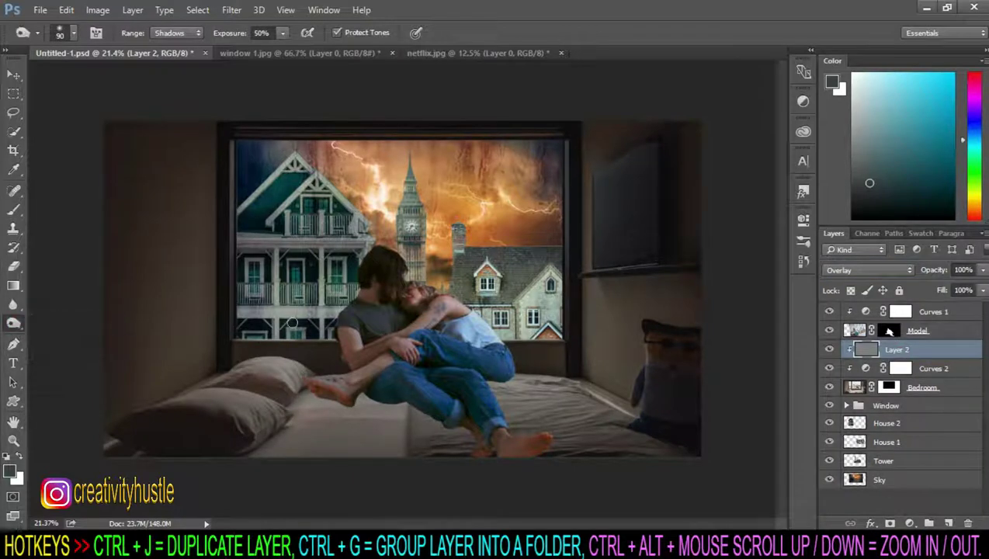
pyautogui.press(']')
pyautogui.press(']')
pyautogui.press(']')
pyautogui.moveTo(181, 394)
pyautogui.mouseDown()
pyautogui.moveTo(157, 455)
pyautogui.moveTo(161, 408)
pyautogui.moveTo(326, 408)
pyautogui.moveTo(684, 306)
pyautogui.mouseUp()
pyautogui.keyDown('ctrl'); pyautogui.keyDown('alt'); pyautogui.scroll(2, 622, 282); pyautogui.keyUp('alt'); pyautogui.keyUp('ctrl')
pyautogui.press('[')
pyautogui.press('[')
pyautogui.press('[')
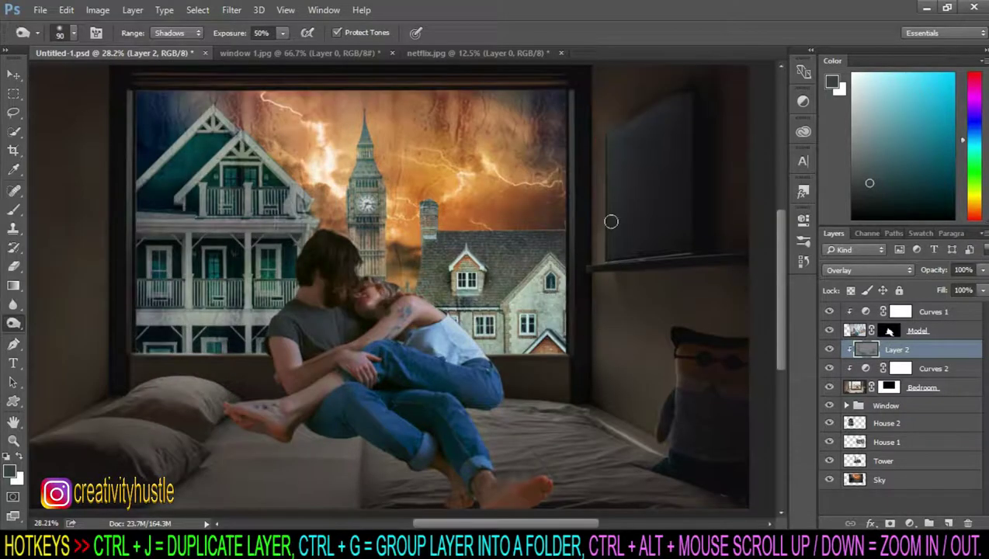
pyautogui.press(']')
pyautogui.press(']')
pyautogui.press(']')
pyautogui.scroll(3, 609, 233)
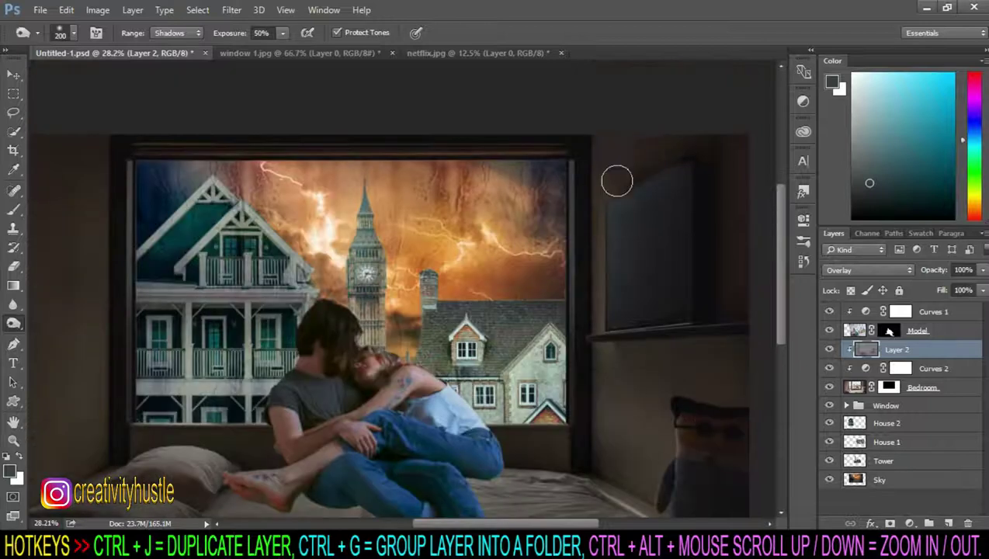
pyautogui.scroll(1, 610, 175)
pyautogui.press('1')
pyautogui.press('4')
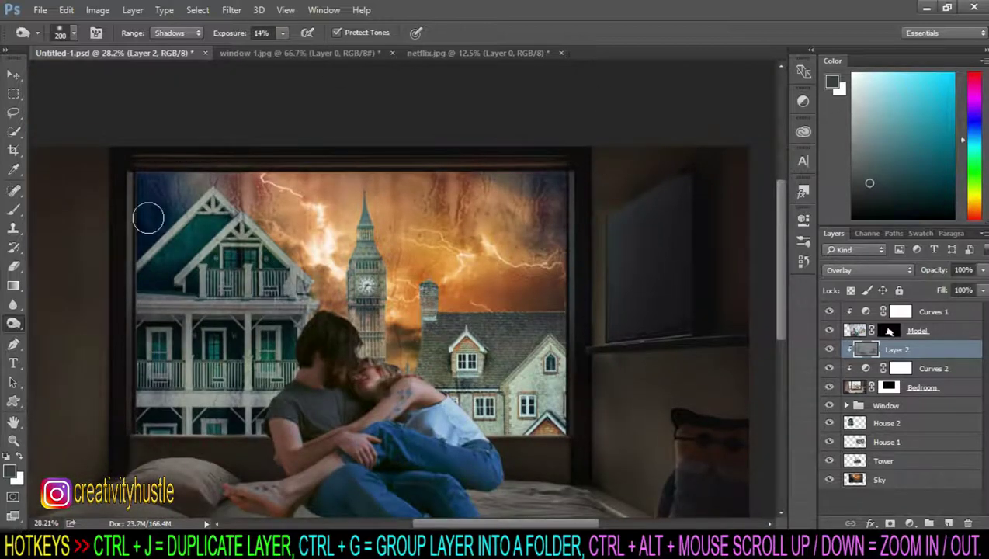
pyautogui.scroll(-2, 469, 161)
# Step: Lower the gray overlay layer to 80% opacity, compare it on and off, then select House 2
pyautogui.click(830, 350)
pyautogui.click(830, 350)
pyautogui.scroll(1, 659, 354)
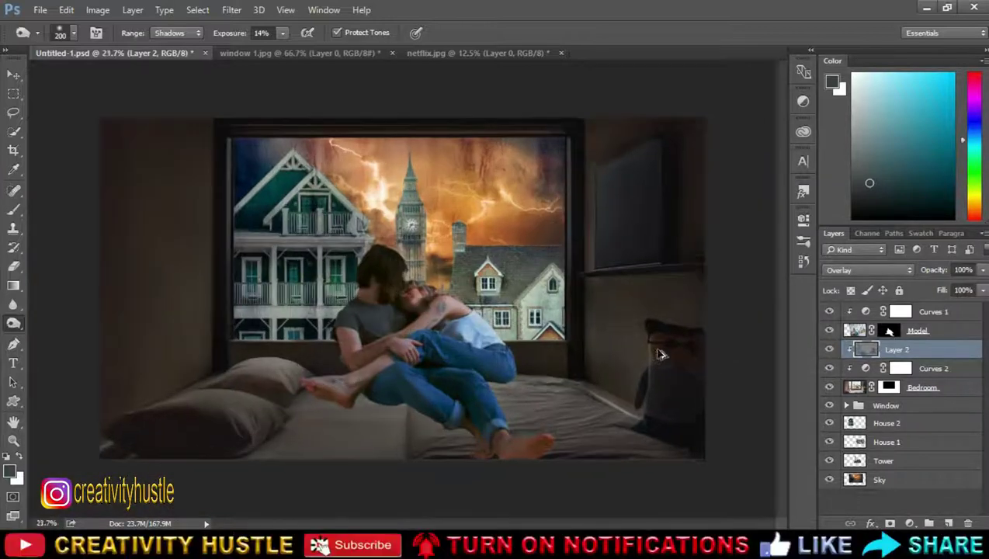
pyautogui.scroll(1, 659, 354)
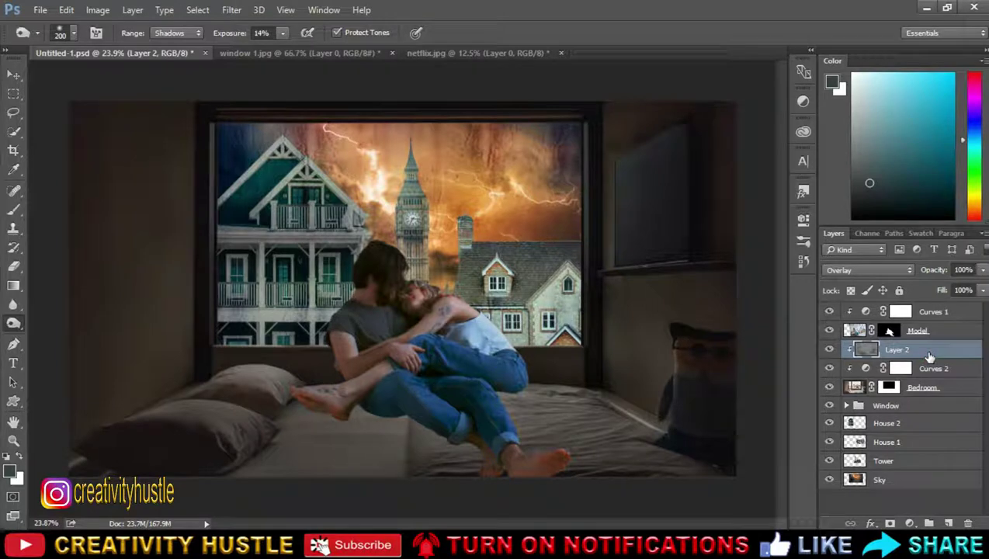
pyautogui.click(931, 269)
pyautogui.write('80')
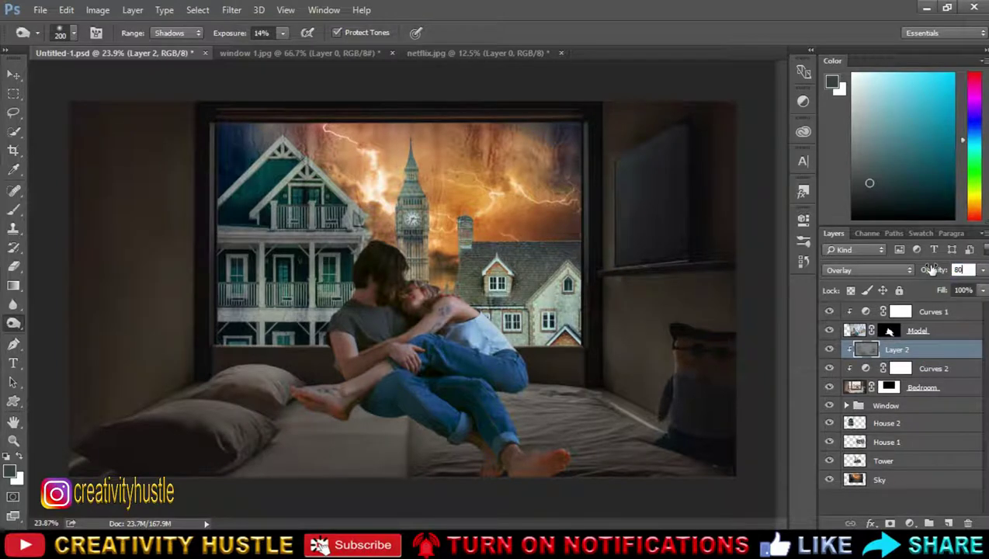
pyautogui.click(830, 350)
pyautogui.click(830, 350)
pyautogui.click(830, 350)
pyautogui.click(830, 350)
pyautogui.click(934, 425)
pyautogui.click(938, 442)
pyautogui.click(938, 432)
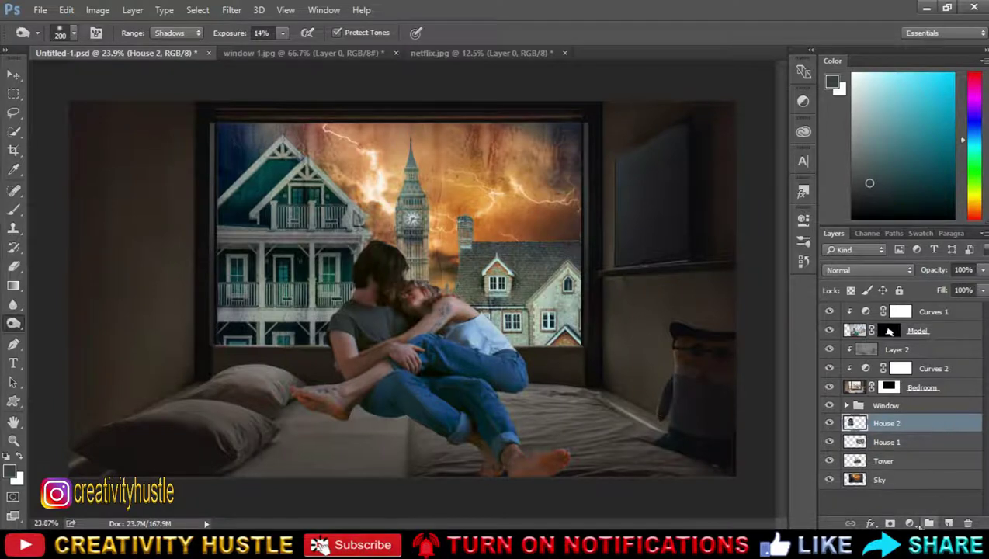
# Step: Add a Curves adjustment clipped to House 2 and pull the curve down to darken it
pyautogui.click(910, 523)
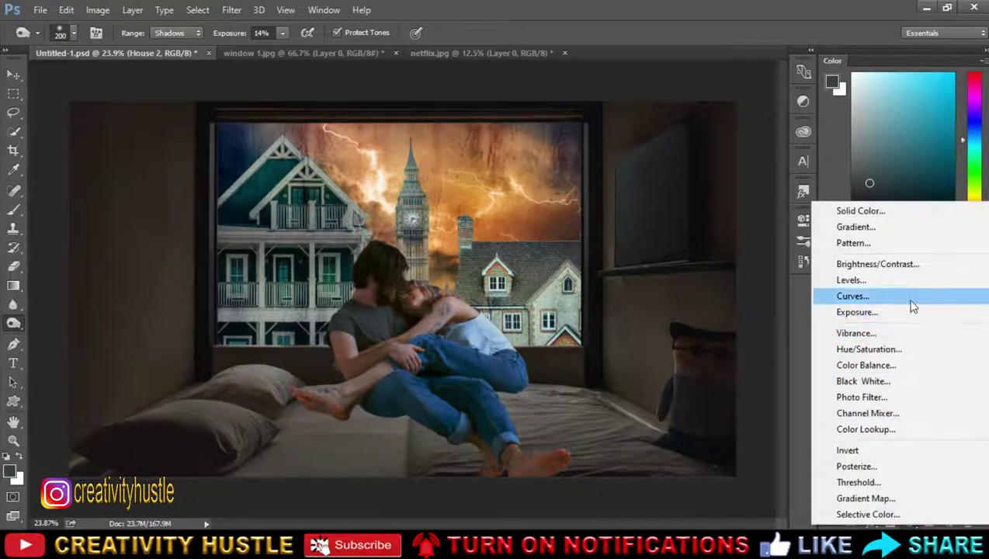
pyautogui.click(911, 302)
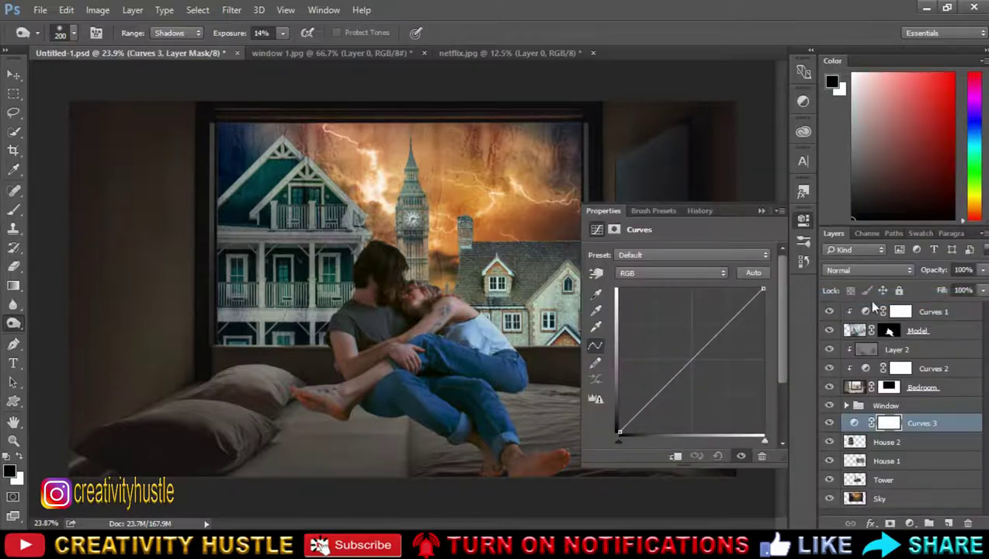
pyautogui.click(675, 458)
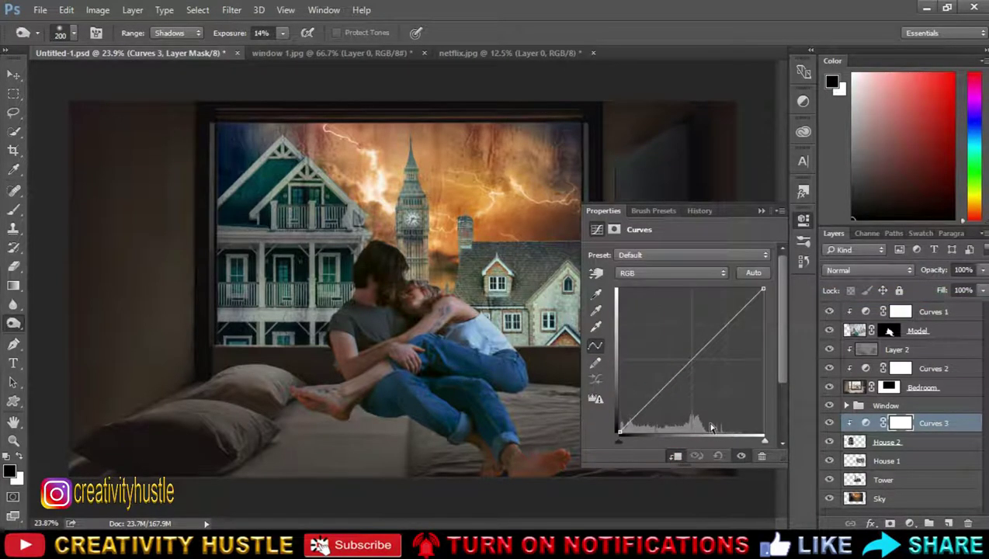
pyautogui.moveTo(676, 376); pyautogui.dragTo(676, 399)
pyautogui.moveTo(740, 312); pyautogui.dragTo(740, 349)
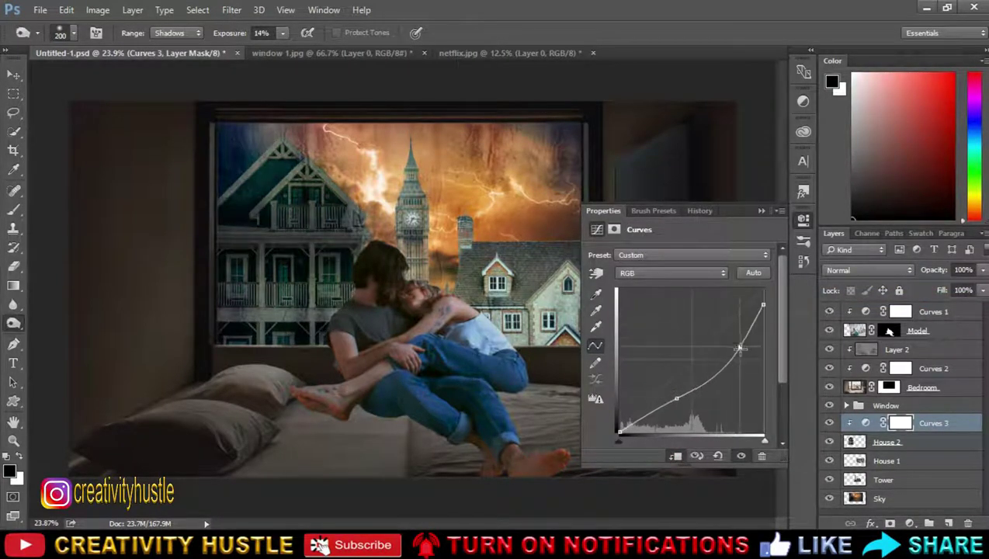
pyautogui.click(762, 210)
pyautogui.scroll(1, 516, 171)
pyautogui.scroll(1, 516, 170)
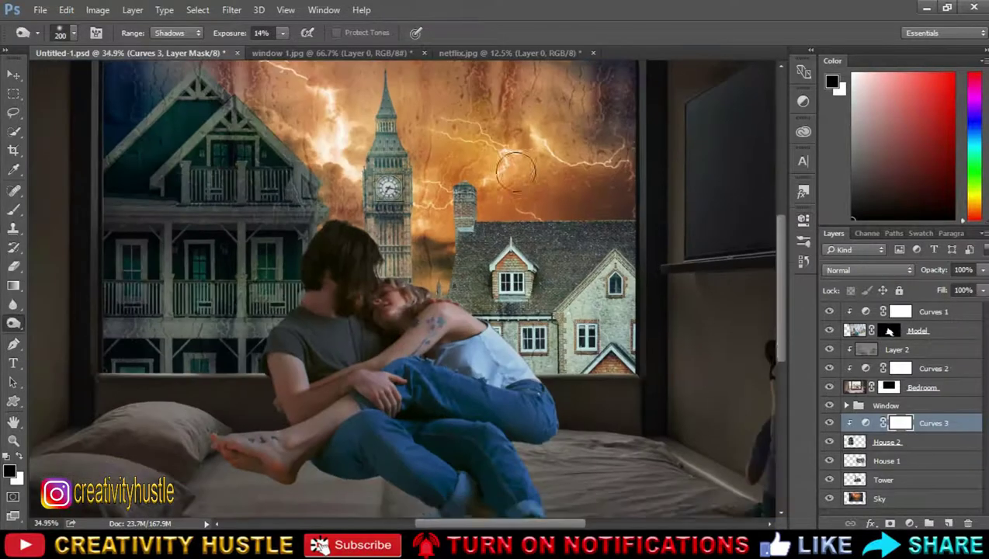
pyautogui.scroll(1, 516, 171)
# Step: Add a Curves adjustment clipped to House 1 and bend the curve down to darken it
pyautogui.click(939, 462)
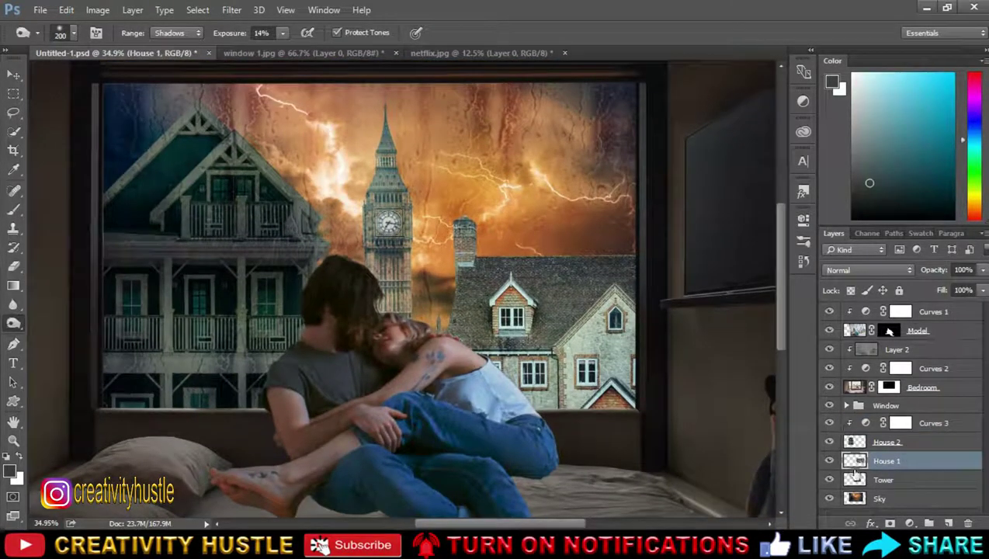
pyautogui.click(910, 524)
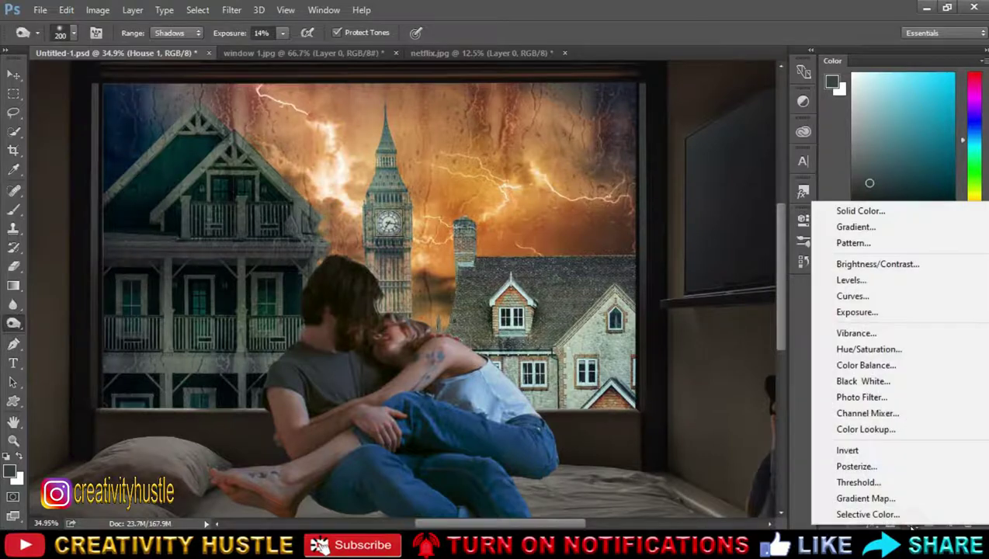
pyautogui.click(889, 295)
pyautogui.click(674, 457)
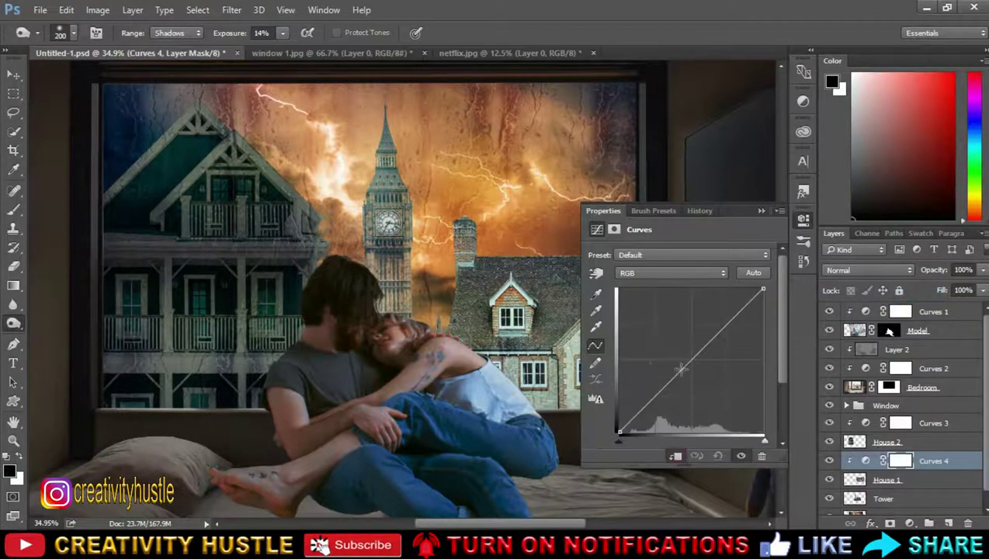
pyautogui.moveTo(659, 383); pyautogui.dragTo(674, 406)
pyautogui.moveTo(739, 346); pyautogui.dragTo(739, 356)
pyautogui.click(674, 406)
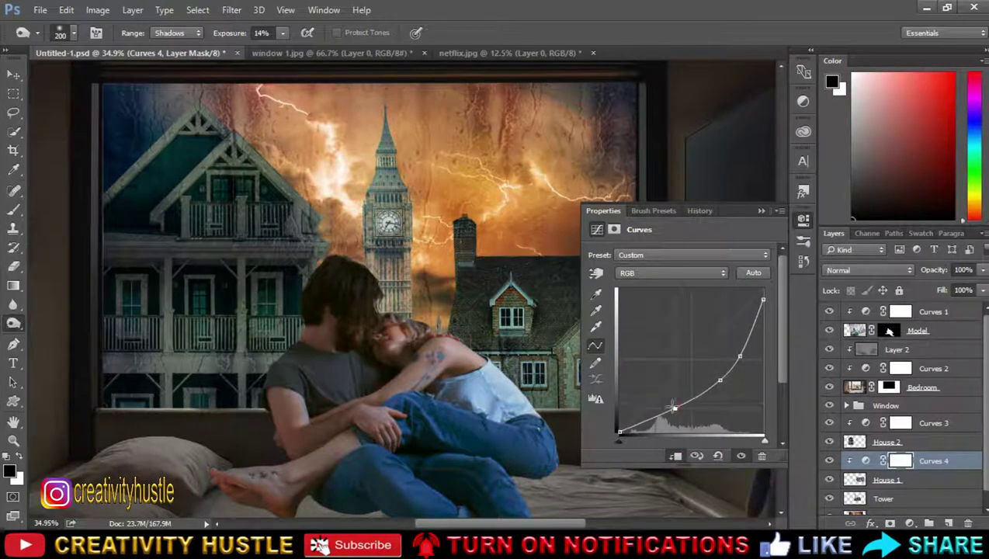
pyautogui.click(761, 211)
pyautogui.scroll(-2, 590, 319)
pyautogui.scroll(2, 586, 309)
pyautogui.scroll(-1, 602, 325)
pyautogui.scroll(1, 603, 325)
pyautogui.click(912, 525)
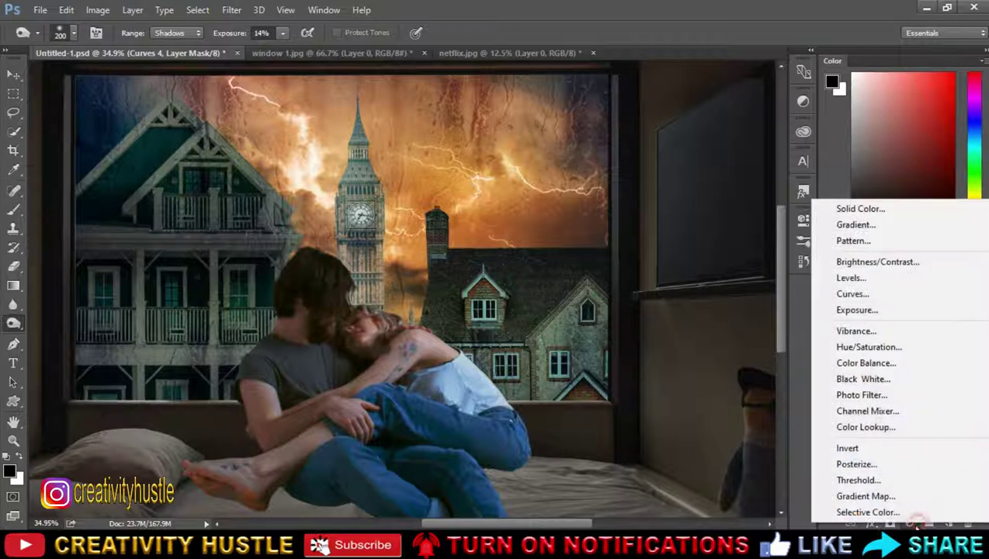
# Step: Add a Brightness/Contrast clipped to House 1 with brightness -29 and contrast -8
pyautogui.click(931, 270)
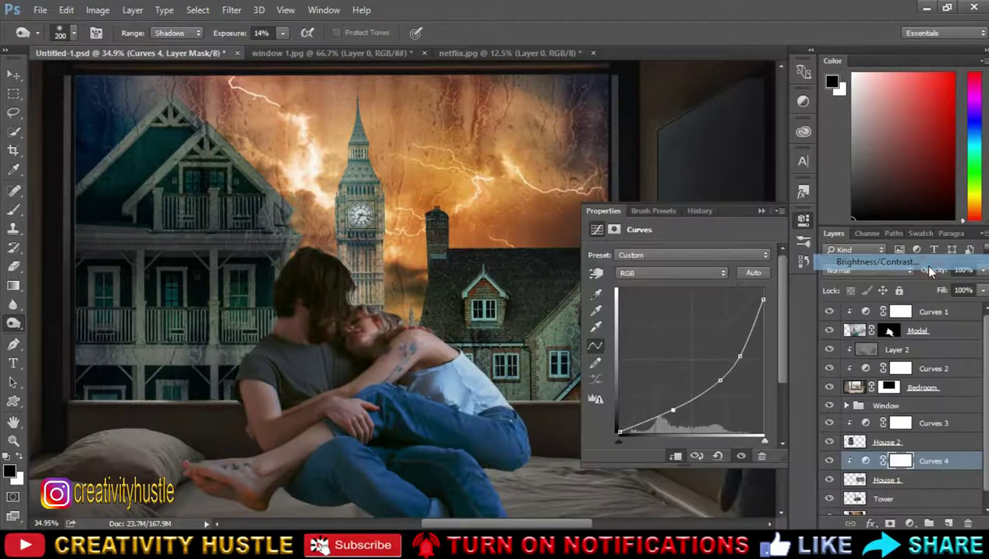
pyautogui.click(677, 458)
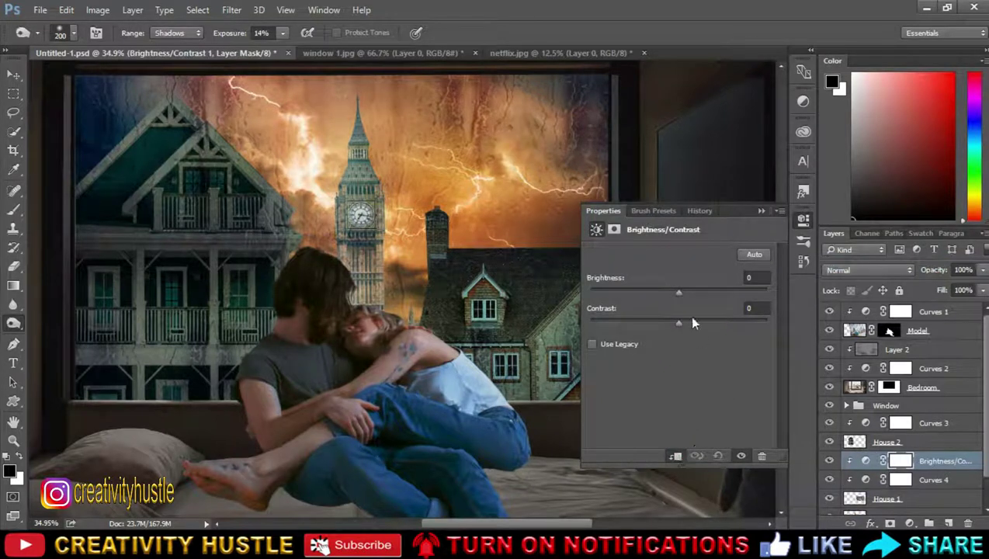
pyautogui.moveTo(678, 296)
pyautogui.mouseDown()
pyautogui.moveTo(662, 297)
pyautogui.moveTo(665, 323)
pyautogui.mouseUp()
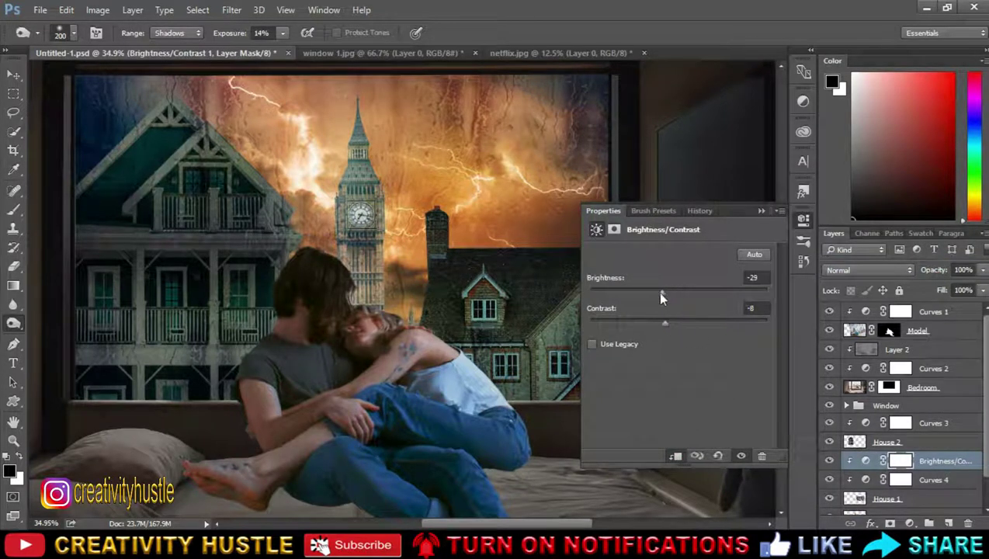
pyautogui.click(762, 210)
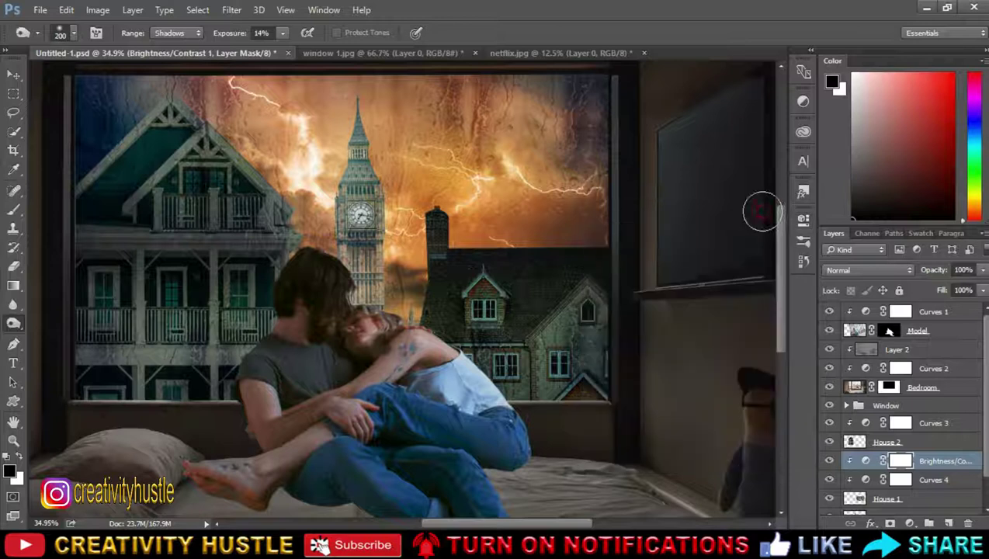
pyautogui.scroll(-3, 633, 382)
pyautogui.scroll(2, 633, 382)
pyautogui.scroll(-2, 635, 382)
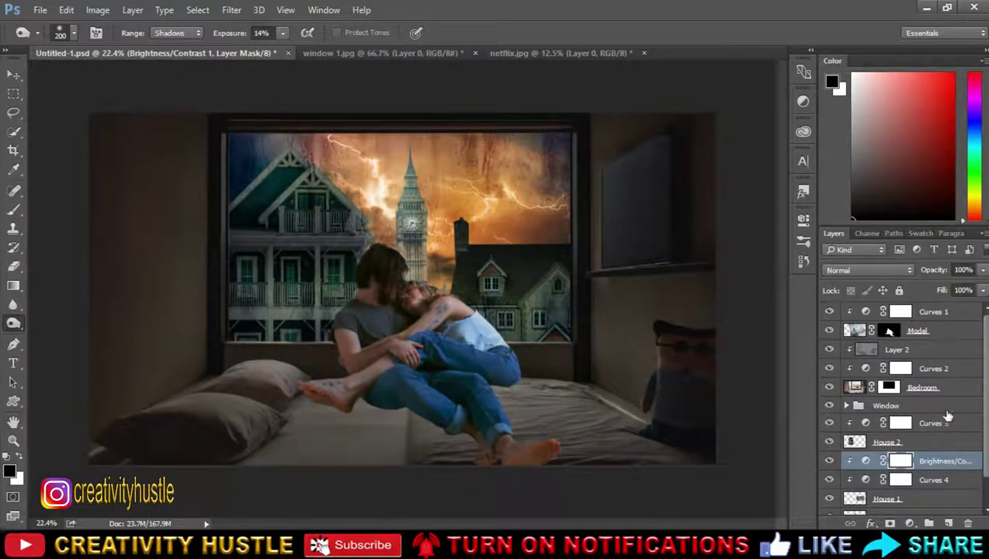
pyautogui.scroll(-2, 963, 442)
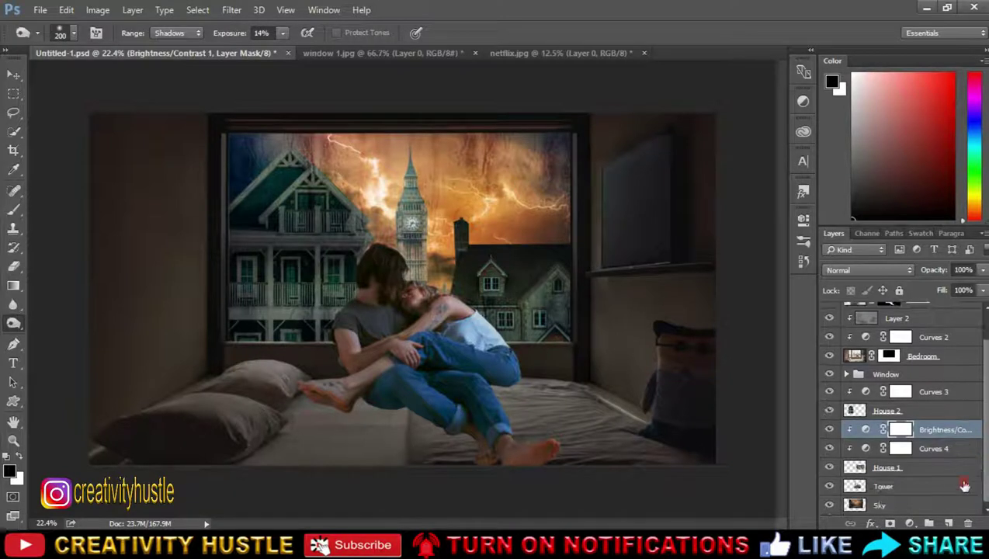
# Step: Add a Curves adjustment clipped to Tower and bend the RGB curve with several points to darken it
pyautogui.click(965, 485)
pyautogui.click(911, 524)
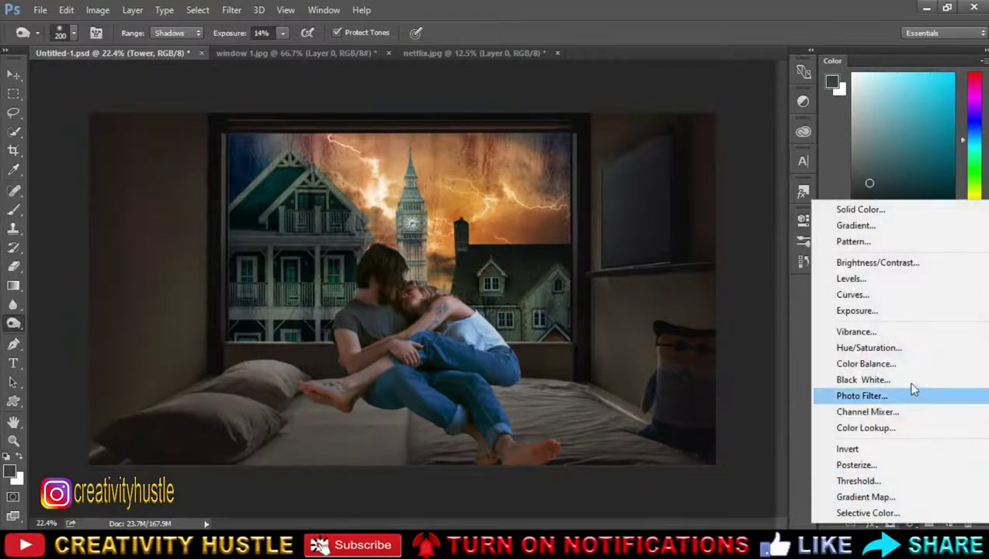
pyautogui.click(905, 291)
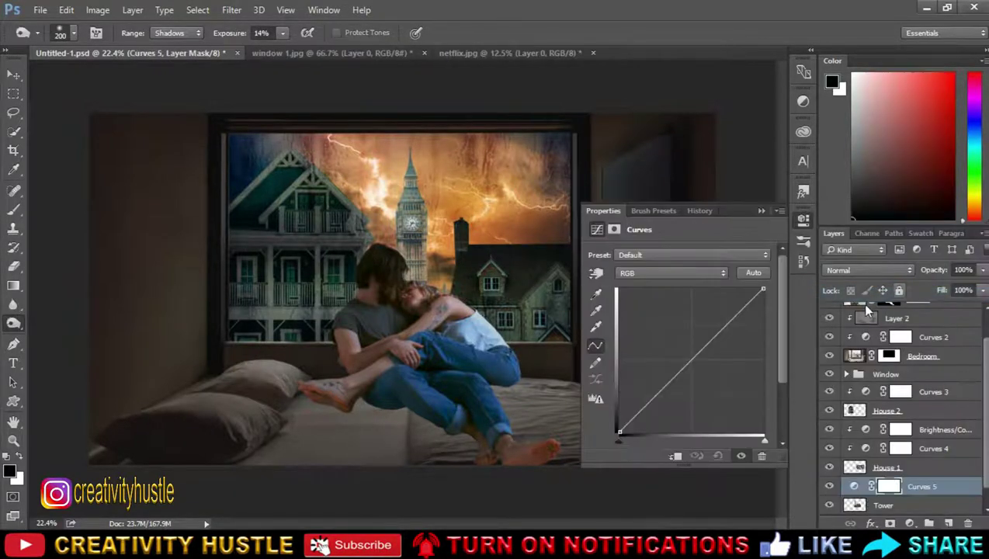
pyautogui.click(675, 457)
pyautogui.moveTo(662, 389); pyautogui.dragTo(662, 415)
pyautogui.moveTo(736, 326); pyautogui.dragTo(736, 343)
pyautogui.moveTo(663, 416)
pyautogui.mouseDown()
pyautogui.moveTo(666, 397)
pyautogui.moveTo(709, 375)
pyautogui.mouseUp()
pyautogui.click(762, 211)
pyautogui.scroll(3, 381, 234)
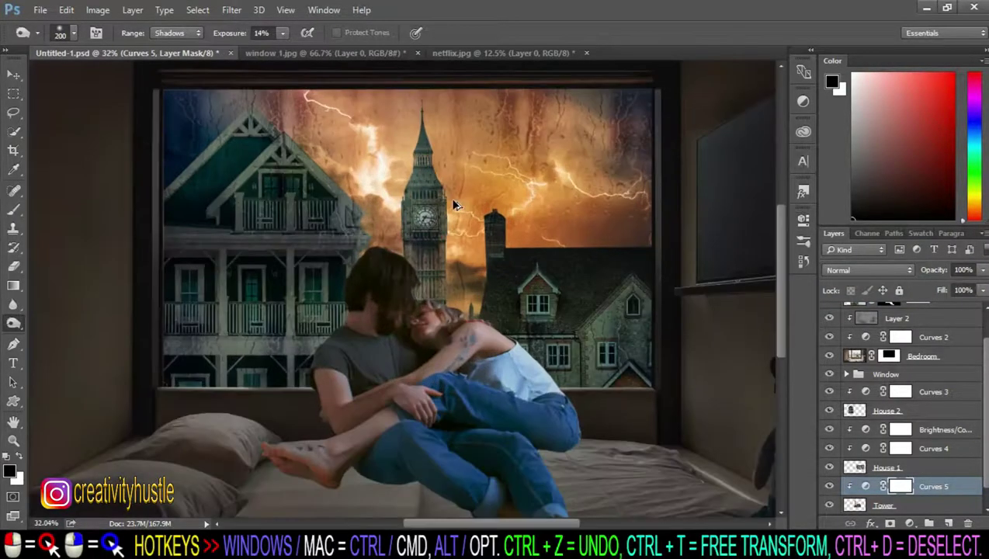
pyautogui.scroll(-3, 542, 270)
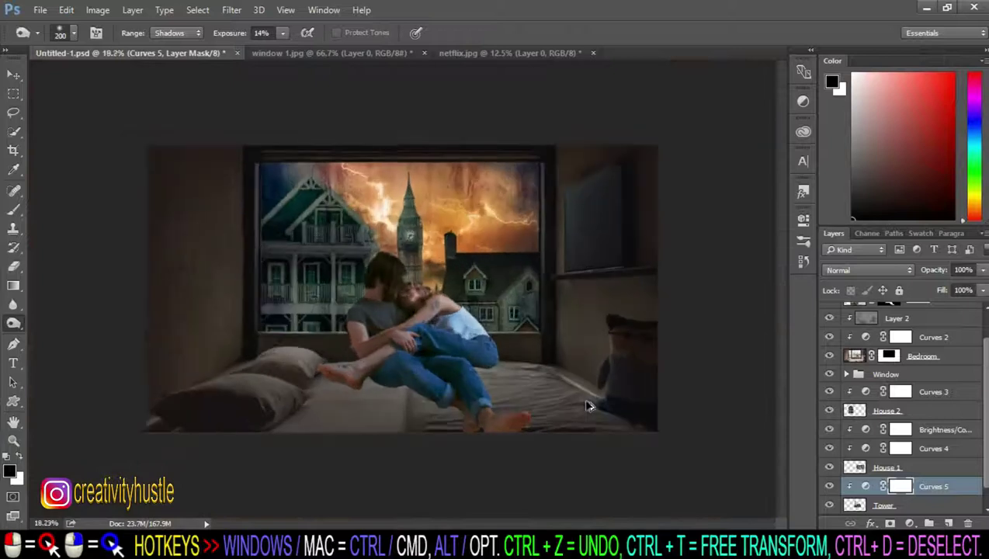
pyautogui.scroll(1, 591, 405)
pyautogui.scroll(2, 932, 373)
pyautogui.click(931, 312)
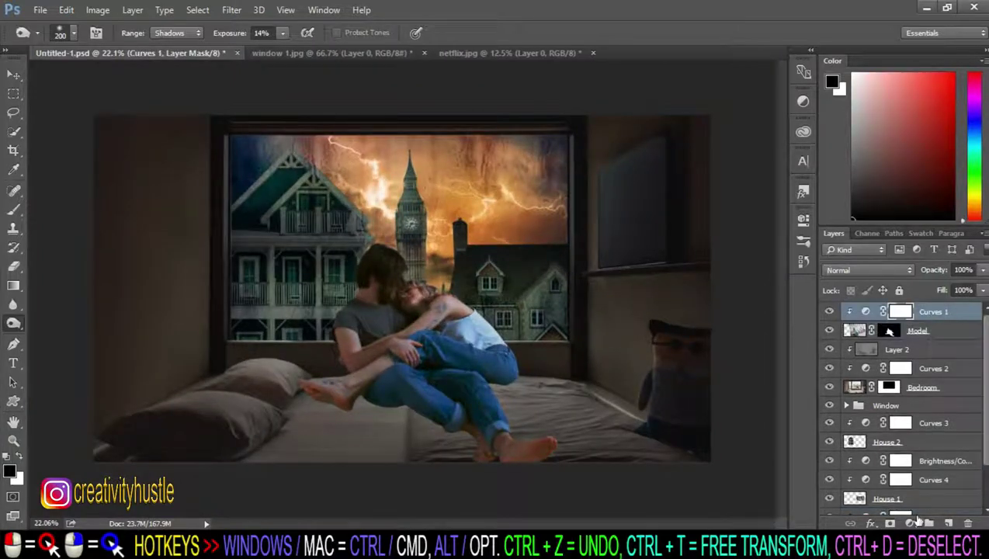
# Step: Add a new Layer 3 clipped to the couple, fill it with 50% gray, and set it to Overlay
pyautogui.click(910, 524)
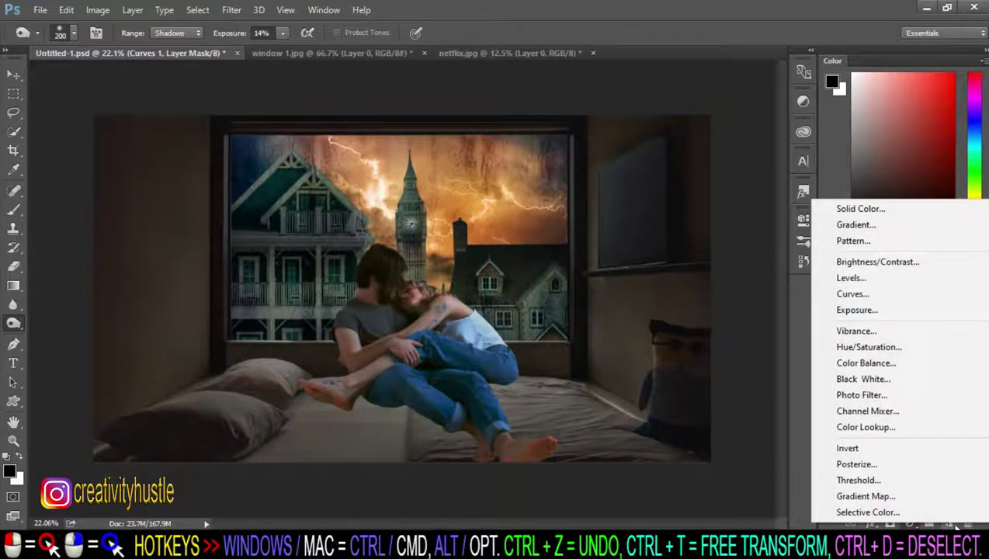
pyautogui.click(956, 526)
pyautogui.click(955, 524)
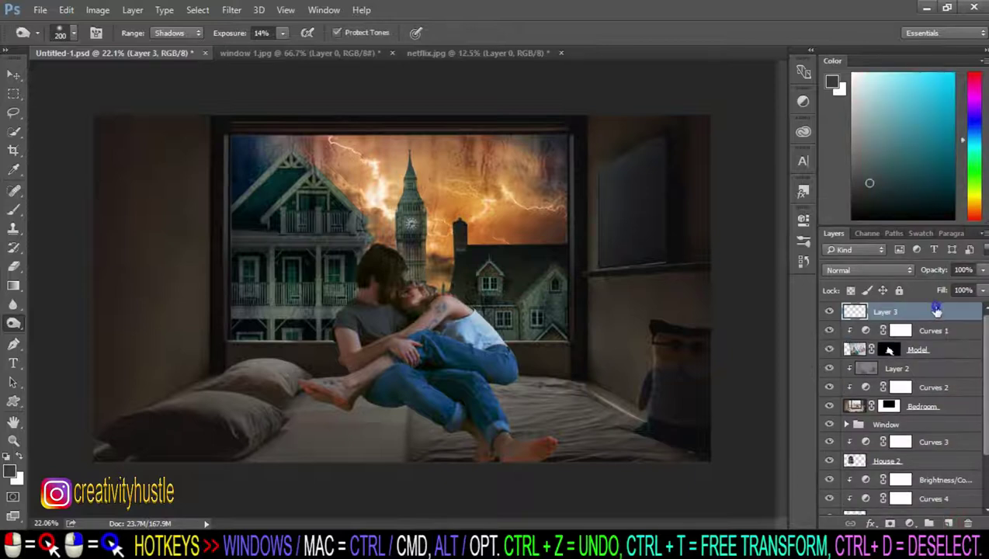
pyautogui.rightClick(937, 309)
pyautogui.click(722, 330)
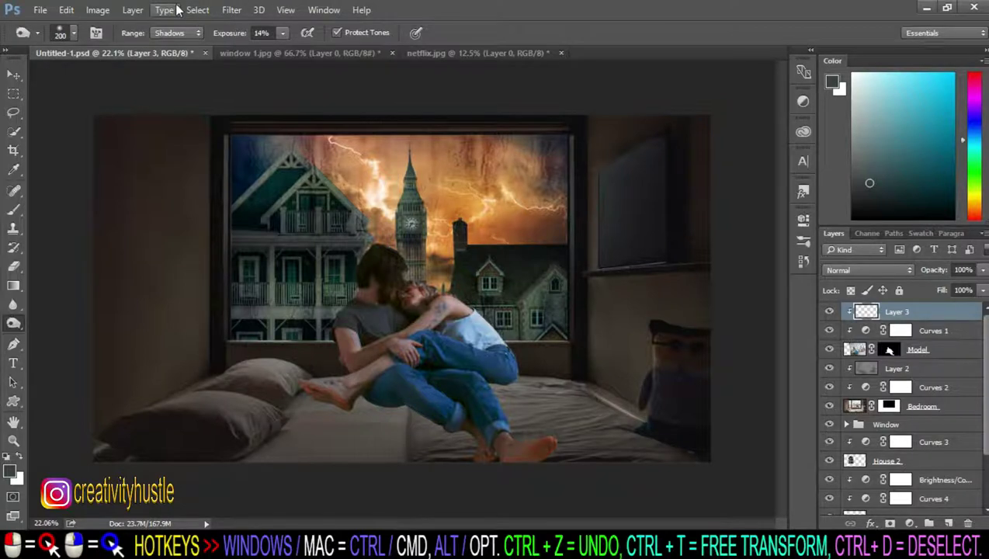
pyautogui.click(66, 9)
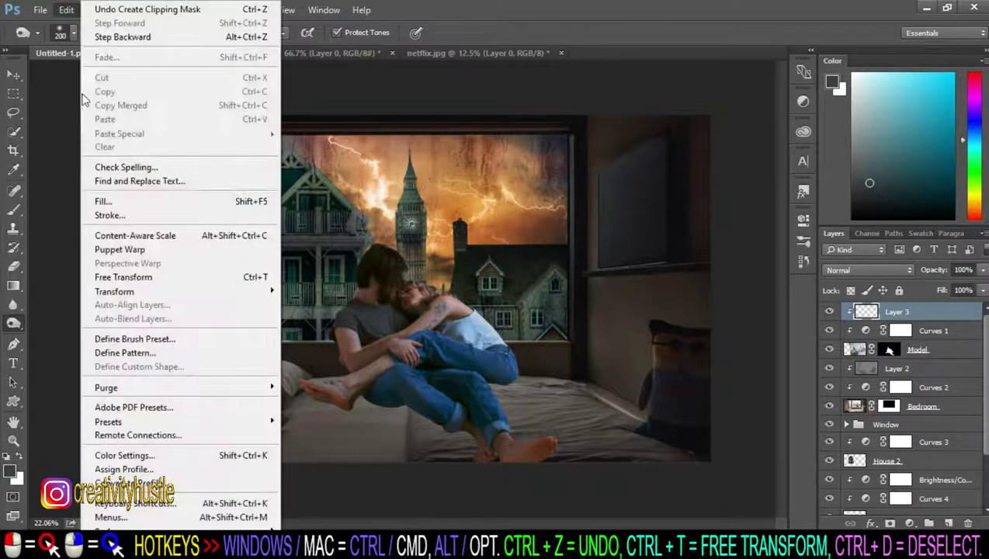
pyautogui.click(134, 204)
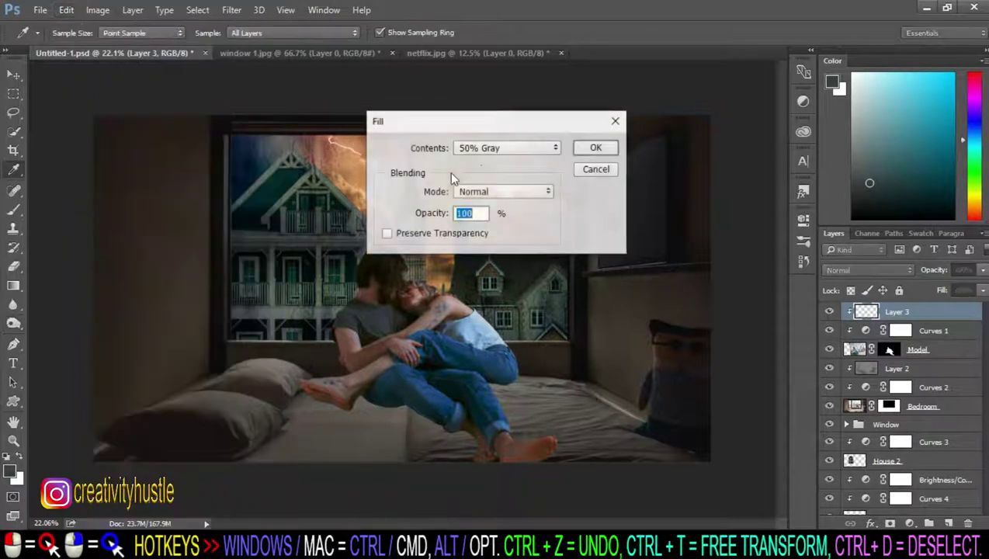
pyautogui.click(593, 147)
pyautogui.press('o')
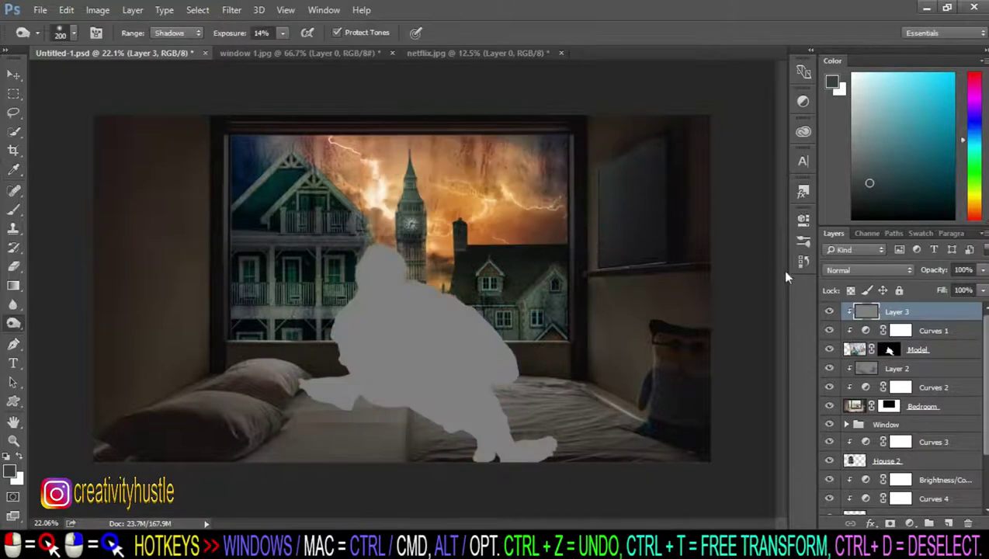
pyautogui.click(860, 270)
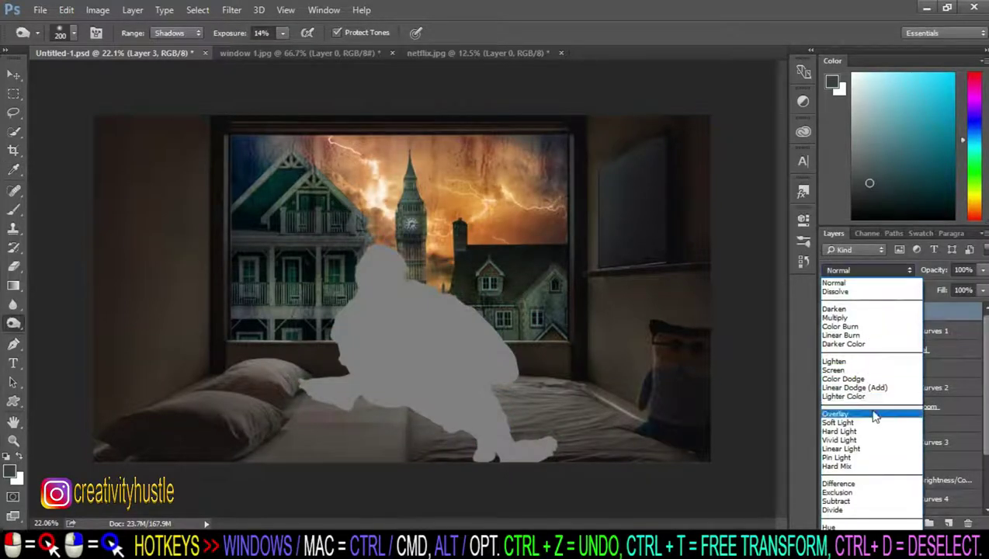
pyautogui.click(873, 414)
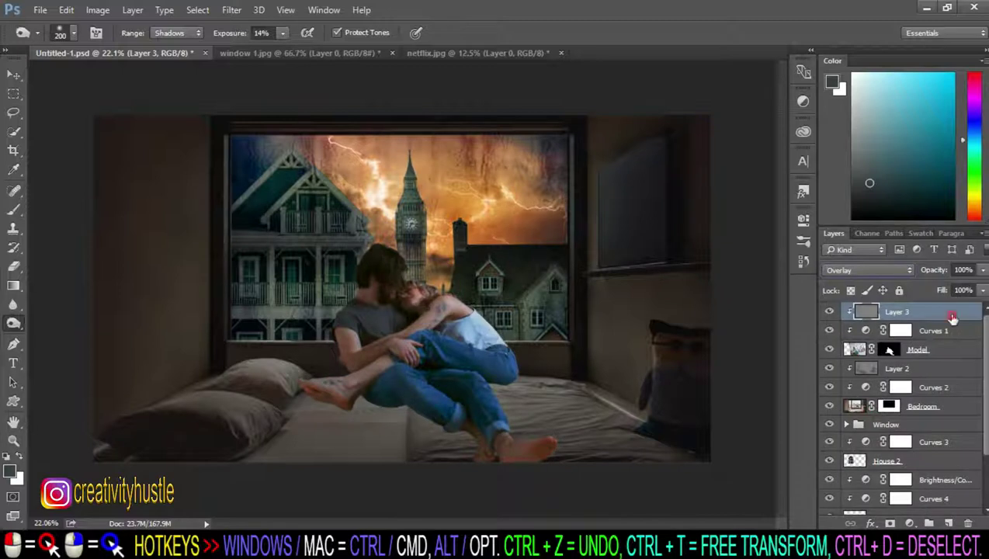
# Step: Burn shadows on the couple's feet, arms and jeans on the gray overlay layer
pyautogui.rightClick(20, 324)
pyautogui.click(106, 336)
pyautogui.moveTo(456, 349); pyautogui.dragTo(510, 440)
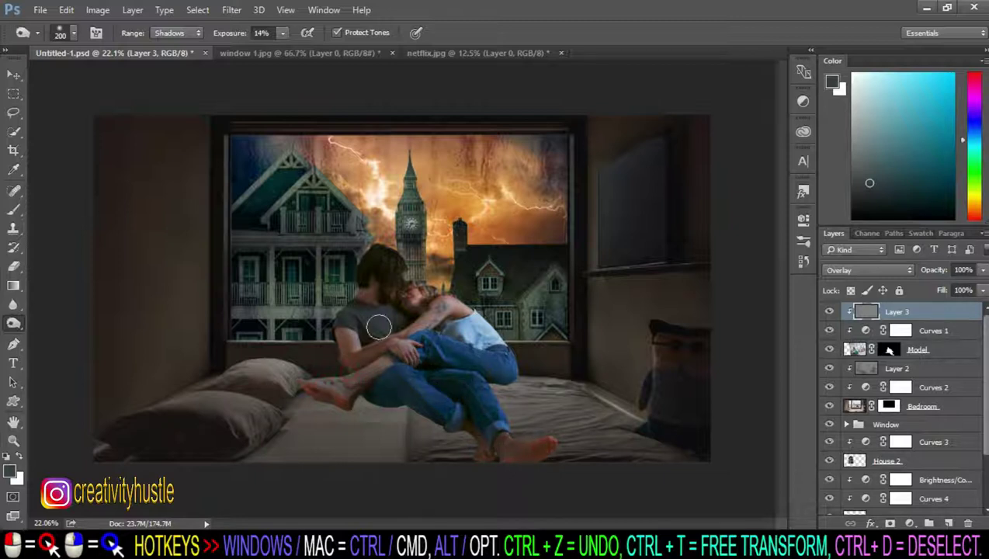
pyautogui.click(283, 32)
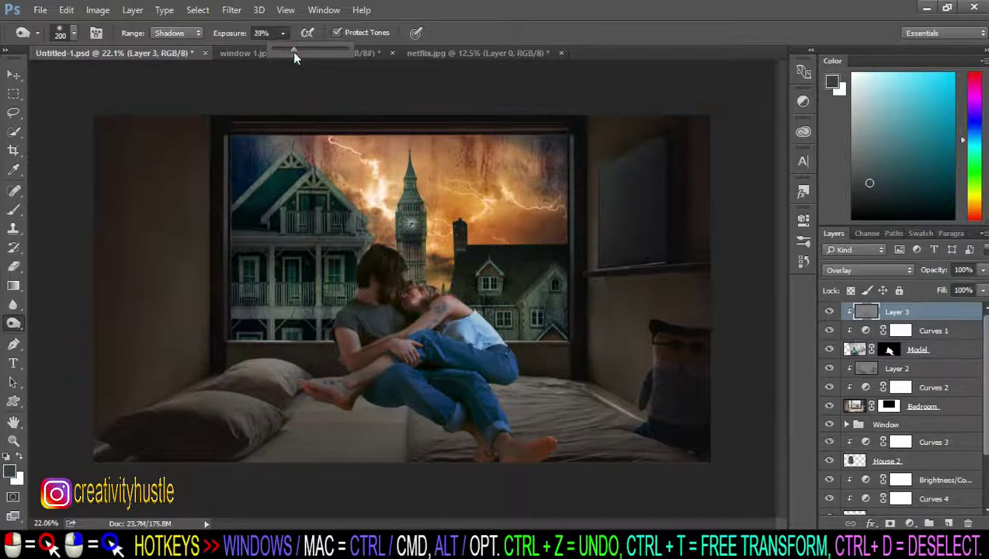
pyautogui.moveTo(341, 406); pyautogui.dragTo(265, 424)
pyautogui.moveTo(500, 446); pyautogui.dragTo(528, 452)
pyautogui.moveTo(465, 345)
pyautogui.mouseDown()
pyautogui.moveTo(349, 361)
pyautogui.moveTo(482, 330)
pyautogui.mouseUp()
# Step: Set Layer 3's opacity to 50%
pyautogui.keyDown('alt'); pyautogui.scroll(2, 494, 409); pyautogui.keyUp('alt')
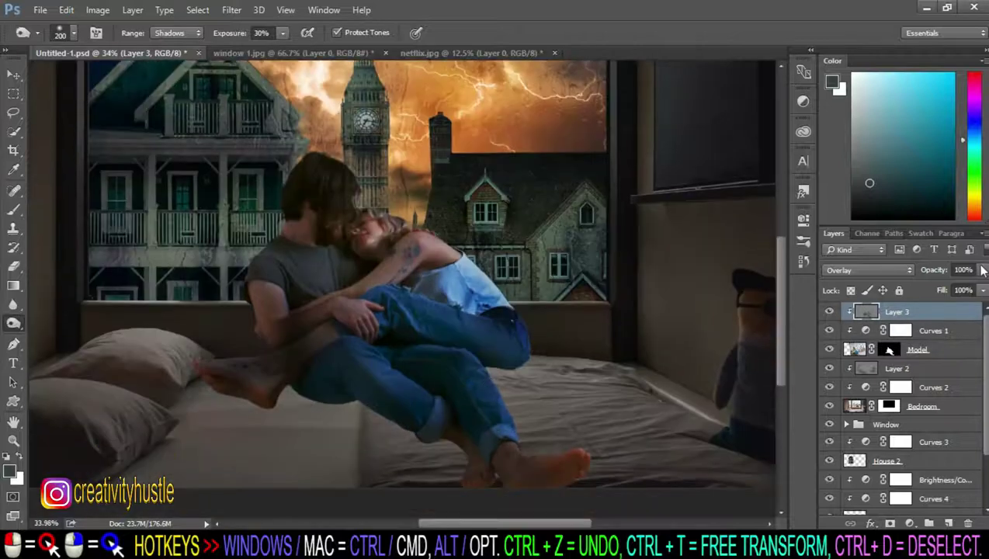
pyautogui.write('50')
pyautogui.press('Return')
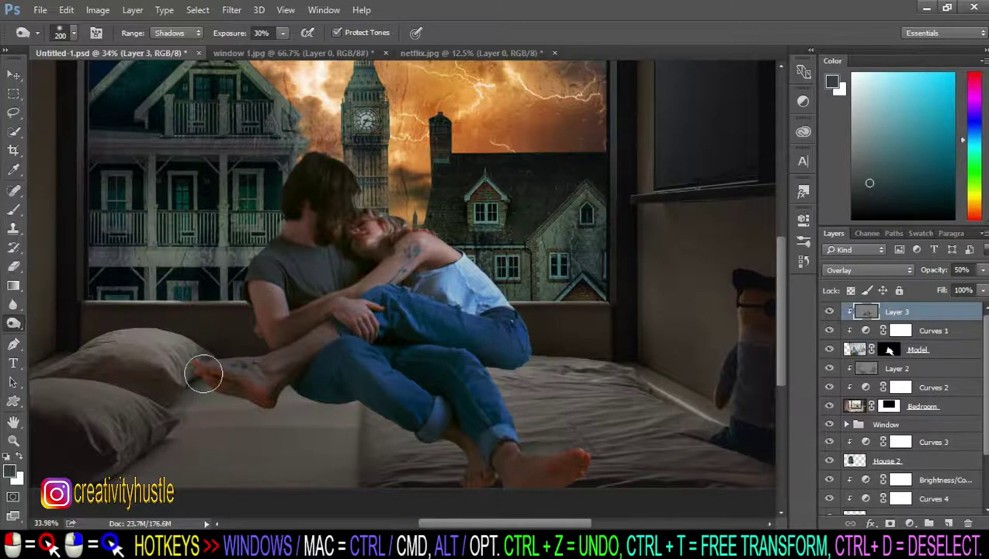
pyautogui.keyDown('alt'); pyautogui.scroll(1, 545, 451); pyautogui.keyUp('alt')
pyautogui.keyDown('alt'); pyautogui.scroll(-1, 545, 450); pyautogui.keyUp('alt')
pyautogui.keyDown('alt'); pyautogui.scroll(-1, 559, 392); pyautogui.keyUp('alt')
pyautogui.keyDown('alt'); pyautogui.scroll(-1, 699, 392); pyautogui.keyUp('alt')
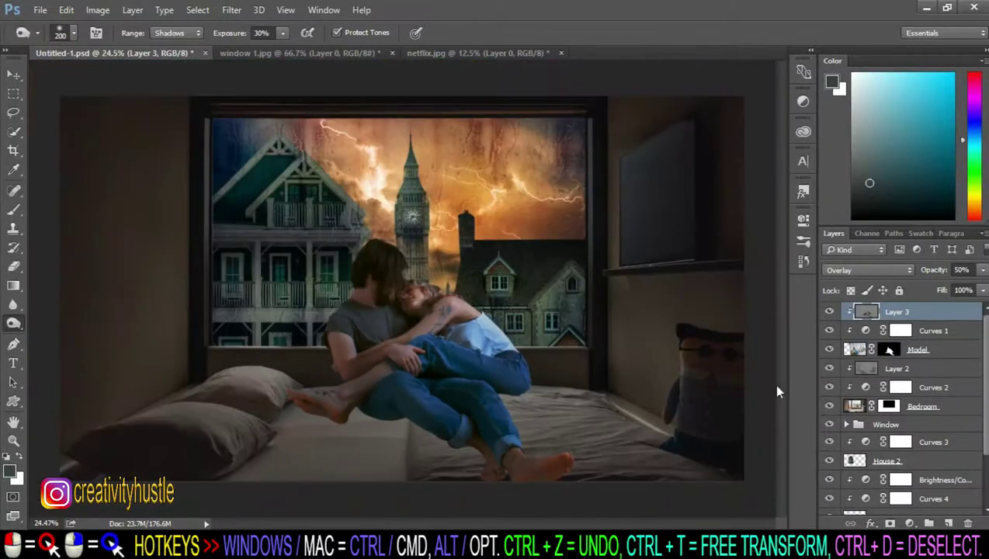
pyautogui.click(936, 332)
pyautogui.click(958, 312)
# Step: Add a Brightness/Contrast clipped to the couple with brightness -50 and contrast 19
pyautogui.click(915, 524)
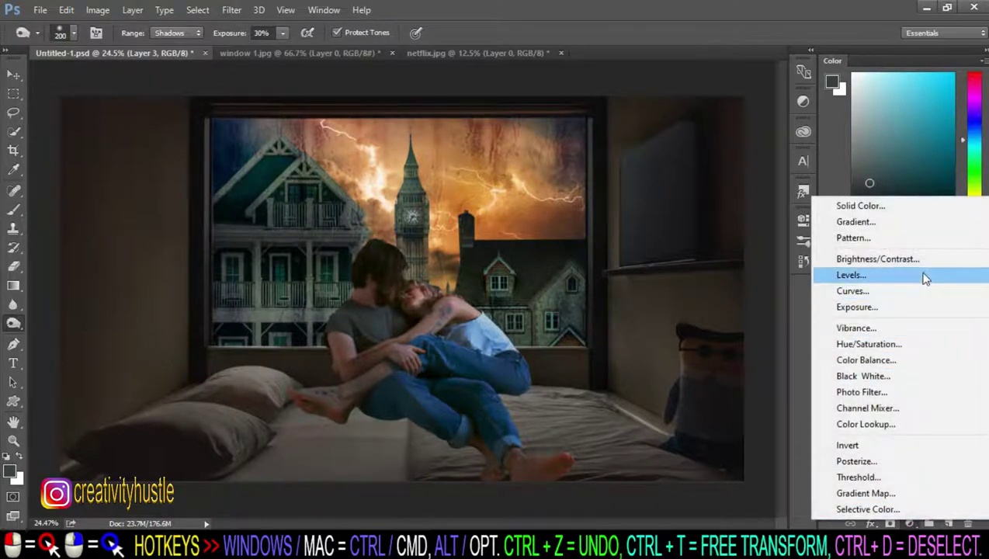
pyautogui.click(924, 264)
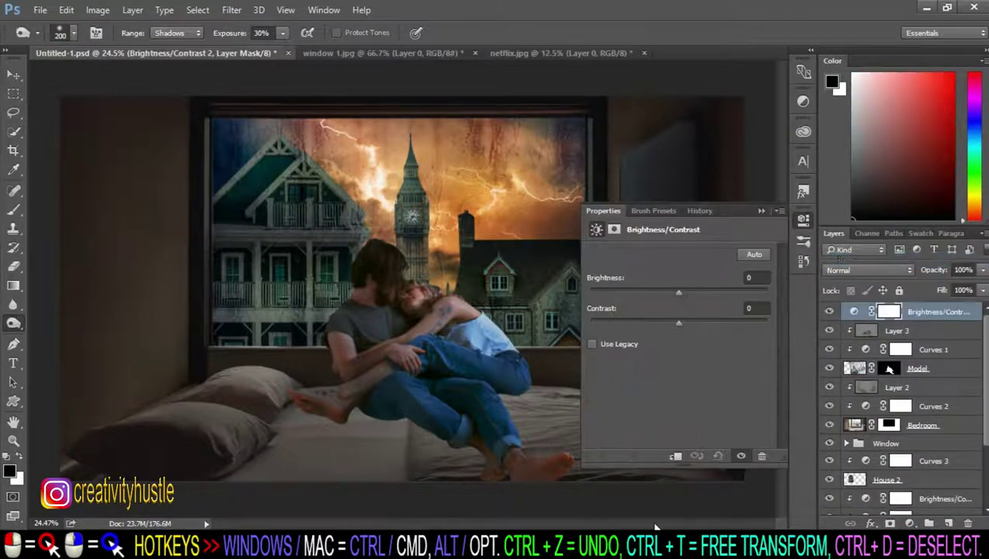
pyautogui.click(677, 458)
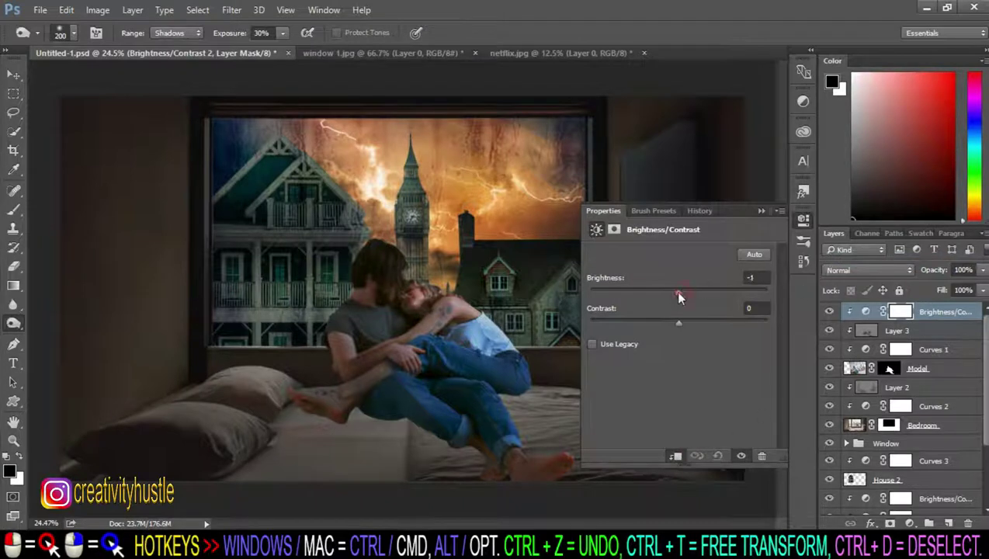
pyautogui.moveTo(678, 296); pyautogui.dragTo(650, 292)
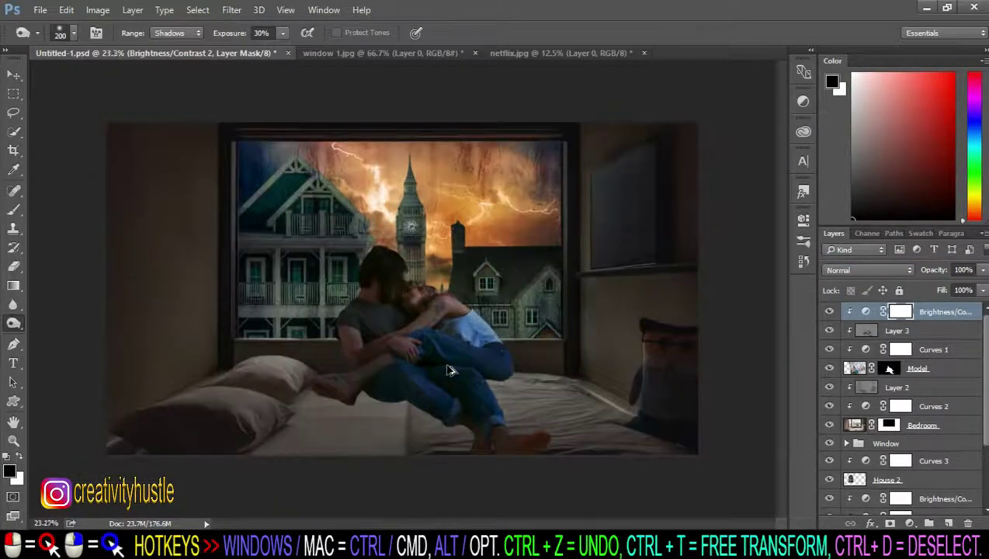
pyautogui.scroll(2, 448, 345)
pyautogui.scroll(-2, 476, 372)
pyautogui.click(865, 312)
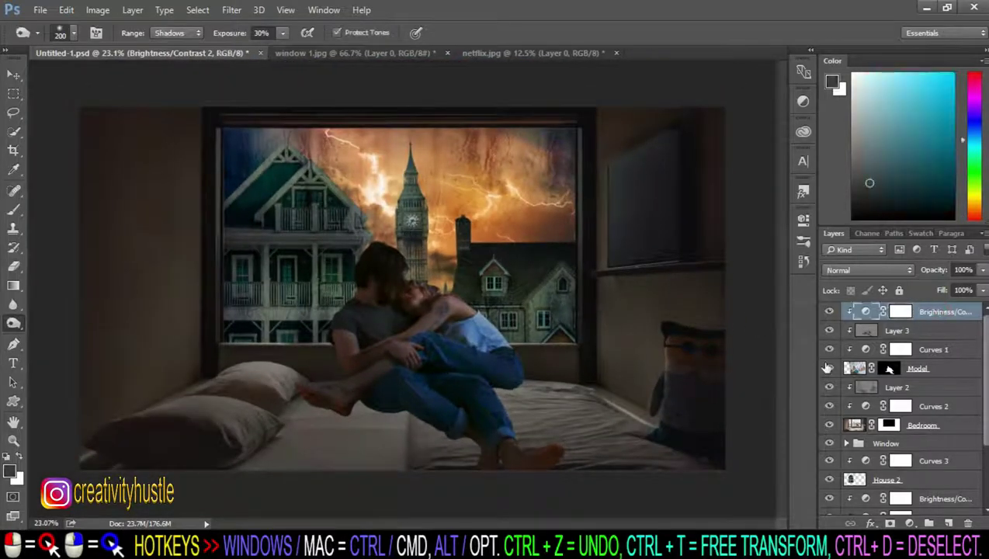
pyautogui.scroll(-2, 598, 336)
pyautogui.scroll(1, 598, 336)
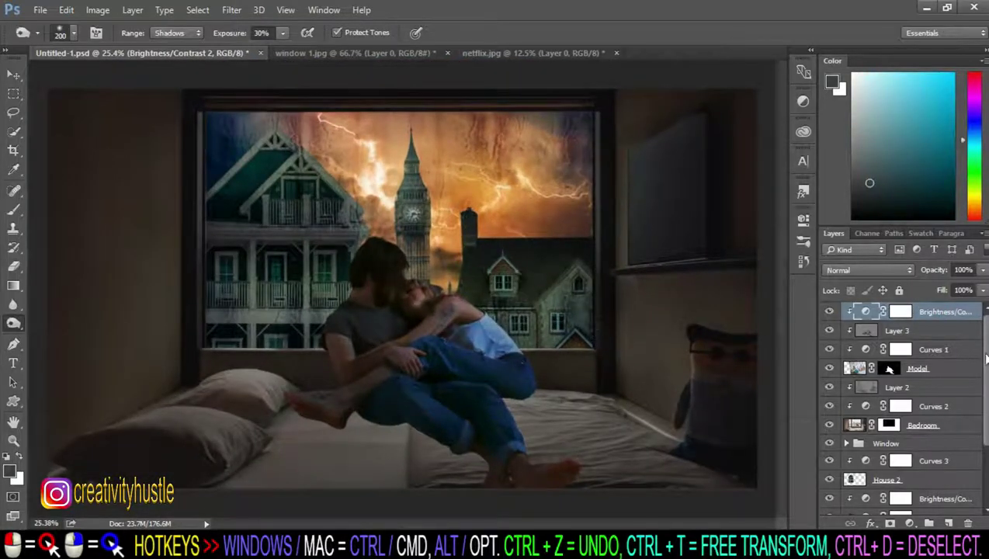
# Step: Close window 1.jpg without saving its changes
pyautogui.click(357, 52)
pyautogui.click(447, 53)
pyautogui.click(500, 215)
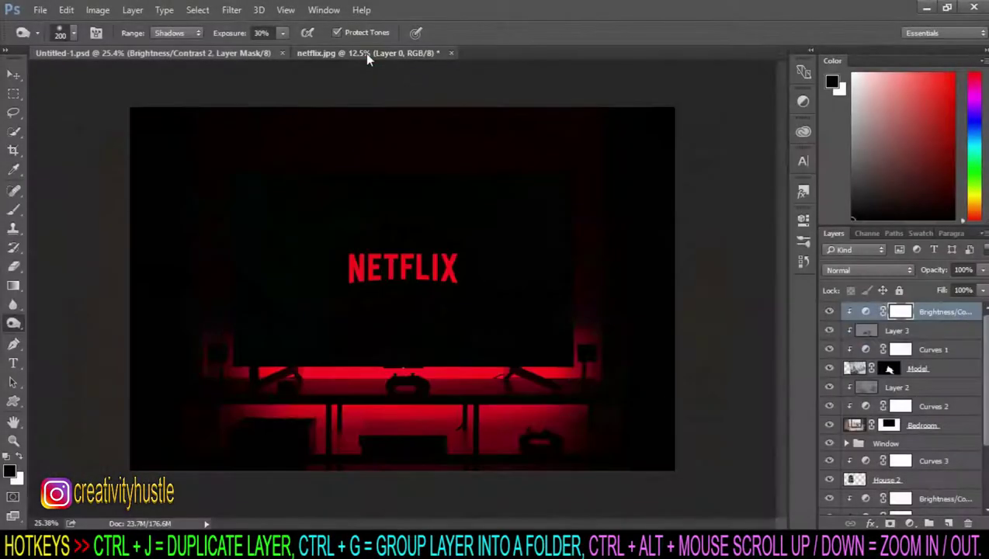
# Step: Trace a closed four-corner Pen path around the NETFLIX logo in netflix.jpg
pyautogui.click(15, 344)
pyautogui.click(78, 343)
pyautogui.scroll(2, 420, 303)
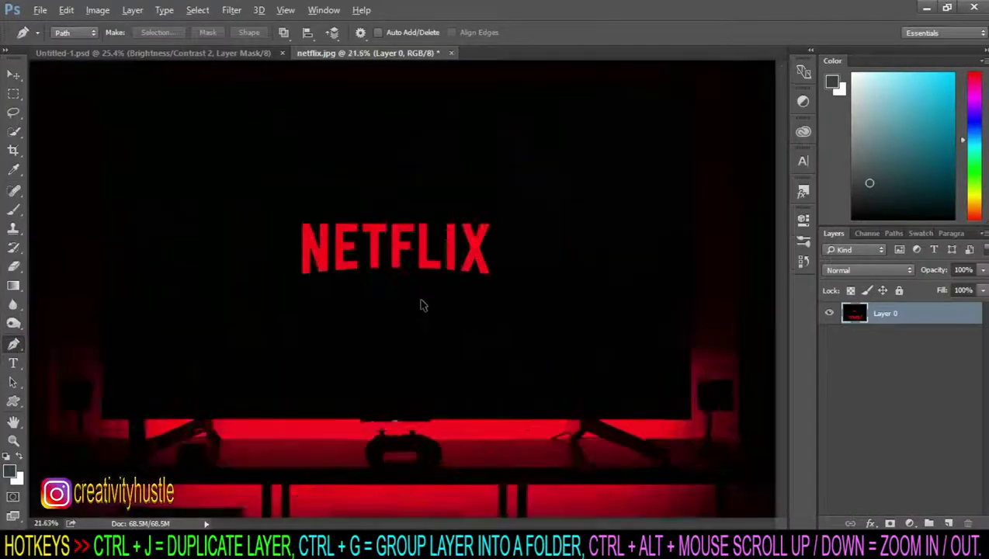
pyautogui.scroll(2, 276, 303)
pyautogui.scroll(2, 259, 268)
pyautogui.scroll(1, 258, 268)
pyautogui.click(220, 171)
pyautogui.click(222, 334)
pyautogui.click(689, 337)
pyautogui.click(694, 186)
pyautogui.click(223, 174)
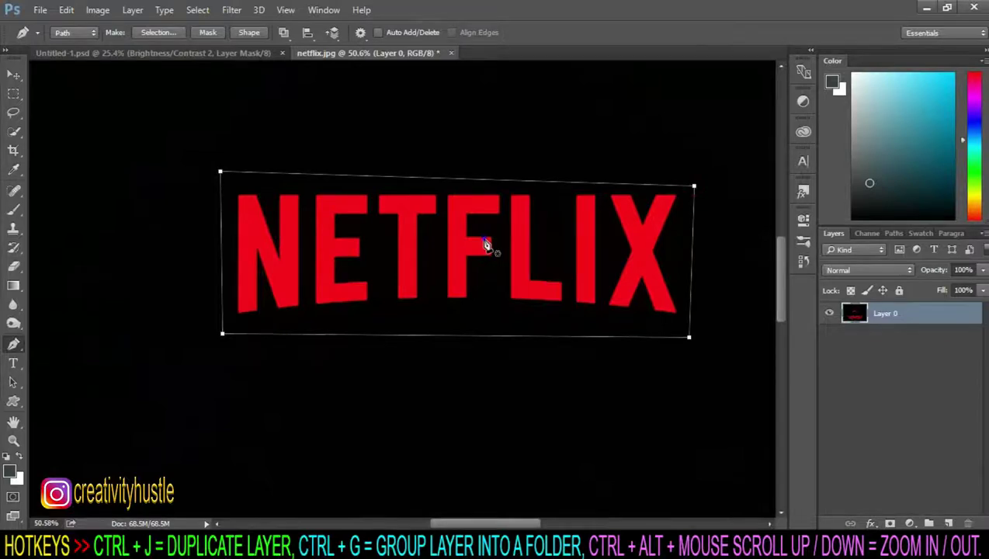
# Step: Turn the path into an unfeathered selection and drag the logo into the bedroom document
pyautogui.rightClick(487, 245)
pyautogui.click(565, 227)
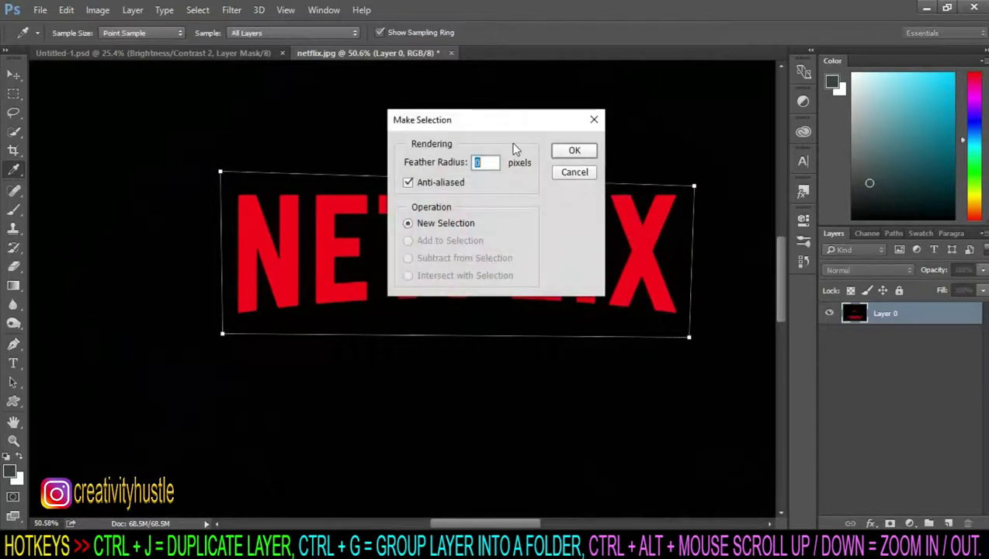
pyautogui.click(573, 150)
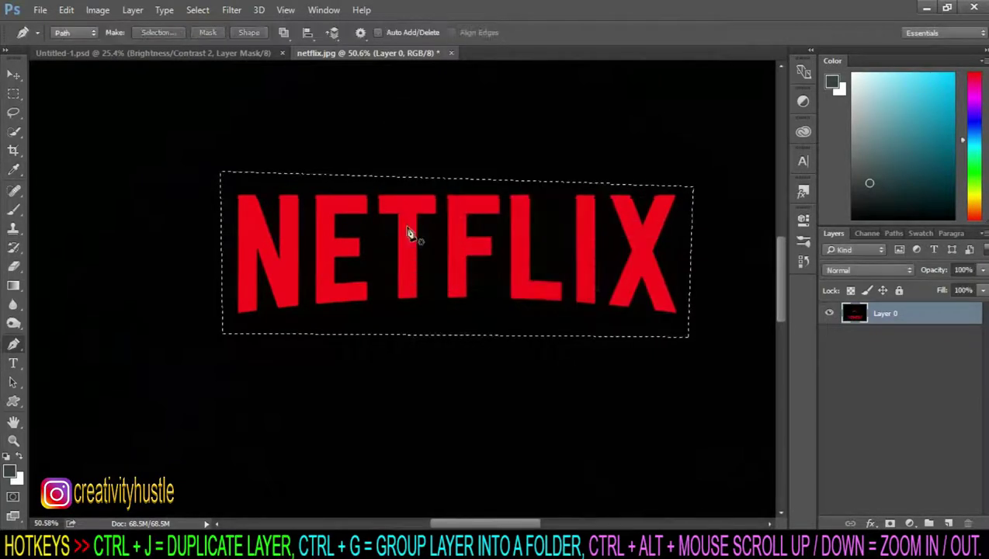
pyautogui.click(14, 76)
pyautogui.moveTo(353, 221); pyautogui.dragTo(636, 262)
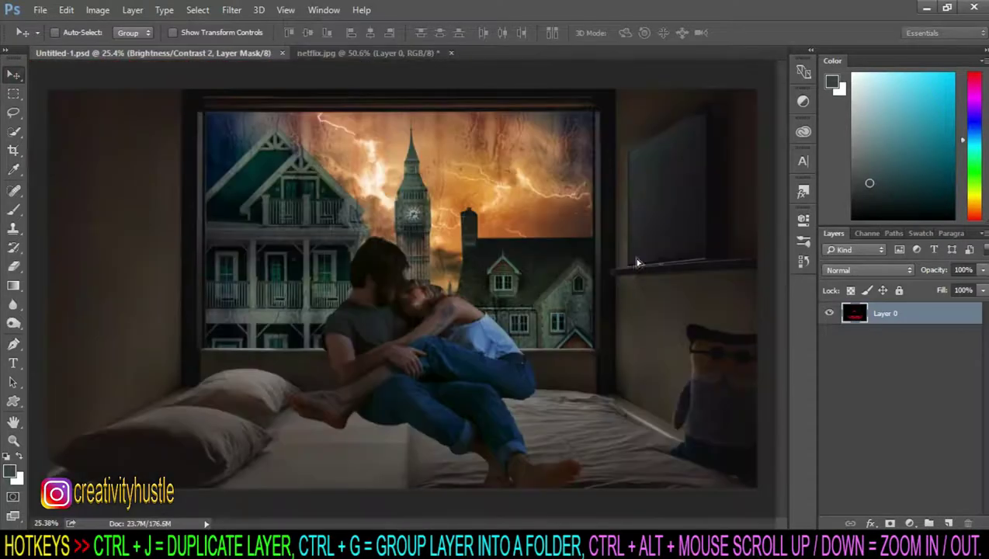
# Step: Rename the dropped logo layer to 'Netflix' and shift the logo left and down
pyautogui.doubleClick(885, 311)
pyautogui.write('Netflix')
pyautogui.press('Return')
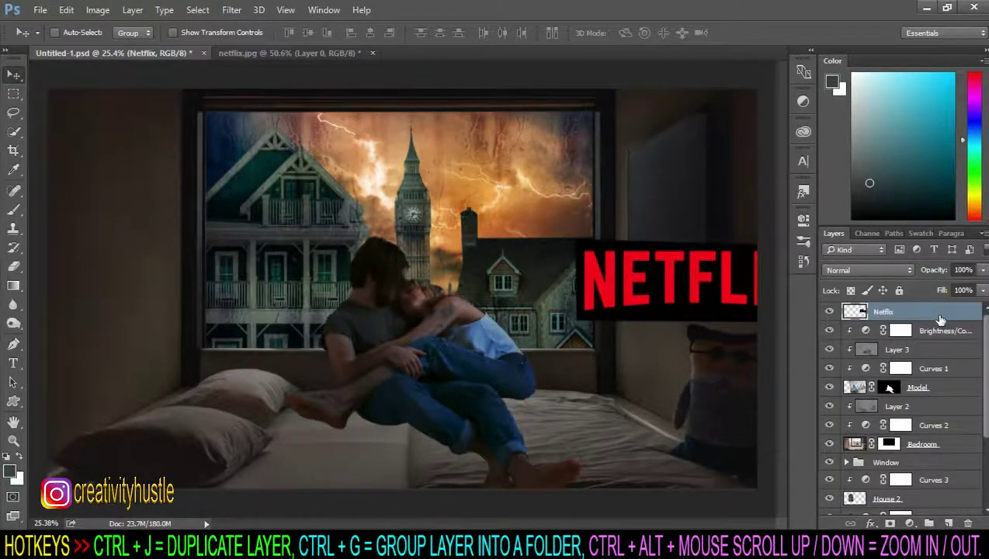
pyautogui.scroll(2, 653, 311)
pyautogui.scroll(1, 652, 310)
pyautogui.scroll(1, 652, 310)
pyautogui.moveTo(652, 311); pyautogui.dragTo(382, 373)
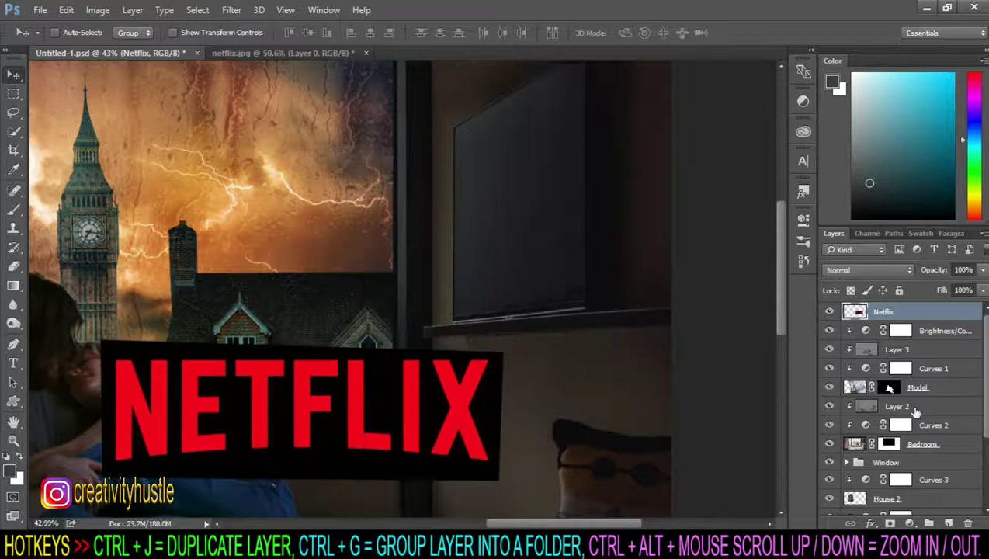
# Step: With the Bedroom layer selected, trace the wall TV screen's four corners with the Pen
pyautogui.click(922, 444)
pyautogui.scroll(1, 451, 199)
pyautogui.click(10, 353)
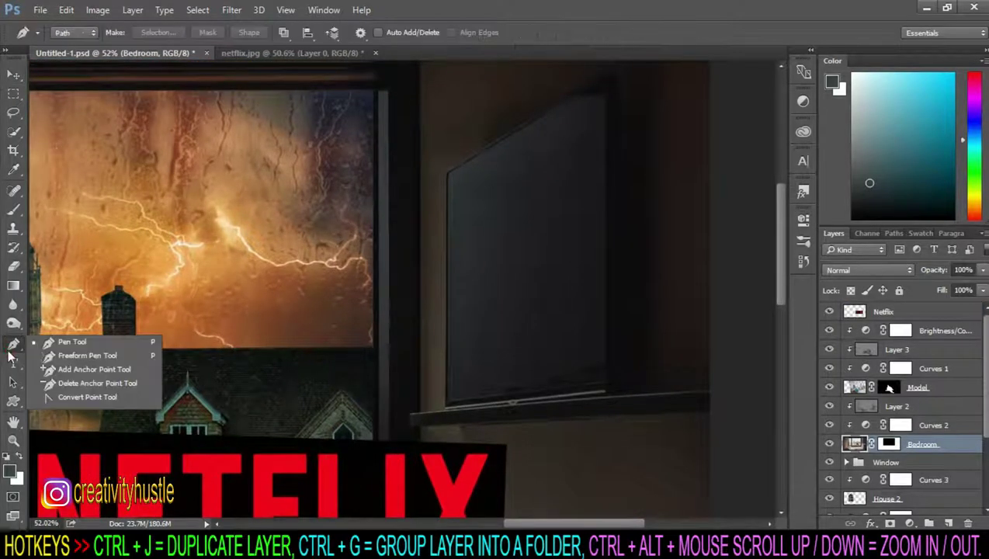
pyautogui.click(69, 341)
pyautogui.keyDown('ctrl'); pyautogui.keyDown('alt'); pyautogui.scroll(2, 602, 230); pyautogui.keyUp('alt'); pyautogui.keyUp('ctrl')
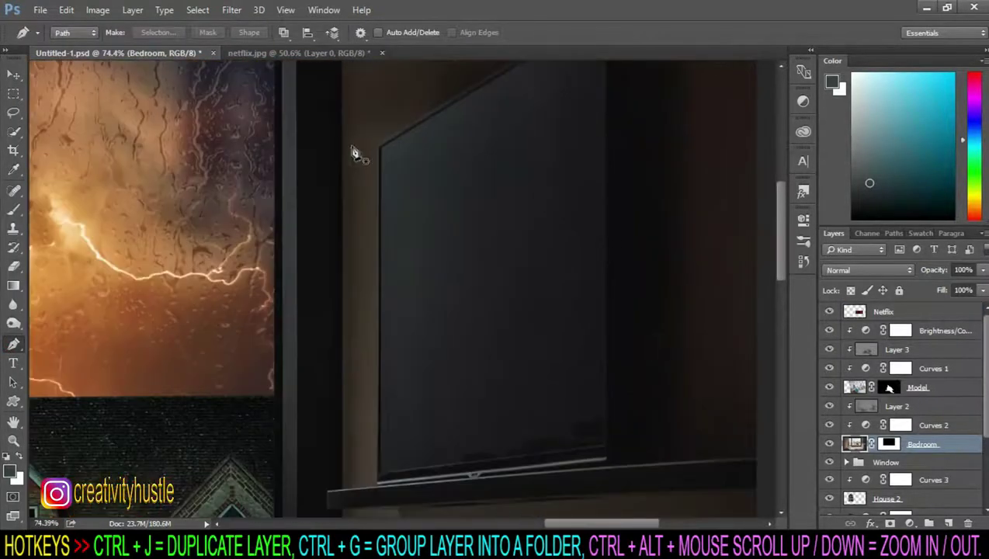
pyautogui.click(380, 183)
pyautogui.click(604, 97)
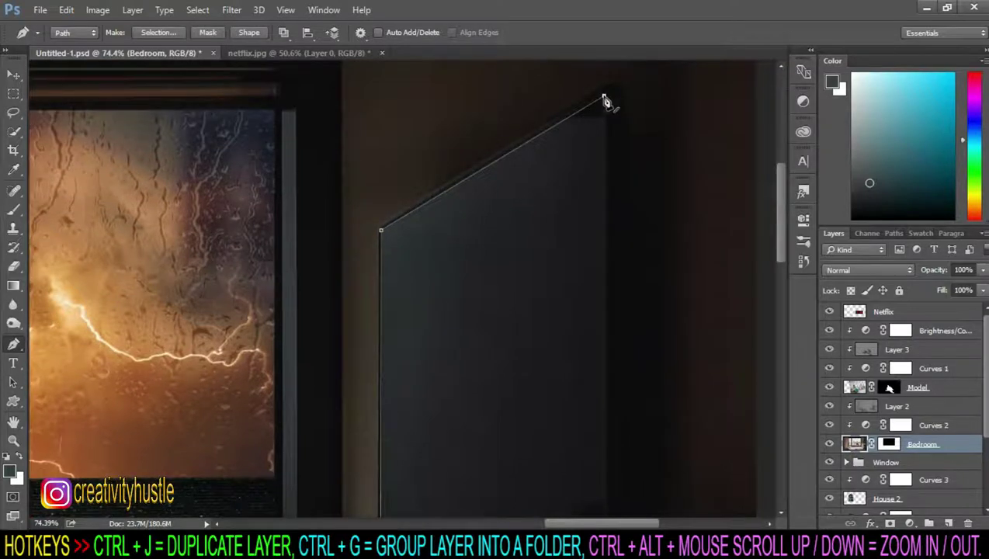
pyautogui.scroll(-3, 605, 256)
pyautogui.click(605, 413)
pyautogui.click(381, 427)
# Step: Convert the TV screen path into a selection
pyautogui.rightClick(547, 388)
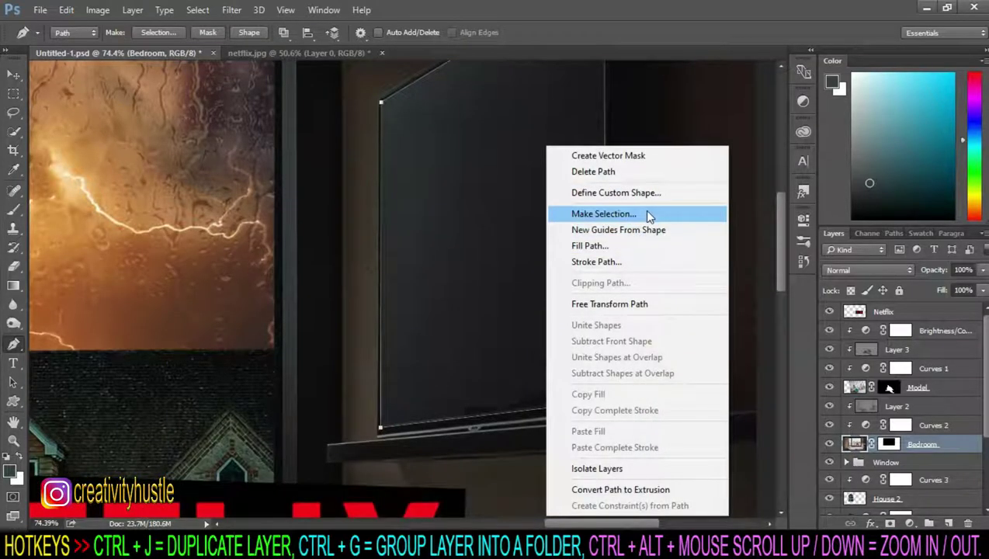
pyautogui.click(650, 214)
pyautogui.click(576, 150)
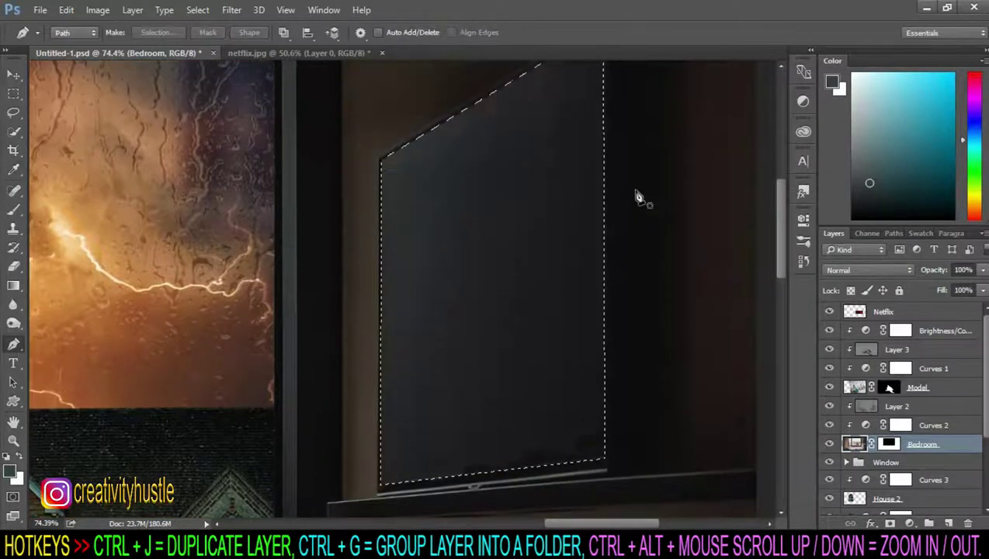
pyautogui.scroll(-1, 638, 198)
pyautogui.scroll(-1, 652, 259)
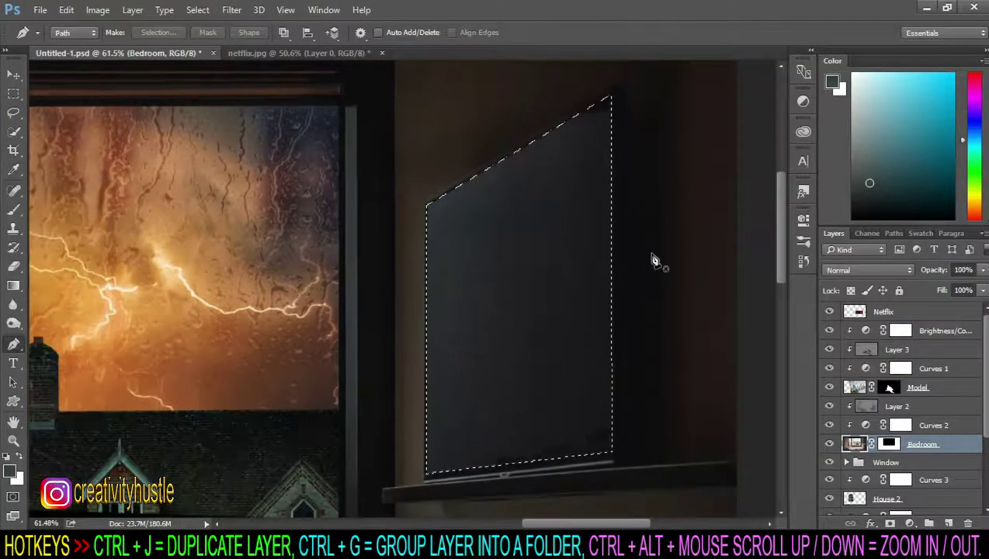
# Step: Copy the TV screen selection to a new layer and release Curves 2 and Layer 2 from clipping
pyautogui.hotkey('ctrl', 'j')
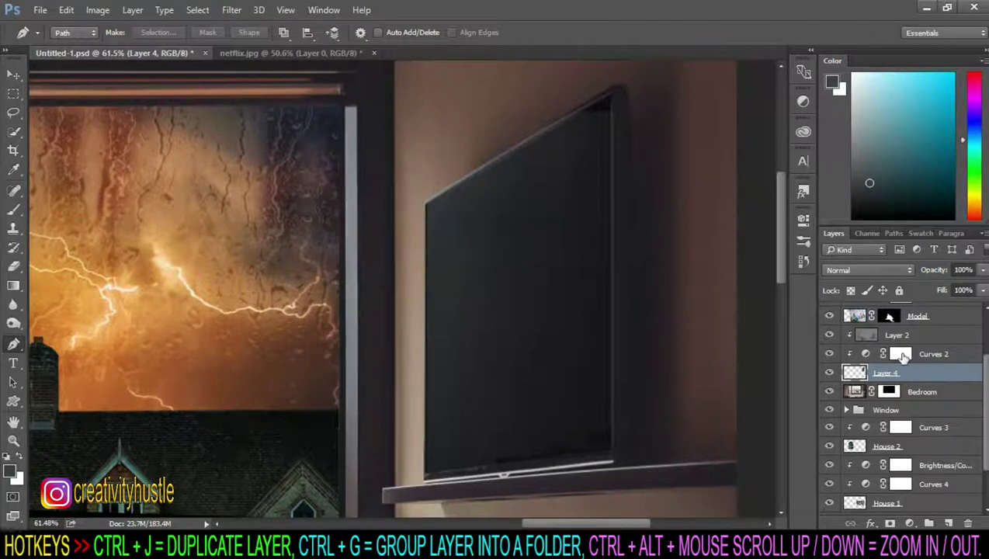
pyautogui.click(939, 353)
pyautogui.keyDown('shift'); pyautogui.click(938, 334); pyautogui.keyUp('shift')
pyautogui.rightClick(939, 334)
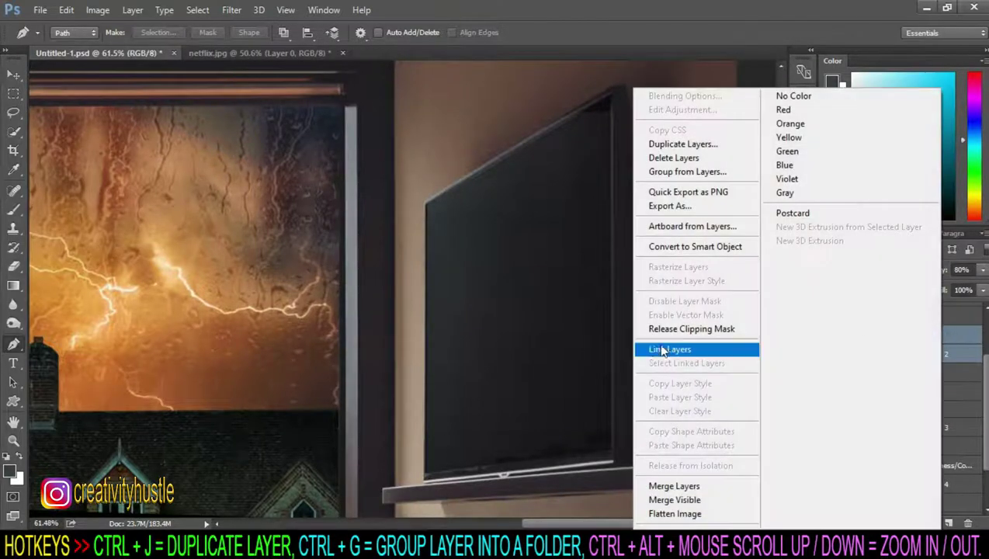
pyautogui.click(686, 330)
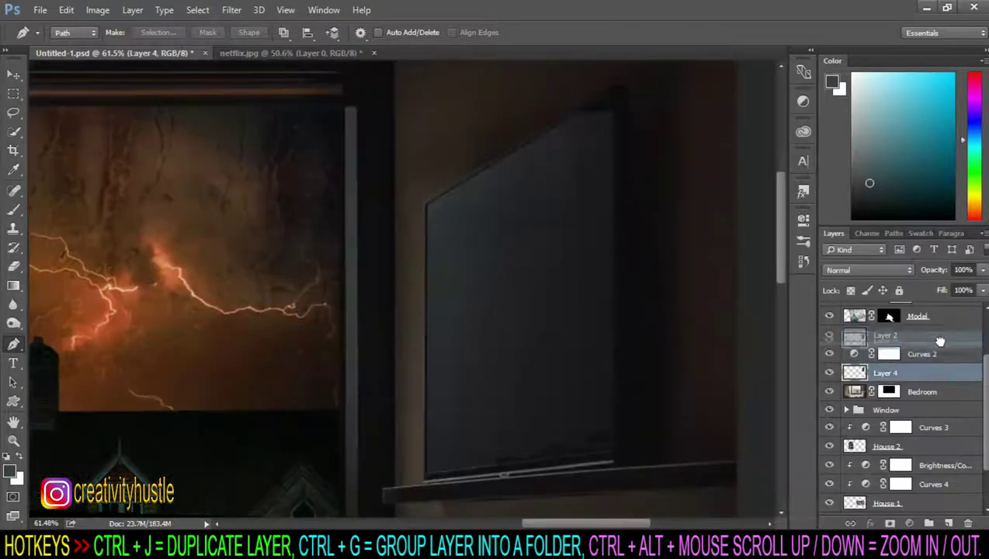
# Step: Move Layer 4 above Layer 2 and Curves 2, then clip those two back to the bedroom
pyautogui.moveTo(936, 378); pyautogui.dragTo(940, 326)
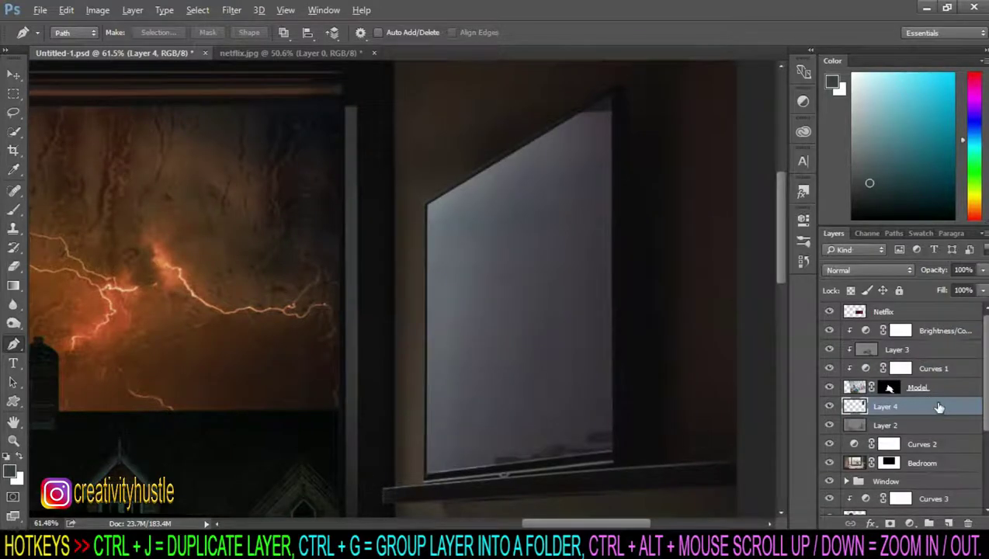
pyautogui.click(936, 425)
pyautogui.keyDown('shift'); pyautogui.click(937, 443); pyautogui.keyUp('shift')
pyautogui.rightClick(936, 444)
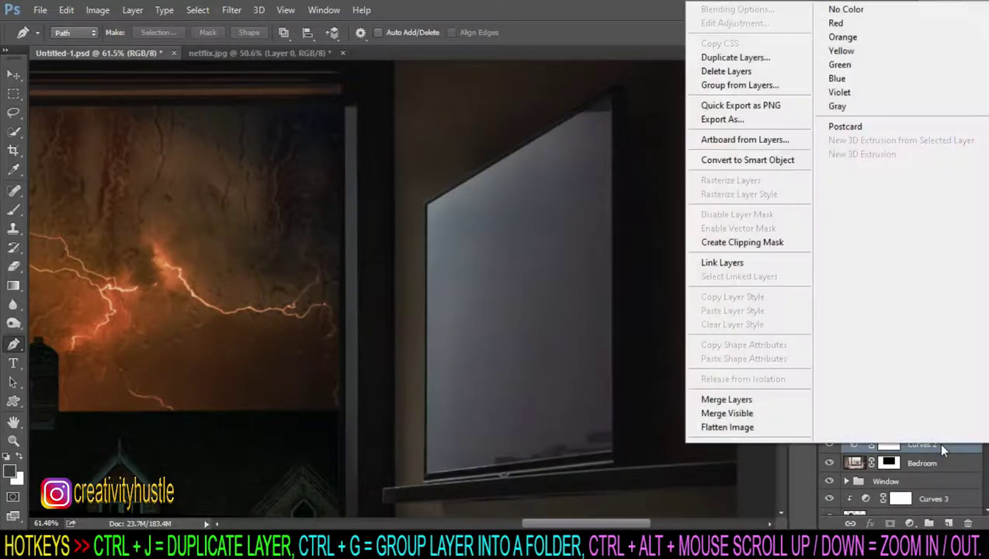
pyautogui.click(795, 244)
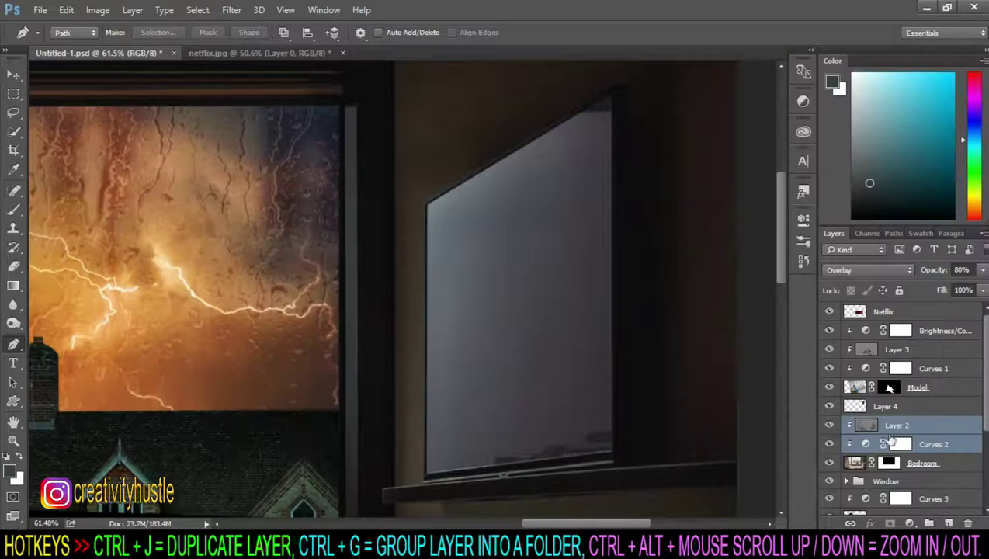
pyautogui.click(830, 407)
pyautogui.click(830, 407)
# Step: Rename Layer 4 to 'TV screen' and stack the Netflix layer directly above it
pyautogui.click(916, 412)
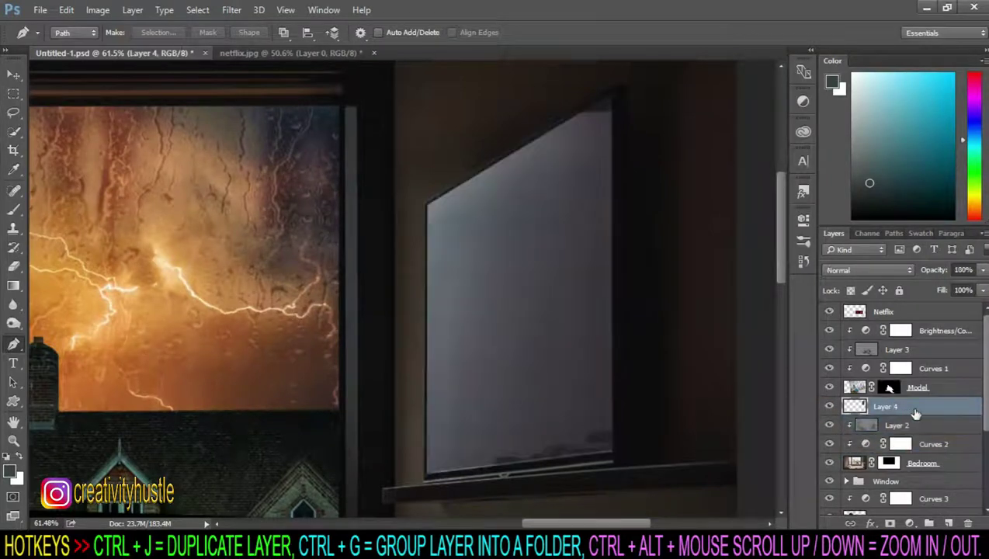
pyautogui.scroll(-3, 498, 381)
pyautogui.scroll(1, 546, 403)
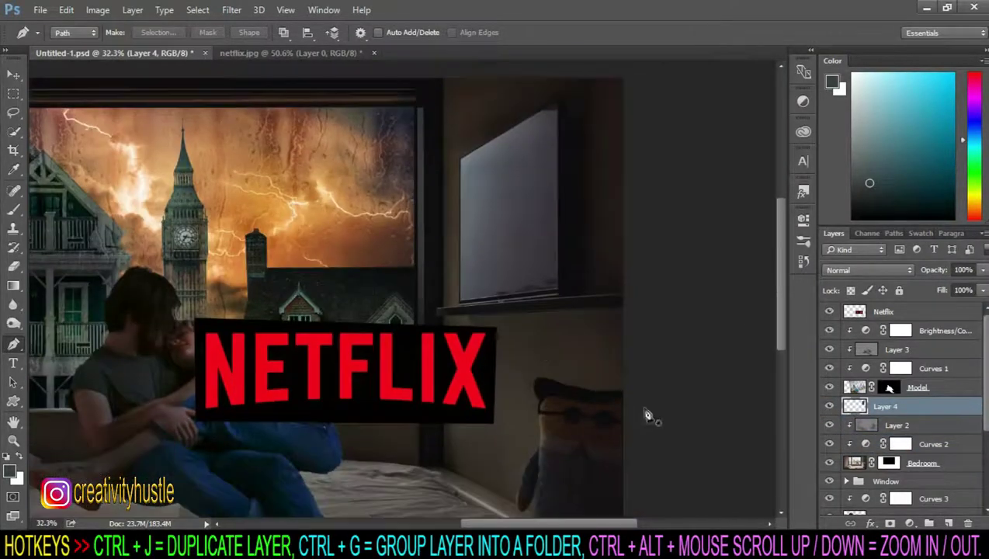
pyautogui.scroll(1, 647, 415)
pyautogui.doubleClick(887, 408)
pyautogui.write('S')
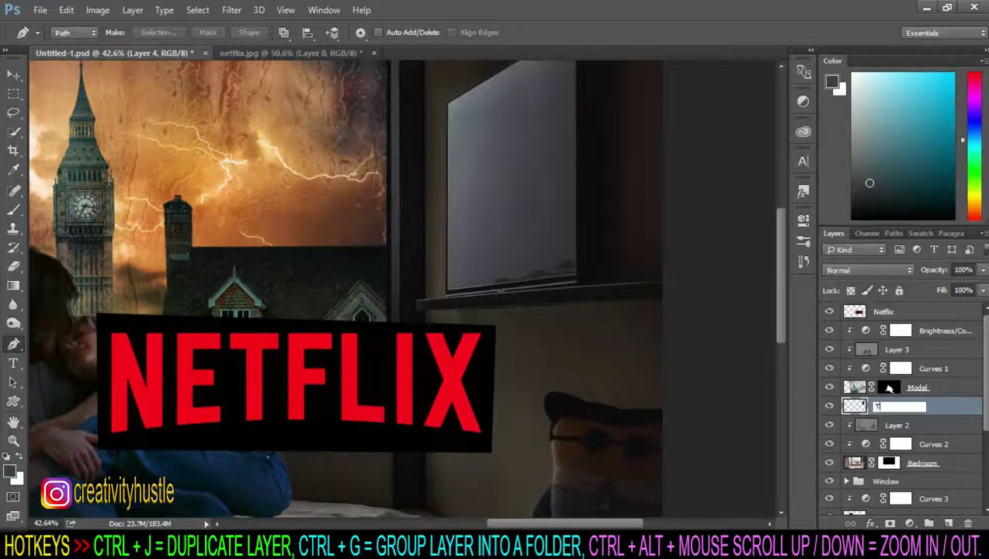
pyautogui.write('V screen')
pyautogui.press('Return')
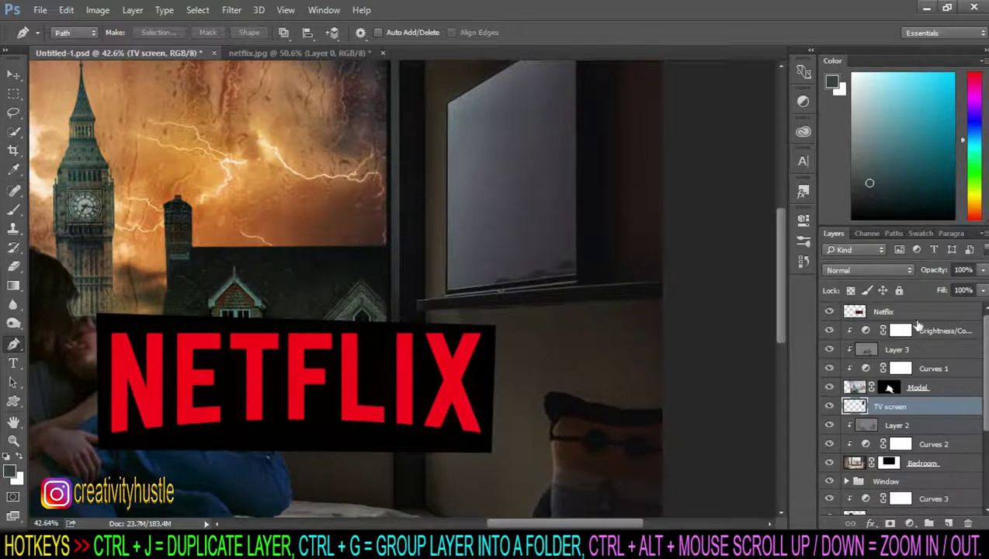
pyautogui.moveTo(916, 314); pyautogui.dragTo(922, 398)
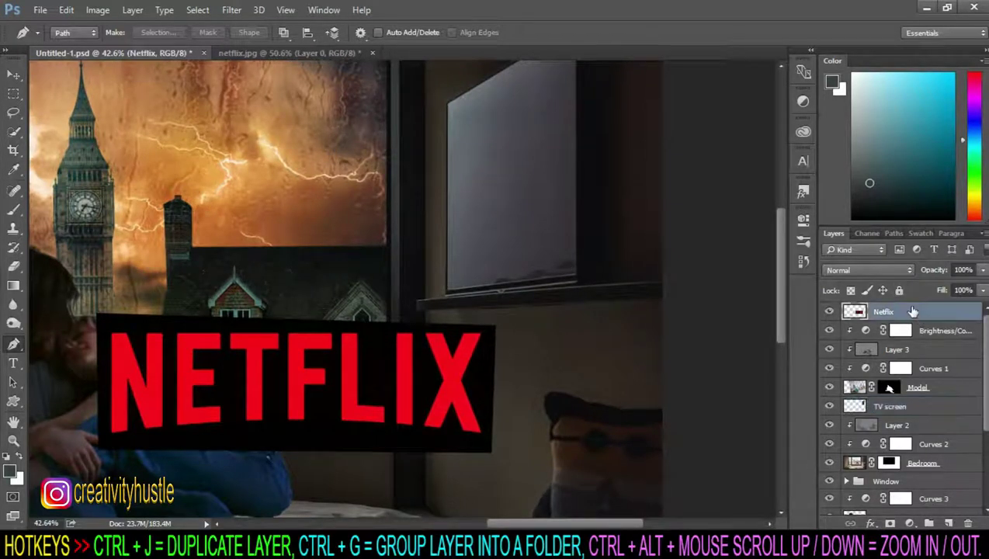
pyautogui.click(935, 406)
# Step: Replace the TV screen layer's gradient overlay with a near-black #020001 Color Overlay sampled from the canvas
pyautogui.doubleClick(943, 406)
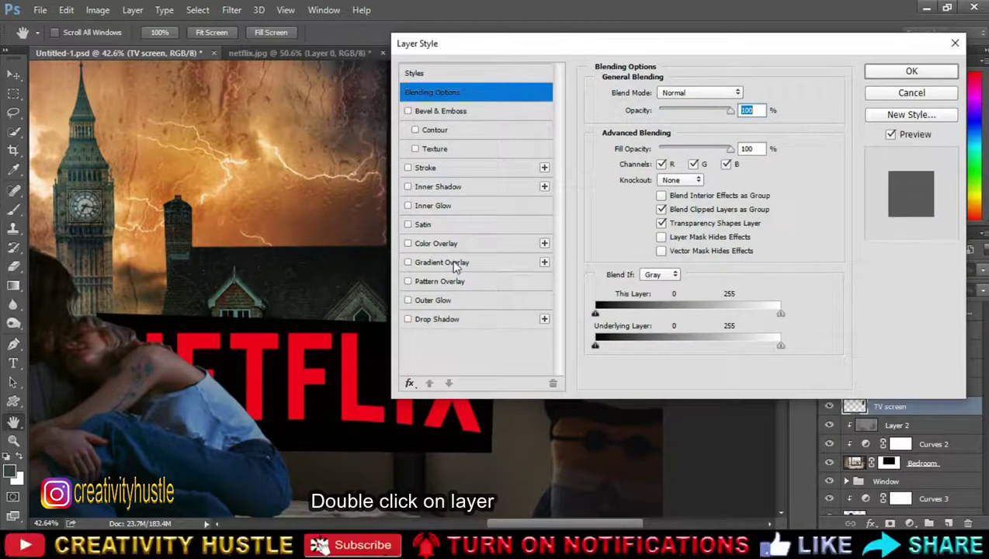
pyautogui.click(441, 262)
pyautogui.click(408, 262)
pyautogui.click(408, 243)
pyautogui.click(437, 243)
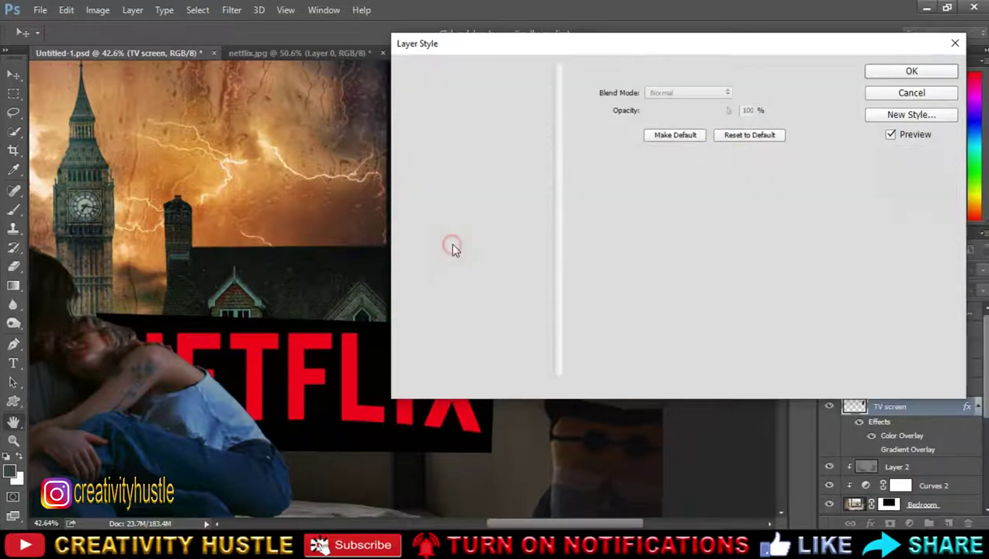
pyautogui.click(747, 92)
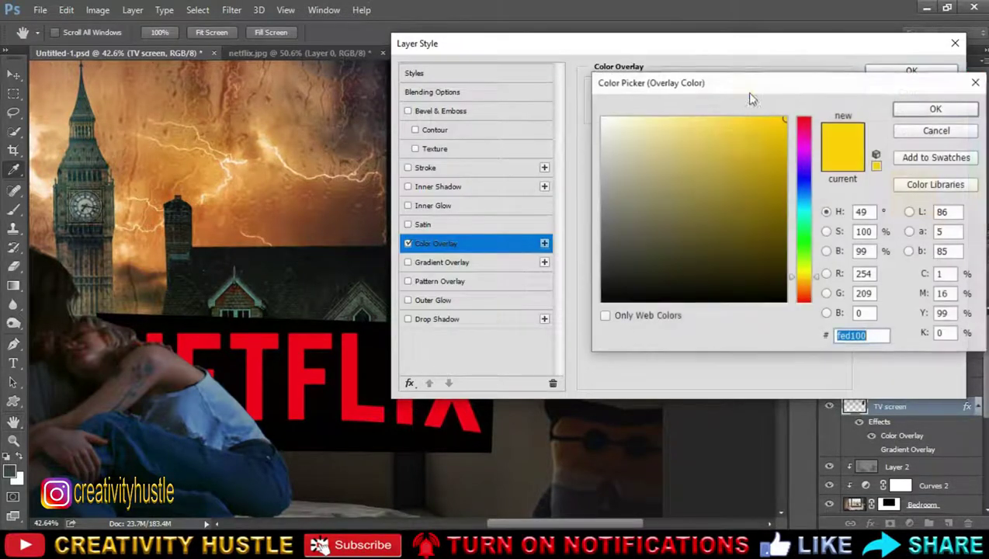
pyautogui.click(334, 425)
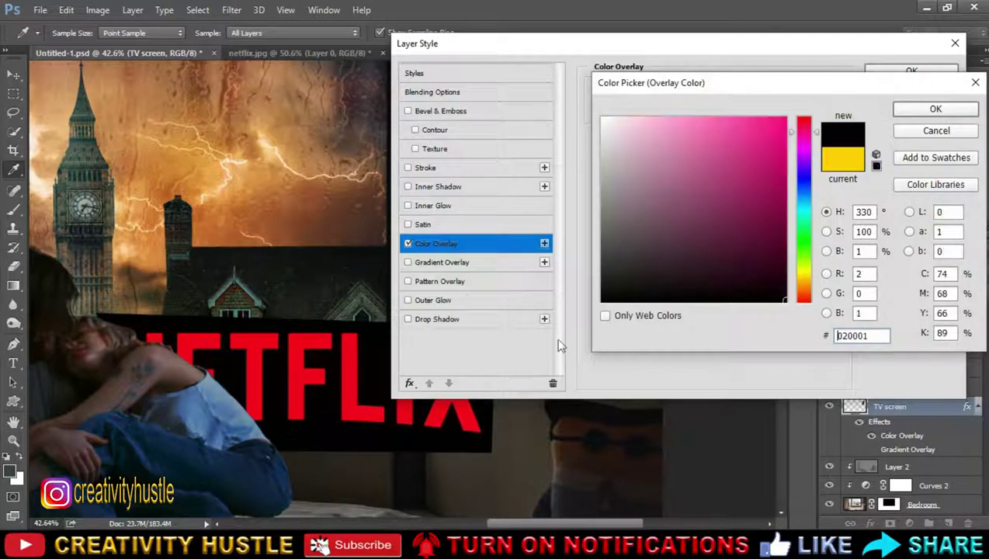
pyautogui.click(936, 110)
pyautogui.click(915, 71)
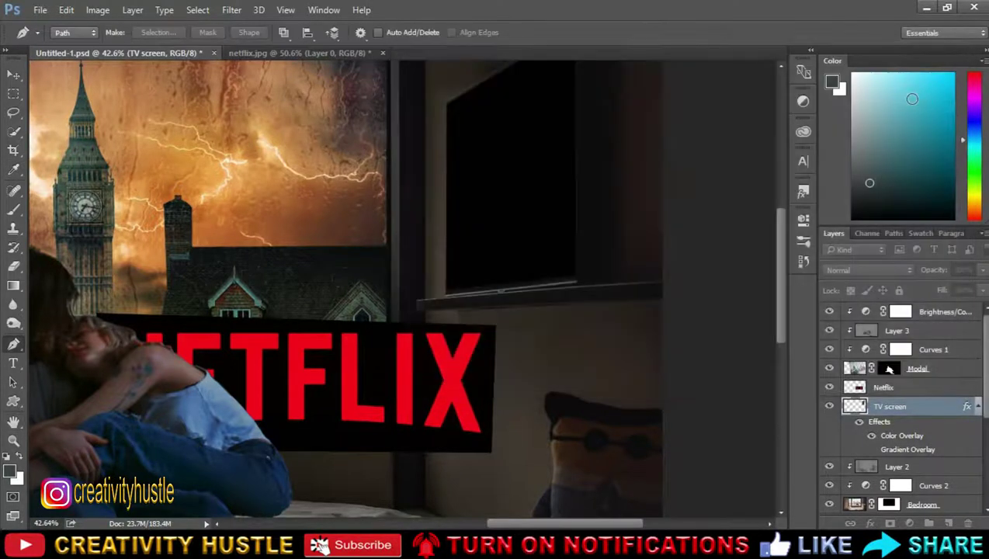
pyautogui.scroll(3, 614, 241)
# Step: Move the Netflix logo over the wall TV and scale it down to screen size
pyautogui.click(932, 388)
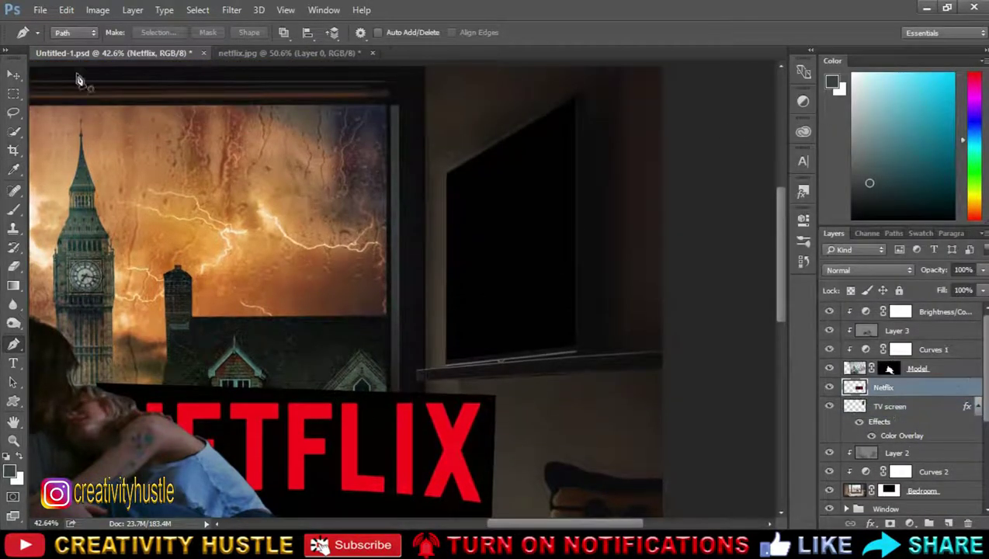
pyautogui.click(14, 74)
pyautogui.moveTo(441, 375); pyautogui.dragTo(619, 243)
pyautogui.scroll(-2, 619, 243)
pyautogui.hotkey('ctrl', 't')
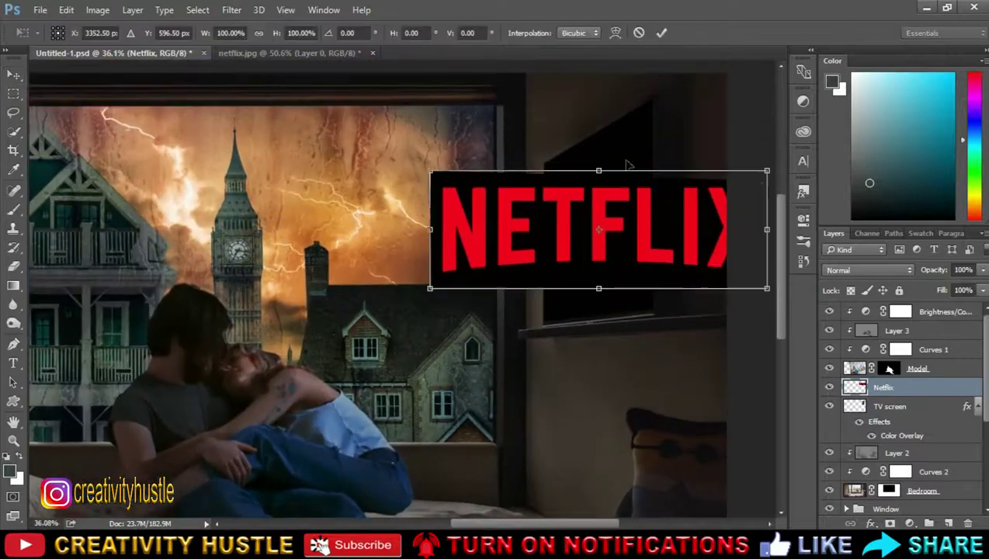
pyautogui.moveTo(765, 166); pyautogui.dragTo(687, 180)
pyautogui.press('Return')
# Step: Distort the logo's four corners to match the TV screen's slanted edges
pyautogui.hotkey('ctrl', 't')
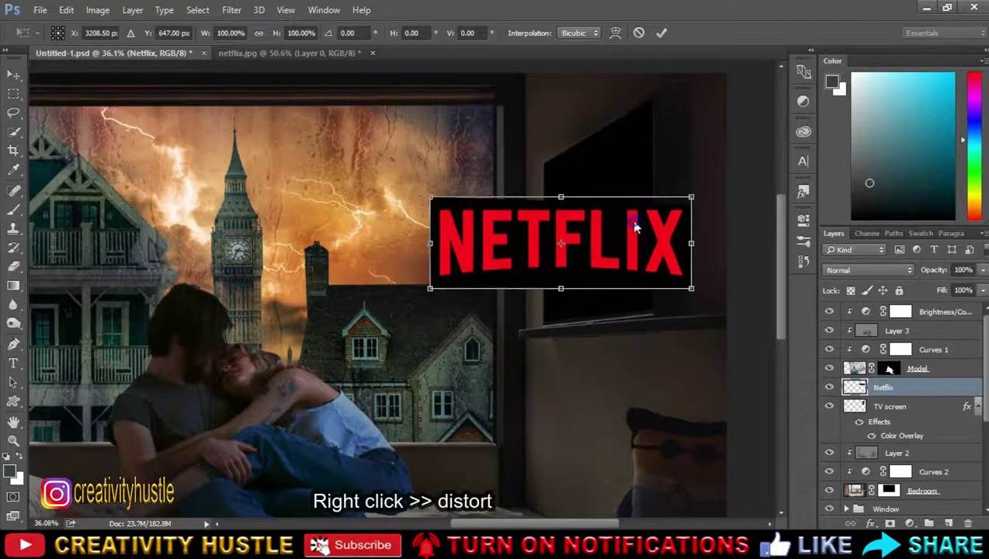
pyautogui.rightClick(633, 222)
pyautogui.click(671, 301)
pyautogui.moveTo(430, 198); pyautogui.dragTo(479, 189)
pyautogui.moveTo(430, 288); pyautogui.dragTo(476, 294)
pyautogui.moveTo(691, 196); pyautogui.dragTo(691, 123)
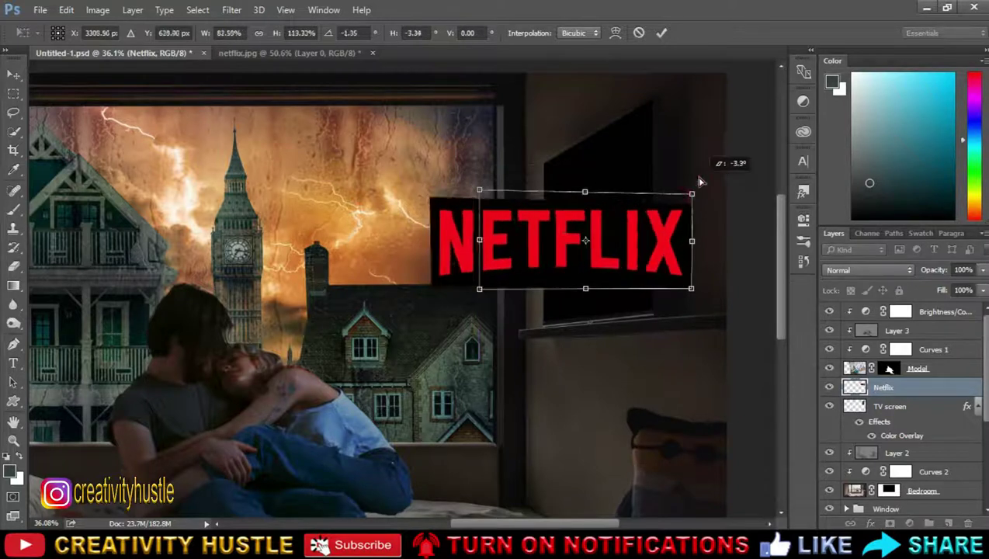
pyautogui.moveTo(471, 289); pyautogui.dragTo(535, 296)
pyautogui.moveTo(479, 189); pyautogui.dragTo(534, 189)
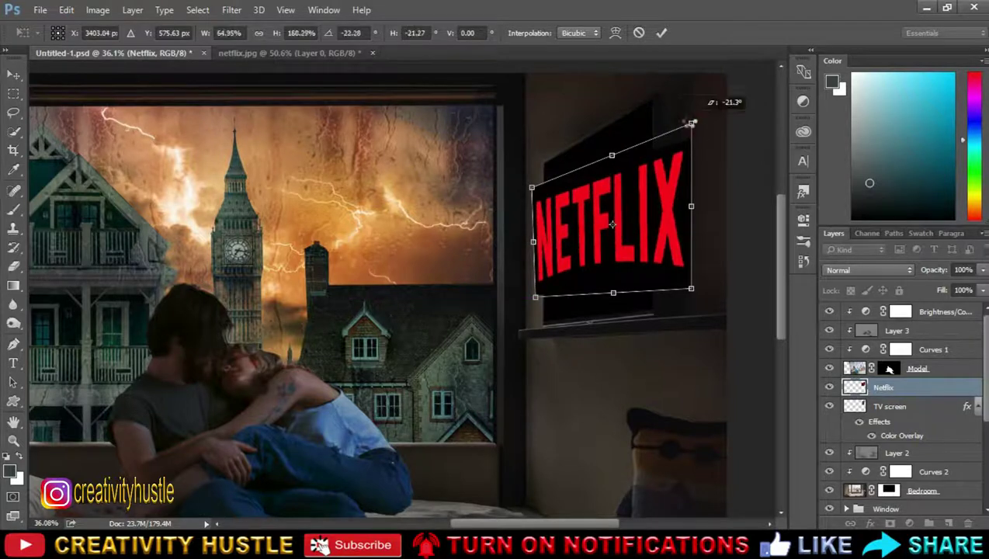
pyautogui.moveTo(691, 123); pyautogui.dragTo(662, 124)
pyautogui.moveTo(692, 288); pyautogui.dragTo(675, 288)
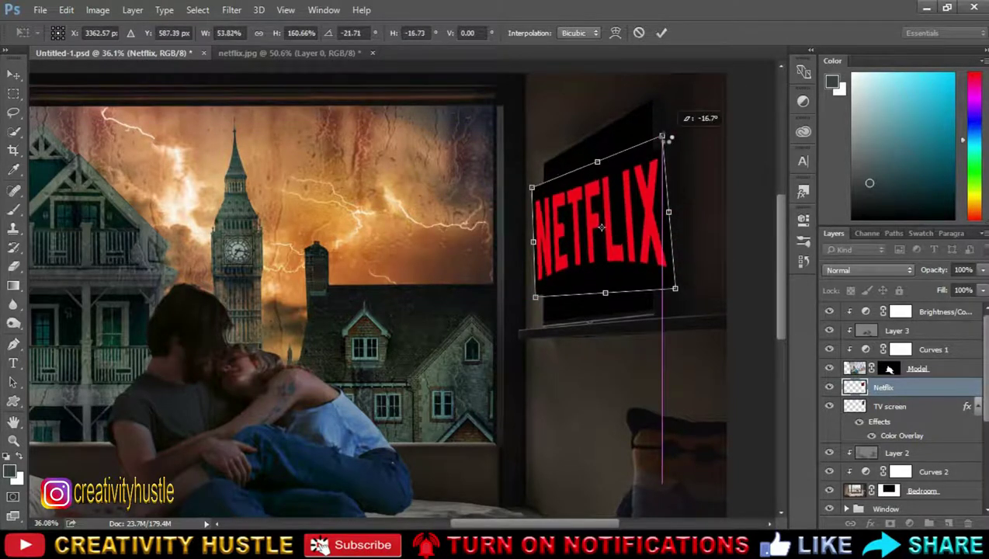
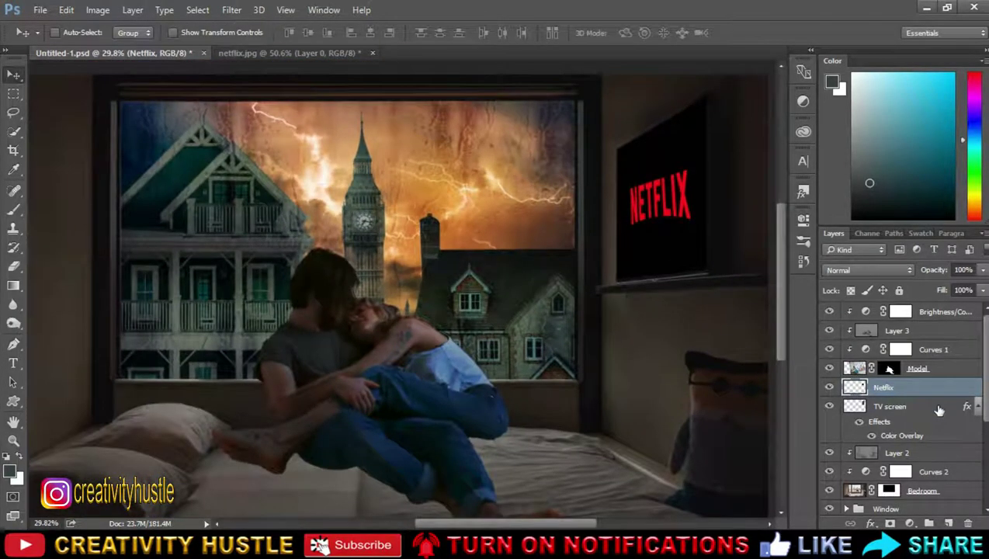
# Step: Add a new layer above Layer 2 and clip it to the bedroom layer below
pyautogui.scroll(-2, 939, 410)
pyautogui.click(942, 451)
pyautogui.click(934, 414)
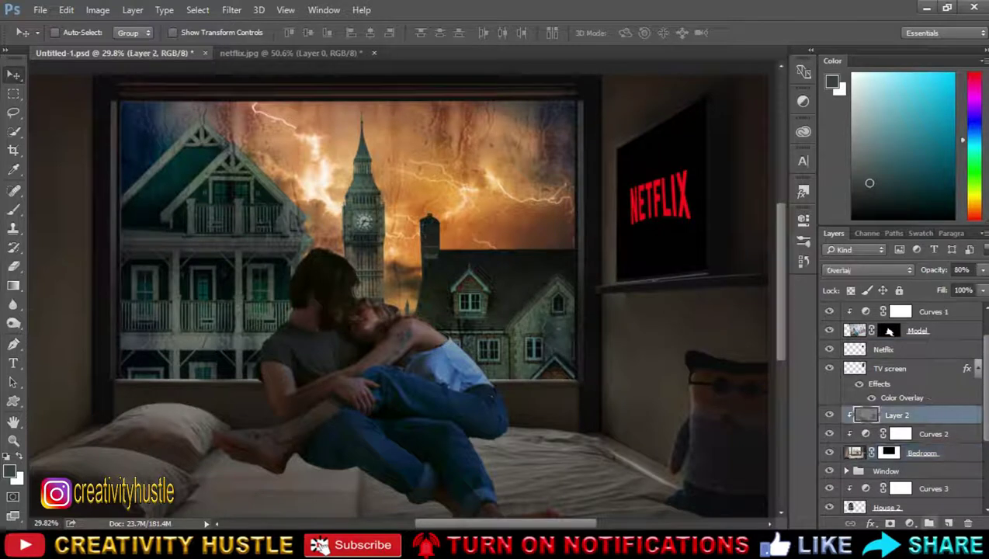
pyautogui.click(950, 522)
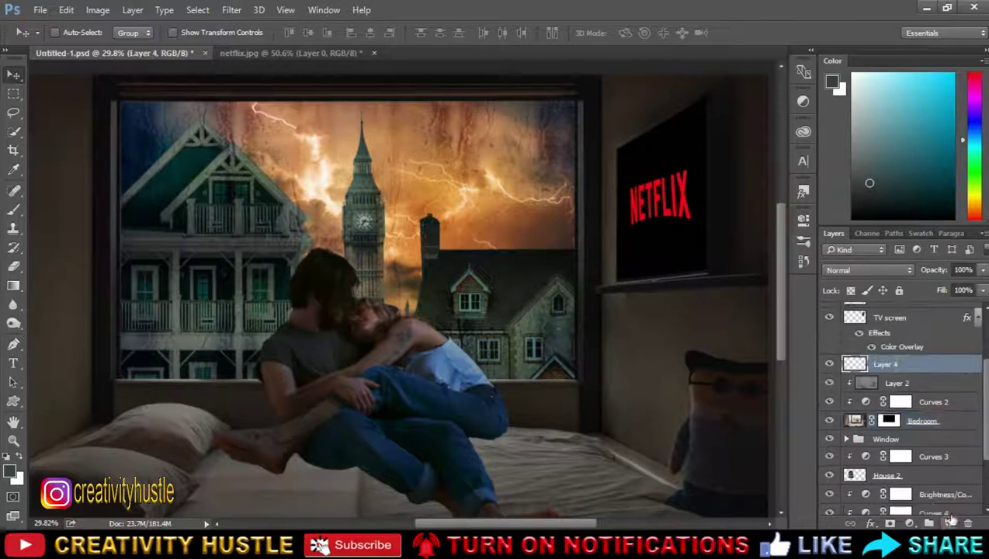
pyautogui.rightClick(939, 371)
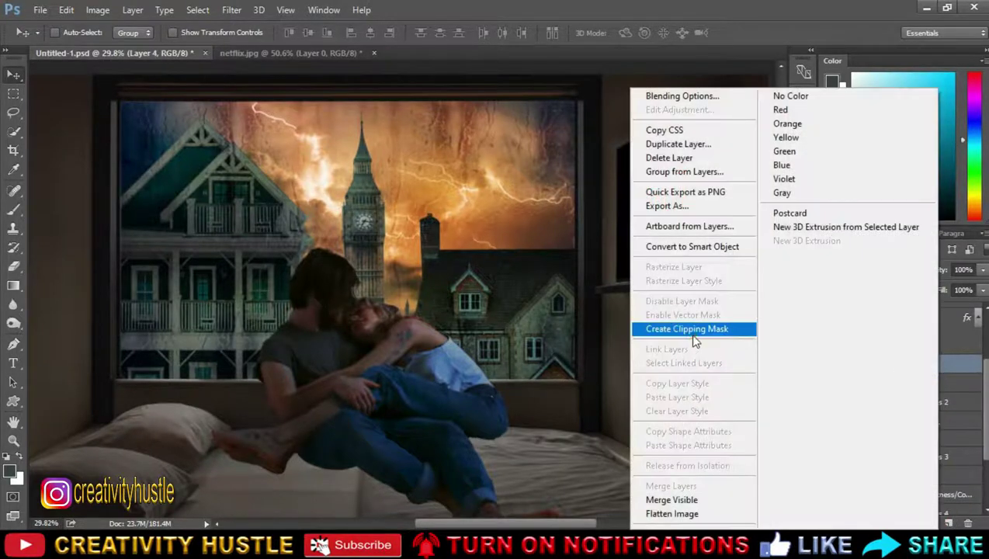
pyautogui.click(693, 330)
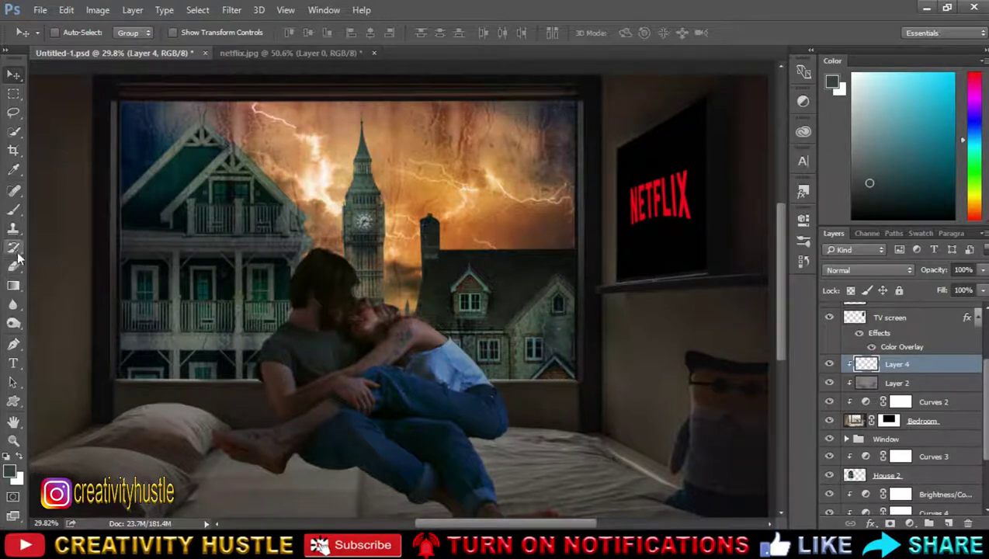
# Step: Paint black with a 250 px soft brush over the shelf and wall under the TV
pyautogui.click(13, 209)
pyautogui.click(100, 203)
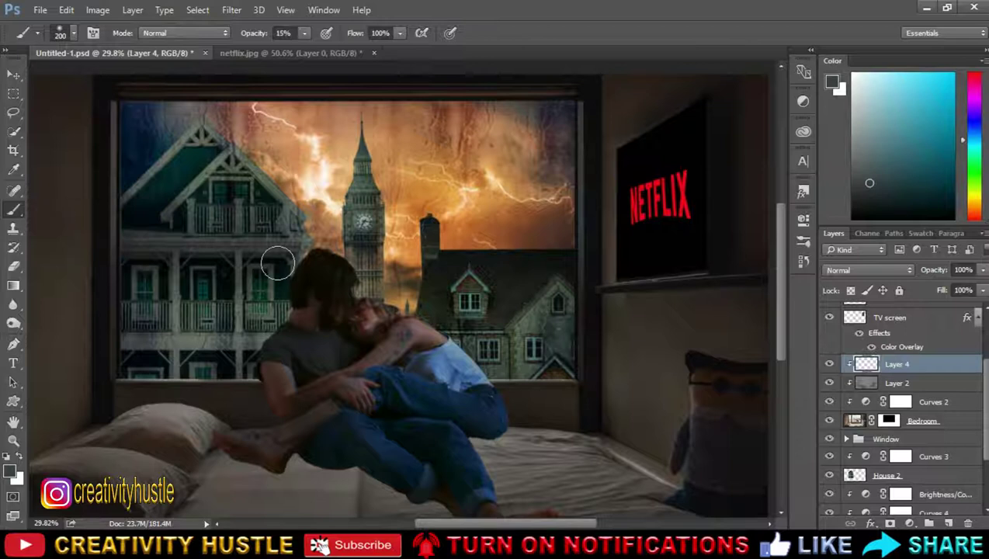
pyautogui.press(']')
pyautogui.click(624, 316)
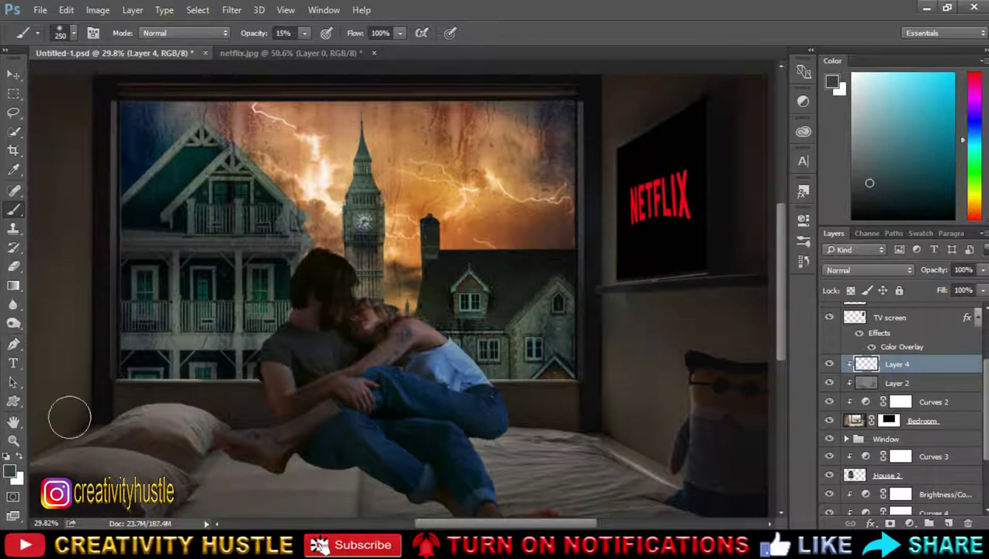
pyautogui.click(10, 458)
pyautogui.moveTo(605, 296); pyautogui.dragTo(680, 288)
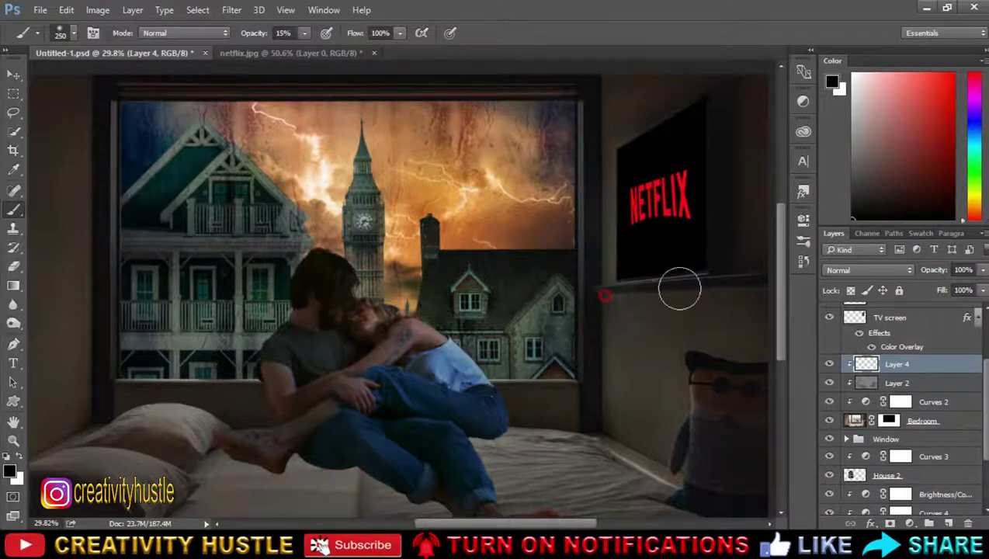
pyautogui.moveTo(654, 358); pyautogui.dragTo(653, 420)
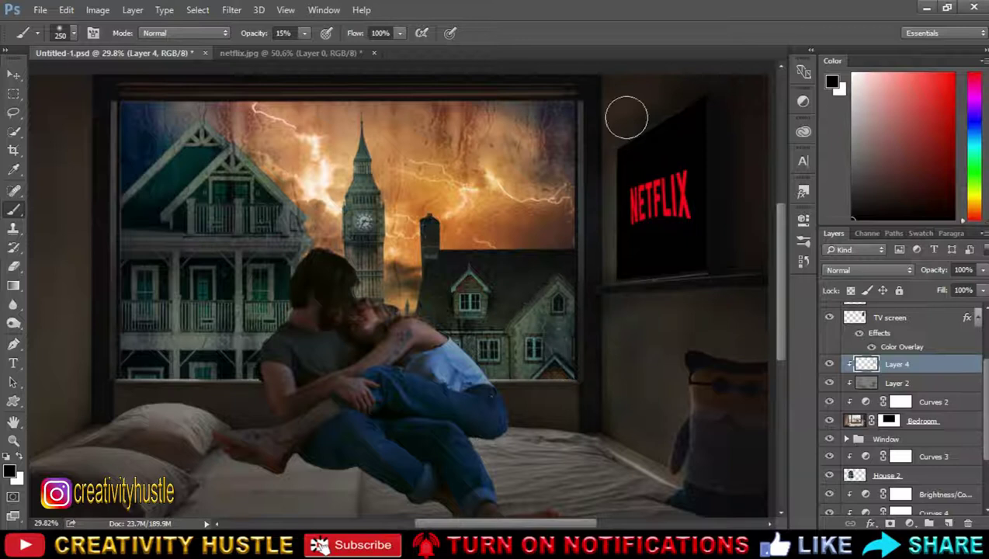
# Step: Set the shadow layer's opacity to 50% and compare it on and off
pyautogui.keyDown('alt'); pyautogui.scroll(-2, 683, 315); pyautogui.keyUp('alt')
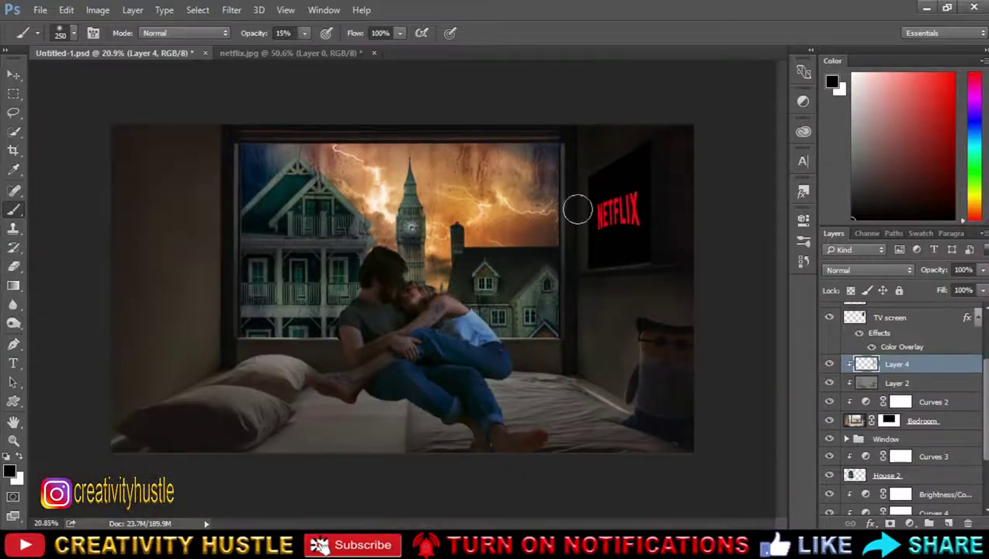
pyautogui.click(830, 364)
pyautogui.click(830, 364)
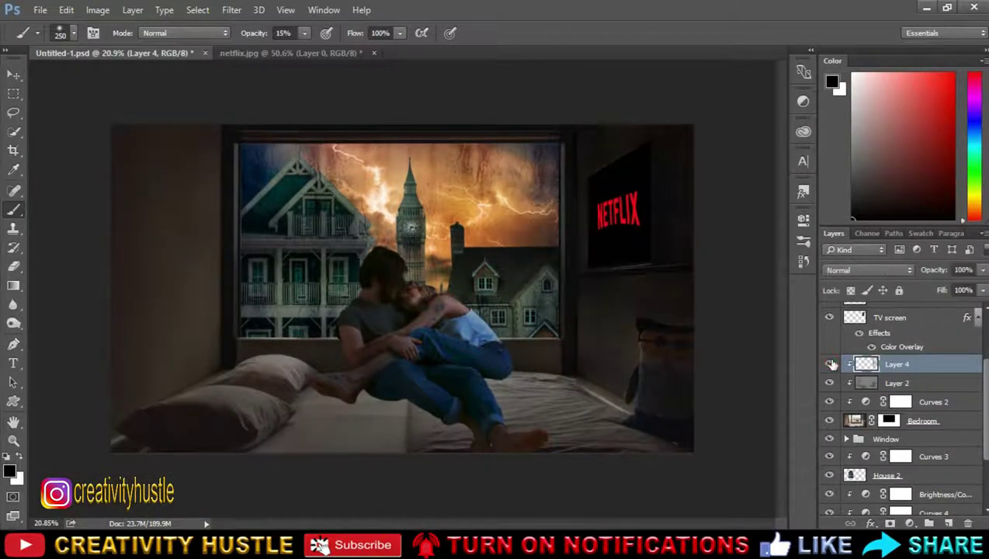
pyautogui.write('50')
pyautogui.press('Return')
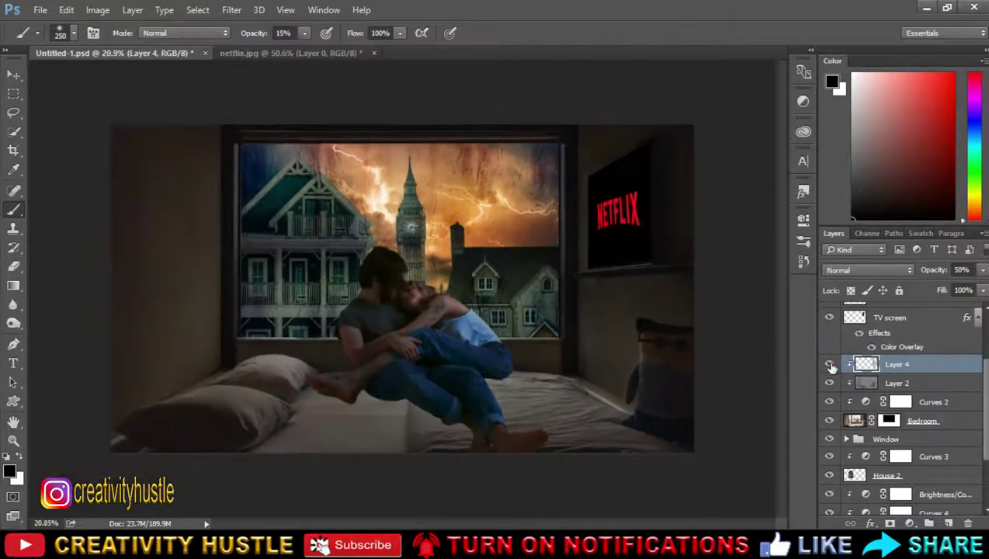
pyautogui.click(829, 364)
pyautogui.click(830, 364)
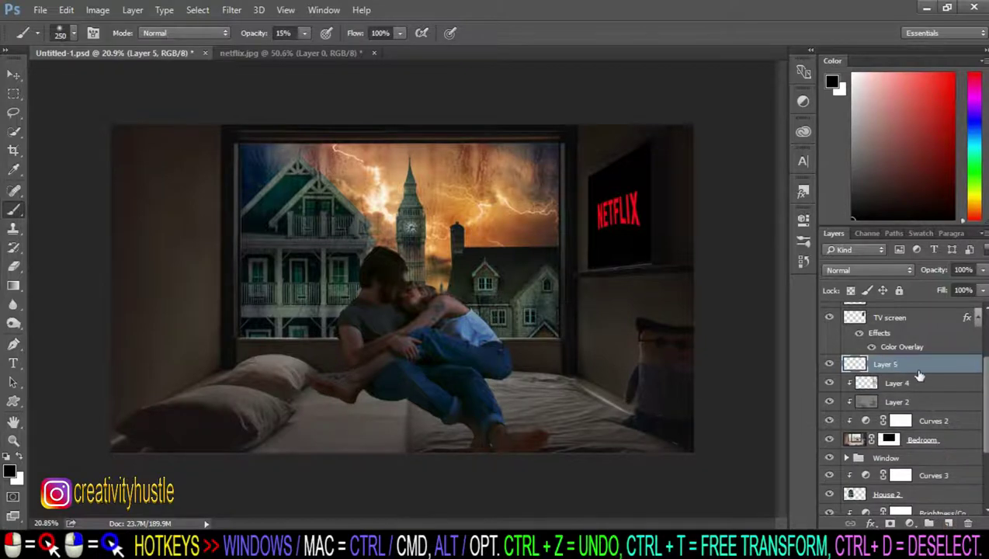
# Step: Clip Layer 5 to the layers below, use a 500 px brush, and lower its opacity to 25%
pyautogui.rightClick(913, 365)
pyautogui.click(699, 327)
pyautogui.press(']')
pyautogui.press(']')
pyautogui.press(']')
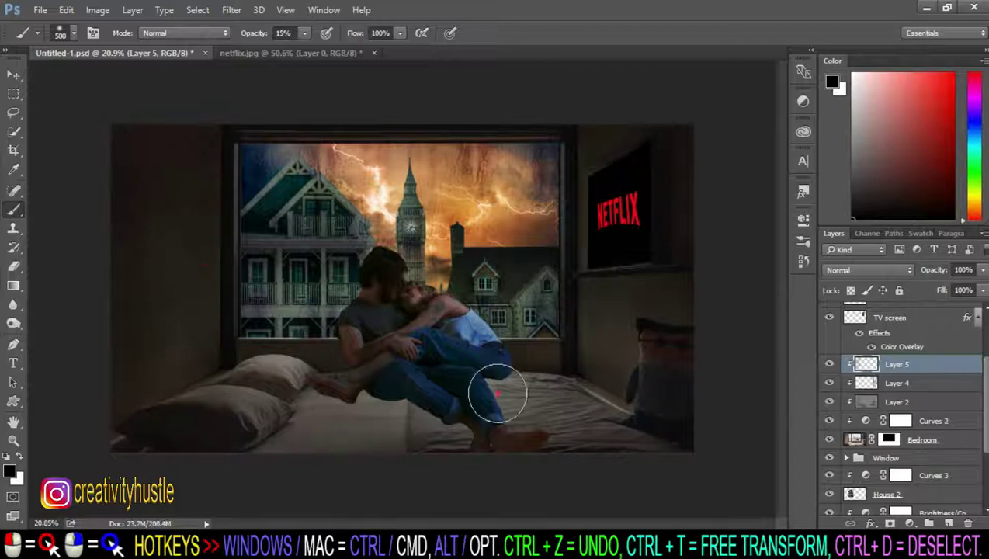
pyautogui.scroll(-2, 192, 376)
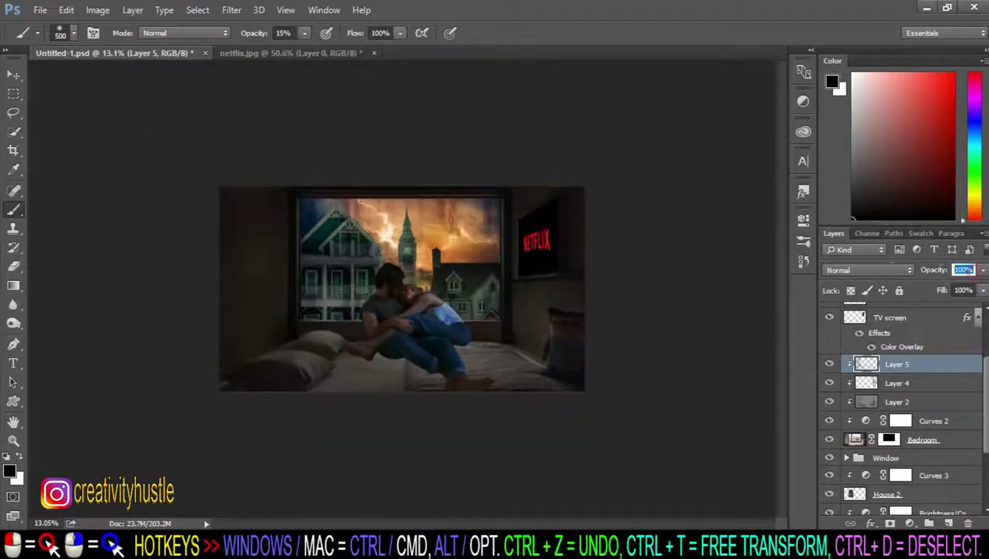
pyautogui.write('50')
pyautogui.press('Return')
pyautogui.click(828, 365)
pyautogui.click(828, 366)
pyautogui.moveTo(981, 274); pyautogui.dragTo(909, 263)
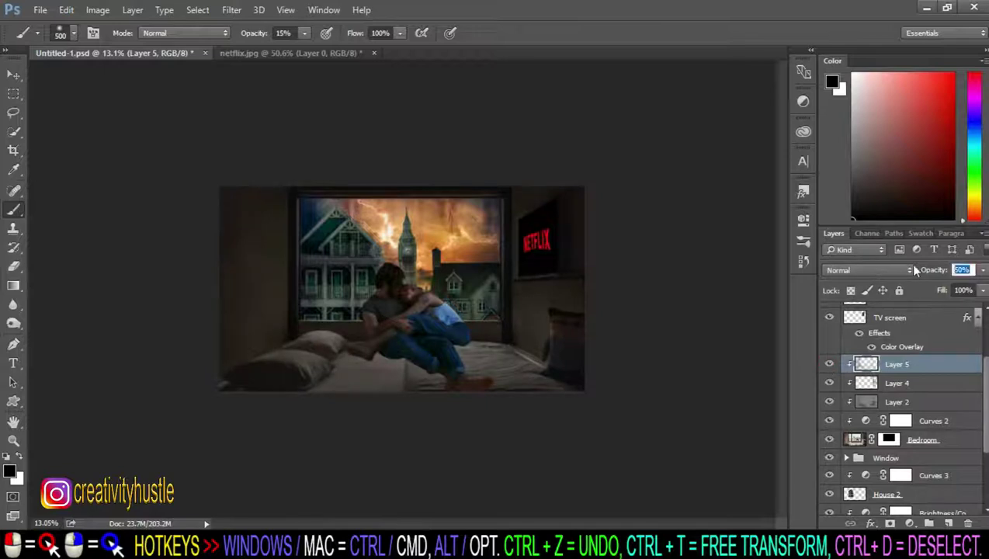
pyautogui.scroll(2, 469, 292)
pyautogui.scroll(1, 469, 292)
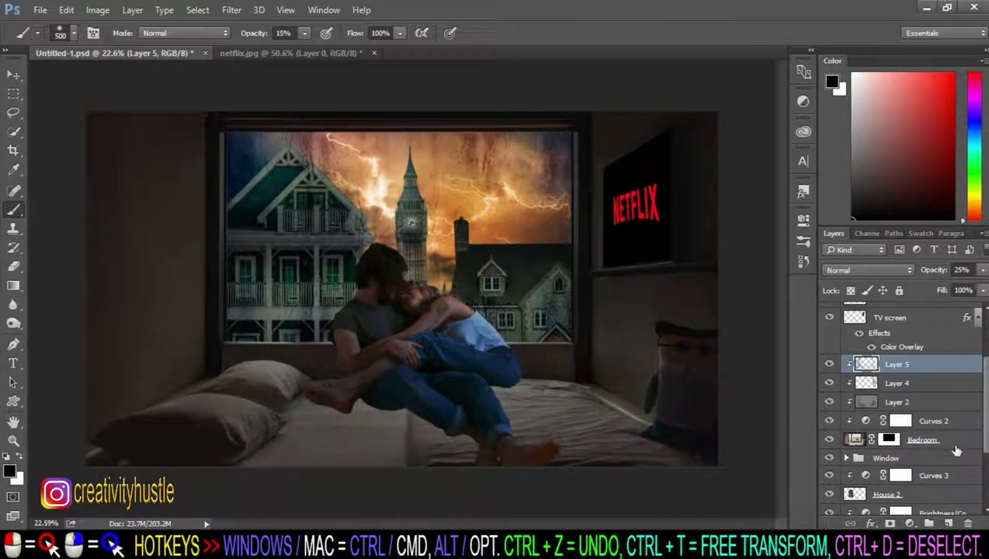
# Step: Rename Layer 5 to 'Shadow 1' and Layer 4 to 'Shadow 2'
pyautogui.doubleClick(898, 365)
pyautogui.write('Shadow 1')
pyautogui.press('Return')
pyautogui.doubleClick(897, 382)
pyautogui.write('Shadow 2')
pyautogui.press('Return')
pyautogui.scroll(4, 977, 443)
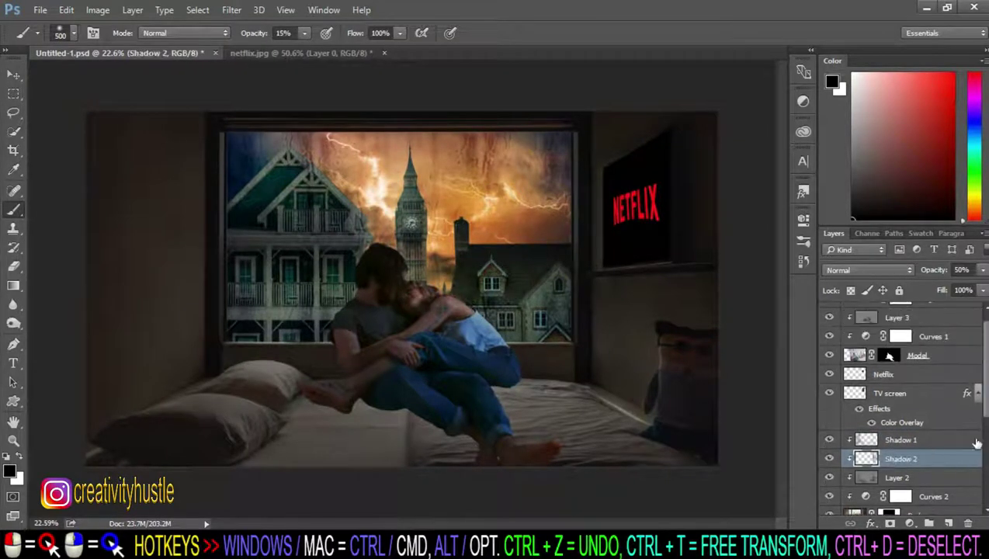
pyautogui.click(884, 441)
pyautogui.click(910, 375)
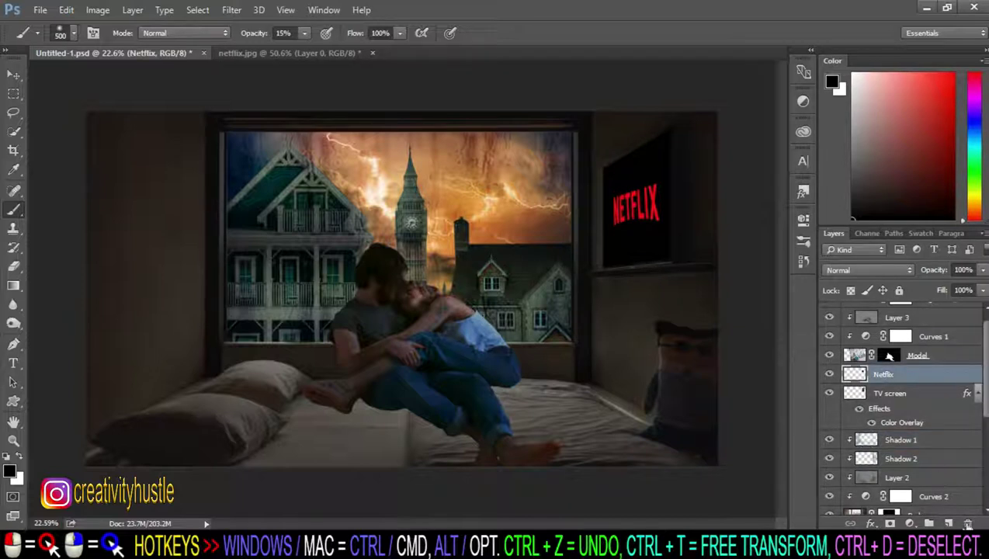
# Step: On a new layer above Netflix, paint #FF0000 red over the NETFLIX logo with a 200 px brush
pyautogui.click(949, 523)
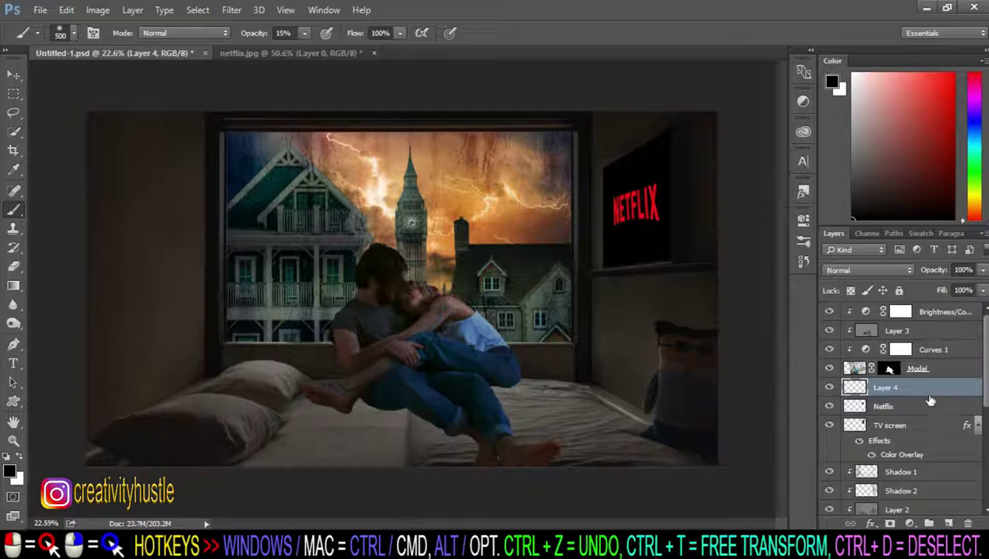
pyautogui.click(11, 469)
pyautogui.write('ff0000')
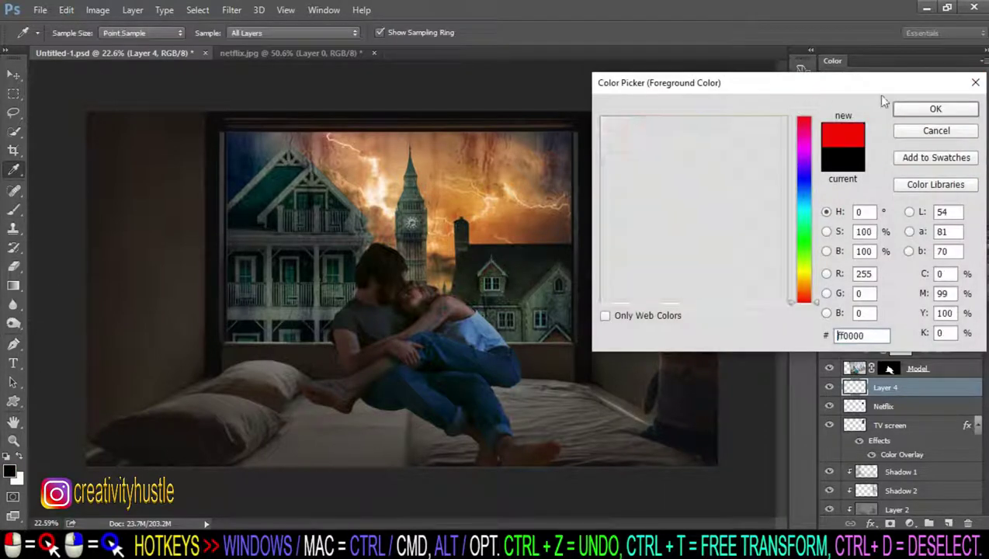
pyautogui.click(938, 110)
pyautogui.press('b')
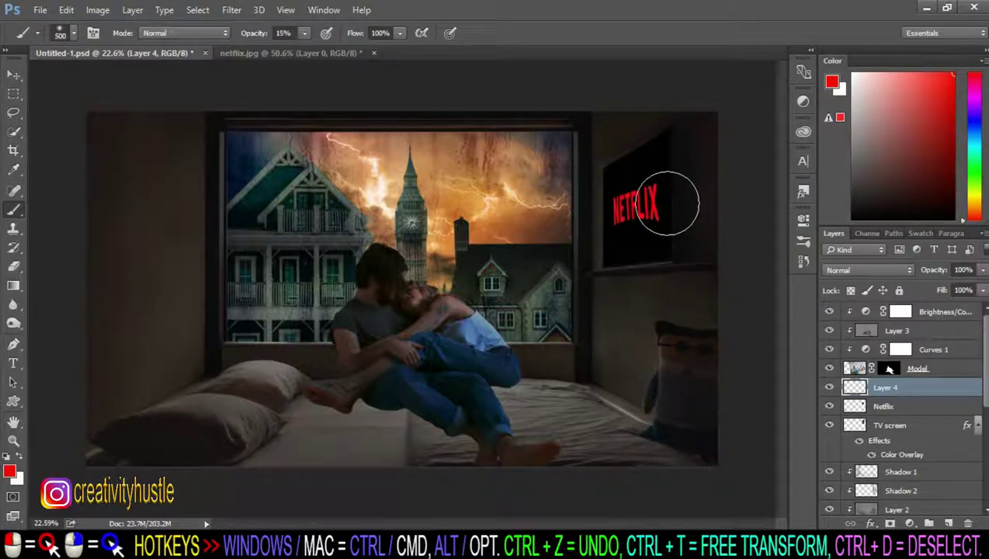
pyautogui.press('[')
pyautogui.press('[')
pyautogui.press('[')
pyautogui.press('[')
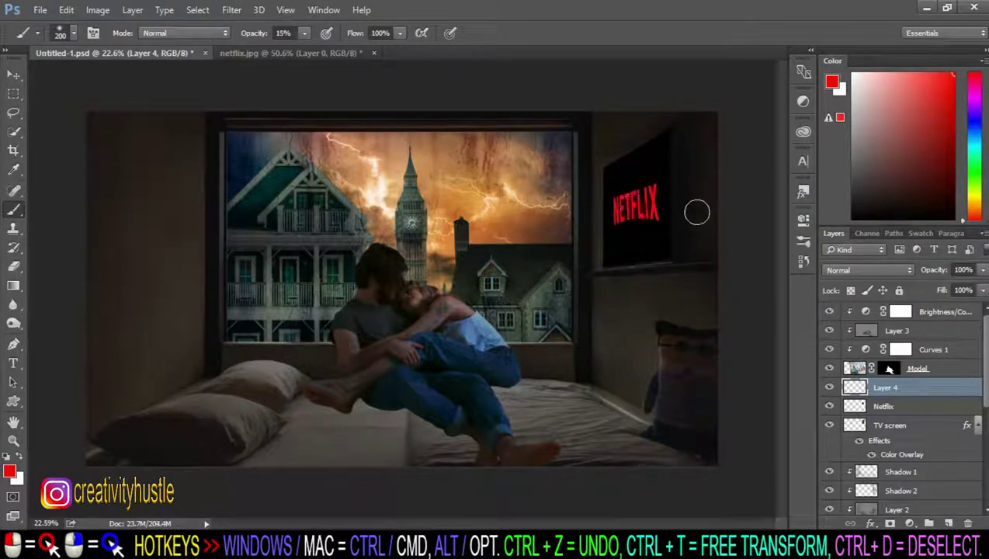
pyautogui.click(304, 33)
pyautogui.moveTo(621, 222)
pyautogui.mouseDown()
pyautogui.moveTo(629, 205)
pyautogui.moveTo(582, 203)
pyautogui.mouseUp()
# Step: Transform the red glow twice so it fits inside the TV screen
pyautogui.hotkey('ctrl', 't')
pyautogui.moveTo(669, 180); pyautogui.dragTo(682, 175)
pyautogui.press('Return')
pyautogui.hotkey('ctrl', 't')
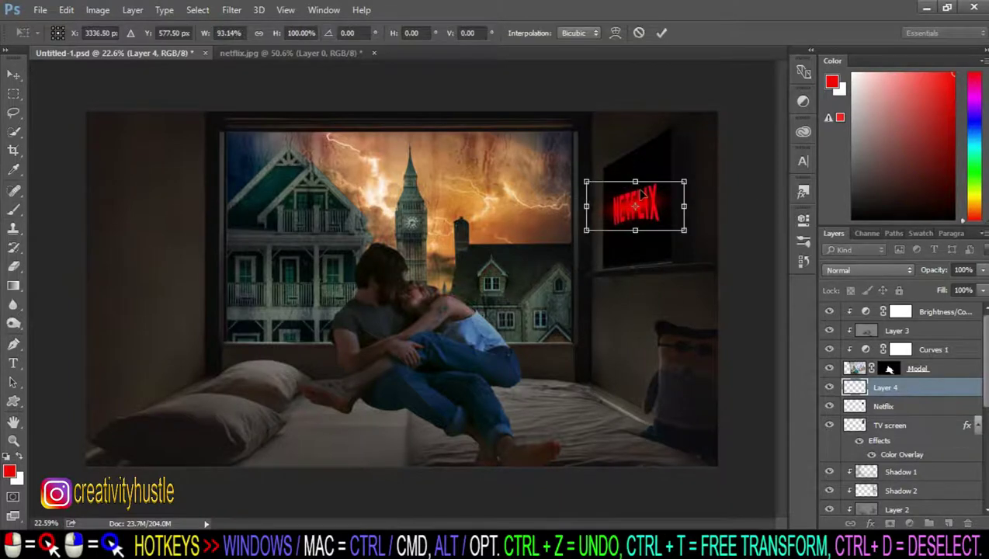
pyautogui.moveTo(584, 173); pyautogui.dragTo(592, 169)
pyautogui.press('Return')
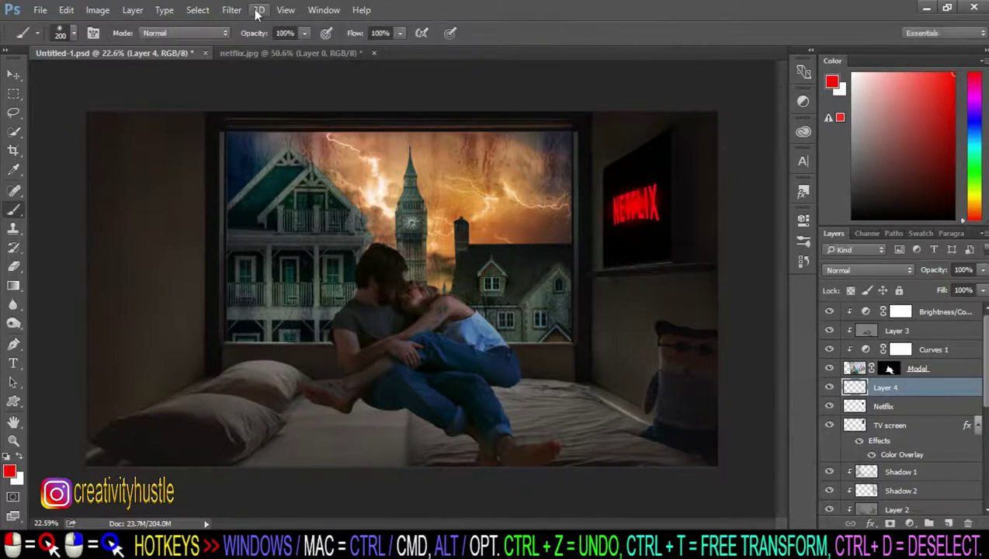
# Step: Soften the red glow with a Gaussian Blur of about 49.7 pixels
pyautogui.click(232, 10)
pyautogui.moveTo(239, 171)
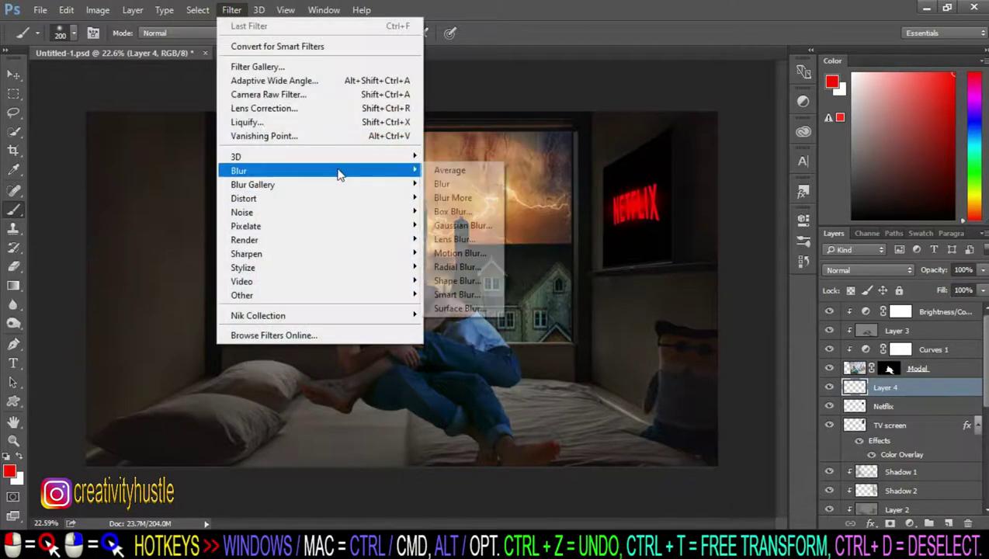
pyautogui.click(488, 226)
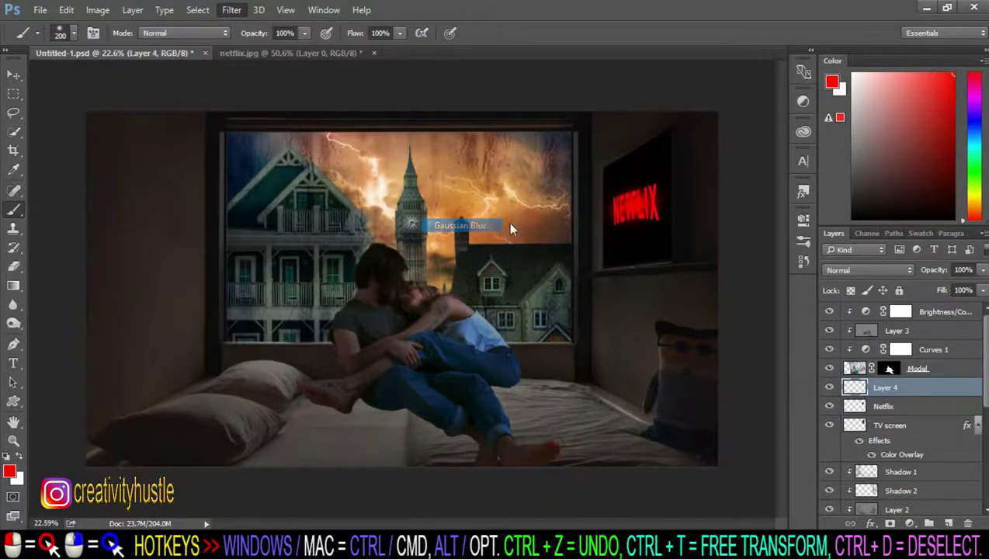
pyautogui.moveTo(801, 309); pyautogui.dragTo(851, 304)
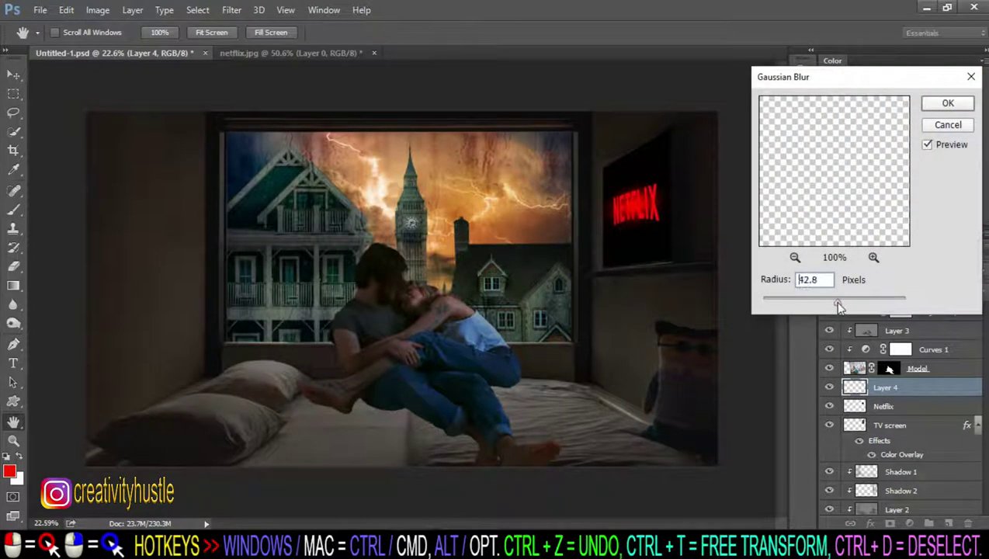
pyautogui.click(947, 103)
# Step: Lower Layer 4's opacity to 30%, cancelling a stray transform along the way
pyautogui.click(931, 273)
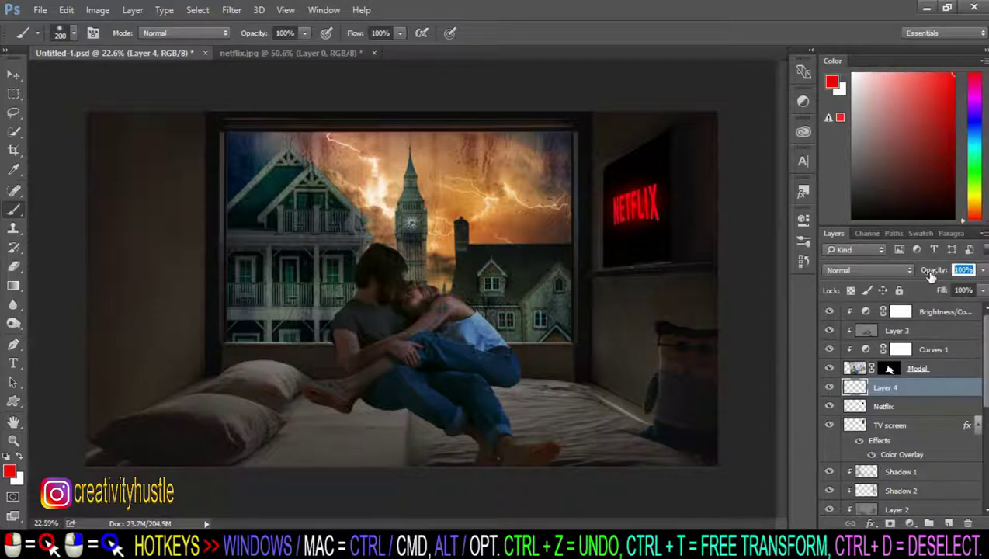
pyautogui.press('Return')
pyautogui.scroll(2, 665, 320)
pyautogui.scroll(3, 662, 343)
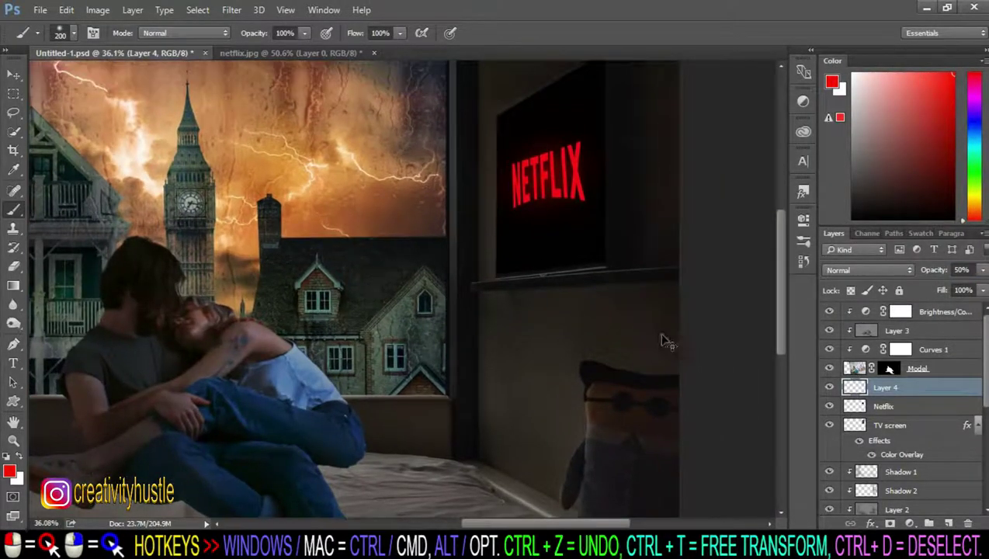
pyautogui.hotkey('ctrl', 't')
pyautogui.moveTo(660, 100); pyautogui.dragTo(653, 90)
pyautogui.press('Return')
pyautogui.hotkey('ctrl', '0')
pyautogui.click(920, 270)
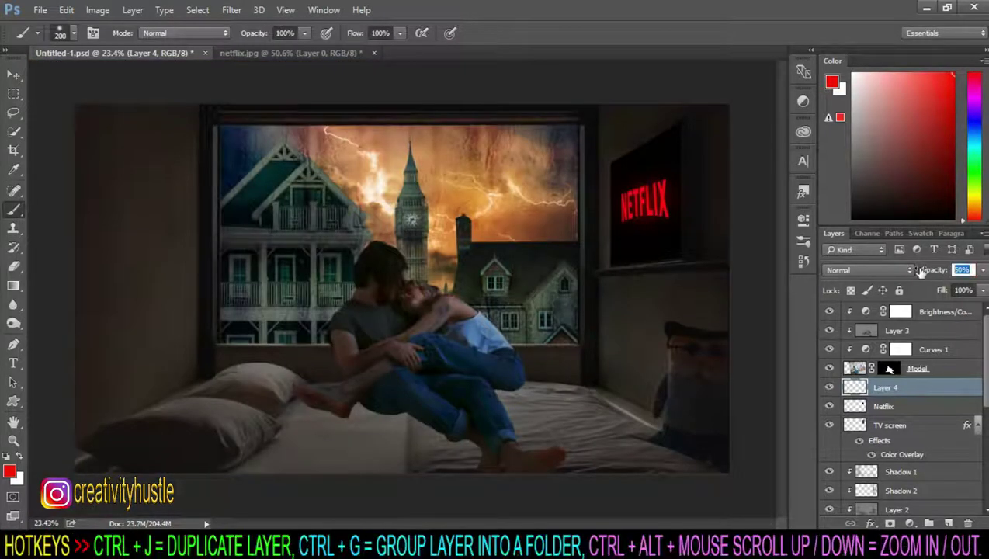
pyautogui.scroll(1, 698, 188)
pyautogui.scroll(1, 732, 193)
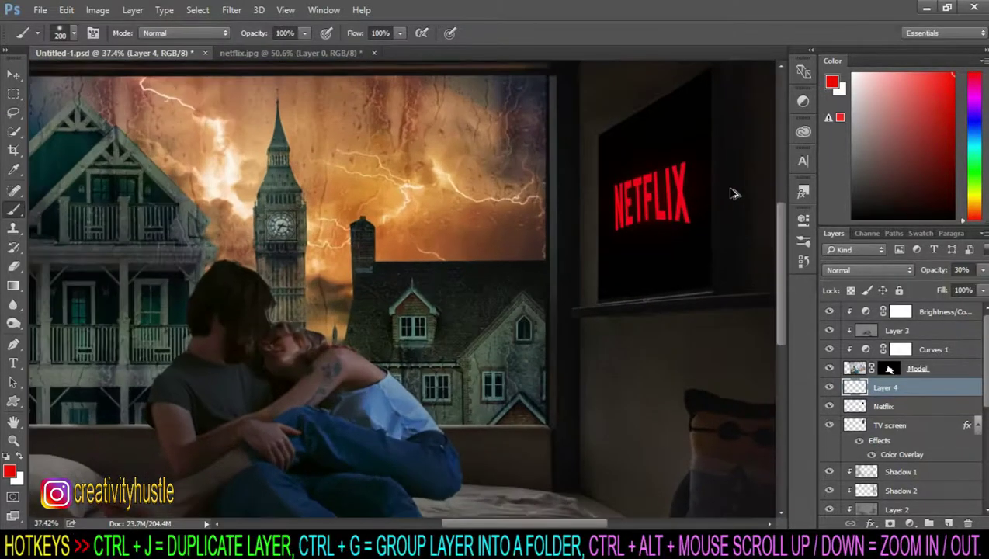
pyautogui.scroll(-2, 735, 193)
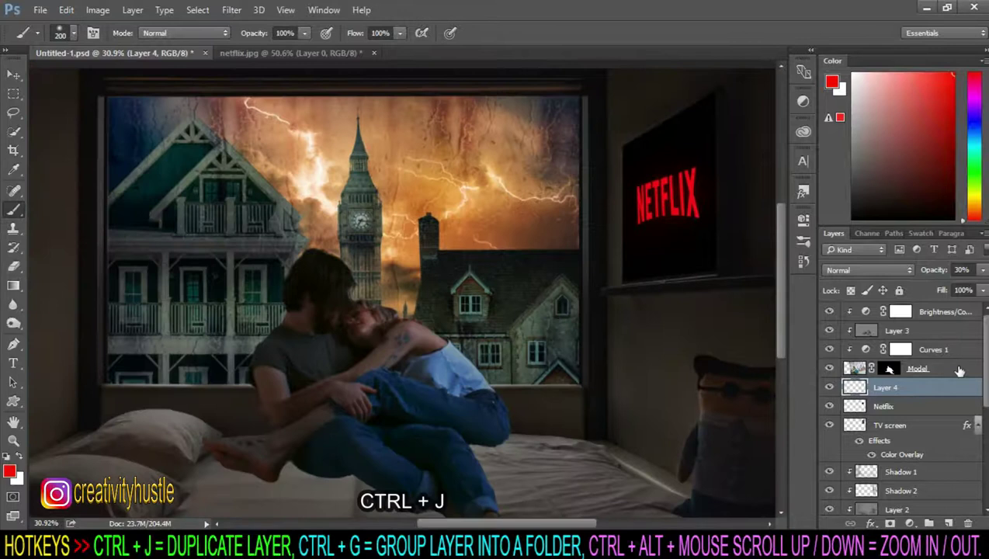
# Step: Duplicate the glow layer and shift the copy left and down near the TV
pyautogui.hotkey('ctrl', 'j')
pyautogui.hotkey('ctrl', 't')
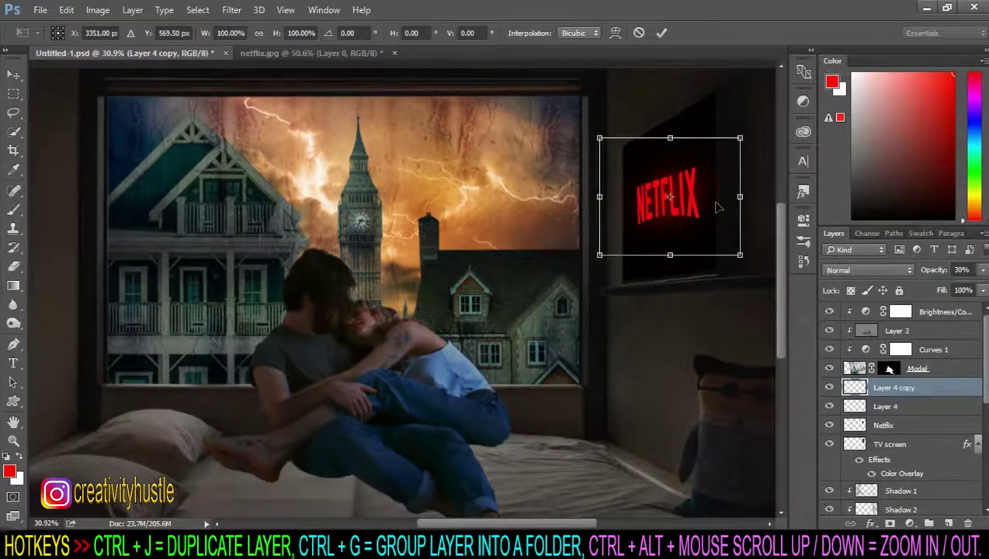
pyautogui.moveTo(718, 206); pyautogui.dragTo(706, 212)
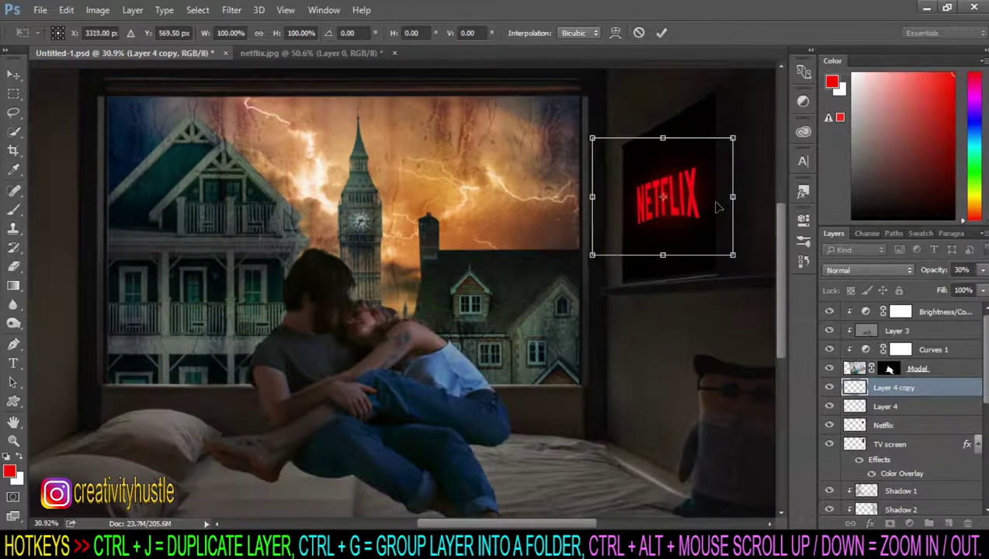
pyautogui.click(928, 409)
pyautogui.hotkey('ctrl', 't')
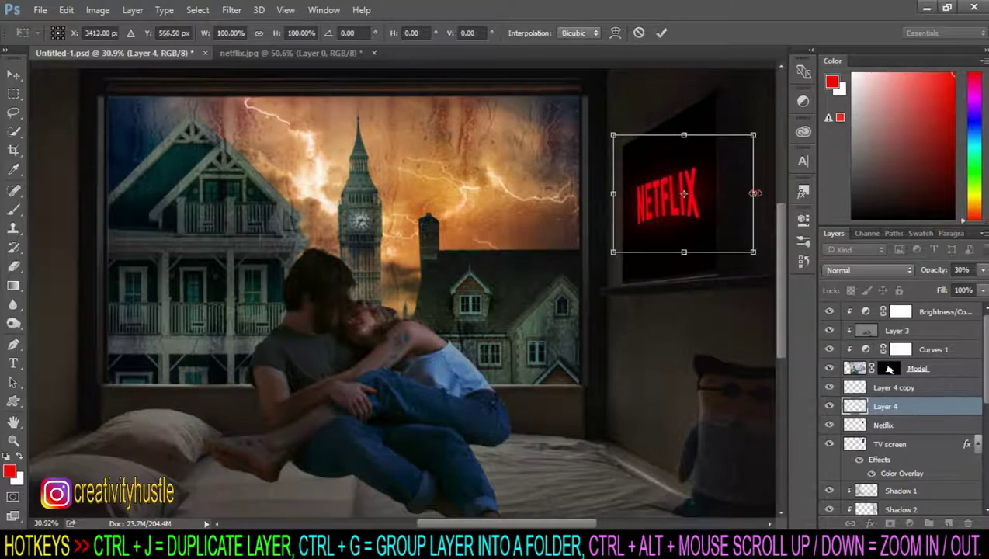
pyautogui.press('Return')
pyautogui.scroll(-1, 718, 266)
pyautogui.click(931, 391)
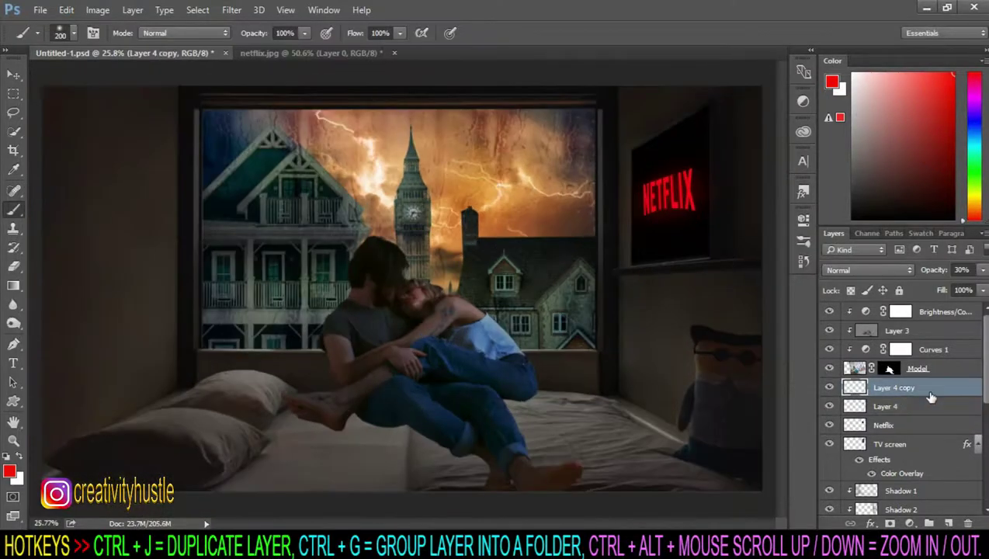
pyautogui.hotkey('ctrl', 't')
pyautogui.press('Return')
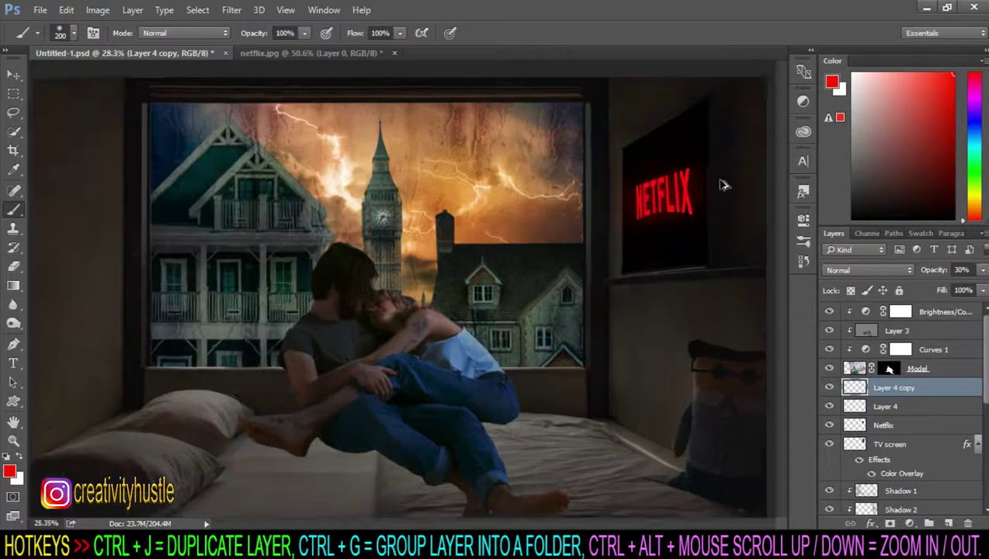
pyautogui.scroll(2, 715, 194)
# Step: Select both glow layers and nudge them up slightly together
pyautogui.keyDown('ctrl'); pyautogui.click(922, 406); pyautogui.keyUp('ctrl')
pyautogui.hotkey('ctrl', 't')
pyautogui.hotkey('shift', 'Up')
pyautogui.scroll(-2, 761, 111)
pyautogui.press('Return')
pyautogui.press('b')
# Step: Merge the two glow layers into one named 'Netflix light' and close netflix.jpg
pyautogui.rightClick(905, 408)
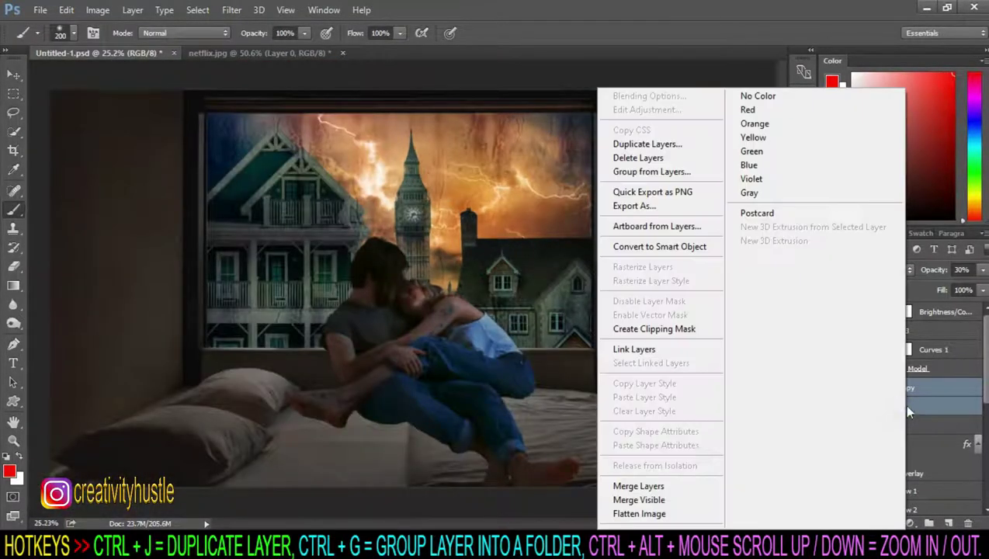
pyautogui.click(703, 486)
pyautogui.scroll(1, 714, 250)
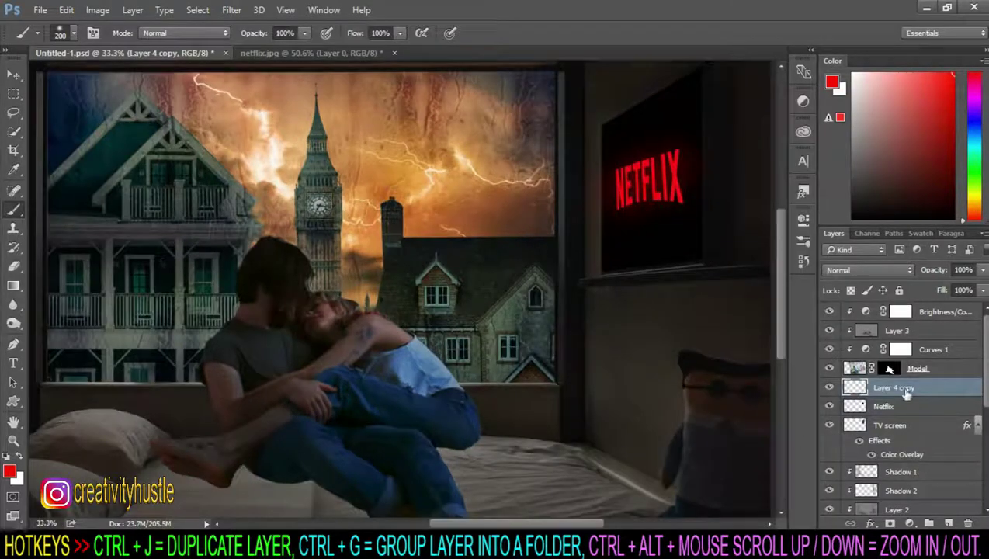
pyautogui.doubleClick(900, 388)
pyautogui.write('t')
pyautogui.press('Return')
pyautogui.scroll(-3, 518, 321)
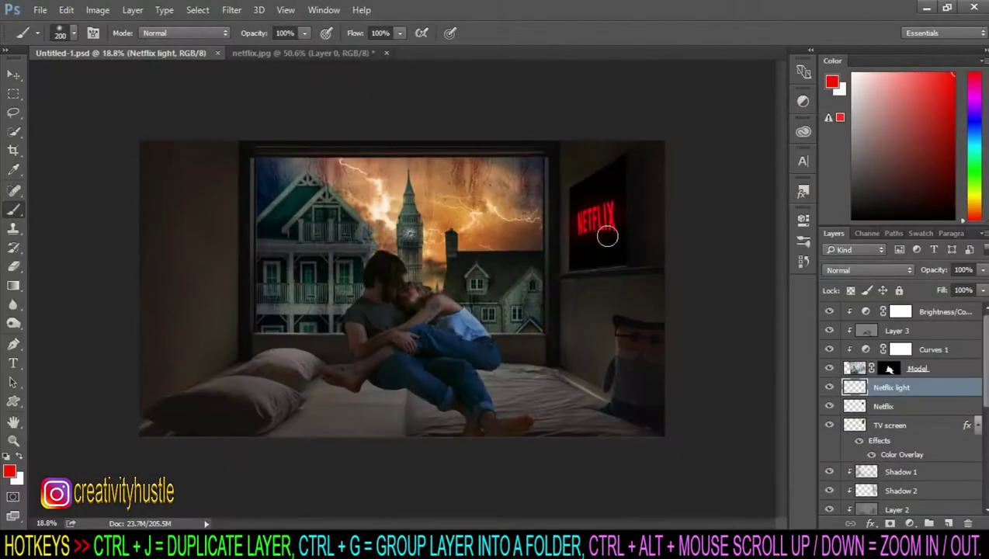
pyautogui.hotkey('ctrl', 'Tab')
pyautogui.hotkey('ctrl', 'w')
# Step: Discard changes to netflix.jpg and pick the 2000 px rain brush preset
pyautogui.press('n')
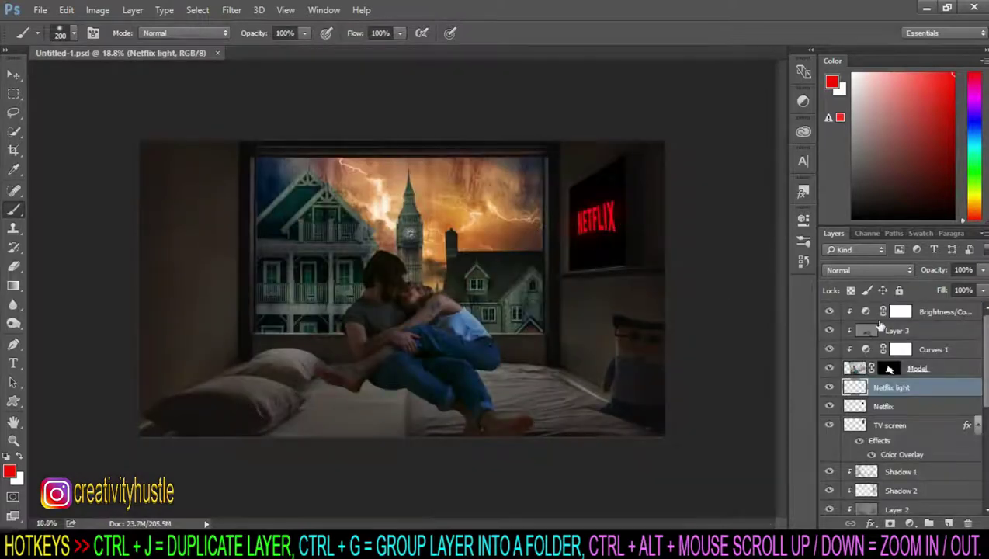
pyautogui.rightClick(451, 262)
pyautogui.scroll(-5, 631, 407)
pyautogui.scroll(-5, 628, 416)
pyautogui.scroll(-5, 628, 427)
pyautogui.scroll(-5, 630, 455)
pyautogui.click(506, 445)
pyautogui.click(932, 388)
# Step: Add a new layer named 'Rain' above Curves 3
pyautogui.scroll(-2, 936, 390)
pyautogui.scroll(-2, 935, 389)
pyautogui.scroll(-2, 935, 389)
pyautogui.scroll(-1, 936, 392)
pyautogui.click(940, 413)
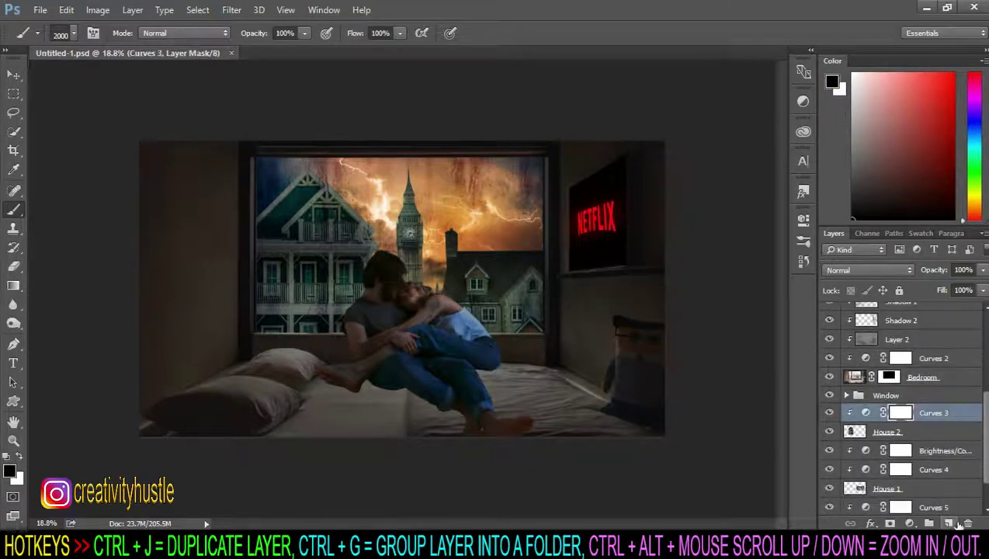
pyautogui.click(950, 524)
pyautogui.doubleClick(886, 354)
pyautogui.write('Rain')
pyautogui.press('Return')
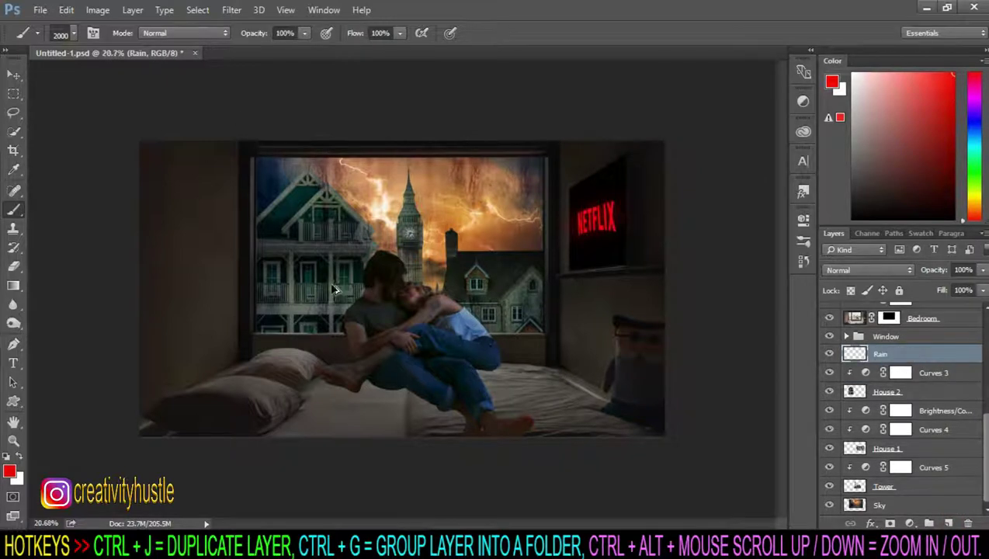
pyautogui.scroll(1, 401, 285)
# Step: Shrink the rain brush to about 1400 px and set white as the painting colour
pyautogui.rightClick(481, 267)
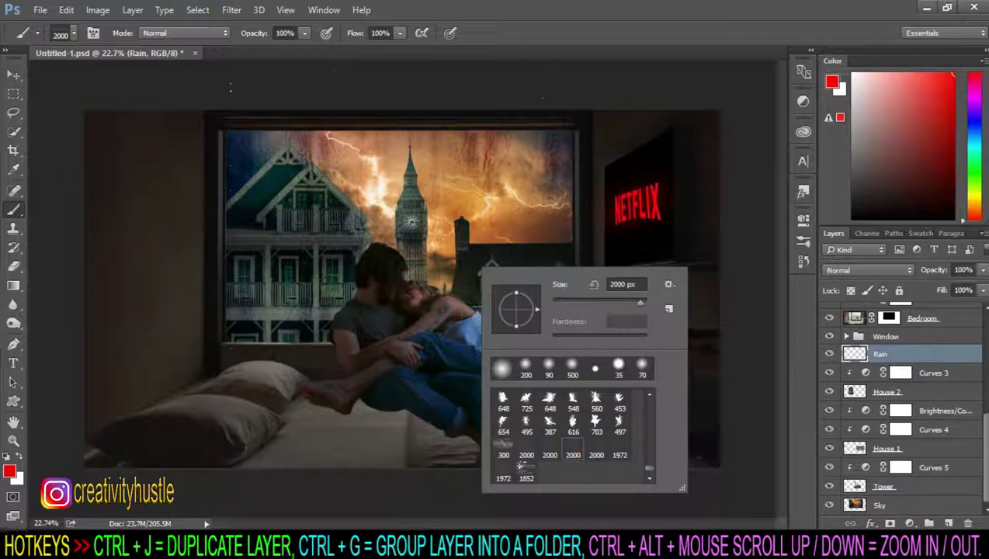
pyautogui.press('Escape')
pyautogui.press('[')
pyautogui.press('[')
pyautogui.press('[')
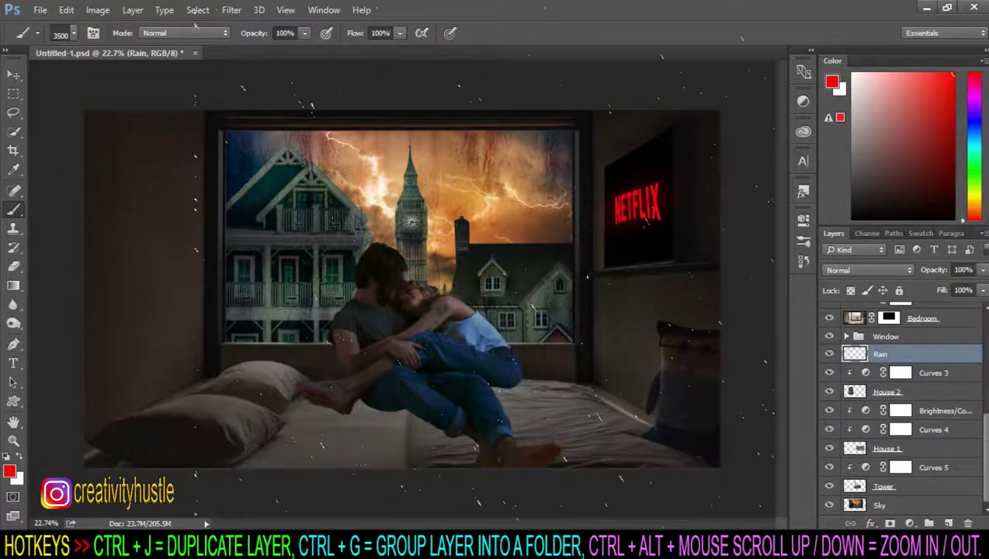
pyautogui.click(6, 458)
pyautogui.click(19, 459)
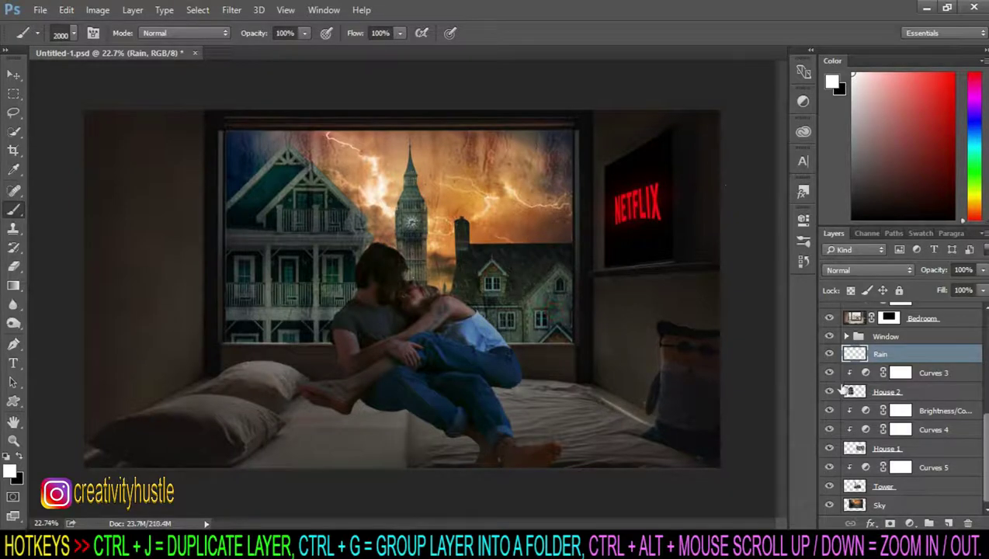
pyautogui.scroll(3, 600, 282)
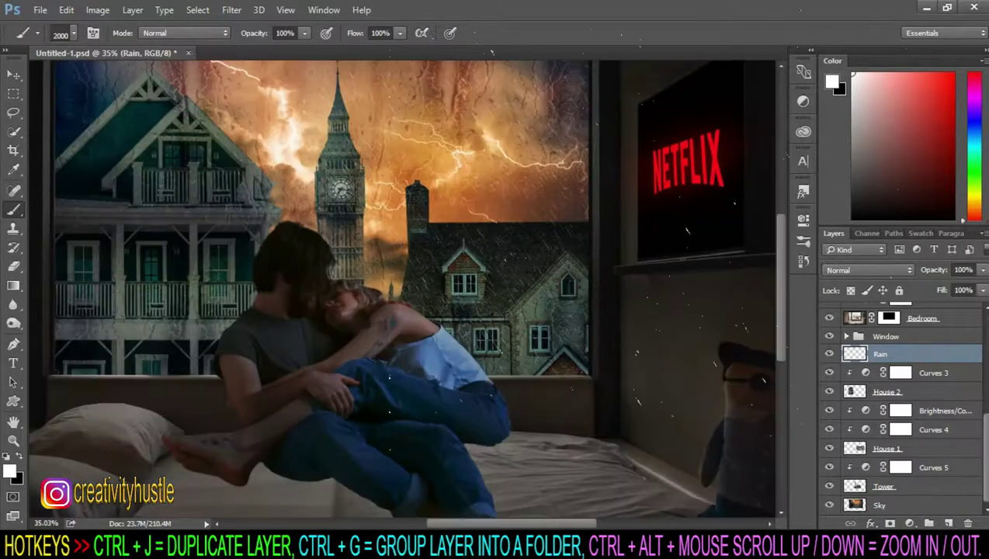
pyautogui.scroll(2, 405, 288)
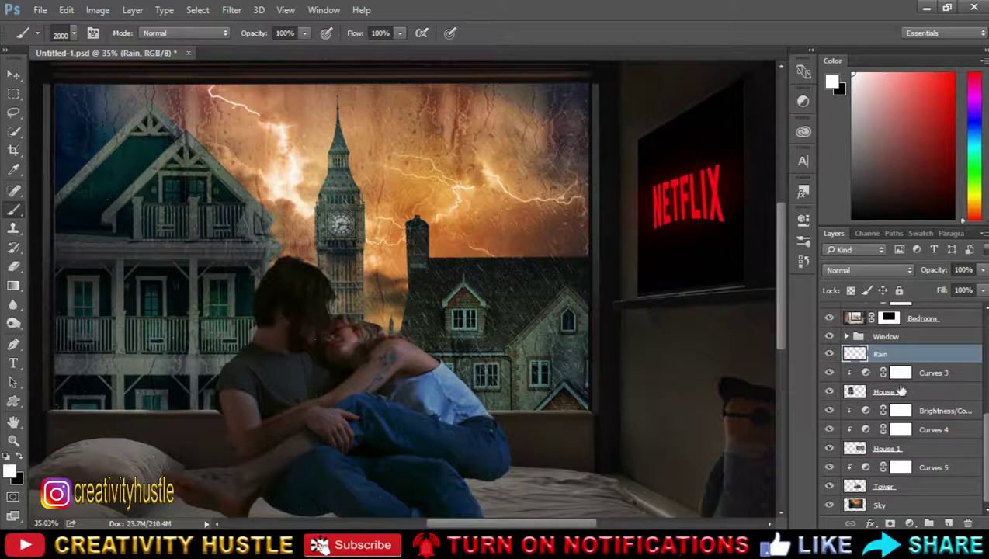
# Step: Move the rain up-left and scale it down to about 70% over the window
pyautogui.hotkey('ctrl', 't')
pyautogui.moveTo(539, 237); pyautogui.dragTo(264, 177)
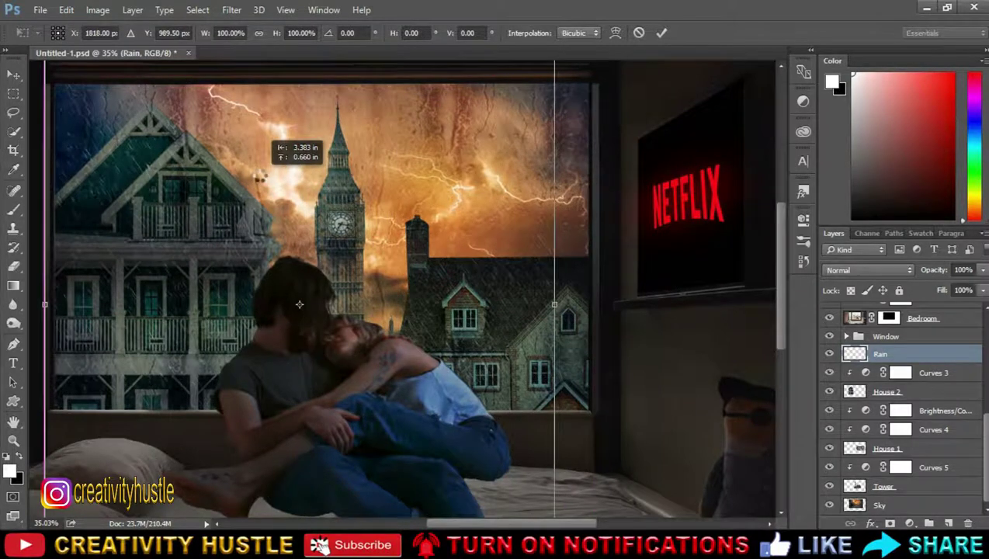
pyautogui.scroll(-2, 579, 483)
pyautogui.moveTo(531, 497); pyautogui.dragTo(424, 410)
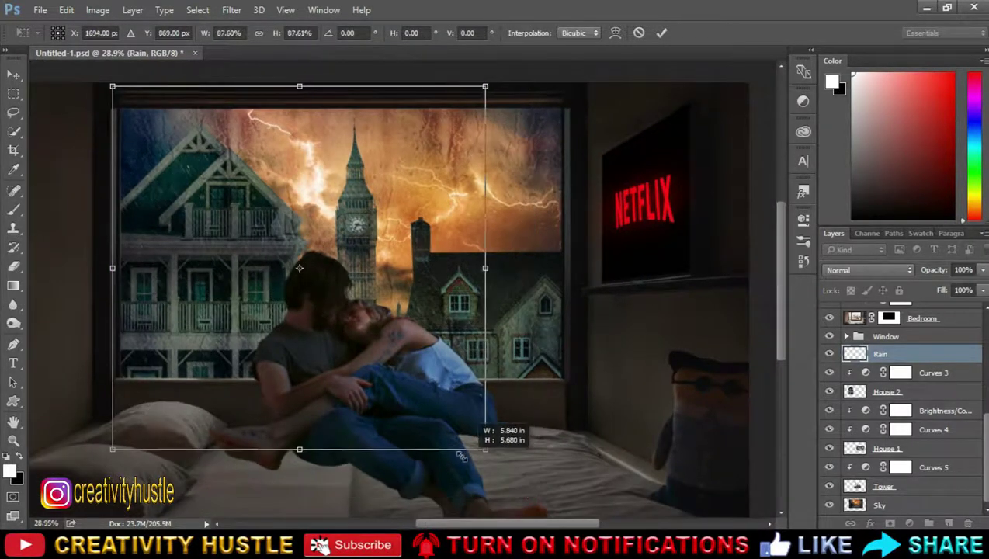
pyautogui.scroll(1, 411, 355)
pyautogui.scroll(1, 411, 356)
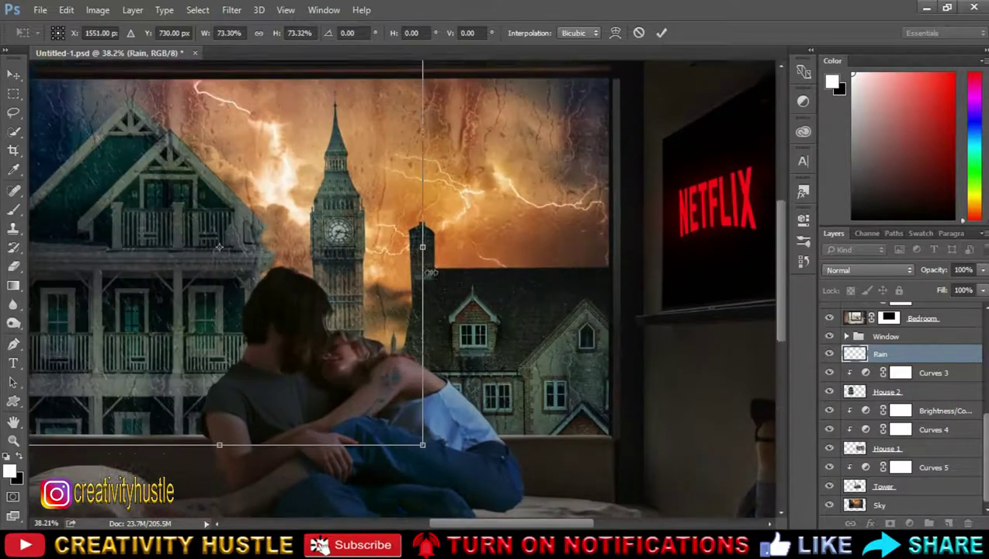
pyautogui.moveTo(424, 90); pyautogui.dragTo(405, 106)
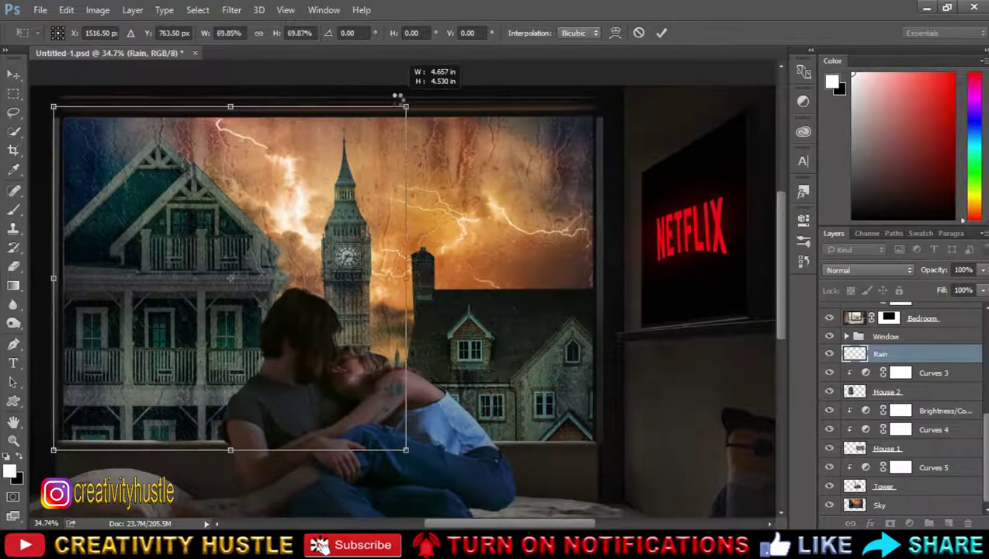
pyautogui.press('Return')
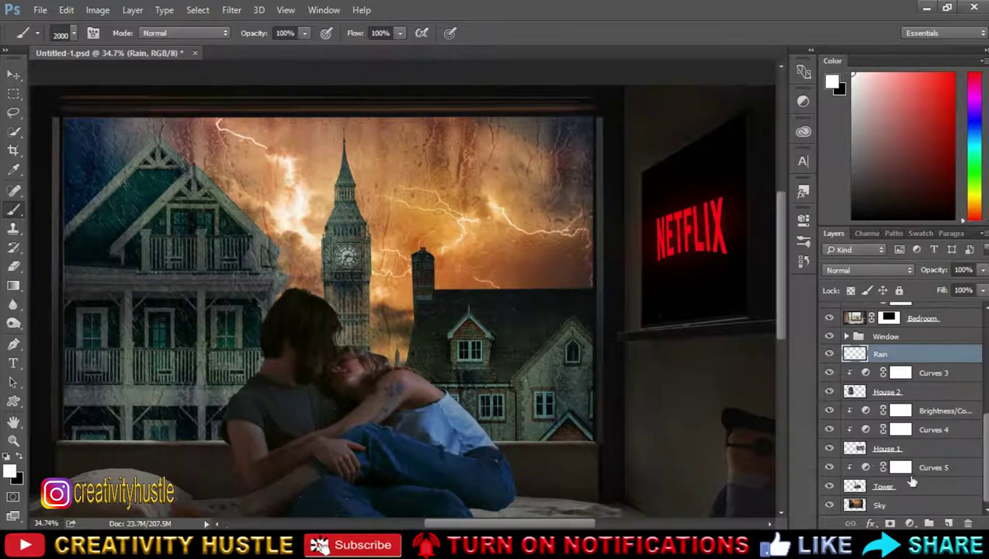
# Step: Duplicate the Rain layer twice and shift the copies right across the window
pyautogui.hotkey('ctrl', 'j')
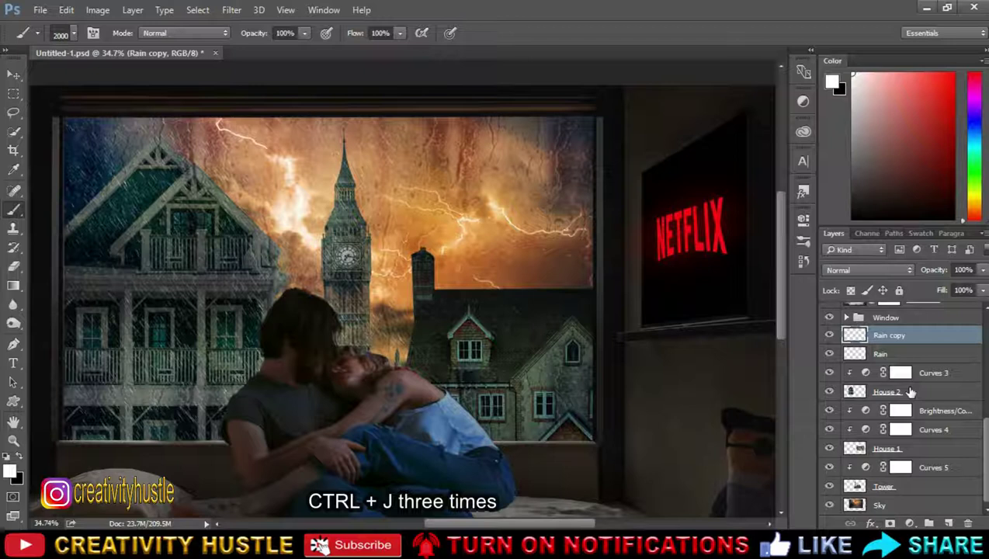
pyautogui.hotkey('ctrl', 'j')
pyautogui.hotkey('ctrl', 'j')
pyautogui.keyDown('shift'); pyautogui.click(893, 330); pyautogui.keyUp('shift')
pyautogui.hotkey('ctrl', 't')
pyautogui.moveTo(249, 175); pyautogui.dragTo(589, 175)
pyautogui.press('Return')
pyautogui.press('b')
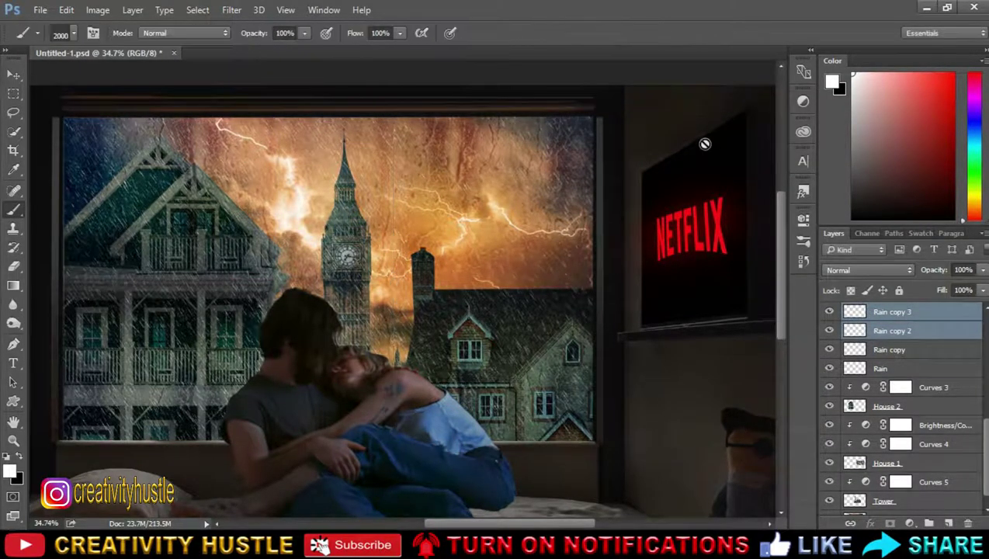
pyautogui.hotkey('ctrl', 't')
pyautogui.press('Escape')
pyautogui.hotkey('ctrl', '+')
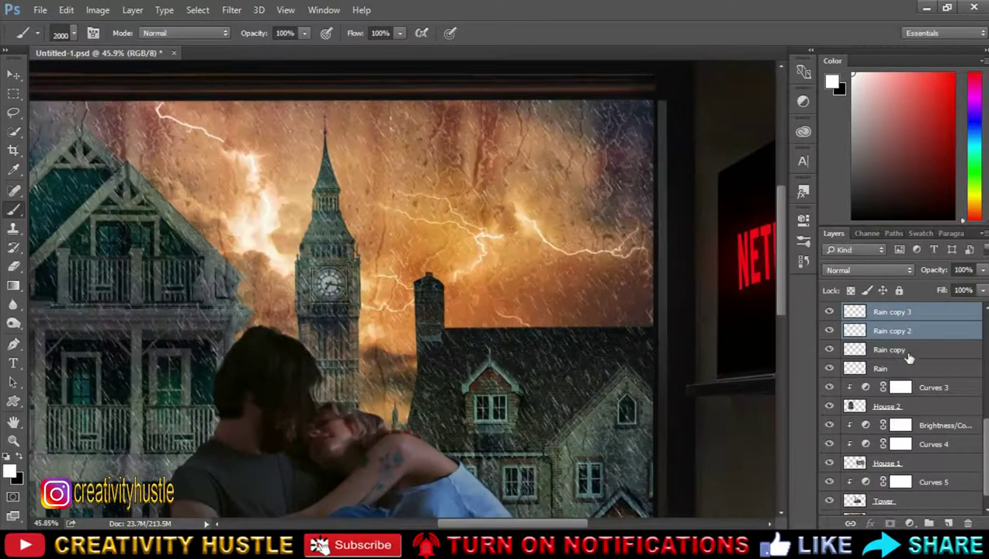
# Step: Mask a vertical strip of Rain copy 2 with a soft round black brush
pyautogui.click(903, 333)
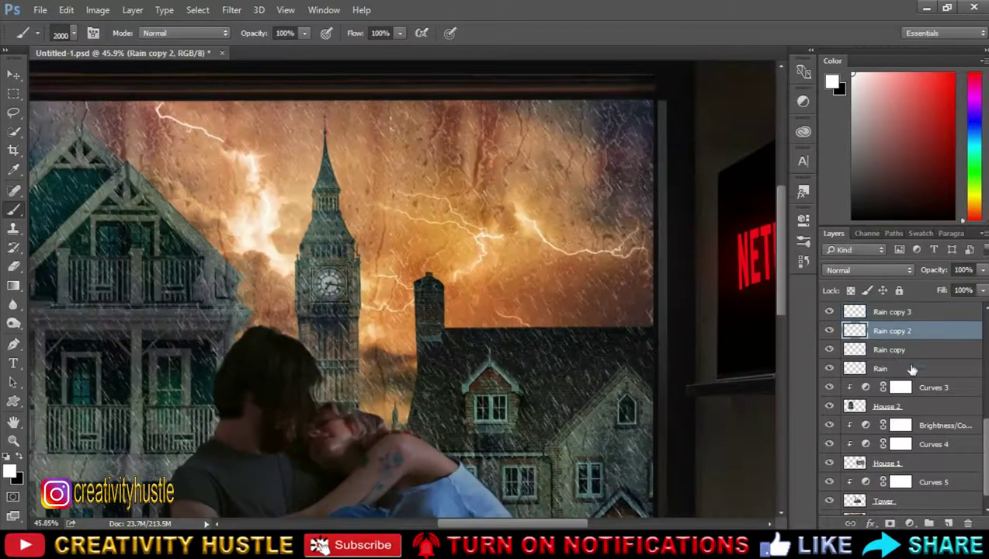
pyautogui.click(891, 524)
pyautogui.press('x')
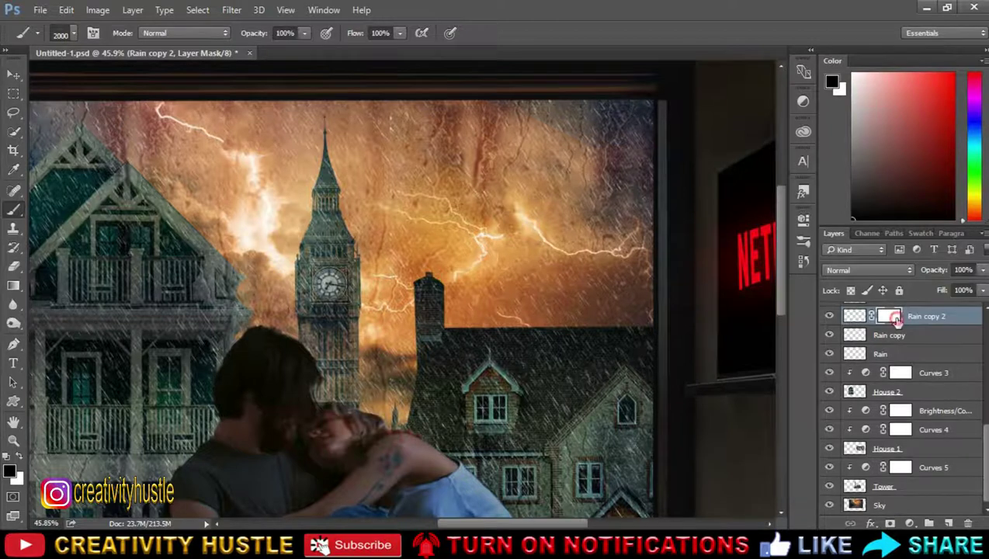
pyautogui.scroll(3, 897, 321)
pyautogui.rightClick(199, 276)
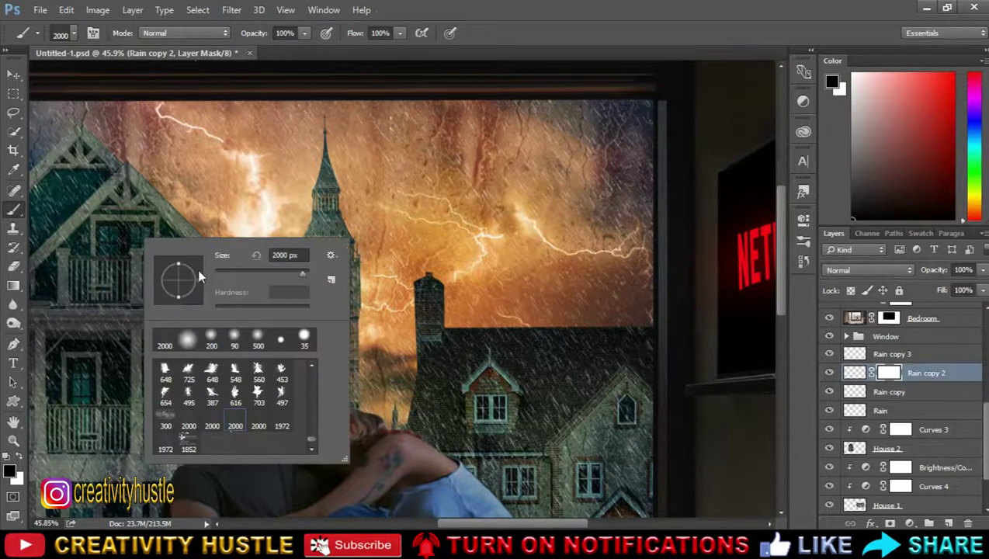
pyautogui.moveTo(314, 437); pyautogui.dragTo(316, 372)
pyautogui.click(164, 377)
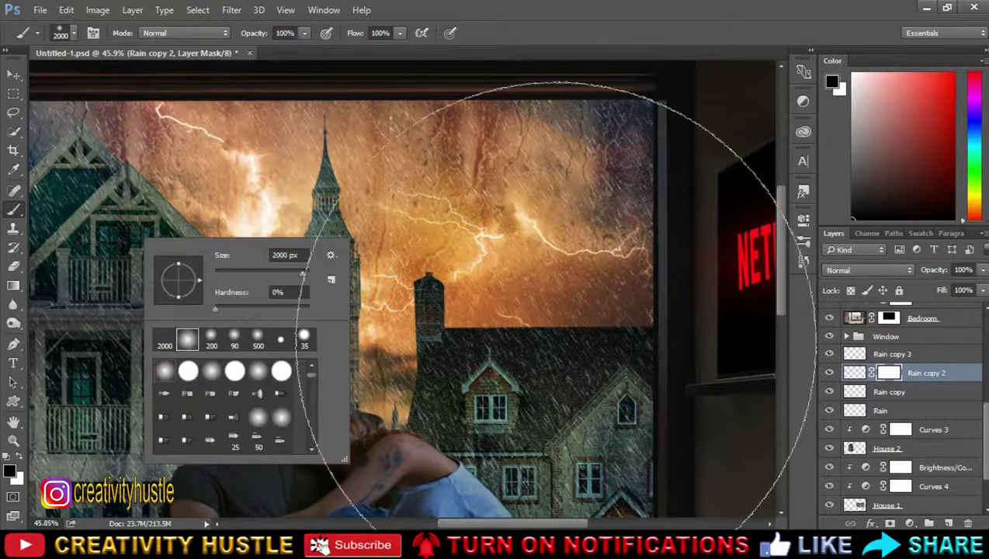
pyautogui.click(893, 372)
pyautogui.press('[')
pyautogui.press('[')
pyautogui.press('[')
pyautogui.press('[')
pyautogui.press('[')
pyautogui.press('[')
pyautogui.press('[')
pyautogui.press('[')
pyautogui.press('[')
pyautogui.click(829, 372)
pyautogui.click(829, 373)
pyautogui.moveTo(383, 123); pyautogui.dragTo(379, 435)
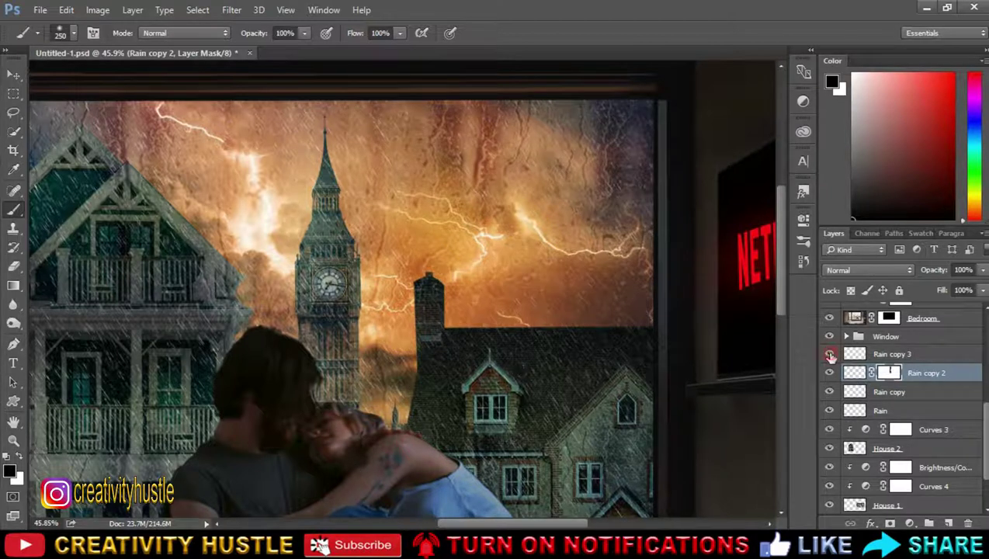
# Step: Add a mask to Rain copy 3 and hide another vertical strip of rain
pyautogui.click(895, 356)
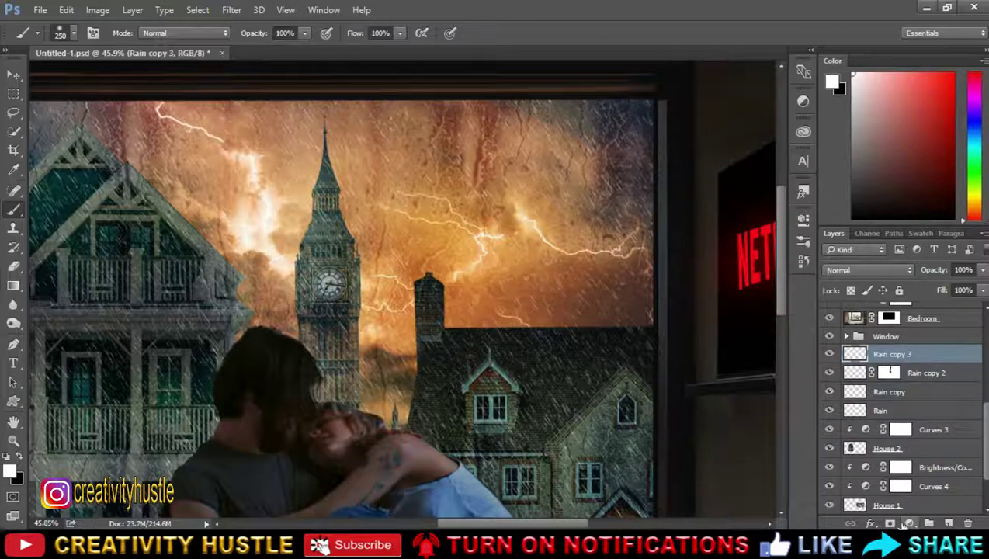
pyautogui.click(890, 523)
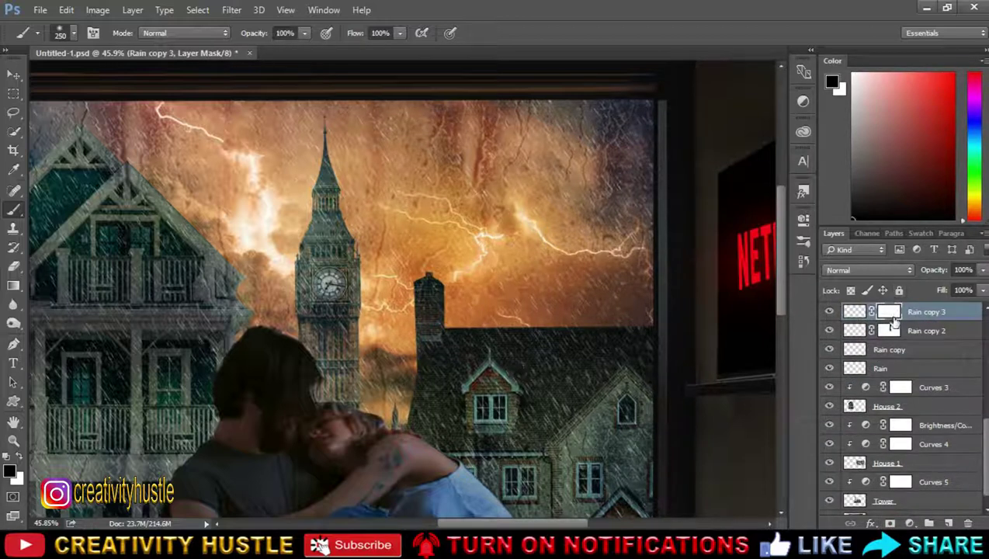
pyautogui.moveTo(403, 104); pyautogui.dragTo(364, 490)
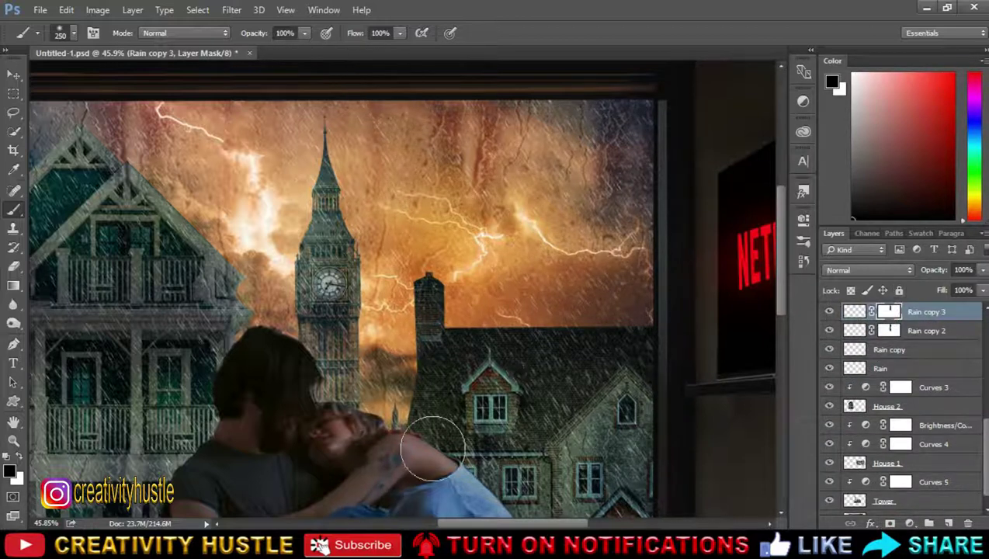
pyautogui.keyDown('ctrl'); pyautogui.click(934, 332); pyautogui.keyUp('ctrl')
pyautogui.hotkey('ctrl', 't')
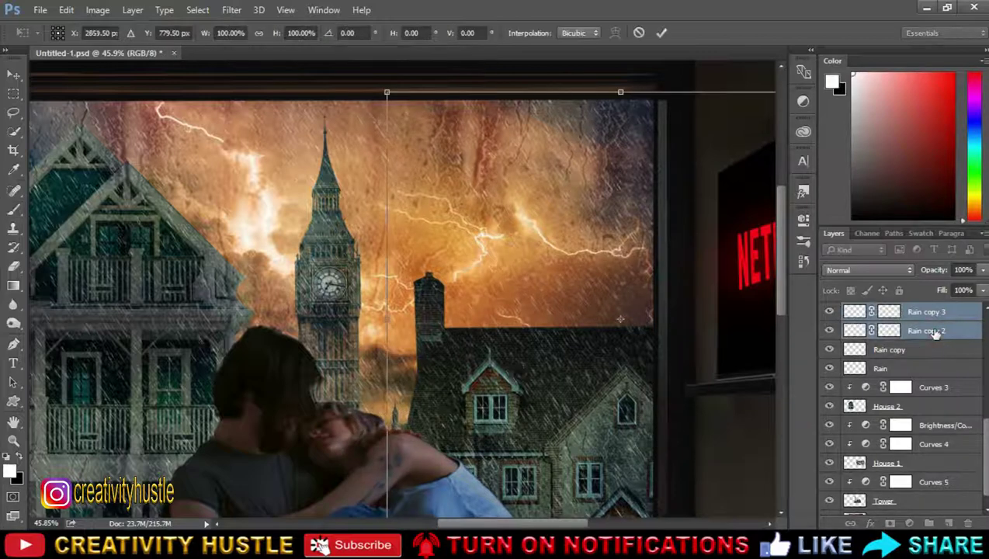
pyautogui.press('Return')
# Step: Group all four rain layers into a folder named 'Rain'
pyautogui.hotkey('ctrl', '0')
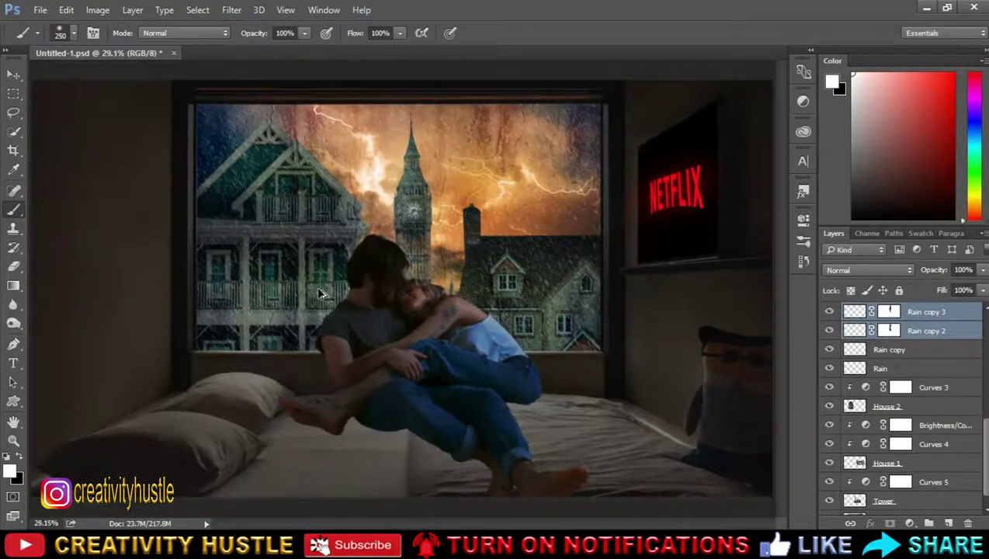
pyautogui.scroll(2, 323, 294)
pyautogui.scroll(2, 536, 265)
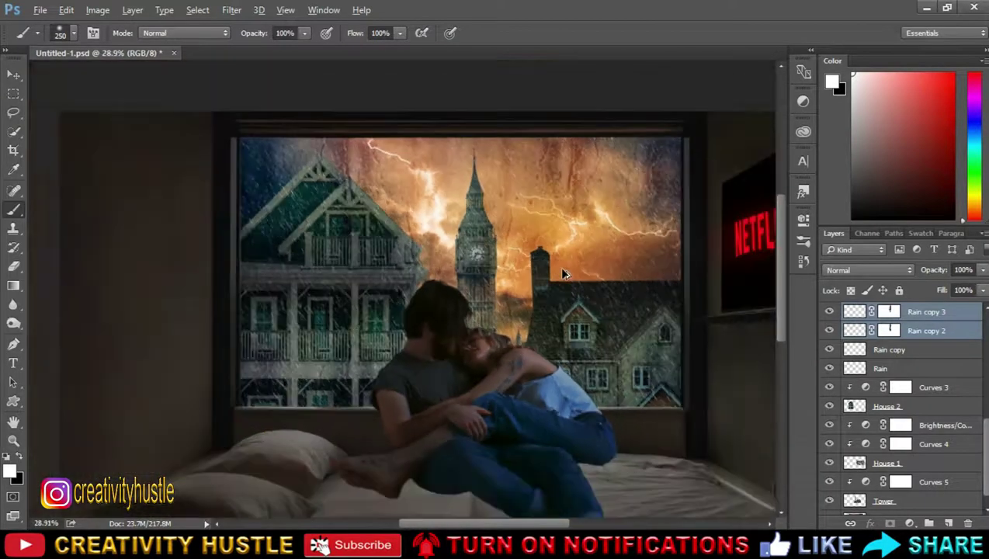
pyautogui.scroll(-2, 568, 278)
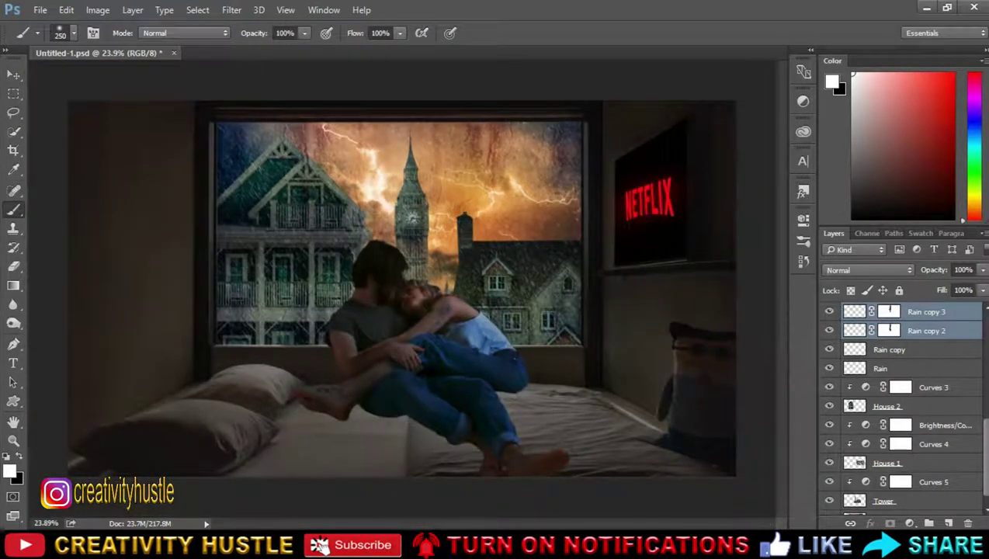
pyautogui.scroll(2, 901, 412)
pyautogui.click(893, 414)
pyautogui.keyDown('shift'); pyautogui.click(924, 358); pyautogui.keyUp('shift')
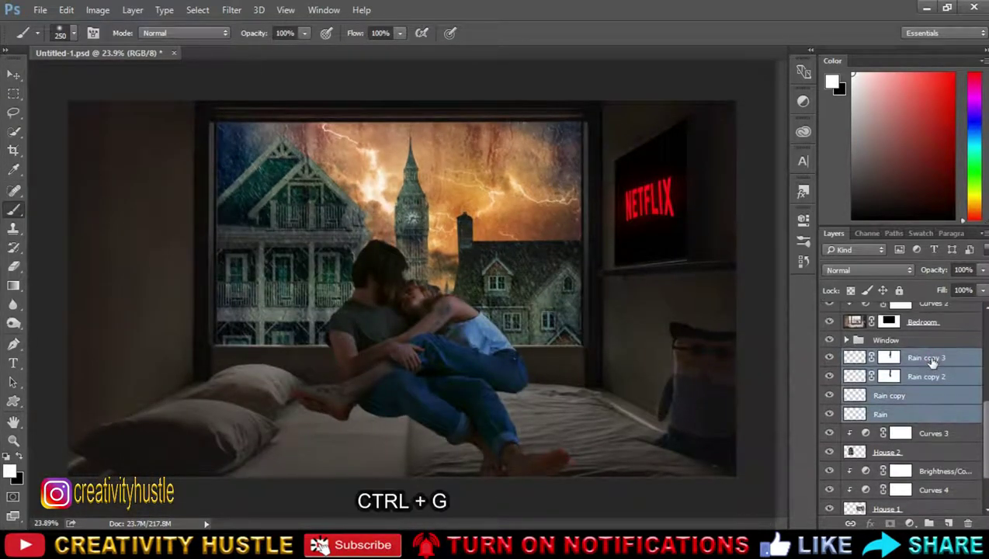
pyautogui.hotkey('ctrl', 'g')
pyautogui.doubleClick(888, 355)
pyautogui.write('Rain')
pyautogui.press('Return')
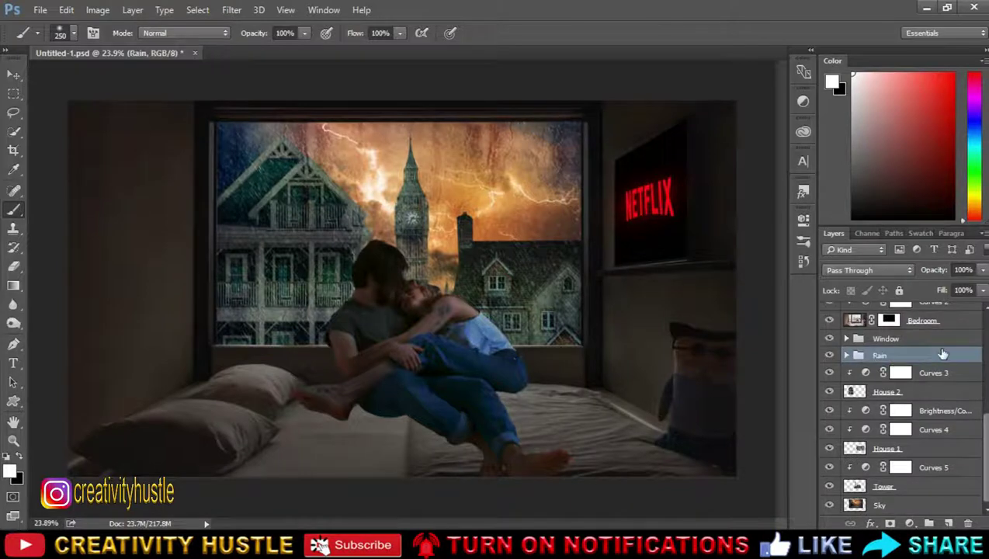
# Step: Apply a Gaussian Blur of about 4.1 pixels to House 1
pyautogui.click(936, 398)
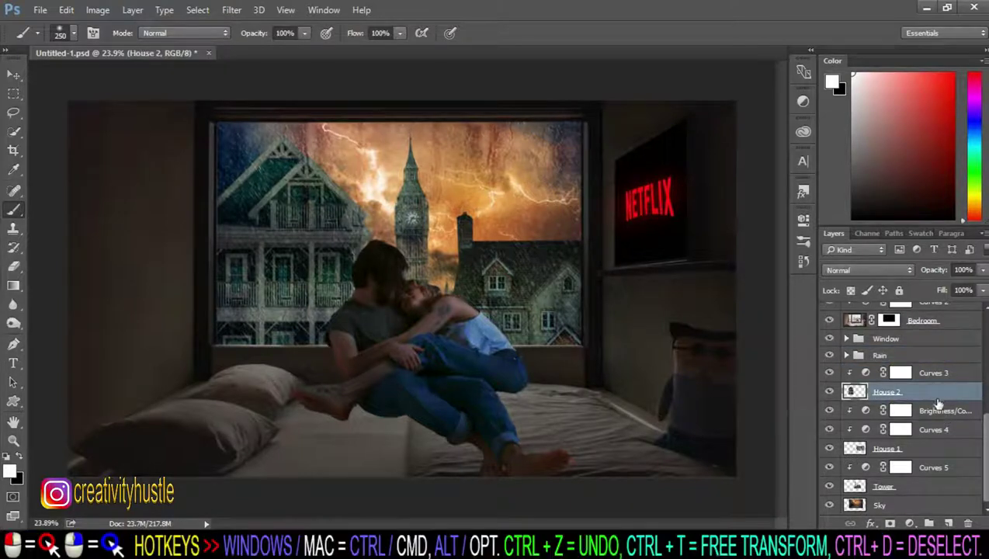
pyautogui.click(947, 452)
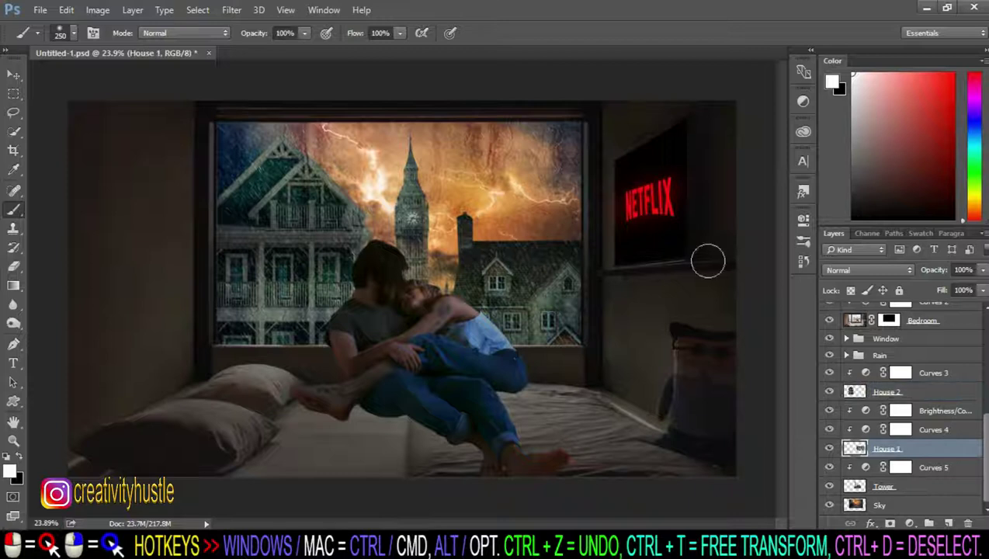
pyautogui.click(233, 10)
pyautogui.moveTo(252, 184)
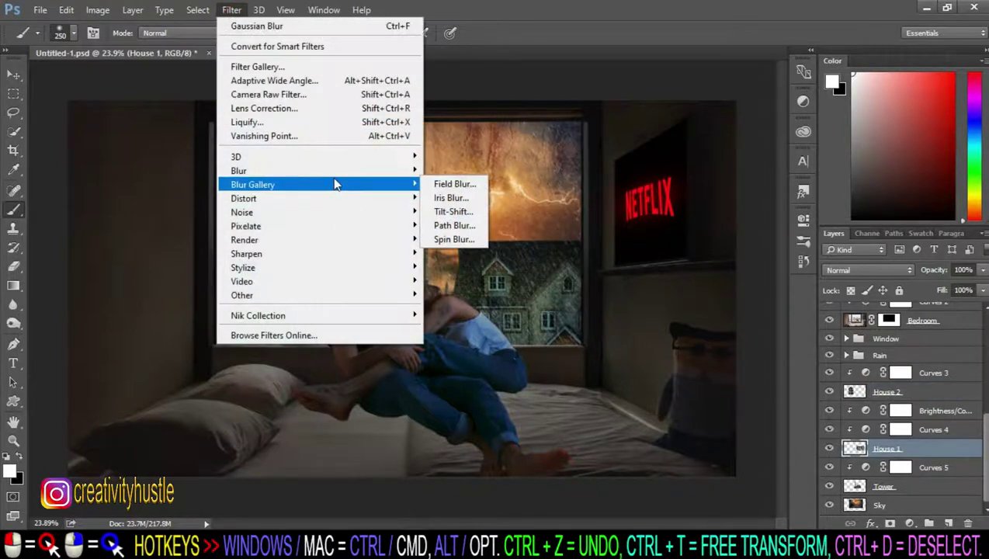
pyautogui.click(465, 225)
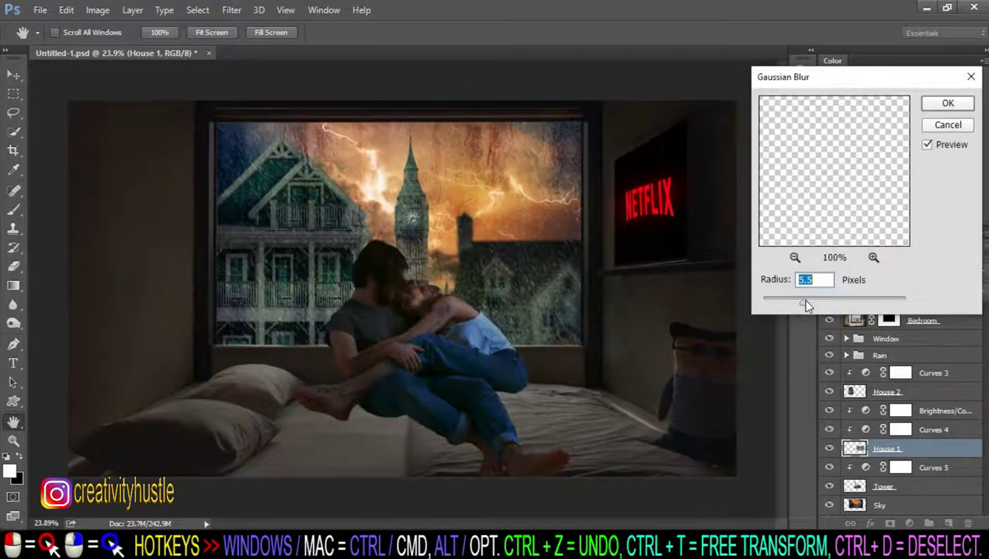
pyautogui.moveTo(799, 306); pyautogui.dragTo(795, 306)
pyautogui.click(955, 127)
pyautogui.press('b')
pyautogui.scroll(3, 571, 285)
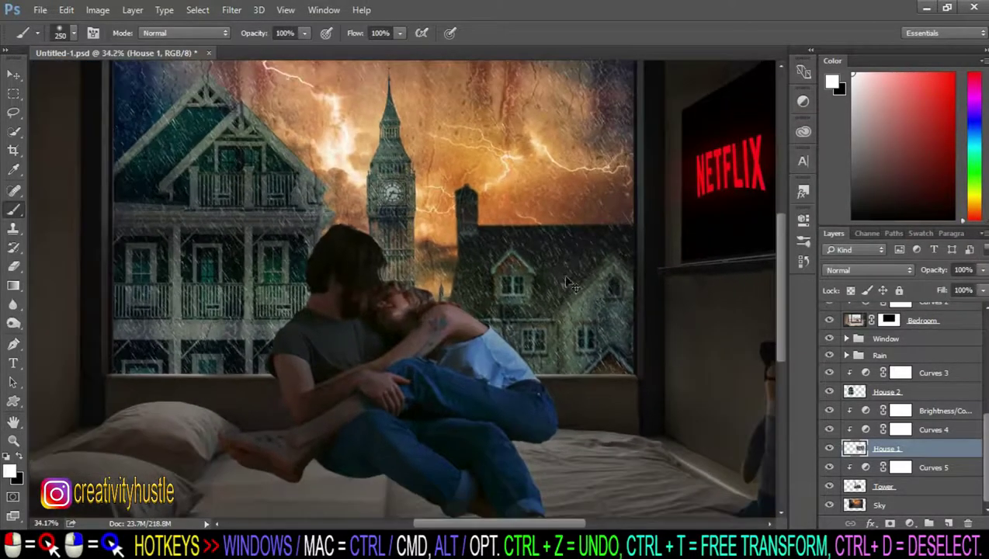
# Step: Blur House 2 with a 2.5 pixel Gaussian Blur
pyautogui.click(933, 394)
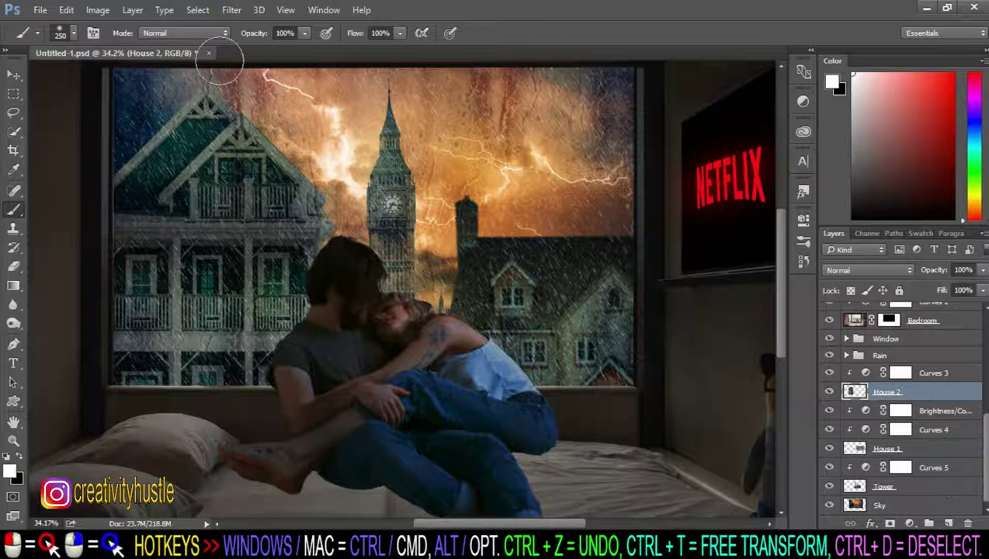
pyautogui.click(232, 9)
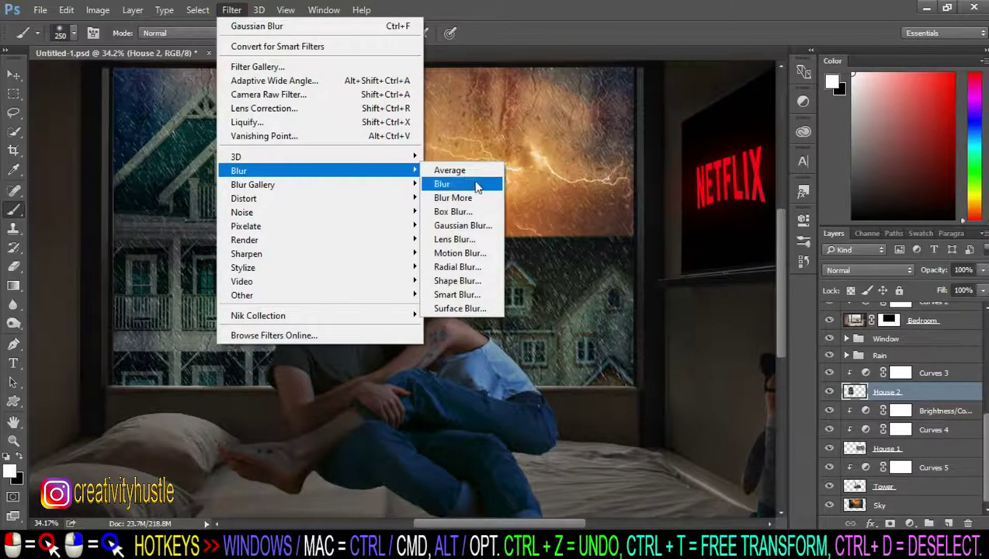
pyautogui.click(462, 225)
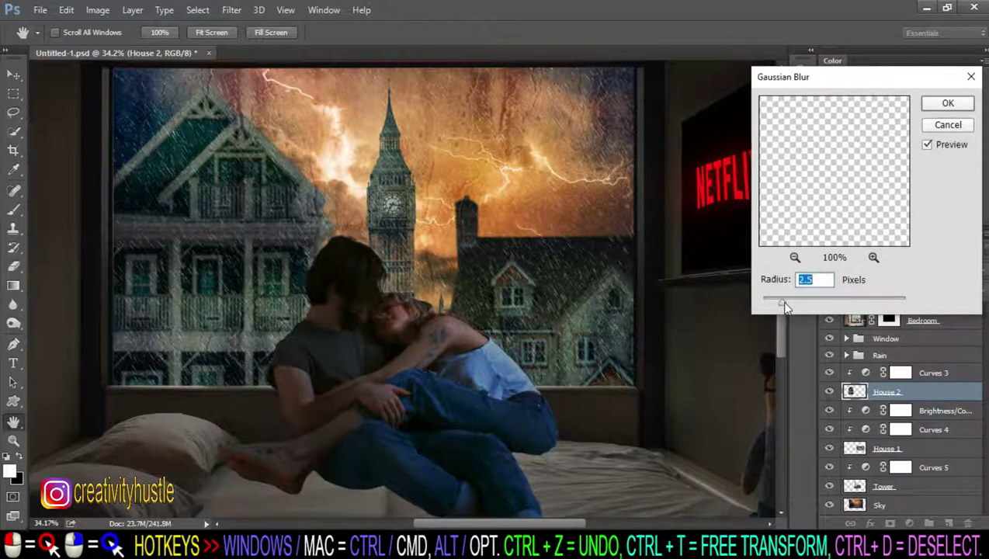
pyautogui.click(963, 106)
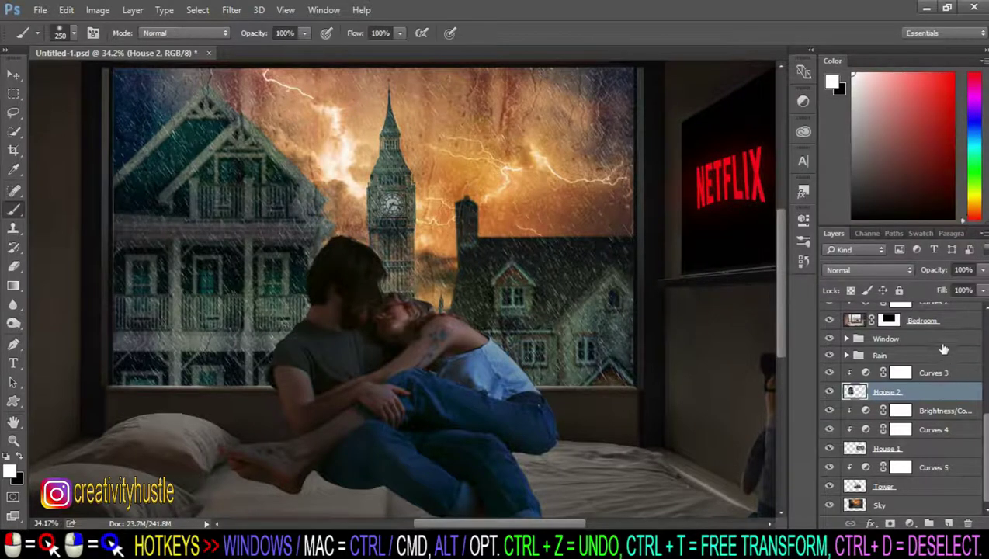
# Step: Soften the Tower layer with a 3.5 pixel Gaussian Blur
pyautogui.click(960, 489)
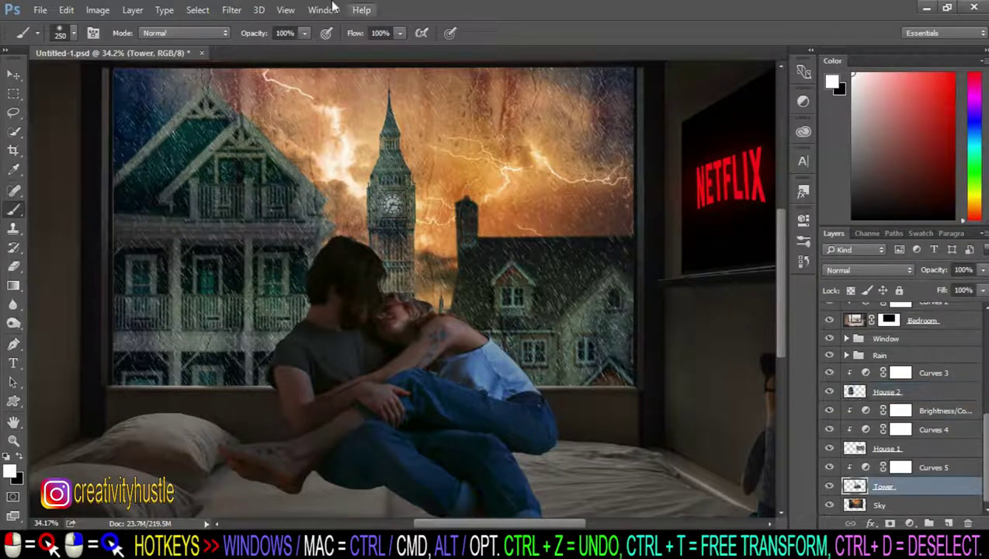
pyautogui.click(232, 10)
pyautogui.moveTo(310, 171)
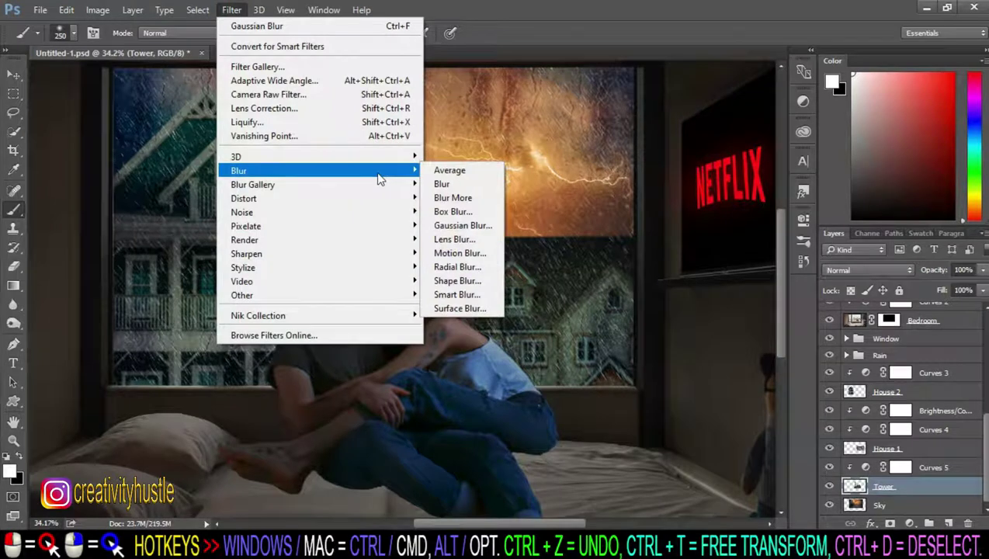
pyautogui.click(463, 225)
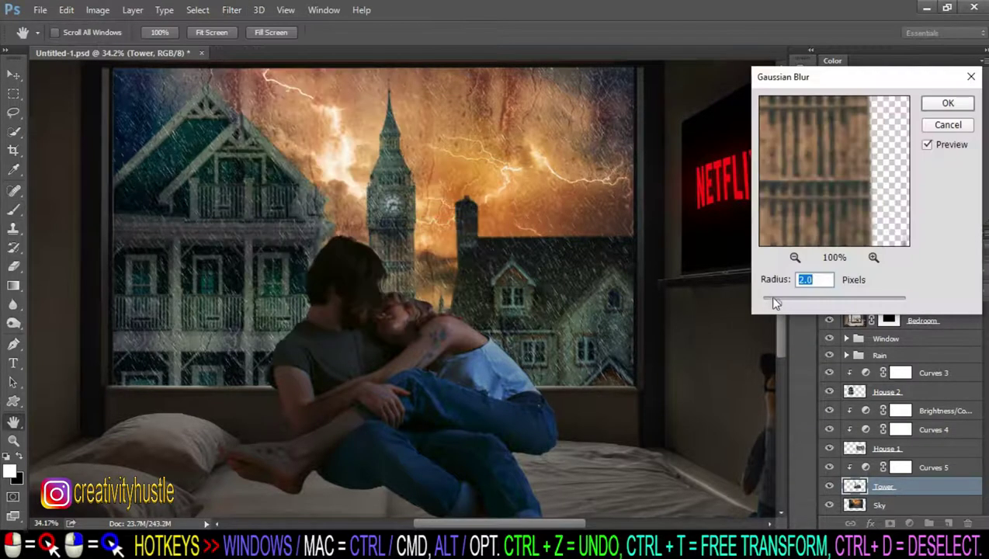
pyautogui.moveTo(782, 300); pyautogui.dragTo(790, 304)
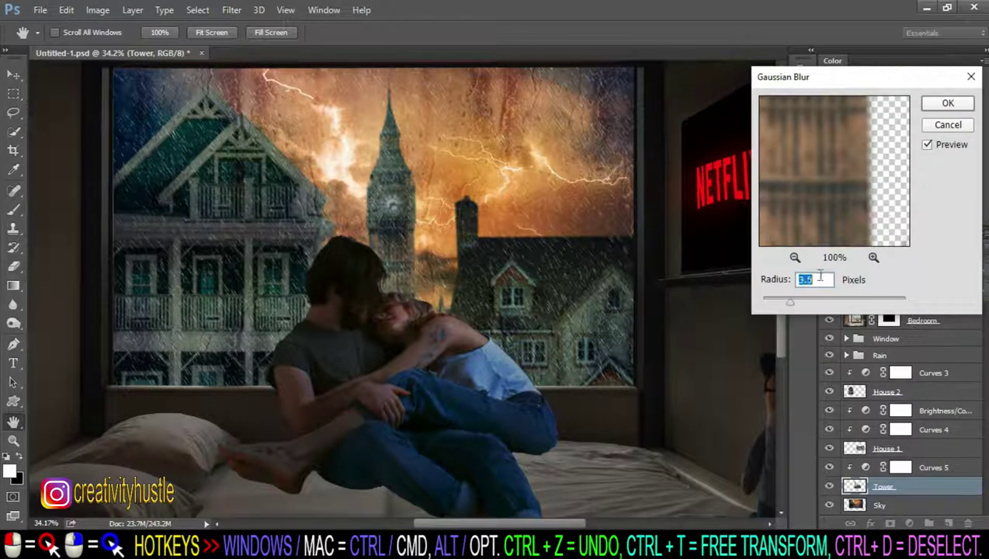
pyautogui.click(948, 102)
pyautogui.scroll(1, 402, 291)
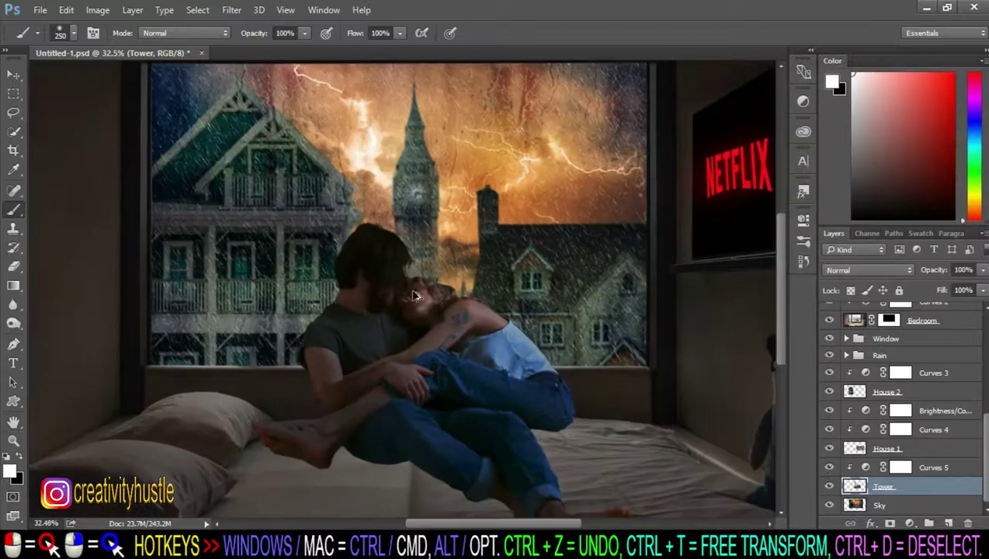
pyautogui.scroll(-1, 435, 288)
pyautogui.scroll(-1, 466, 284)
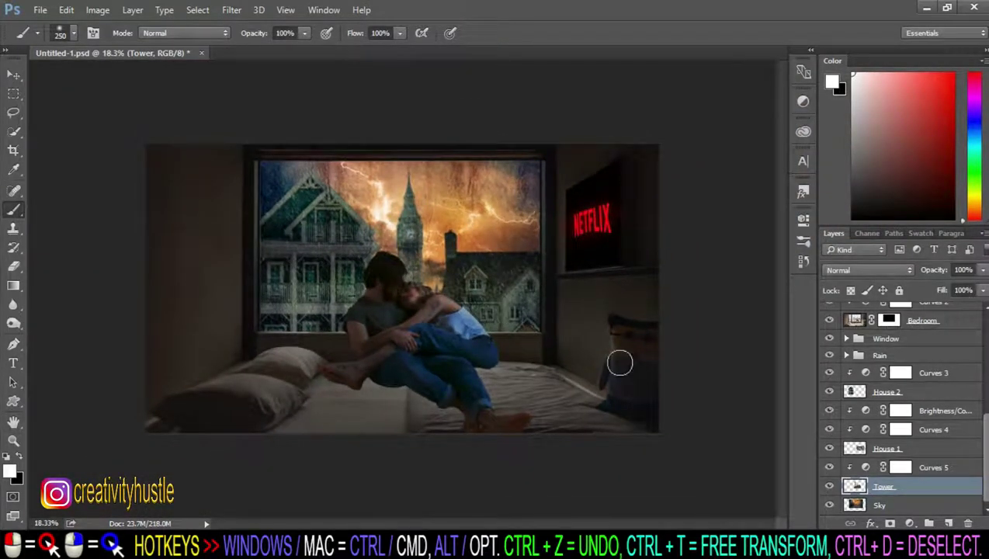
# Step: Add a new empty layer above the topmost adjustment over the couple
pyautogui.scroll(3, 925, 483)
pyautogui.scroll(2, 939, 450)
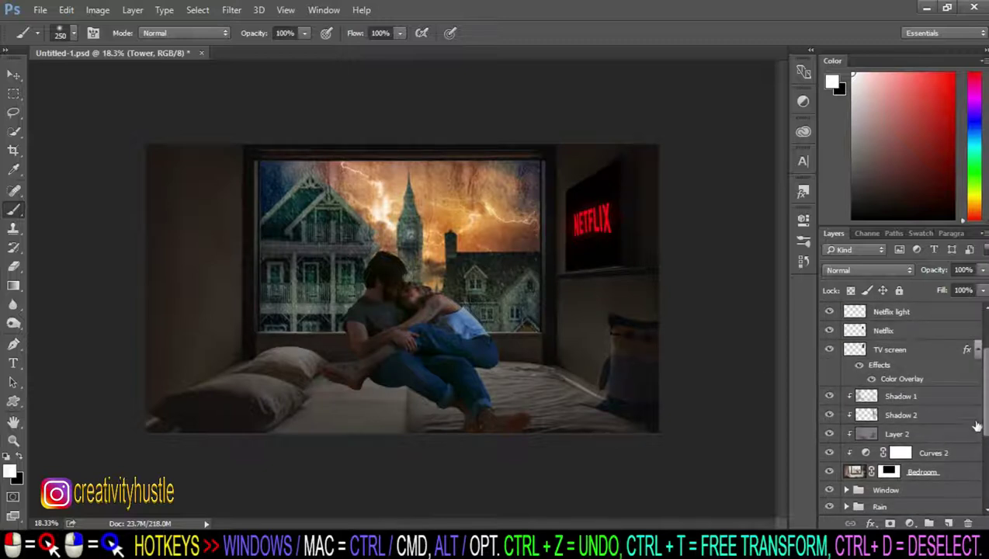
pyautogui.scroll(3, 979, 396)
pyautogui.scroll(1, 985, 353)
pyautogui.click(947, 314)
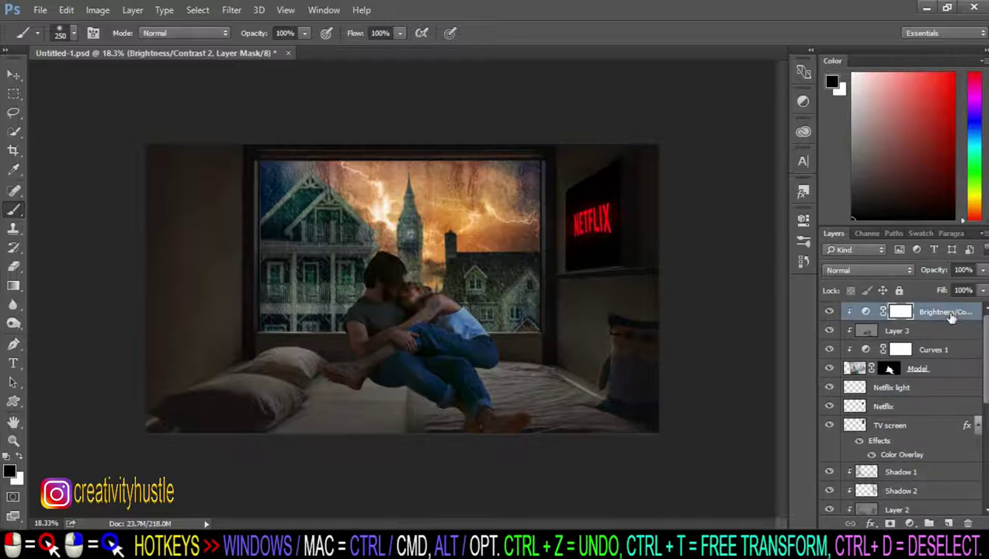
pyautogui.click(948, 523)
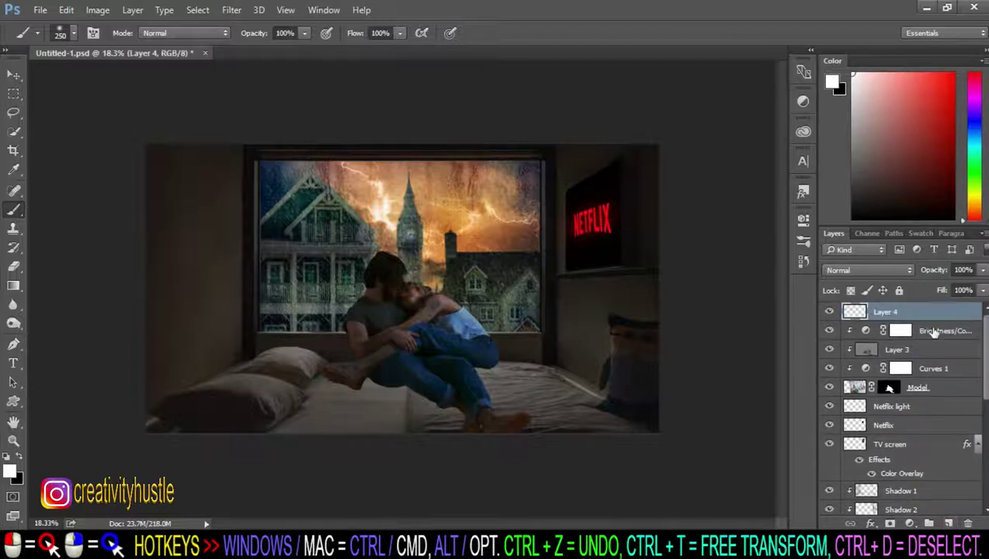
pyautogui.scroll(2, 425, 255)
pyautogui.scroll(2, 426, 255)
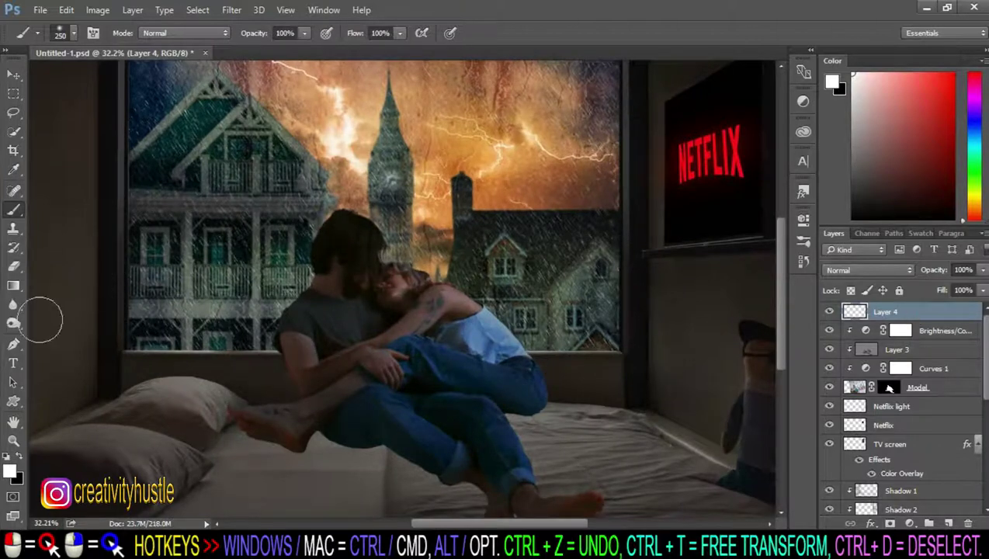
# Step: Sample a light peach colour, clip Layer 4, and paint over the couple's heads
pyautogui.click(11, 470)
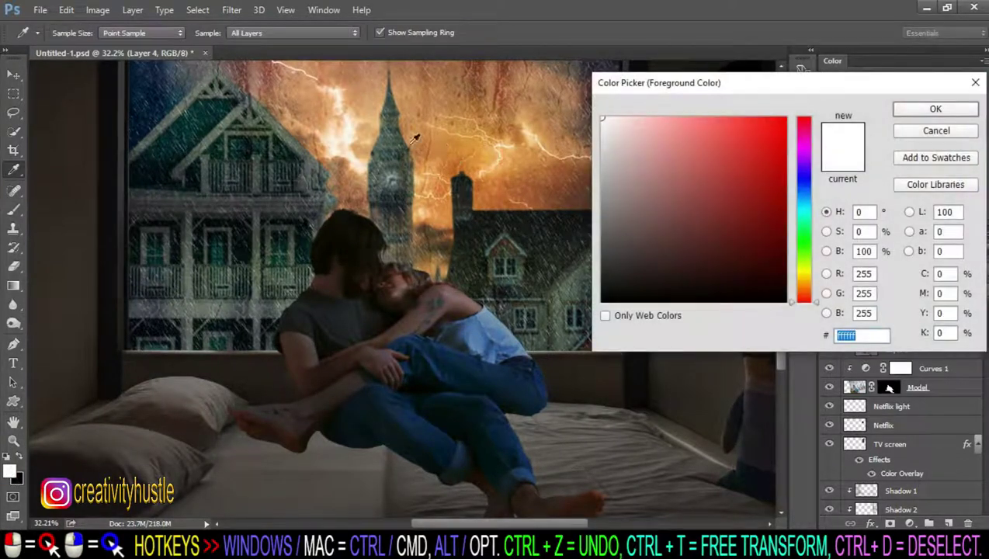
pyautogui.click(348, 132)
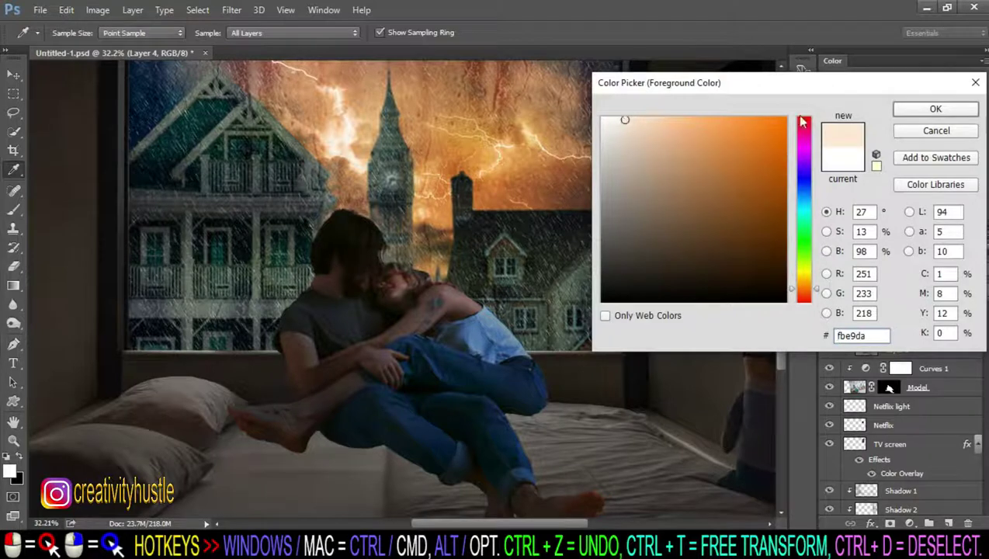
pyautogui.click(936, 111)
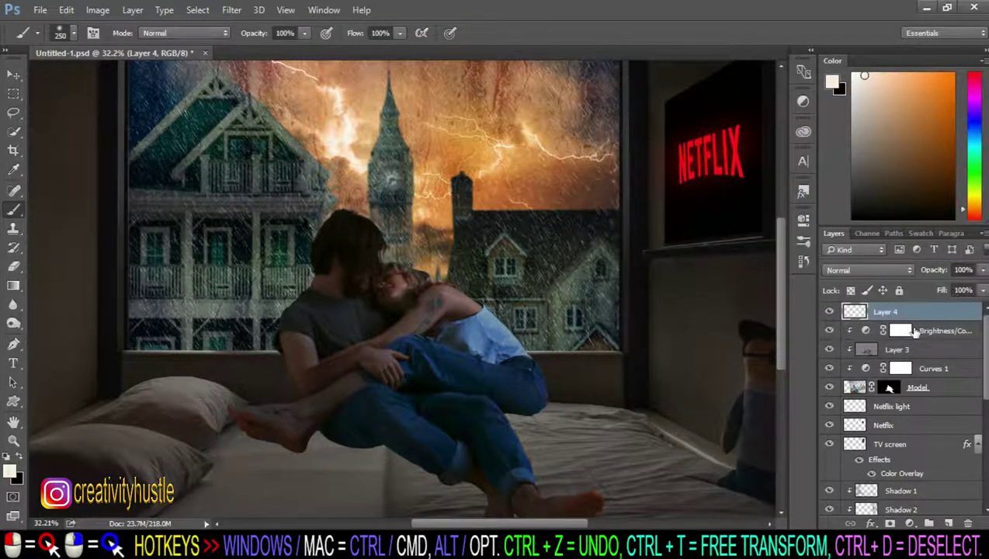
pyautogui.rightClick(939, 312)
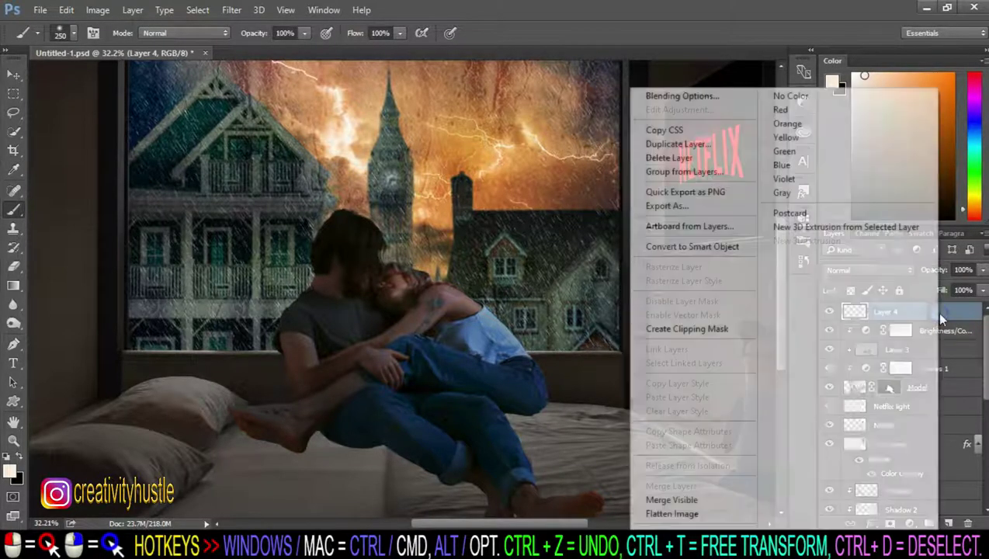
pyautogui.click(726, 329)
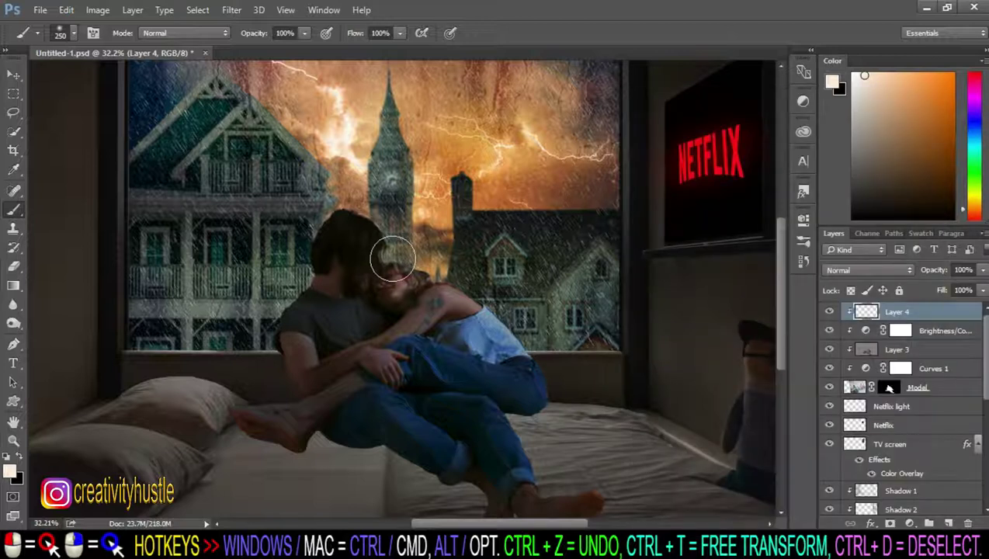
pyautogui.moveTo(388, 254)
pyautogui.mouseDown()
pyautogui.moveTo(365, 233)
pyautogui.moveTo(400, 275)
pyautogui.moveTo(482, 295)
pyautogui.moveTo(326, 217)
pyautogui.mouseUp()
# Step: Set Layer 4 to Overlay blend mode at 40% opacity
pyautogui.click(870, 271)
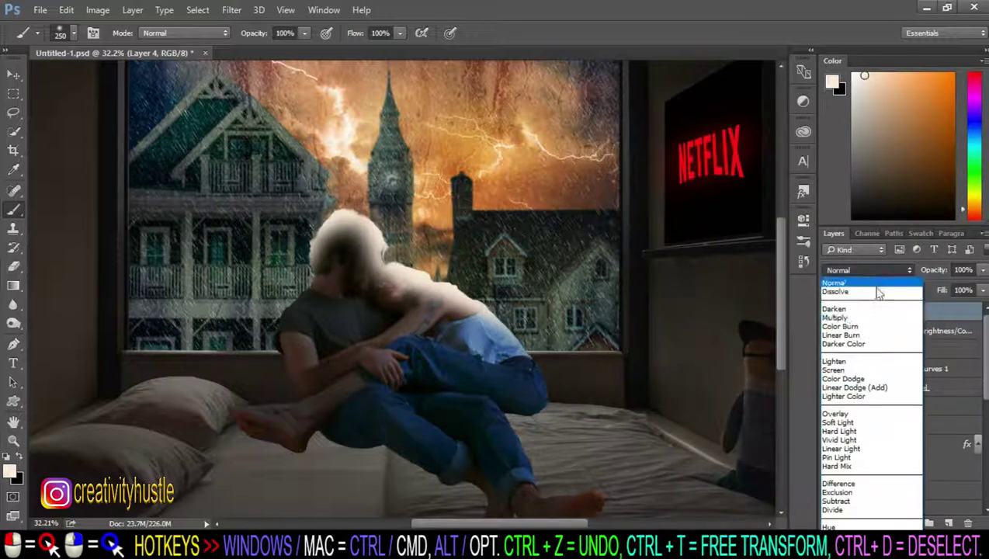
pyautogui.click(876, 414)
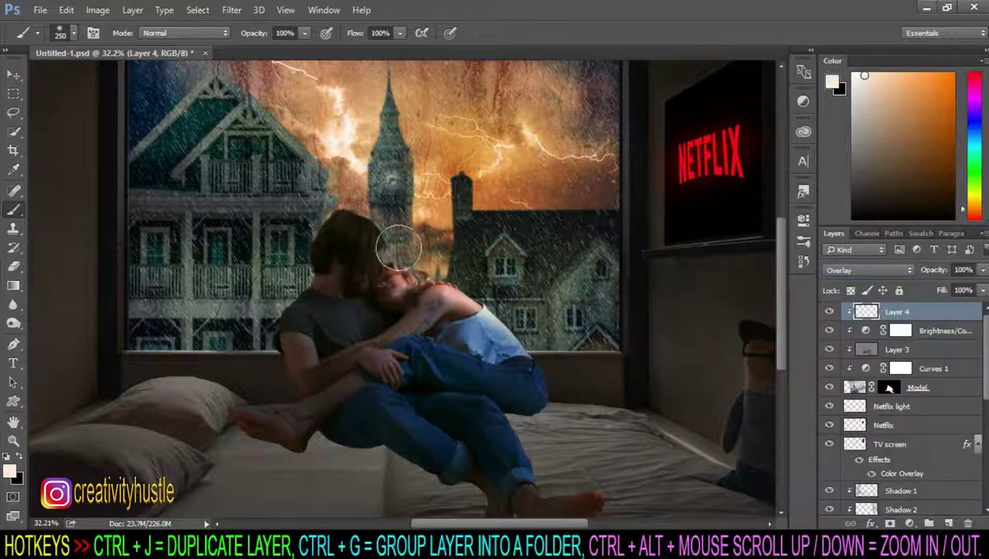
pyautogui.click(934, 269)
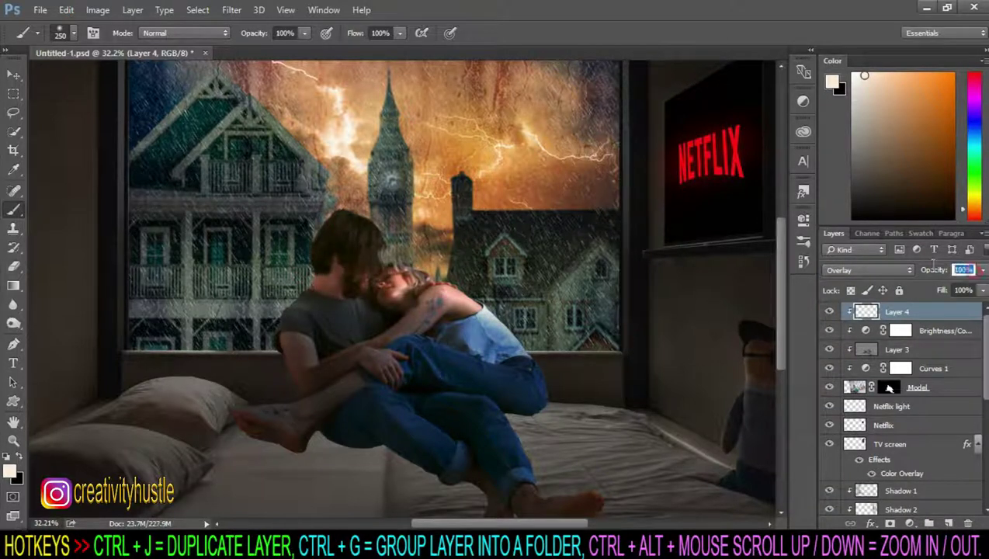
pyautogui.write('50')
pyautogui.press('Return')
pyautogui.scroll(-1, 386, 256)
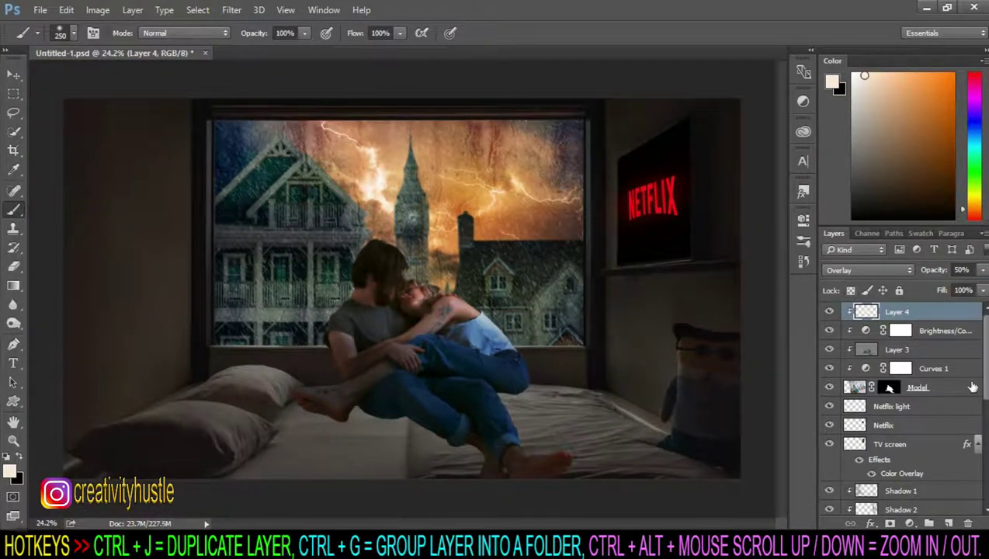
pyautogui.click(932, 269)
pyautogui.write('40')
pyautogui.press('Return')
pyautogui.scroll(-3, 547, 416)
pyautogui.scroll(2, 568, 408)
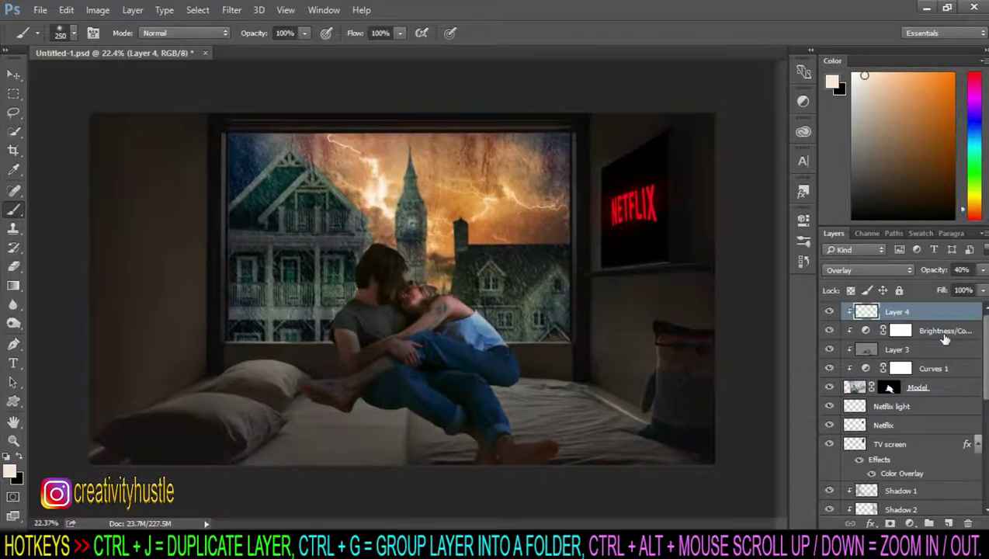
# Step: Add a Photo Filter adjustment with a brighter orange colour and higher density
pyautogui.click(908, 522)
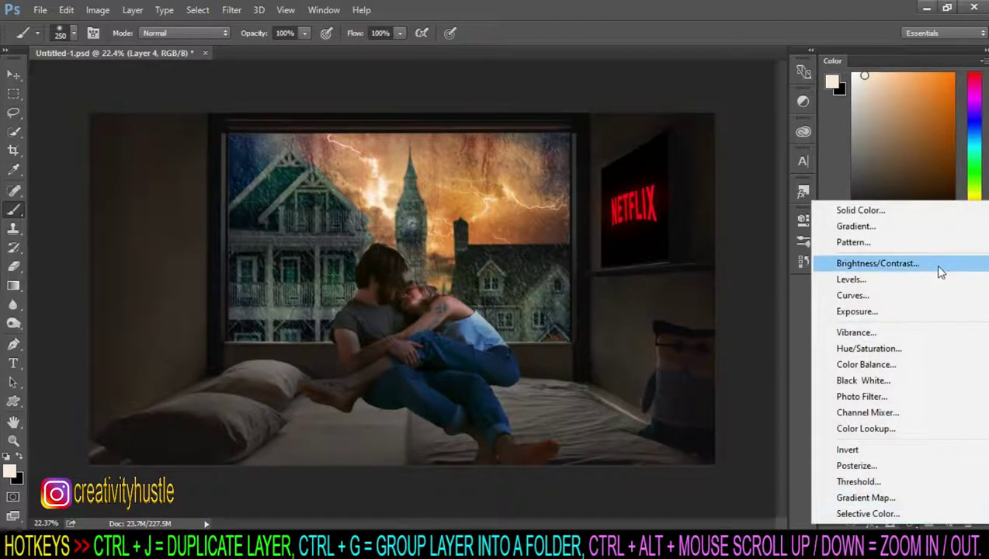
pyautogui.click(940, 396)
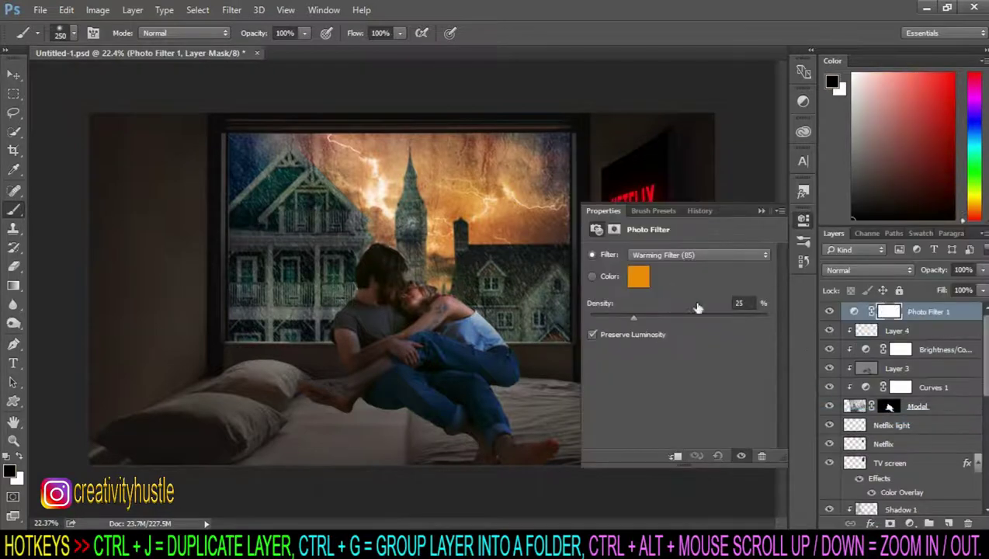
pyautogui.click(639, 279)
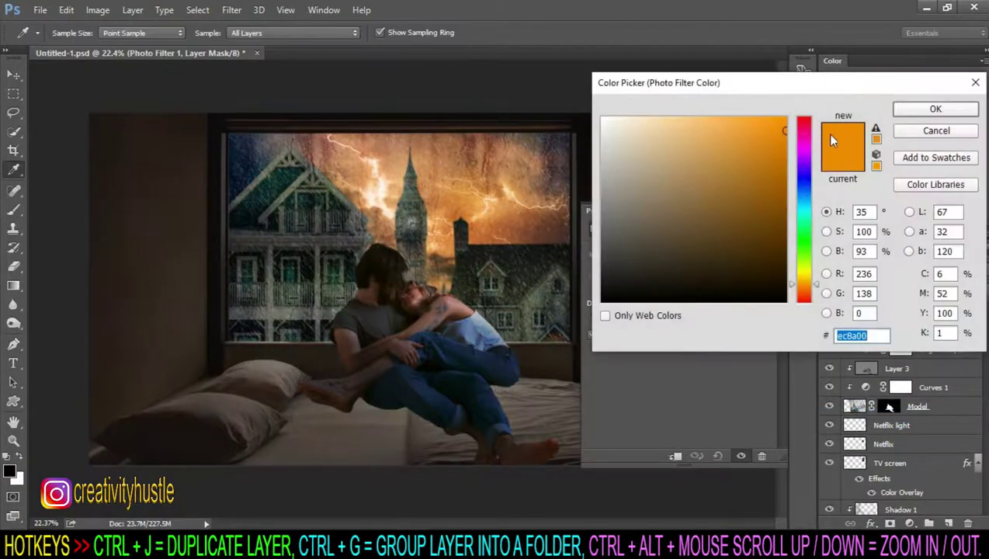
pyautogui.moveTo(786, 128); pyautogui.dragTo(786, 117)
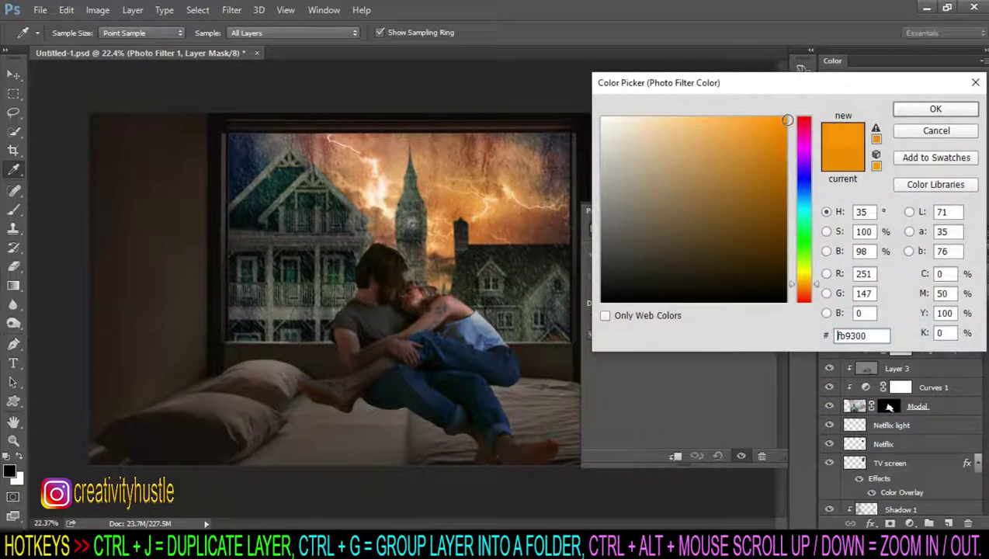
pyautogui.click(928, 114)
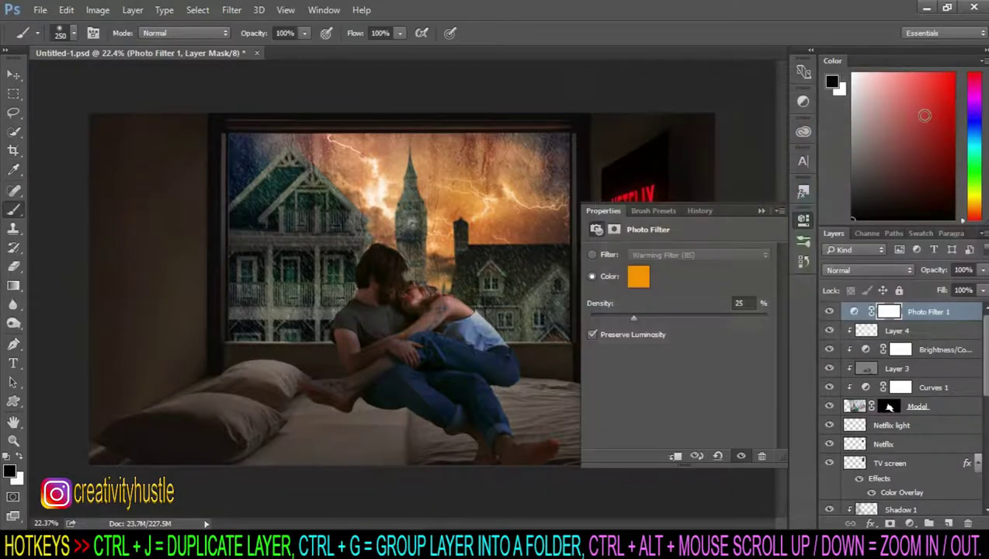
pyautogui.moveTo(671, 320); pyautogui.dragTo(693, 320)
pyautogui.click(768, 244)
pyautogui.click(830, 311)
pyautogui.click(830, 312)
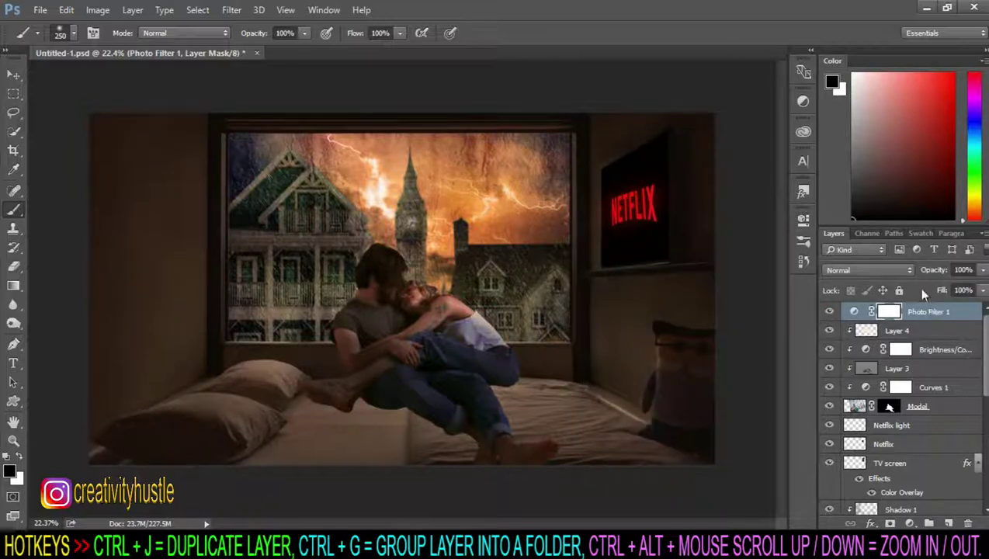
# Step: Set the Photo Filter to Overlay at 50% opacity
pyautogui.click(899, 270)
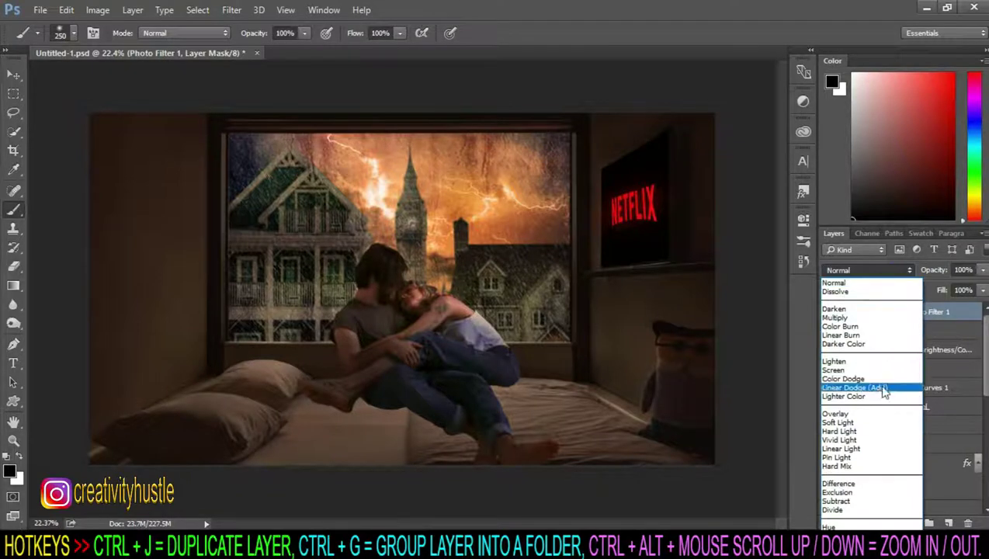
pyautogui.click(887, 415)
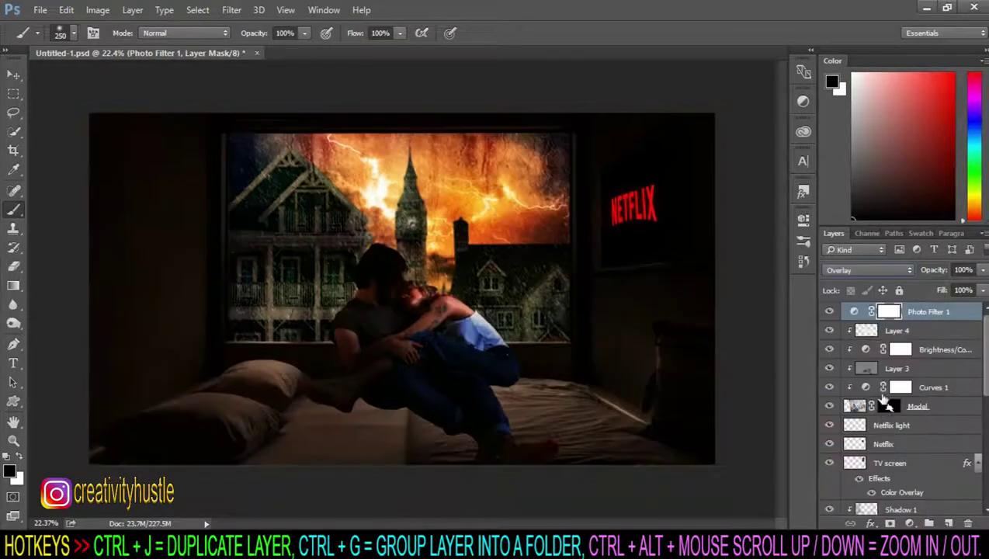
pyautogui.click(961, 269)
pyautogui.write('50')
pyautogui.press('Return')
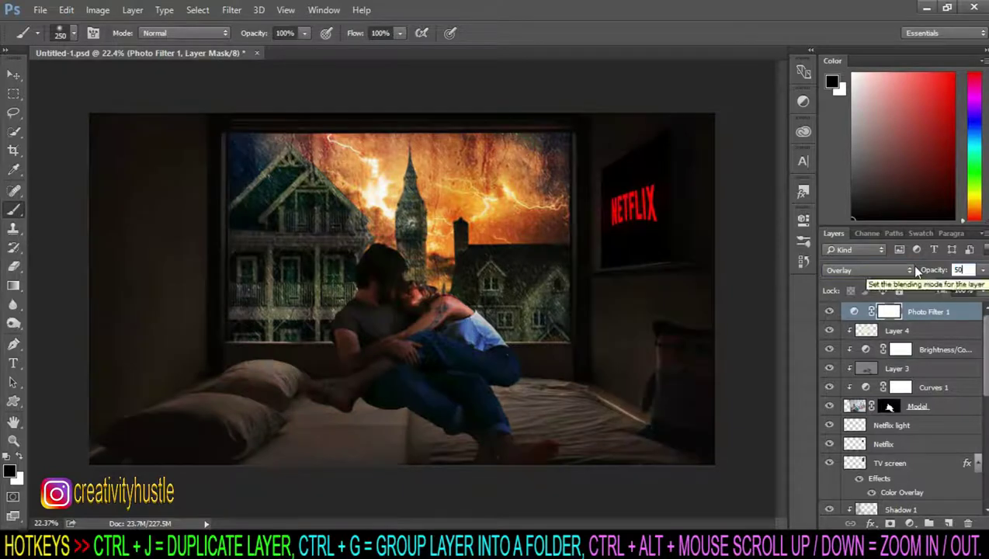
# Step: Duplicate Photo Filter 1 and set the original back to Normal blend mode
pyautogui.click(963, 331)
pyautogui.click(957, 320)
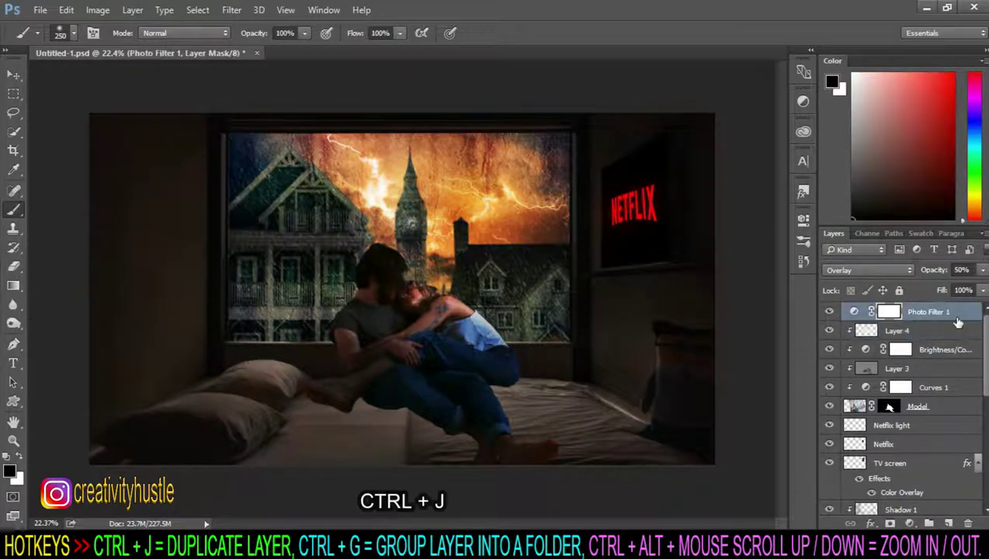
pyautogui.hotkey('ctrl', 'j')
pyautogui.click(961, 331)
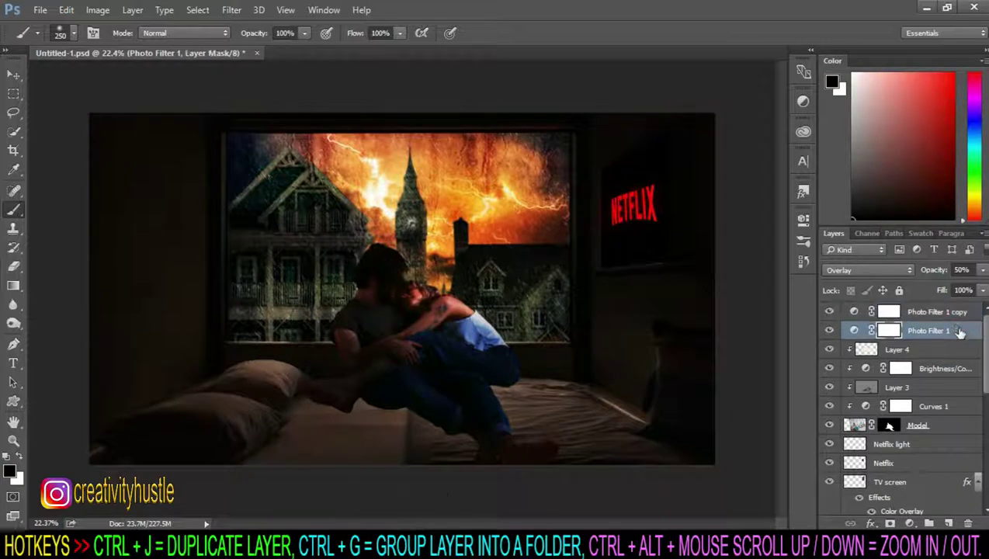
pyautogui.click(893, 271)
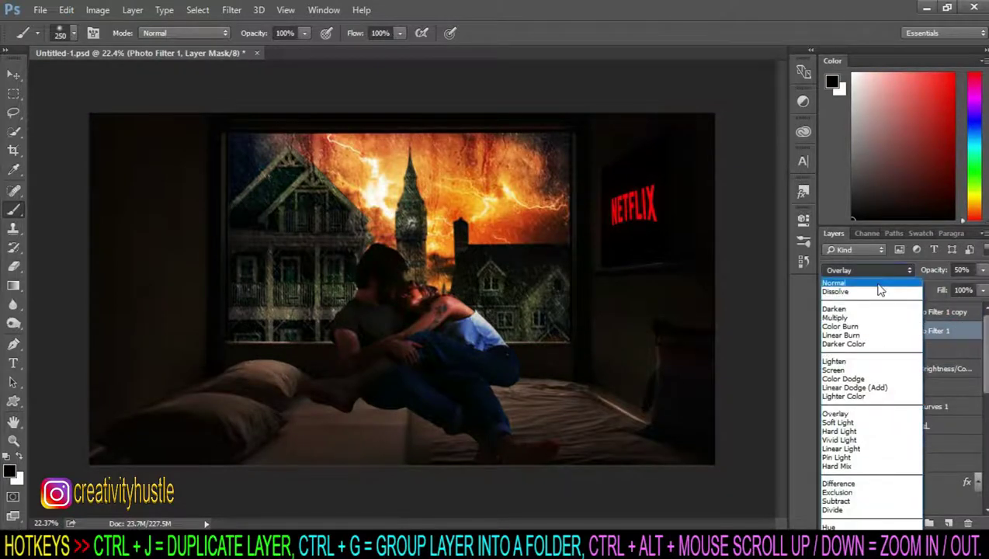
pyautogui.click(881, 279)
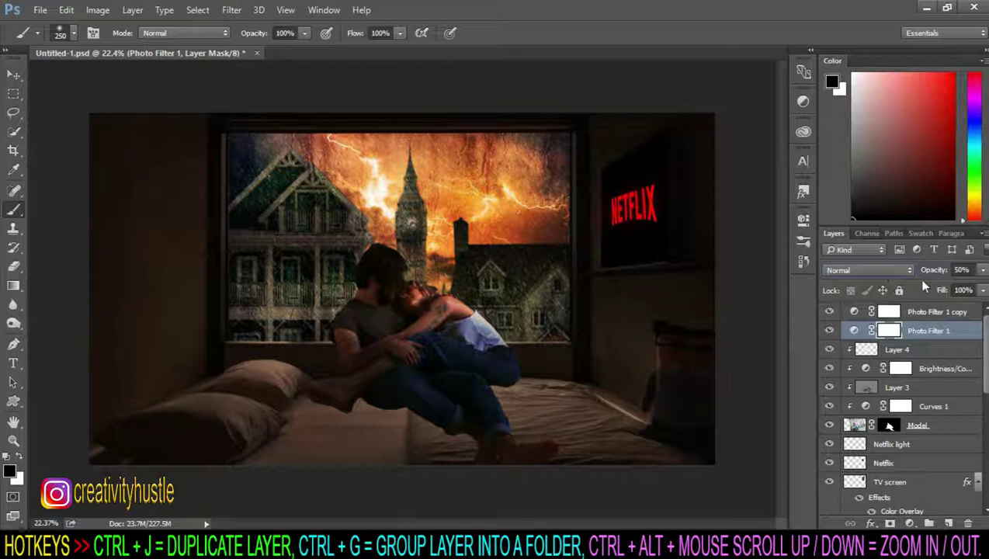
pyautogui.click(935, 313)
pyautogui.click(970, 335)
pyautogui.click(935, 311)
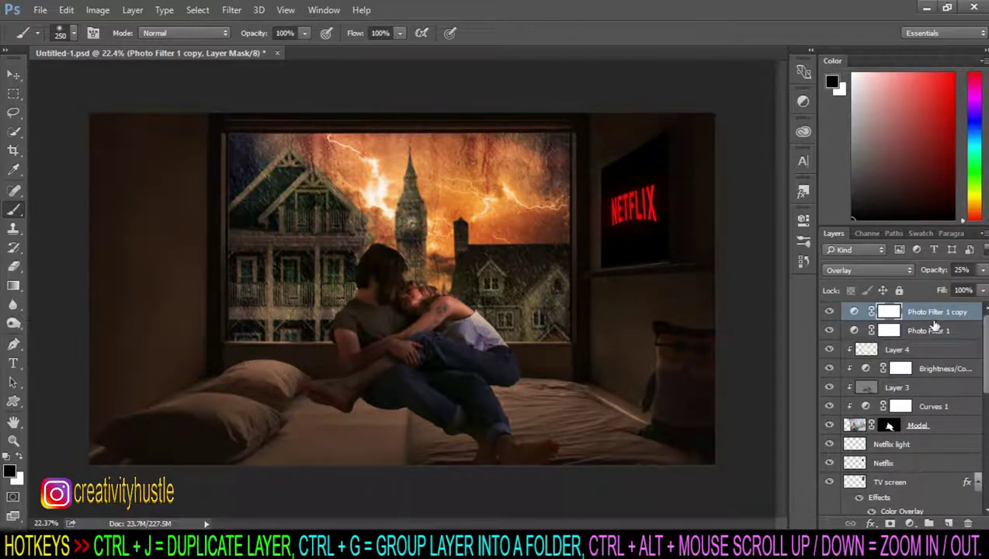
# Step: Add a new layer above Netflix light named 'Model's shadow'
pyautogui.scroll(-2, 942, 327)
pyautogui.scroll(-3, 947, 357)
pyautogui.scroll(-2, 942, 386)
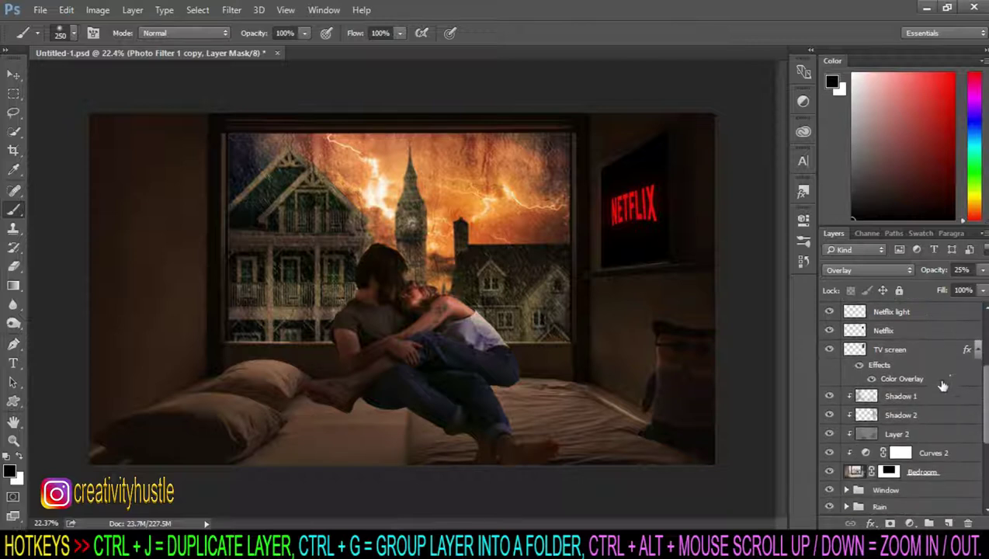
pyautogui.scroll(4, 945, 400)
pyautogui.click(938, 389)
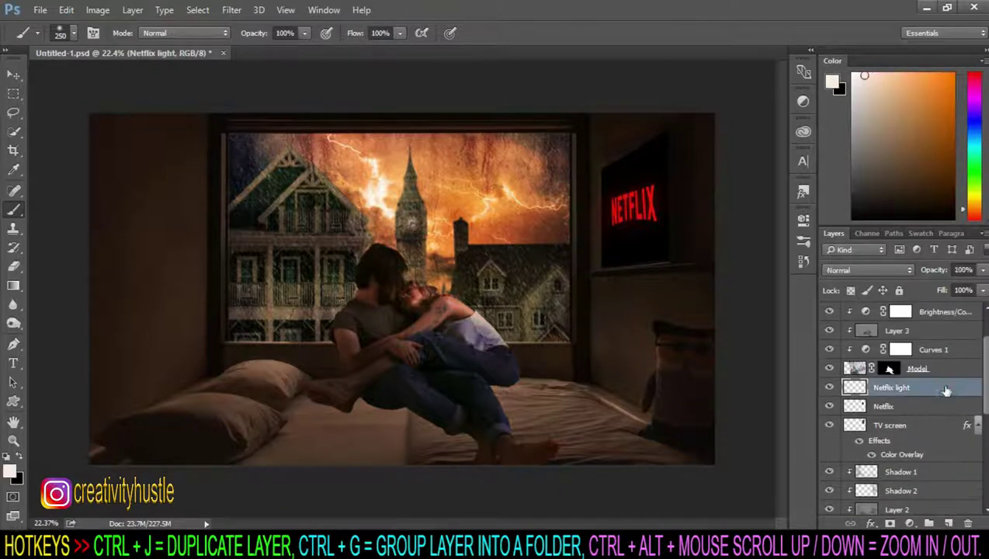
pyautogui.click(949, 523)
pyautogui.doubleClick(889, 373)
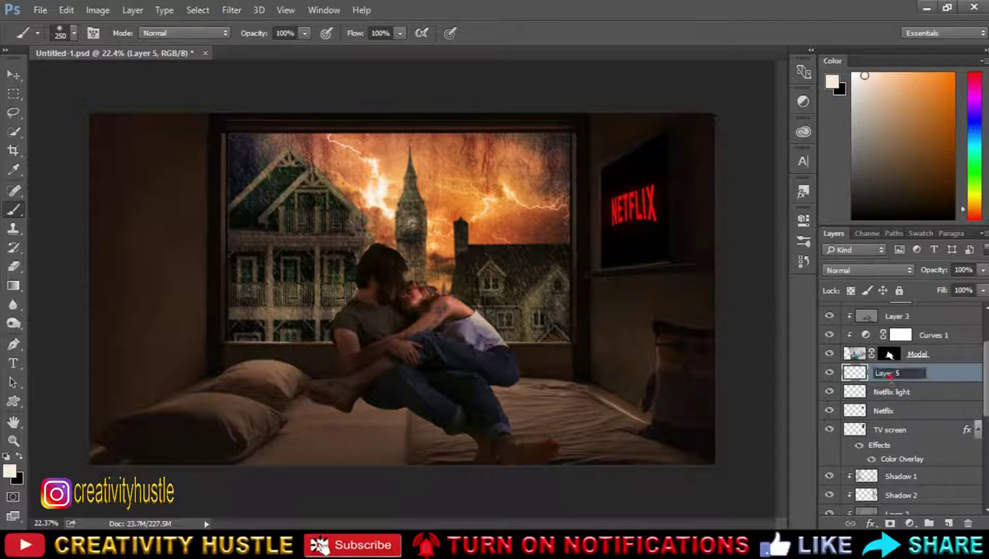
pyautogui.write("Model's sha")
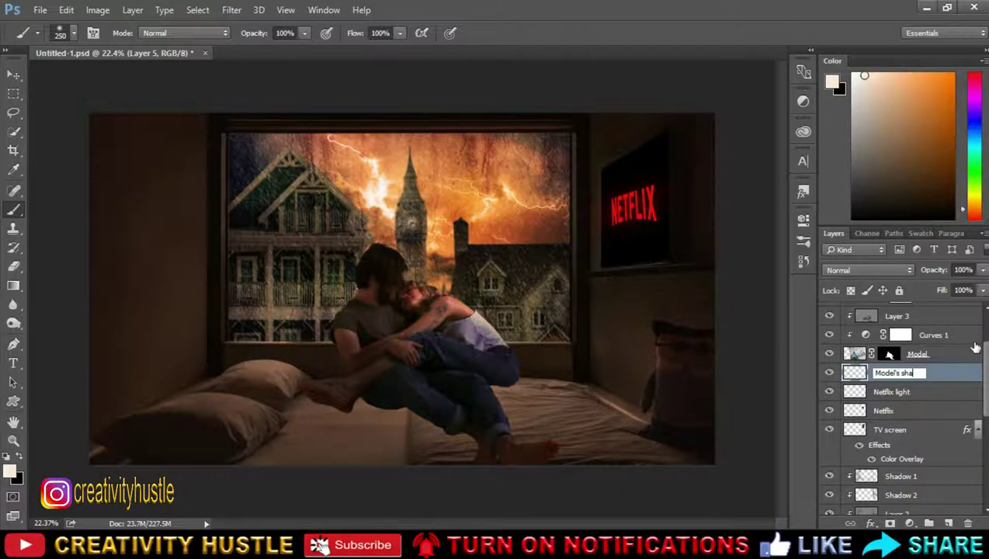
pyautogui.write('dow')
pyautogui.press('Return')
# Step: Paint a soft black shadow under the couple with a 100 px brush
pyautogui.click(9, 458)
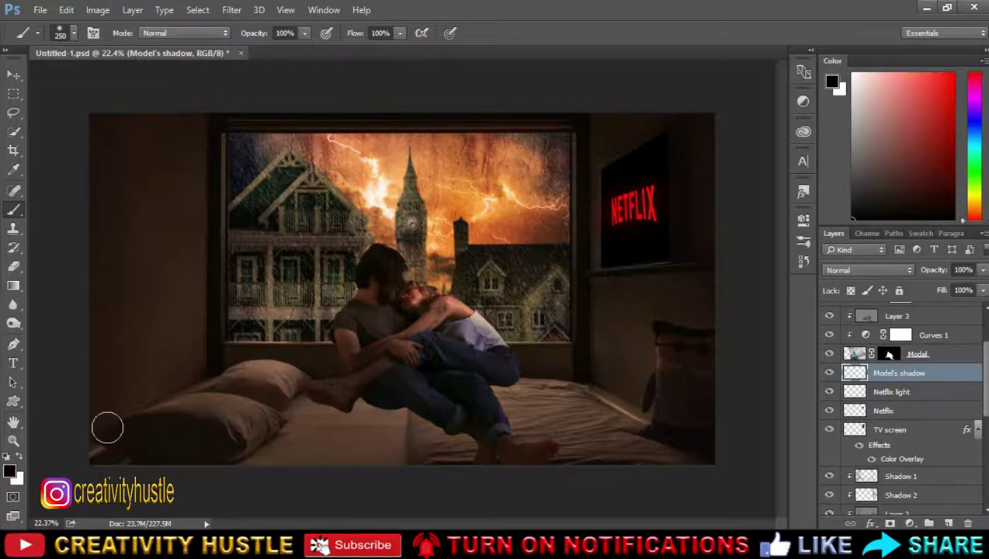
pyautogui.scroll(1, 392, 412)
pyautogui.scroll(4, 392, 412)
pyautogui.press('[')
pyautogui.press('[')
pyautogui.press('[')
pyautogui.scroll(-3, 326, 365)
pyautogui.moveTo(187, 295)
pyautogui.mouseDown()
pyautogui.moveTo(388, 309)
pyautogui.moveTo(660, 404)
pyautogui.moveTo(594, 377)
pyautogui.mouseUp()
pyautogui.scroll(-2, 544, 411)
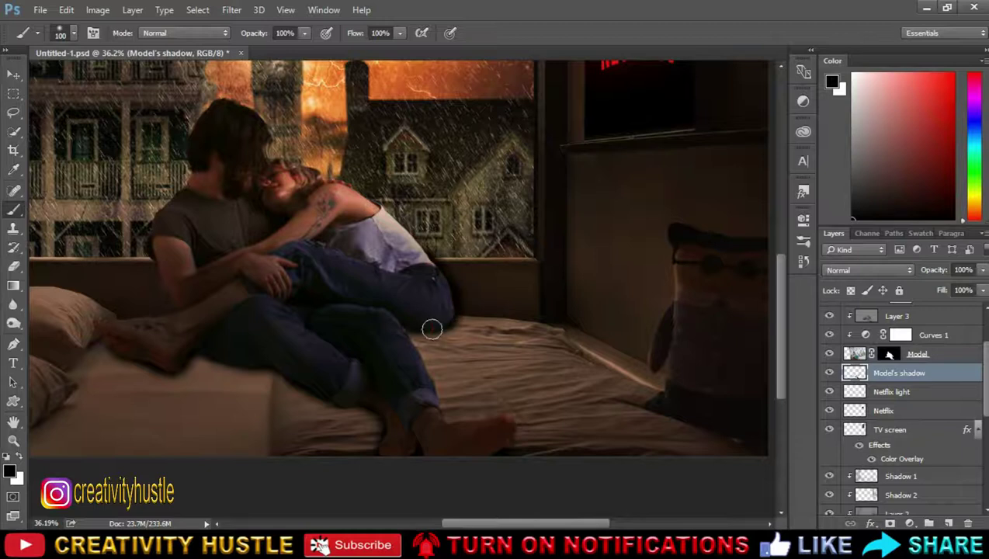
pyautogui.scroll(2, 188, 321)
pyautogui.scroll(-2, 160, 398)
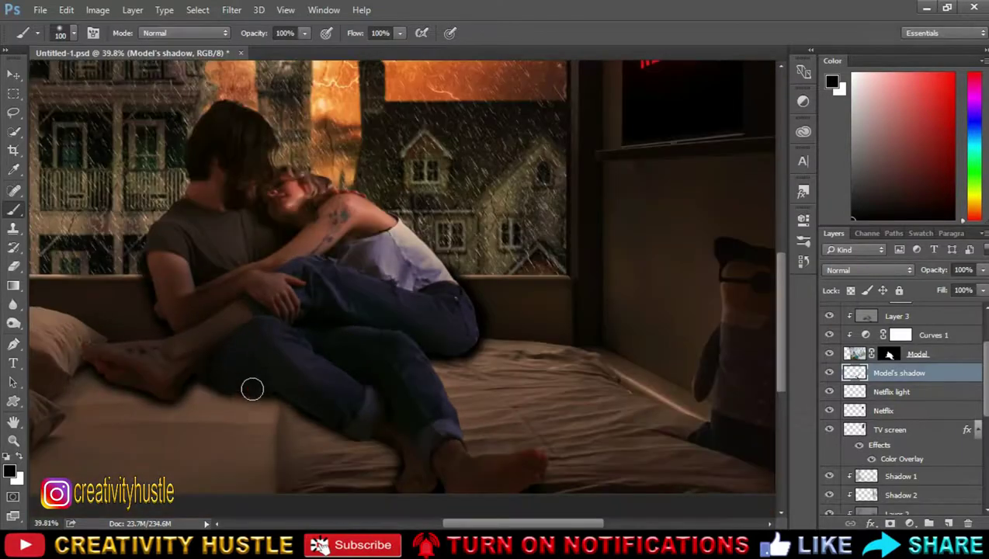
pyautogui.scroll(-3, 958, 379)
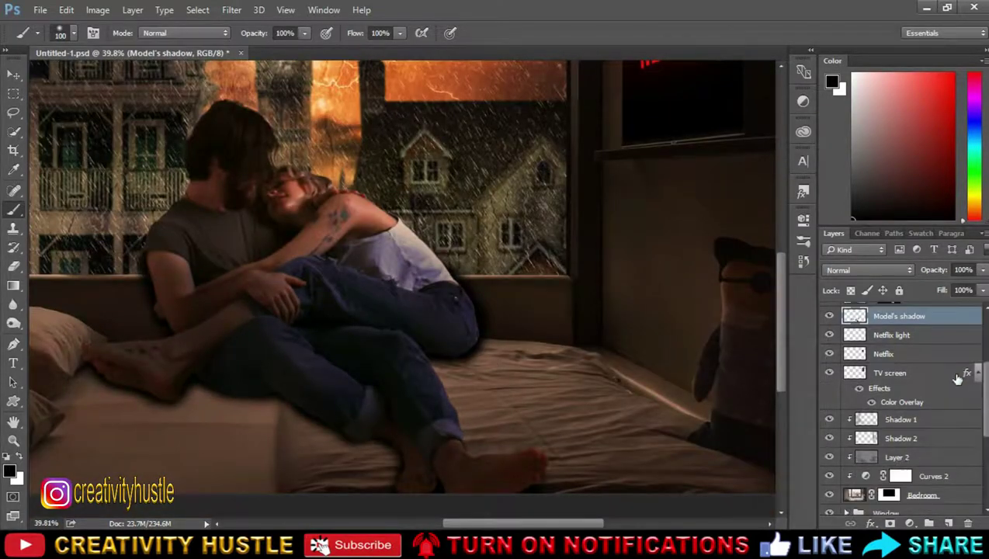
# Step: Move Model's shadow above Shadow 1, clip it, and set opacity to 50%
pyautogui.moveTo(937, 323); pyautogui.dragTo(944, 408)
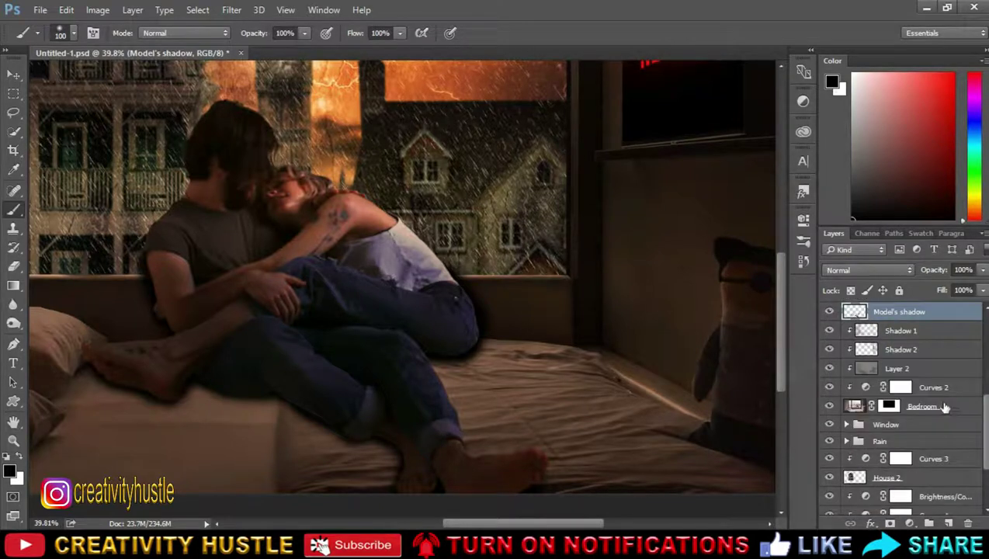
pyautogui.rightClick(949, 351)
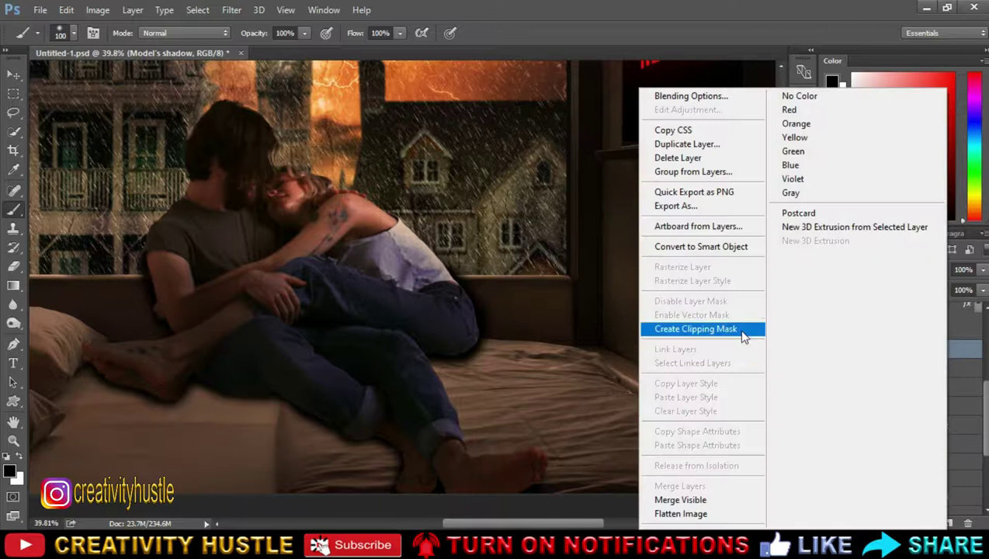
pyautogui.click(743, 329)
pyautogui.scroll(-2, 430, 388)
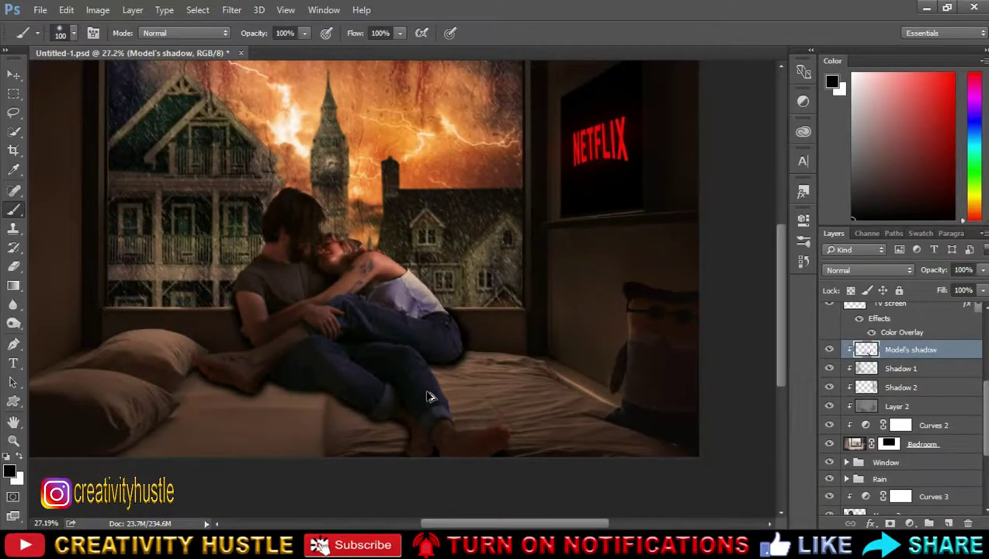
pyautogui.scroll(3, 429, 396)
pyautogui.click(966, 269)
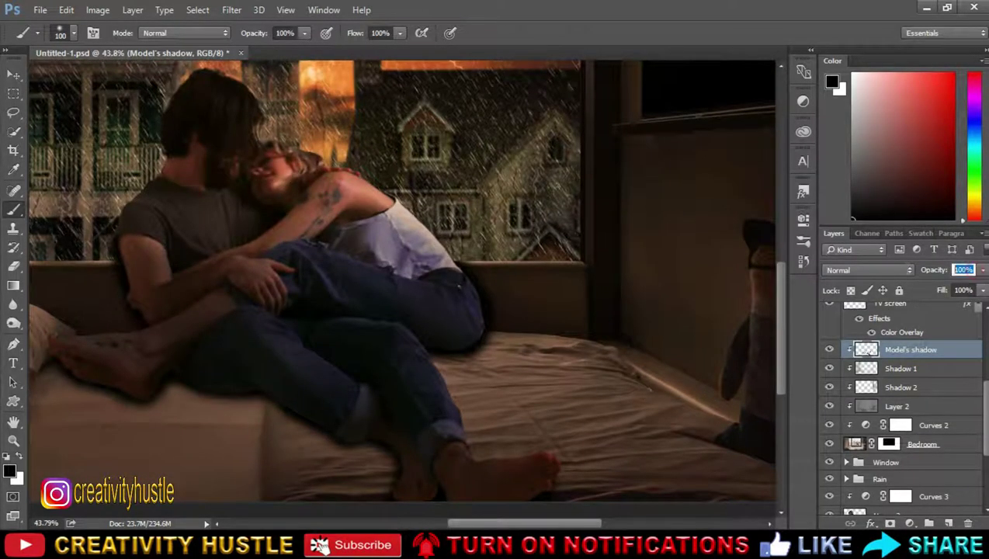
pyautogui.write('50')
pyautogui.scroll(-2, 401, 413)
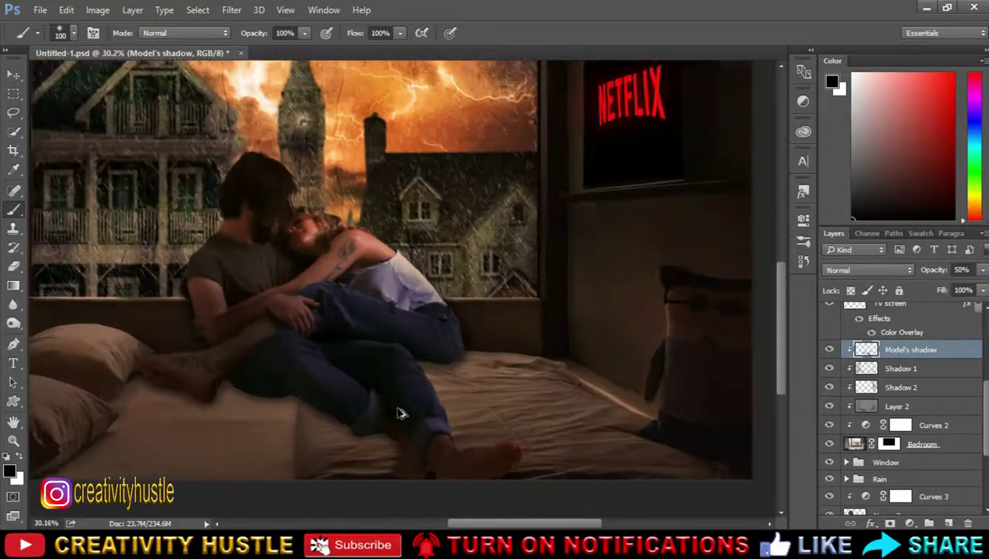
pyautogui.scroll(1, 401, 413)
# Step: Switch to the Eraser and set its opacity to 7%
pyautogui.moveTo(14, 266); pyautogui.dragTo(70, 262)
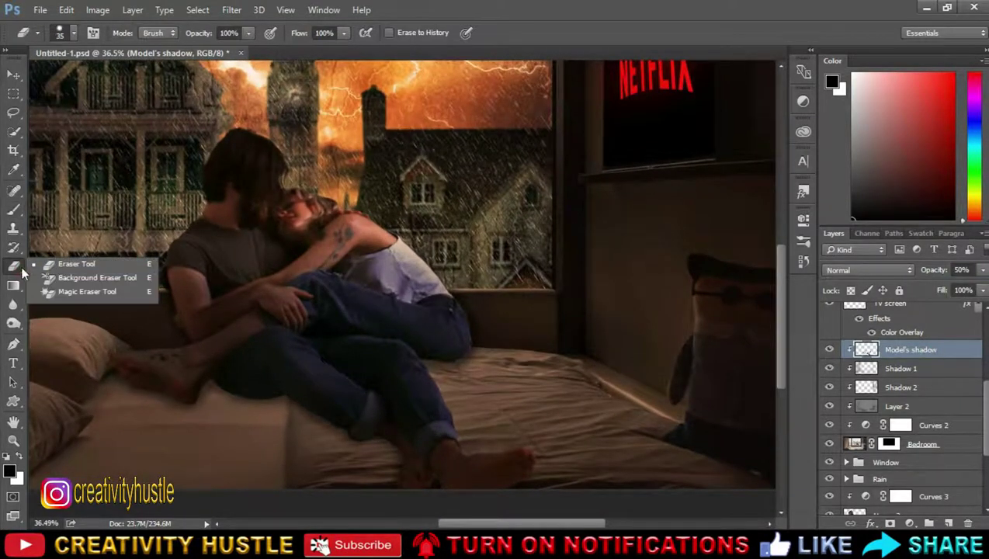
pyautogui.moveTo(179, 59); pyautogui.dragTo(180, 59)
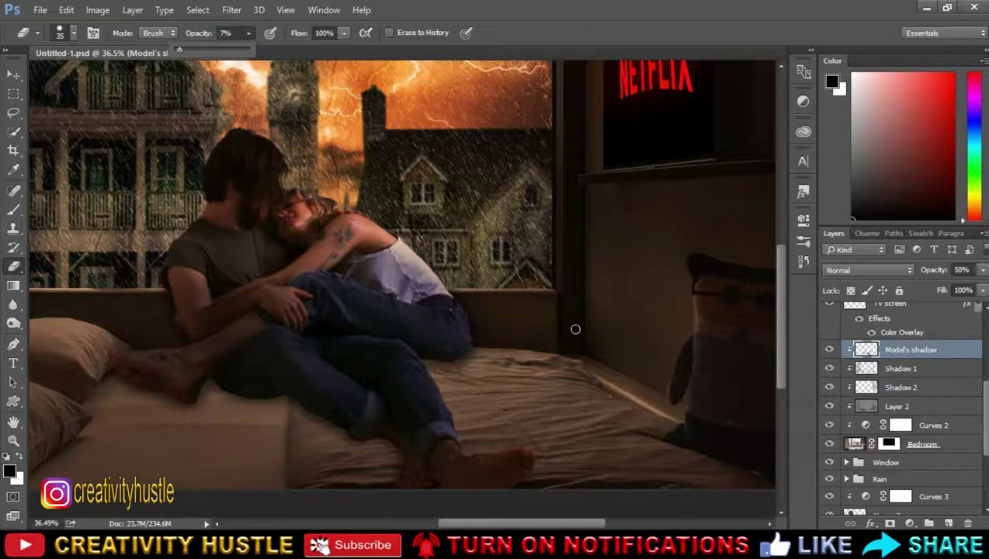
pyautogui.click(897, 352)
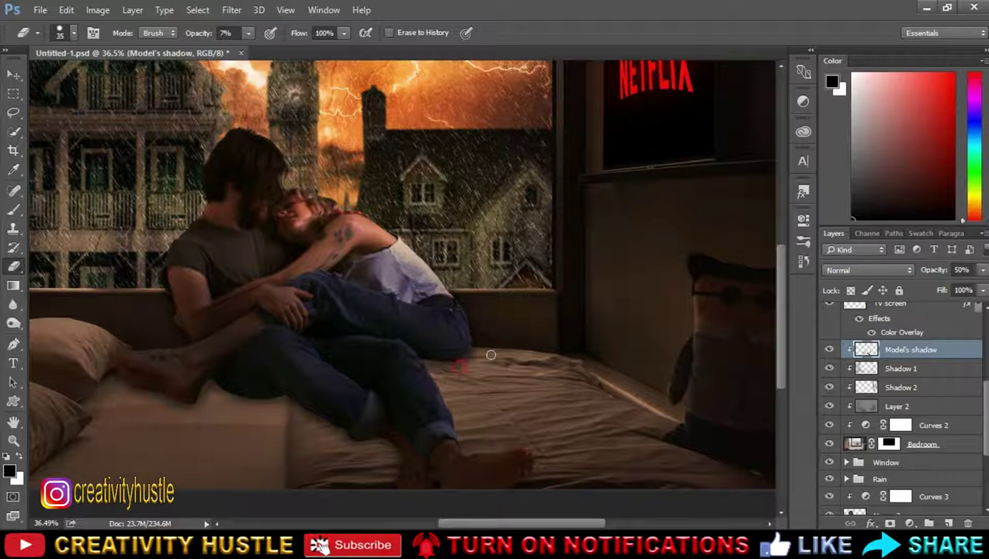
# Step: Set the Model's shadow layer opacity to 60%
pyautogui.click(961, 270)
pyautogui.write('70')
pyautogui.press('Return')
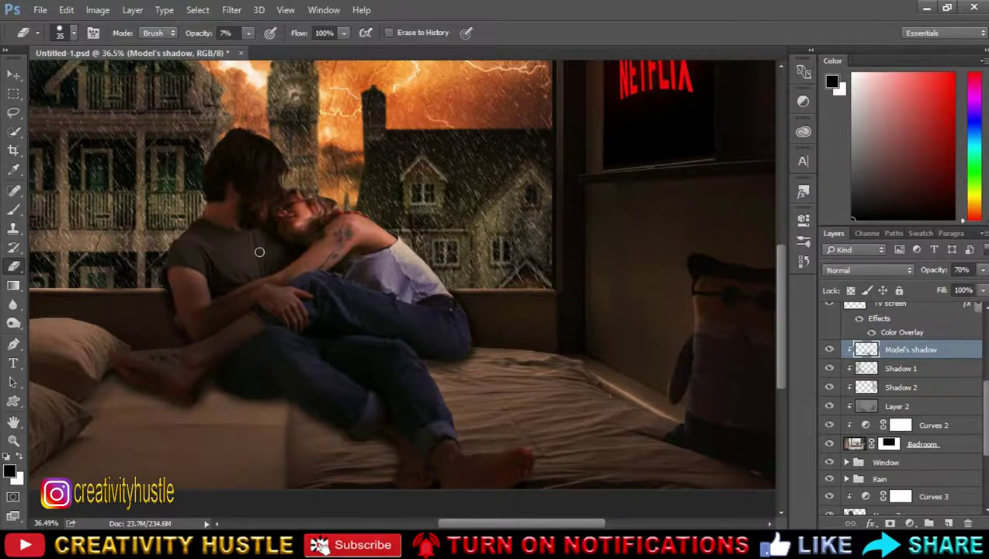
pyautogui.scroll(-1, 267, 390)
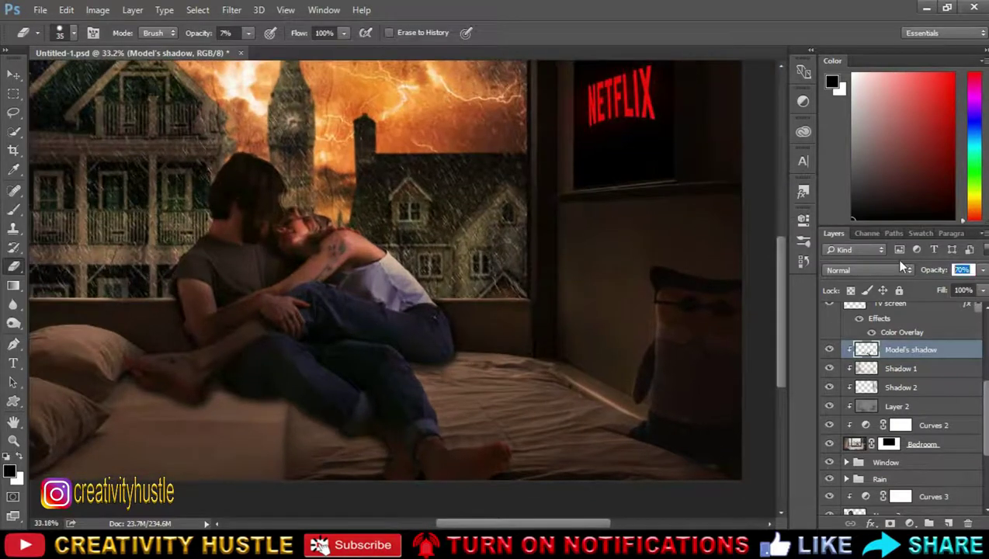
pyautogui.write('60')
pyautogui.press('Return')
pyautogui.scroll(-4, 422, 350)
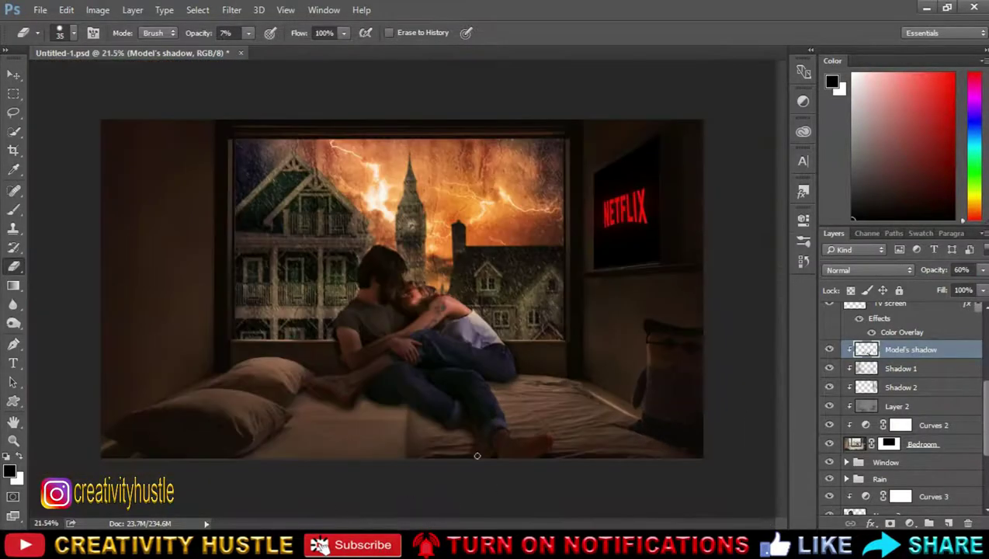
pyautogui.scroll(2, 429, 214)
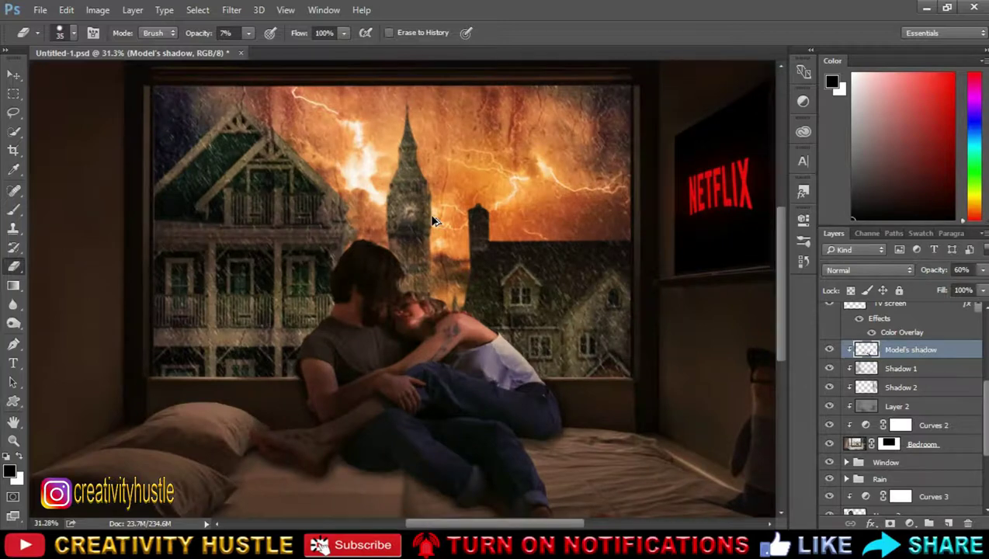
pyautogui.scroll(-3, 428, 214)
pyautogui.scroll(-1, 435, 218)
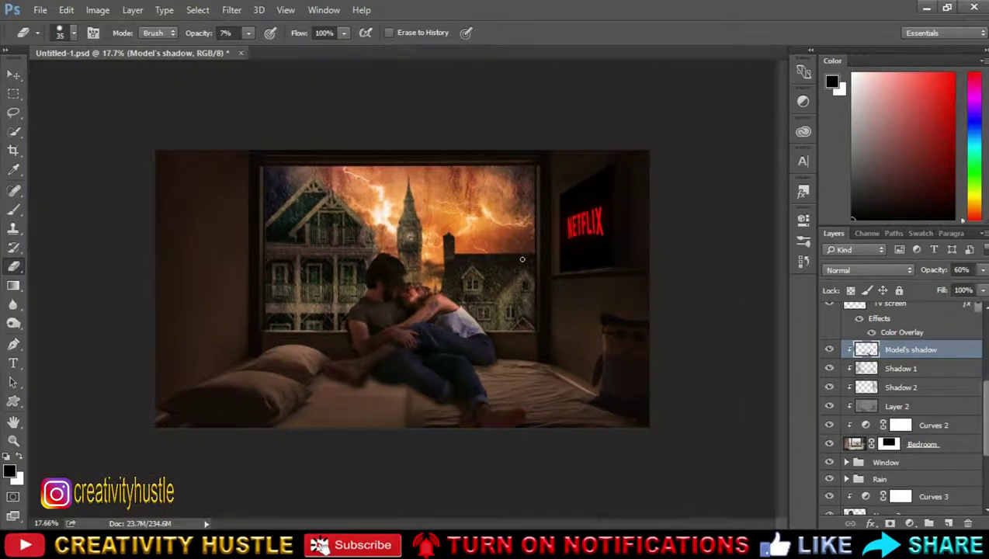
pyautogui.scroll(5, 962, 373)
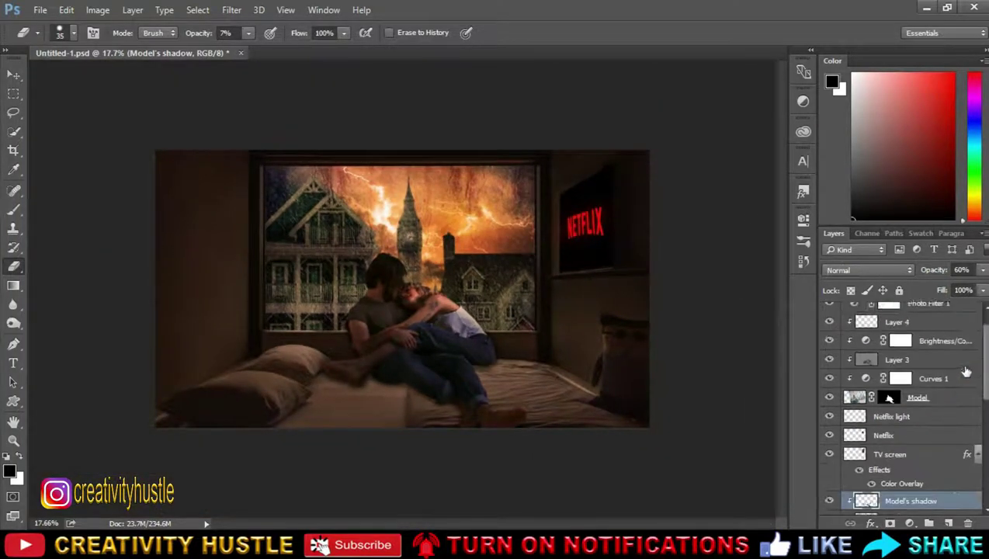
# Step: Add a new empty Layer 5 above the top Photo Filter 1 copy layer
pyautogui.click(945, 312)
pyautogui.click(949, 523)
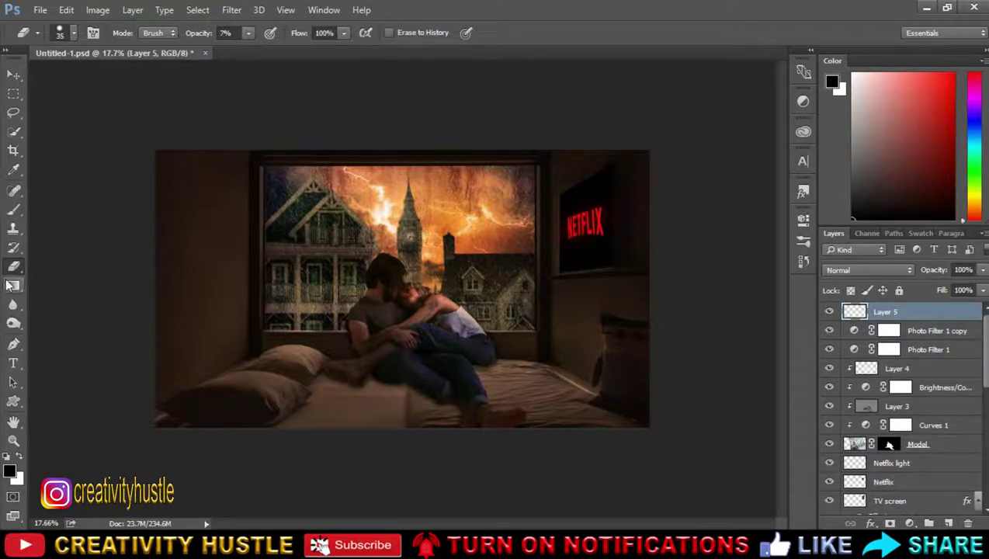
pyautogui.click(12, 211)
# Step: Paint large pure-red patches on Layer 5 with a 900 px brush, including over the Netflix sign
pyautogui.click(44, 211)
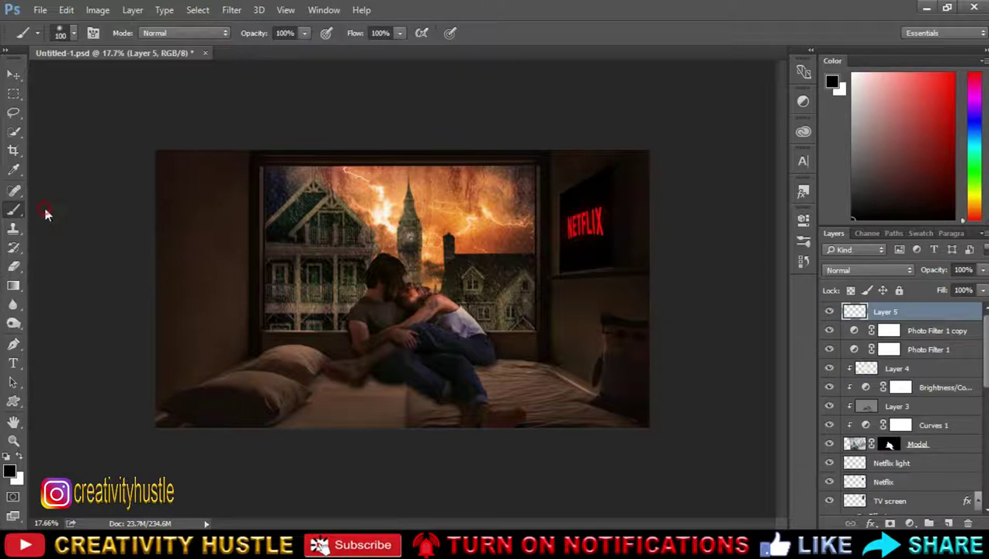
pyautogui.click(11, 471)
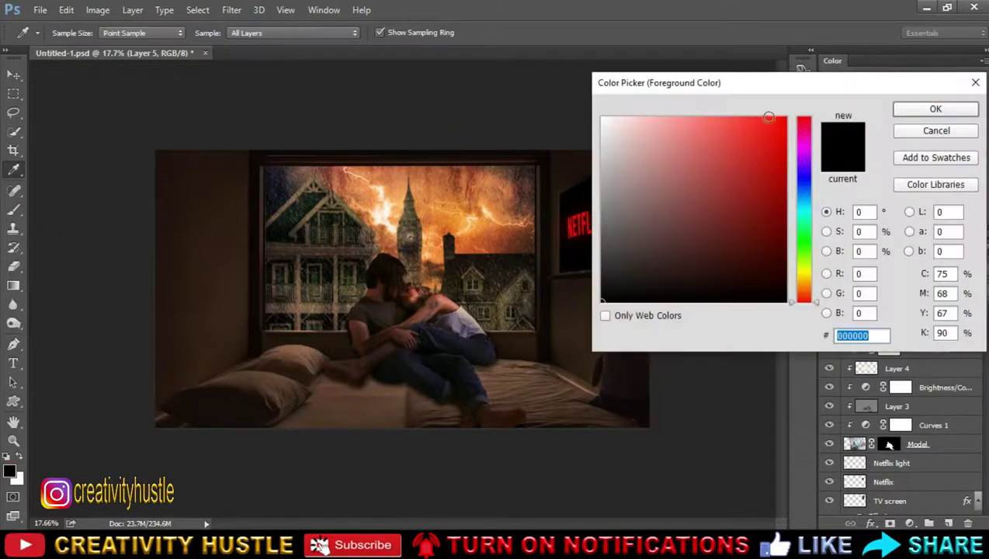
pyautogui.click(783, 117)
pyautogui.click(963, 110)
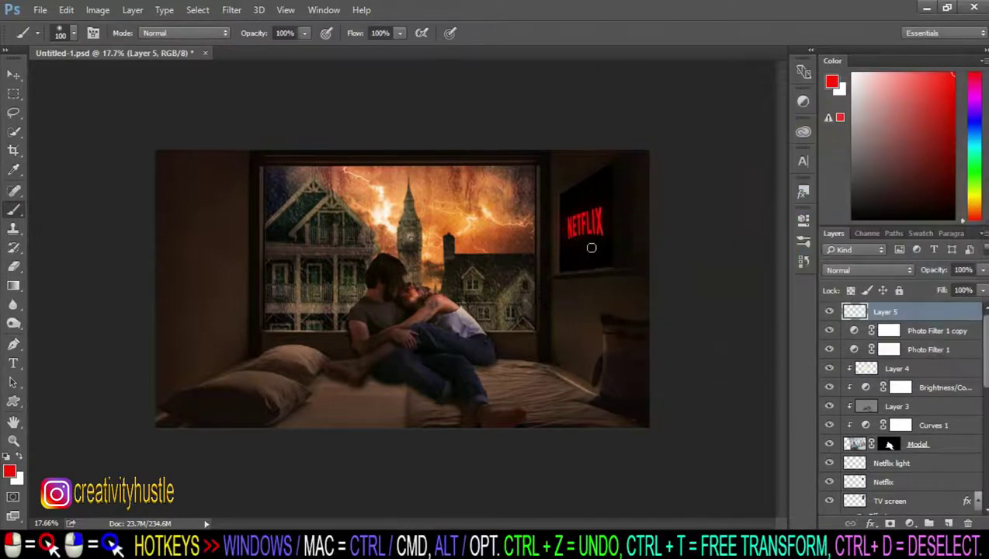
pyautogui.press(']')
pyautogui.press(']')
pyautogui.press(']')
pyautogui.moveTo(559, 228)
pyautogui.mouseDown()
pyautogui.moveTo(486, 277)
pyautogui.moveTo(552, 309)
pyautogui.moveTo(584, 192)
pyautogui.mouseUp()
pyautogui.click(583, 191)
# Step: Set Layer 5 to Overlay and apply a heavy Gaussian Blur of about 726.5 pixels
pyautogui.click(889, 271)
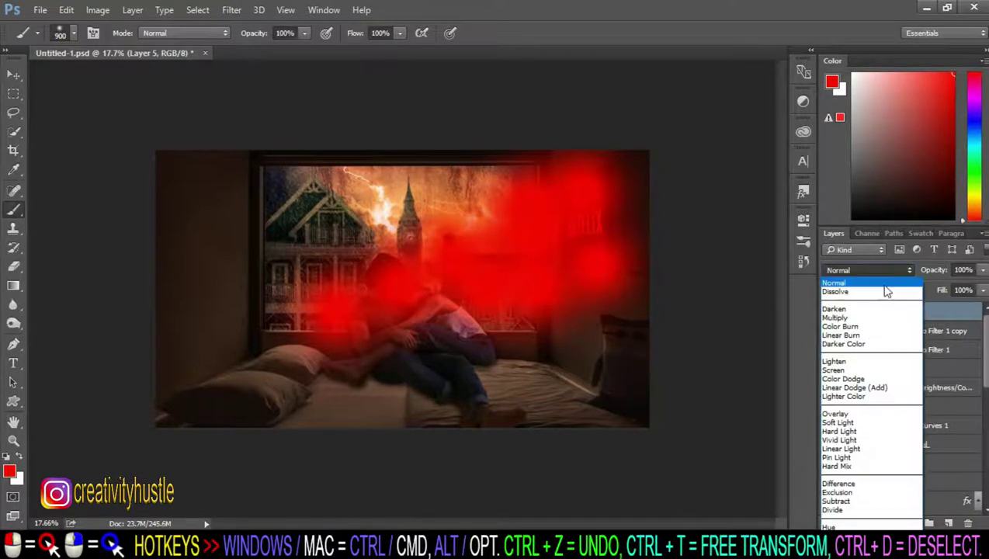
pyautogui.click(879, 415)
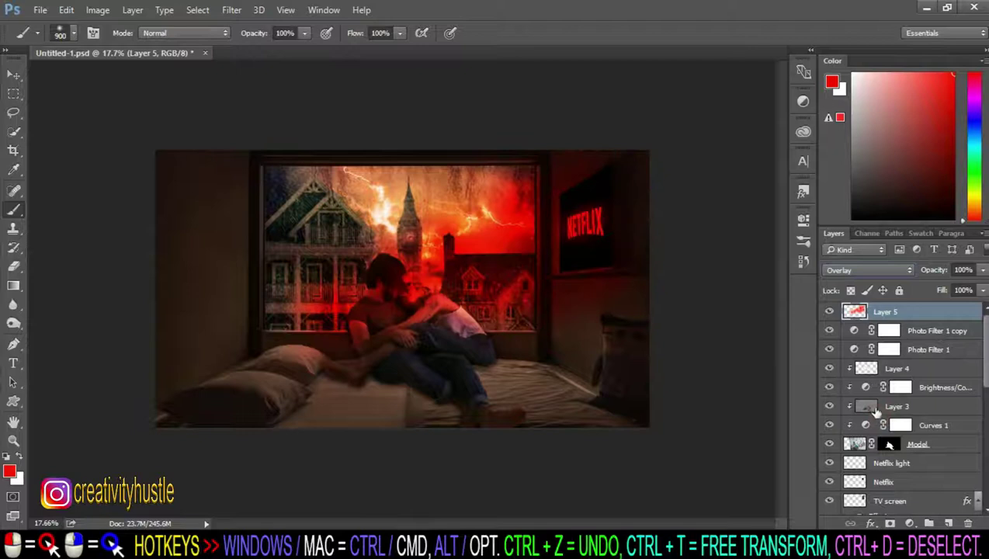
pyautogui.click(231, 9)
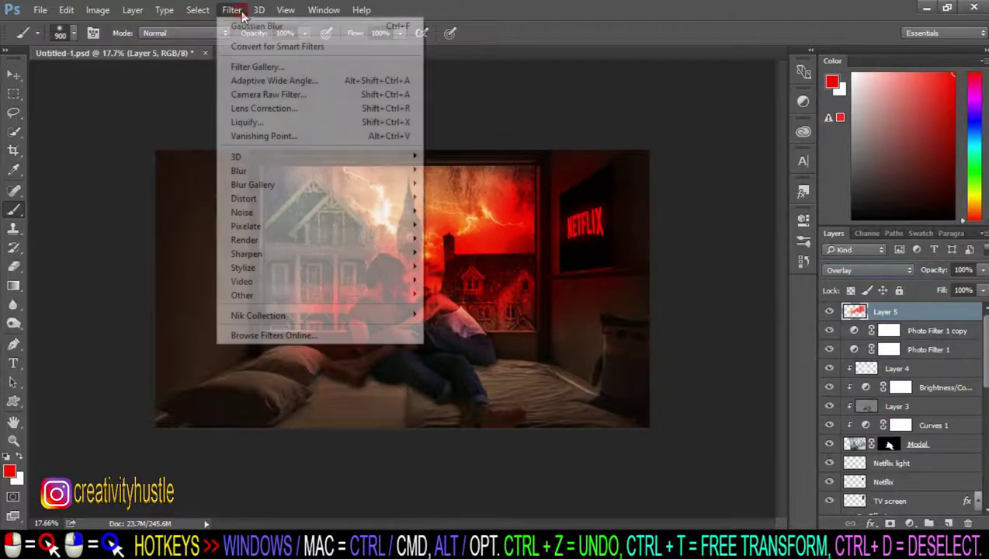
pyautogui.moveTo(238, 170)
pyautogui.click(463, 226)
pyautogui.moveTo(784, 299); pyautogui.dragTo(898, 307)
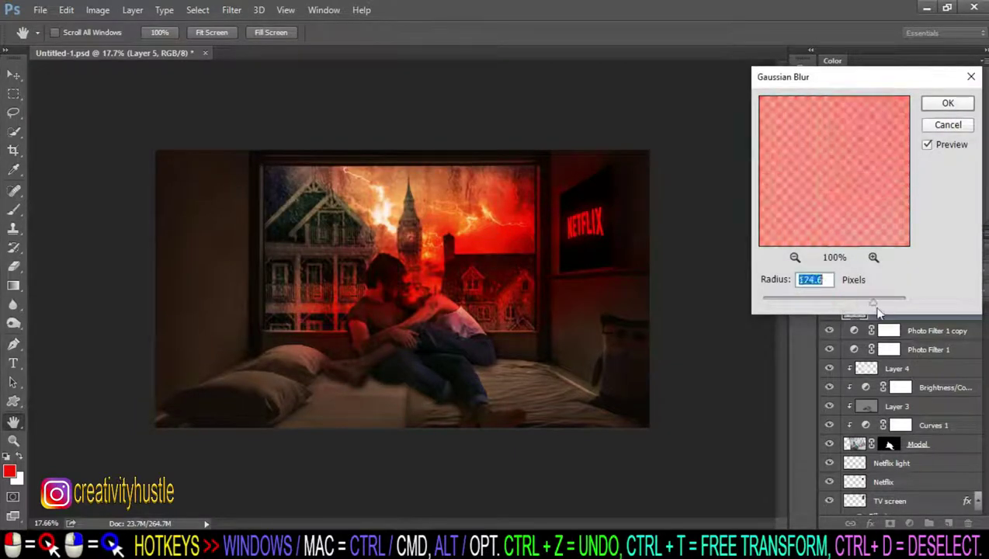
pyautogui.click(948, 103)
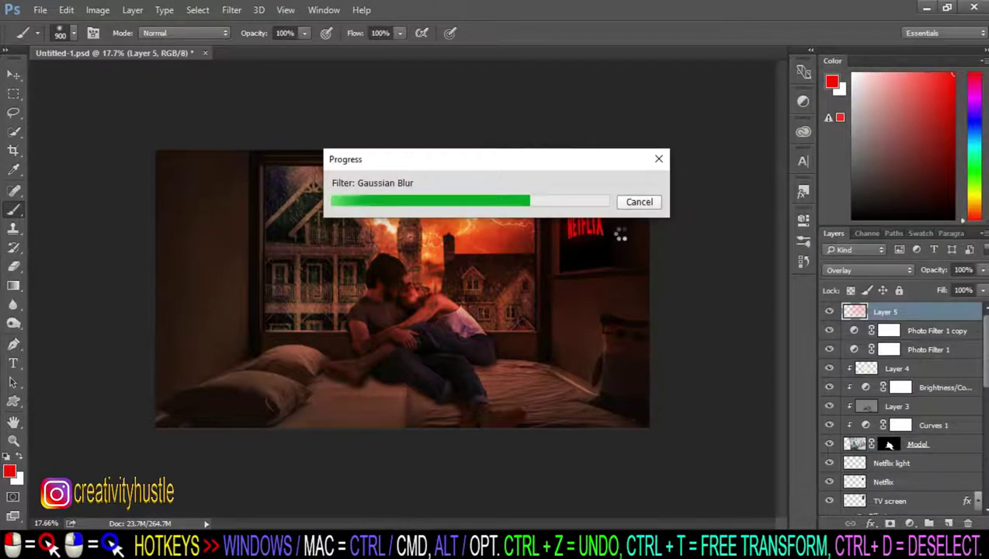
# Step: Set Layer 5's opacity to 50% and toggle its visibility to compare the glow
pyautogui.click(967, 270)
pyautogui.write('50')
pyautogui.press('Return')
pyautogui.scroll(1, 745, 340)
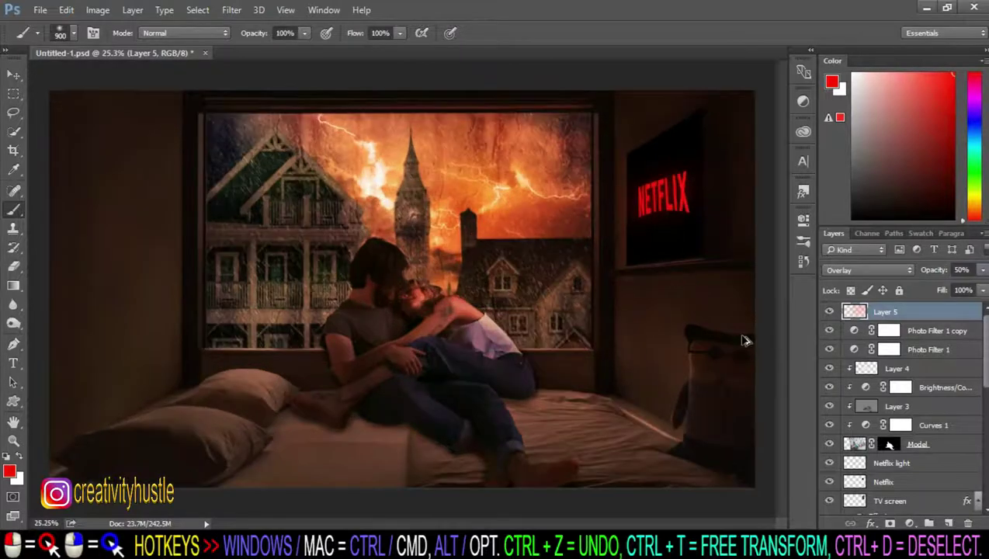
pyautogui.scroll(-1, 744, 340)
pyautogui.click(830, 312)
pyautogui.click(830, 311)
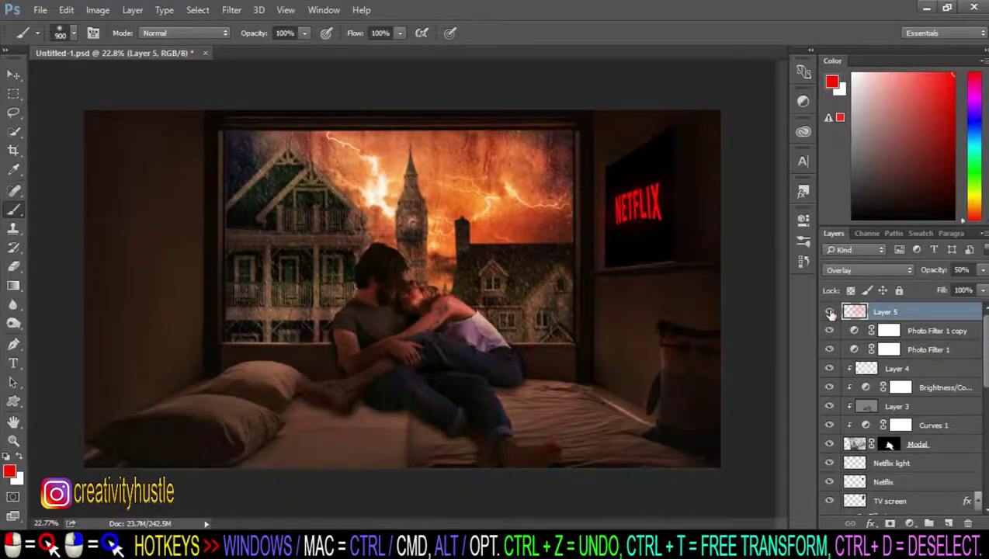
pyautogui.click(830, 312)
pyautogui.click(830, 312)
# Step: Add a white layer mask to Layer 5 and use a low-strength brush for soft masking
pyautogui.click(891, 523)
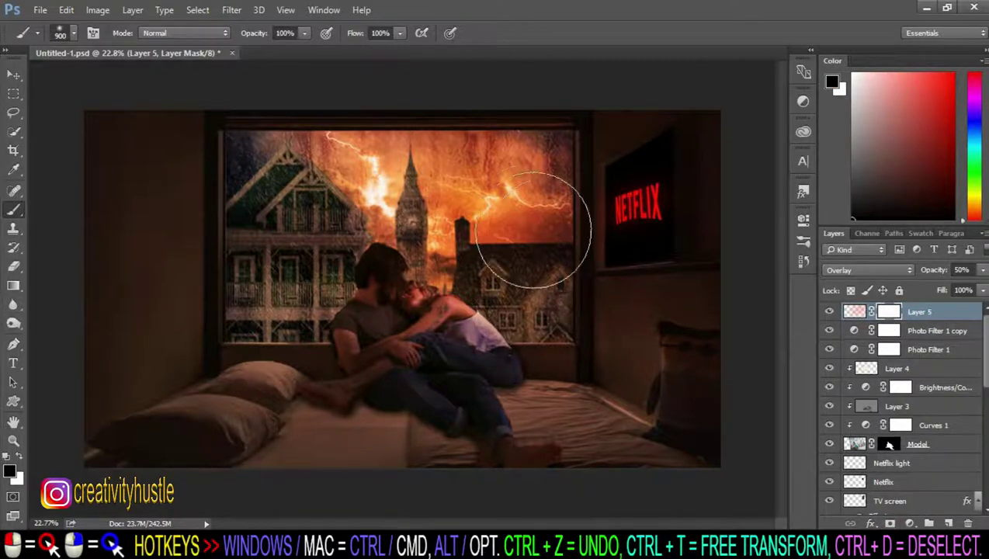
pyautogui.moveTo(307, 35); pyautogui.dragTo(258, 56)
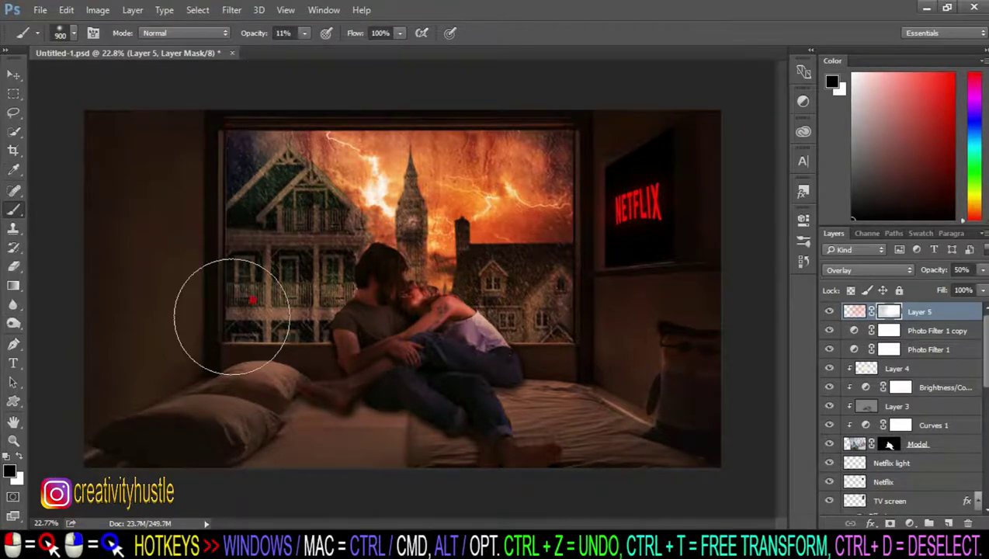
pyautogui.click(828, 313)
pyautogui.click(829, 312)
# Step: Lower Layer 5's opacity to 40%
pyautogui.click(854, 311)
pyautogui.moveTo(934, 270); pyautogui.dragTo(888, 267)
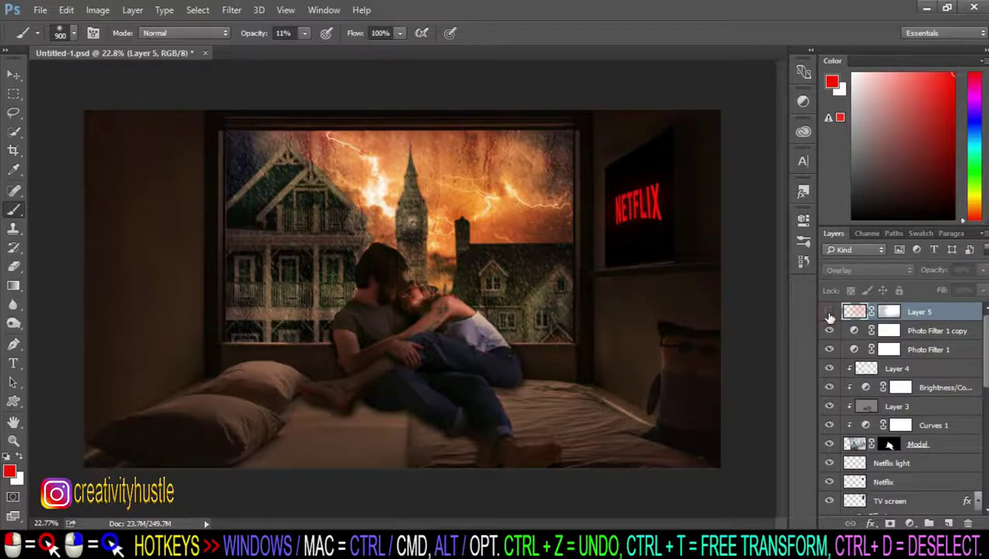
pyautogui.scroll(-3, 490, 351)
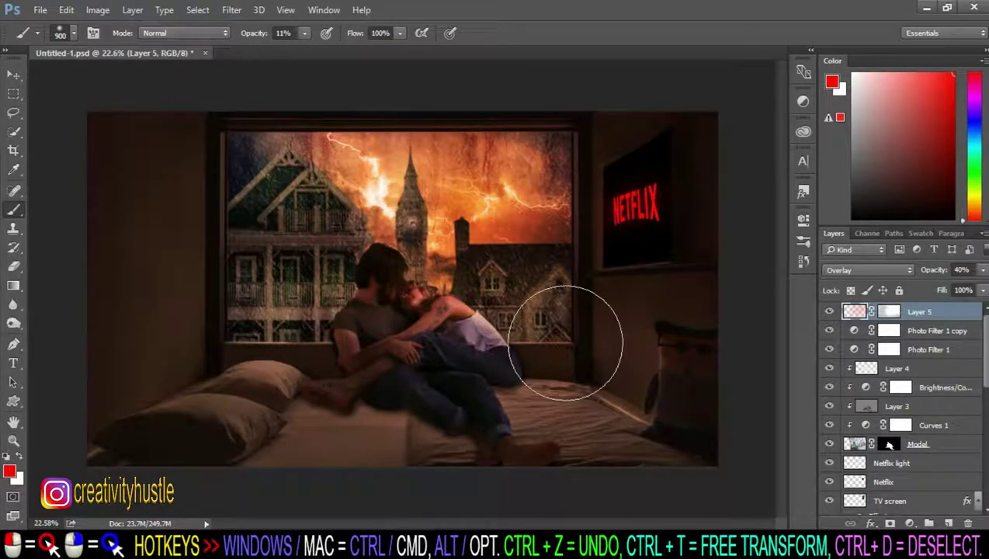
pyautogui.scroll(-5, 900, 388)
# Step: Toggle the Model's shadow layer to compare, then reselect Layer 5
pyautogui.click(911, 396)
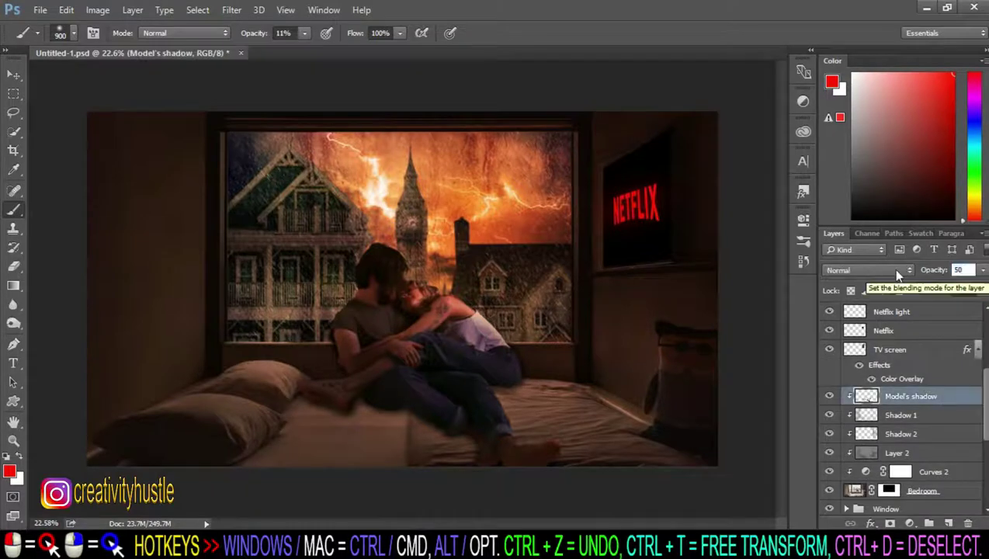
pyautogui.click(829, 396)
pyautogui.click(829, 397)
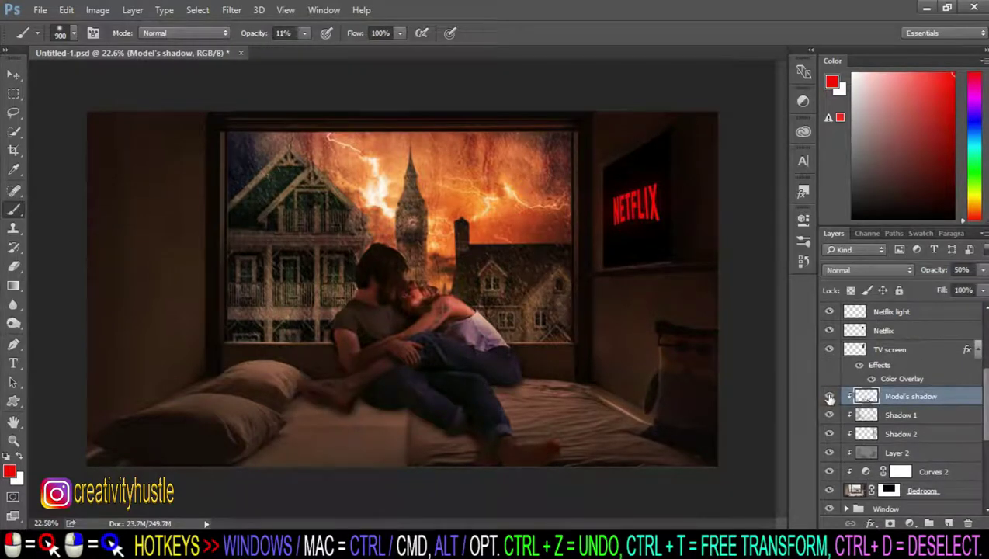
pyautogui.scroll(2, 889, 444)
pyautogui.scroll(2, 889, 445)
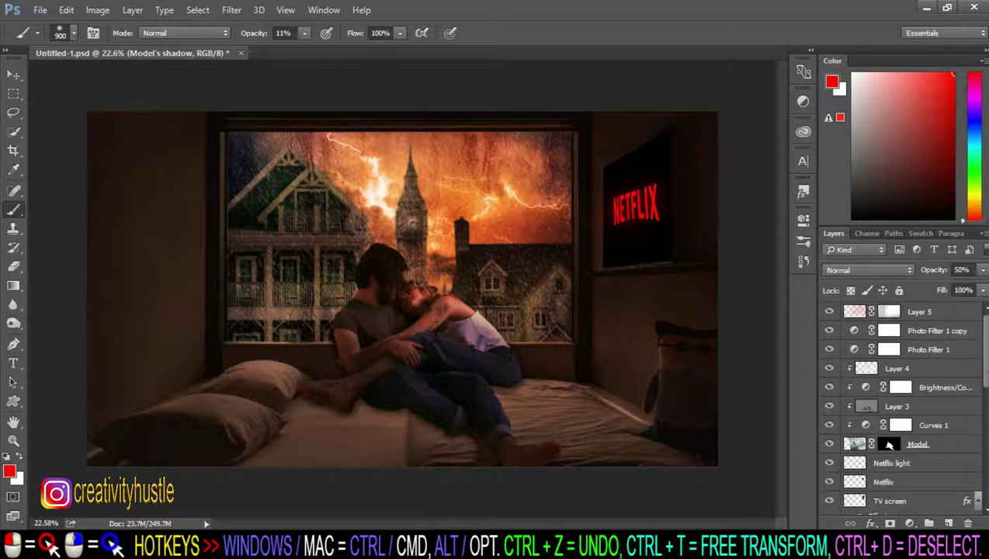
pyautogui.click(954, 314)
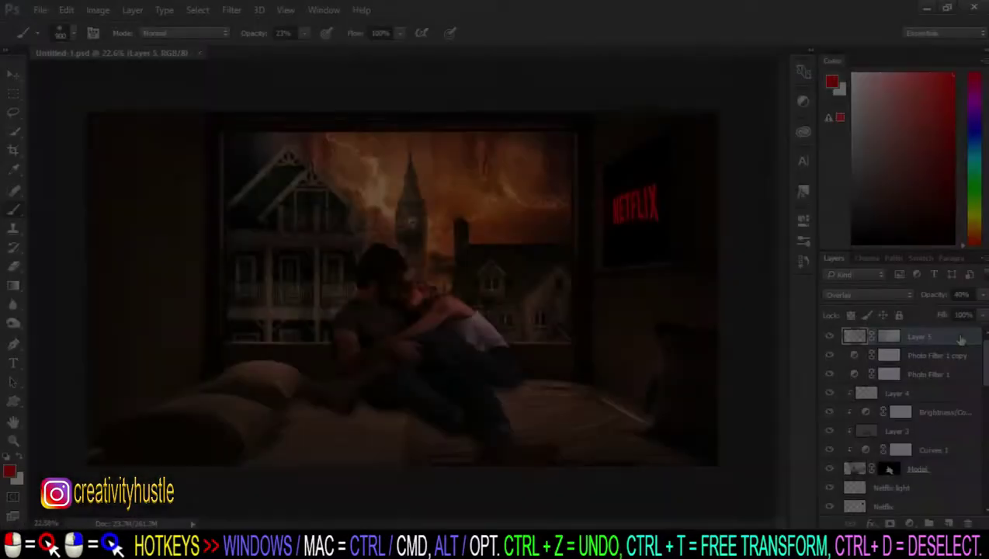
# Step: Add a new Layer 6 above the Brightness/Contrast adjustment and clip it to the layer below
pyautogui.scroll(-1, 960, 339)
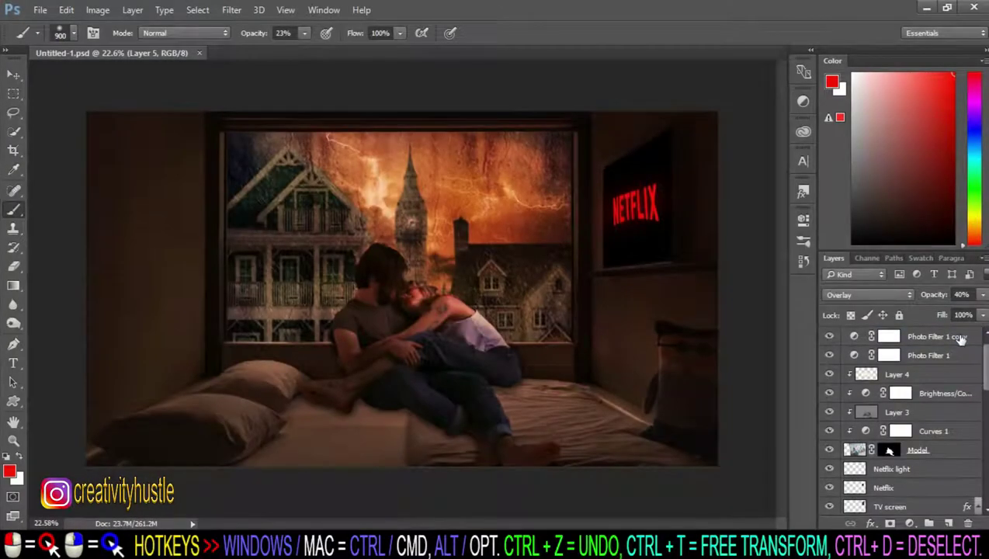
pyautogui.scroll(-2, 961, 339)
pyautogui.scroll(-2, 959, 345)
pyautogui.scroll(-2, 957, 353)
pyautogui.scroll(-2, 955, 365)
pyautogui.scroll(-2, 953, 388)
pyautogui.scroll(-2, 949, 412)
pyautogui.click(947, 432)
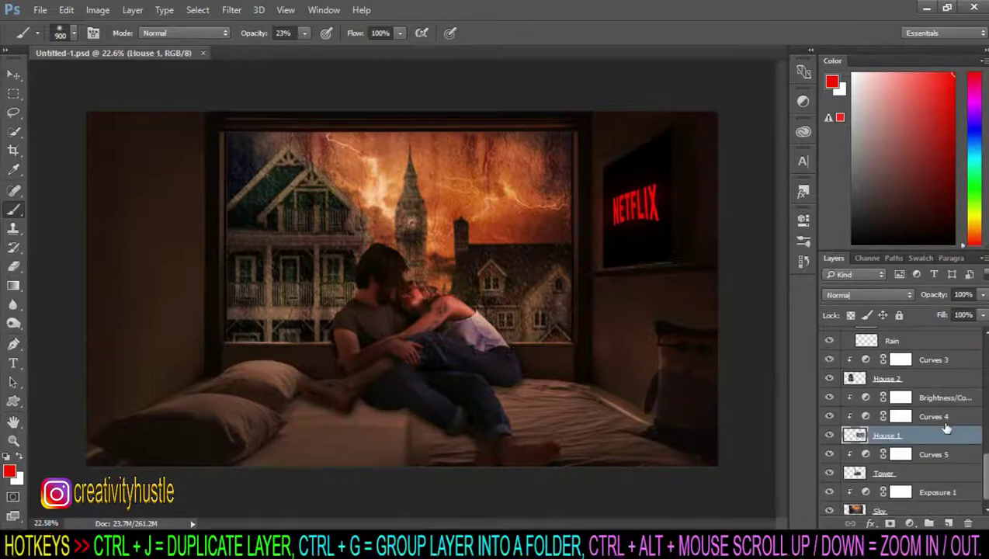
pyautogui.click(943, 399)
pyautogui.click(952, 520)
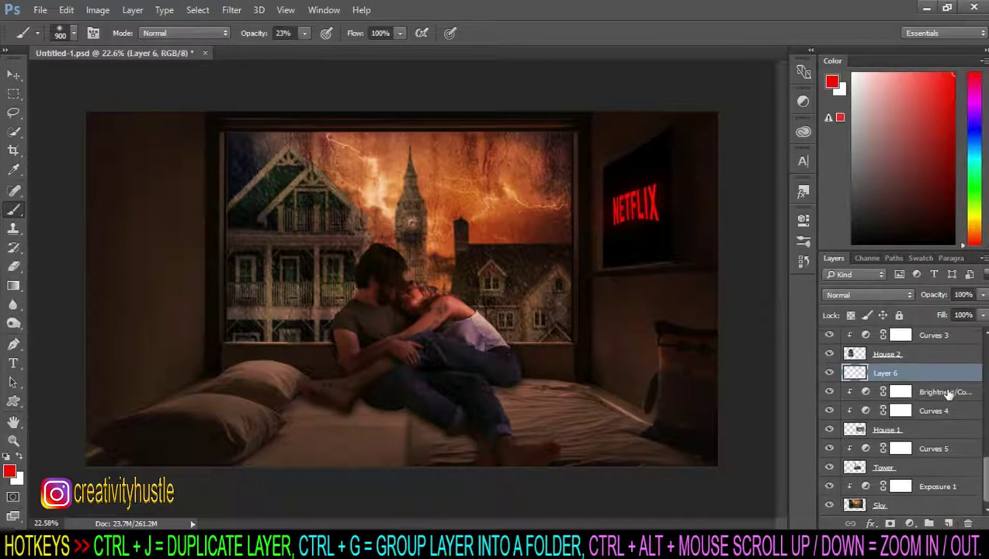
pyautogui.rightClick(937, 373)
pyautogui.click(689, 329)
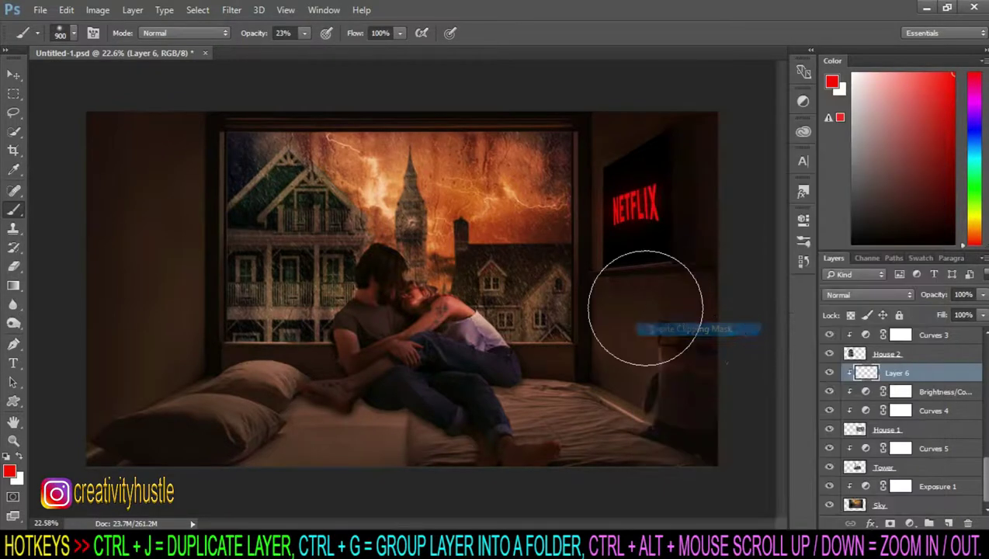
# Step: Pick a saturated orange from the sky tone and paint a glow around the chimney with a 250 px brush
pyautogui.scroll(1, 516, 231)
pyautogui.scroll(1, 514, 230)
pyautogui.scroll(1, 511, 224)
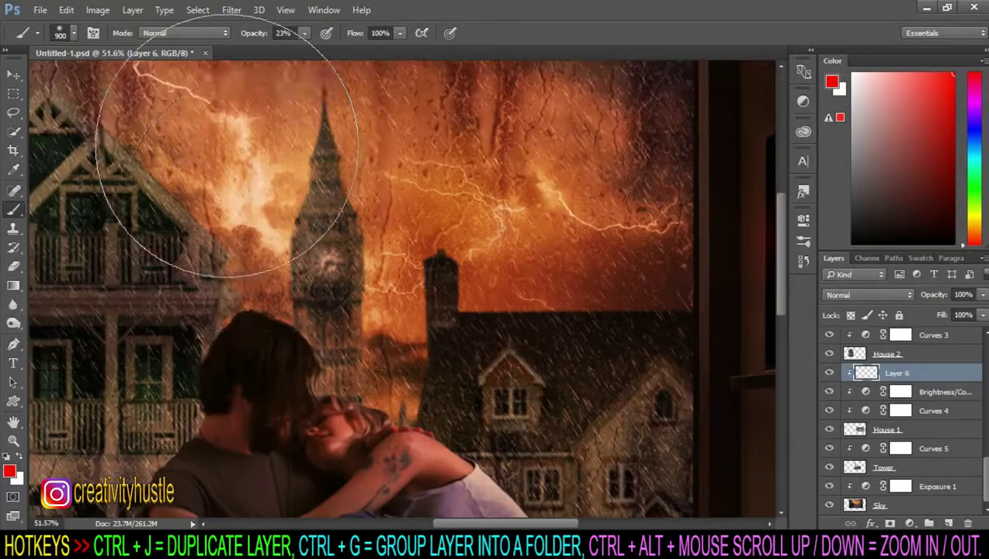
pyautogui.keyDown('alt'); pyautogui.click(267, 176); pyautogui.keyUp('alt')
pyautogui.press('[')
pyautogui.press('[')
pyautogui.press('[')
pyautogui.press('[')
pyautogui.press('[')
pyautogui.press('[')
pyautogui.moveTo(885, 84); pyautogui.dragTo(938, 73)
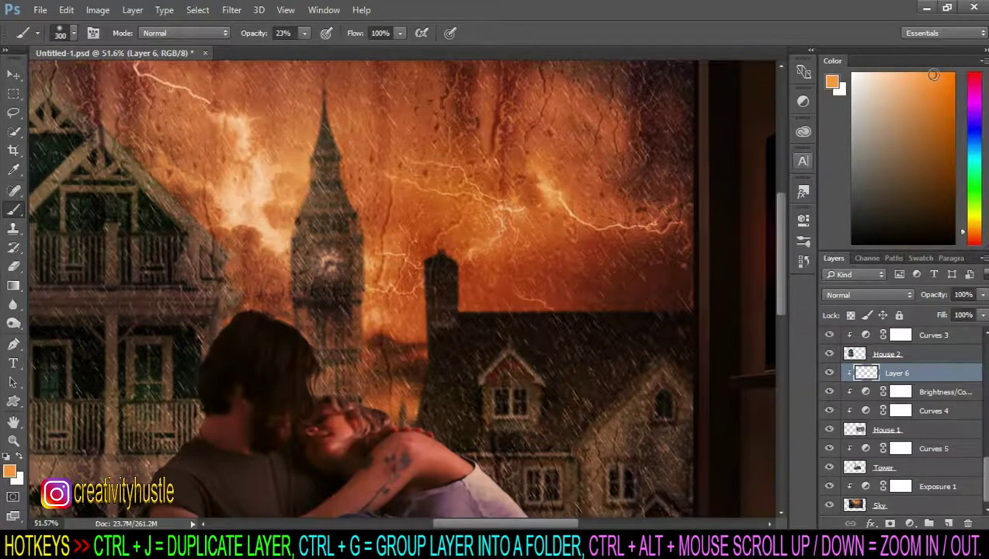
pyautogui.press('[')
pyautogui.moveTo(433, 249)
pyautogui.mouseDown()
pyautogui.moveTo(454, 265)
pyautogui.moveTo(519, 269)
pyautogui.moveTo(474, 275)
pyautogui.moveTo(578, 293)
pyautogui.moveTo(316, 276)
pyautogui.moveTo(419, 316)
pyautogui.moveTo(399, 271)
pyautogui.mouseUp()
# Step: Blend Layer 6 in Lighten mode and bring its opacity down to about 45%
pyautogui.click(868, 294)
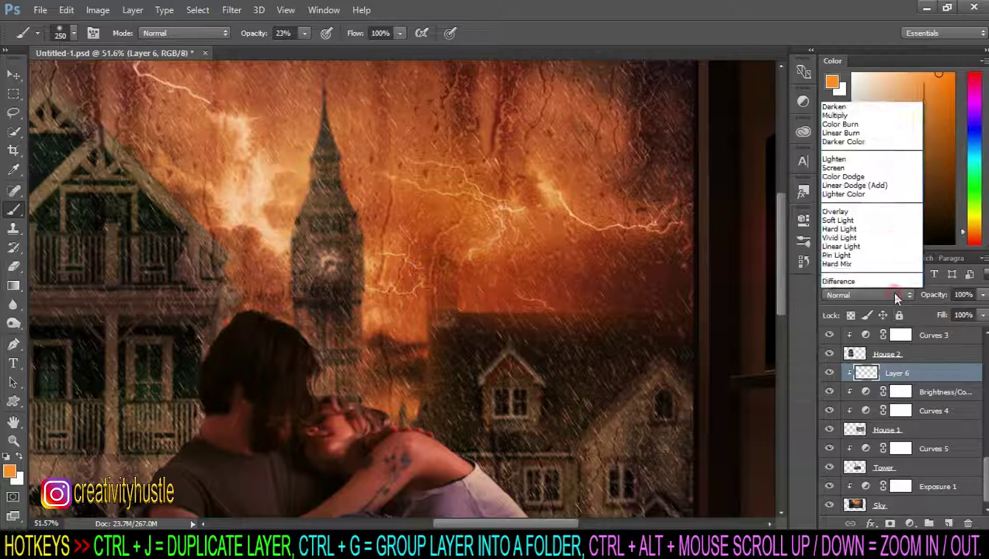
pyautogui.click(888, 91)
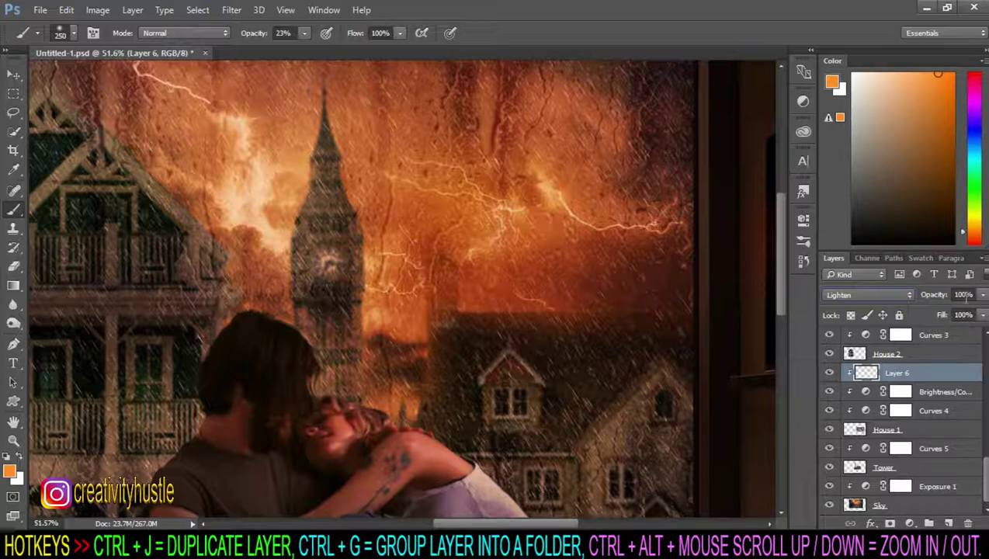
pyautogui.write('50')
pyautogui.press('Return')
pyautogui.scroll(-2, 358, 353)
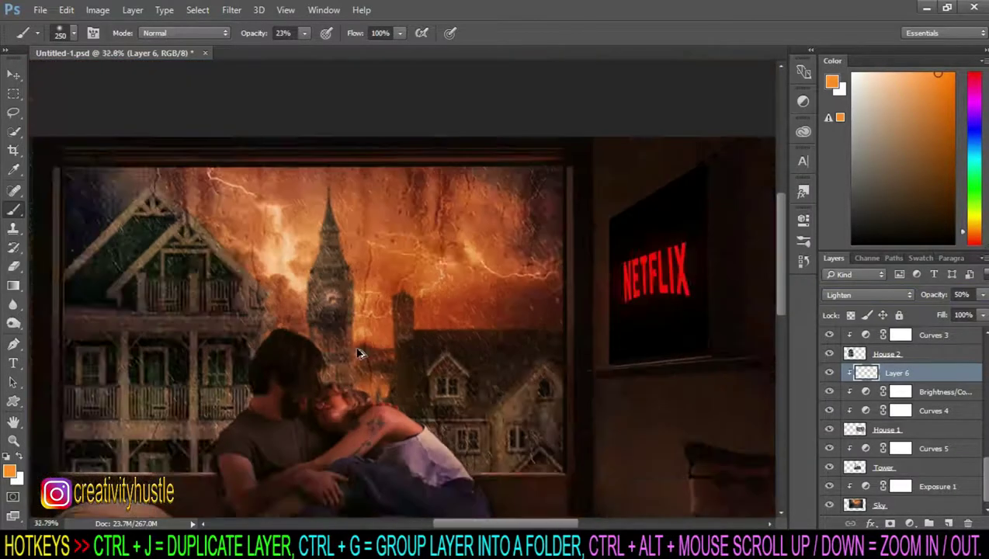
pyautogui.scroll(1, 359, 353)
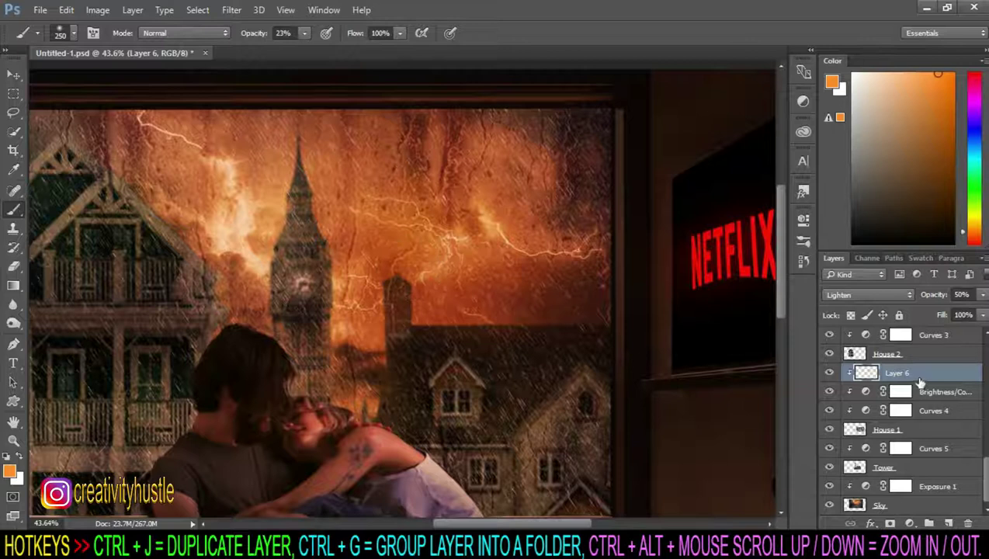
pyautogui.scroll(-2, 586, 396)
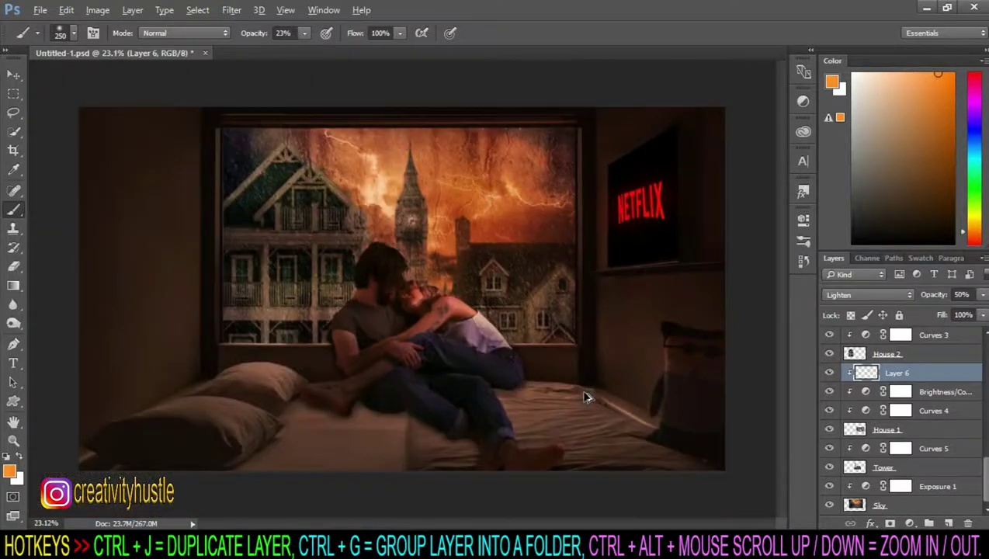
pyautogui.scroll(1, 586, 397)
pyautogui.scroll(1, 568, 332)
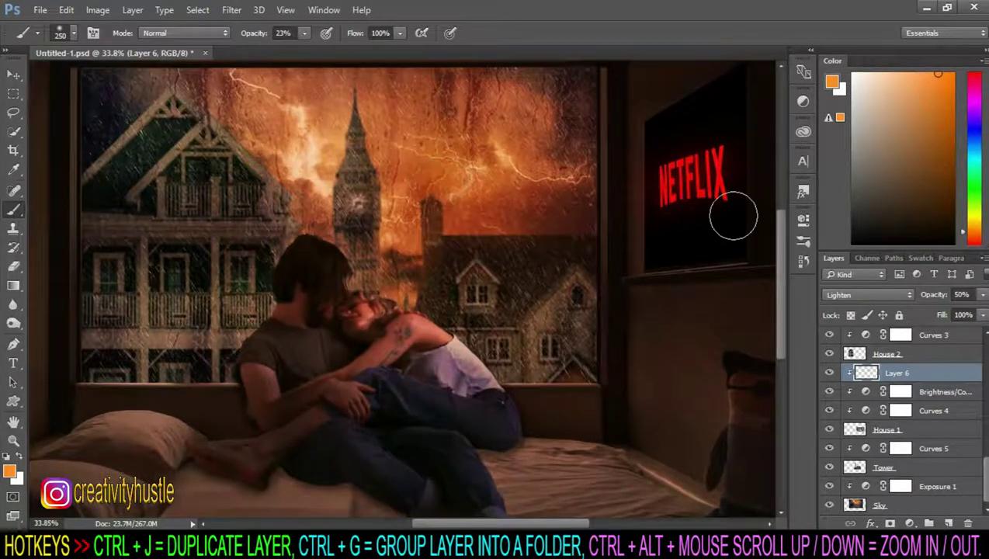
pyautogui.moveTo(936, 295); pyautogui.dragTo(933, 298)
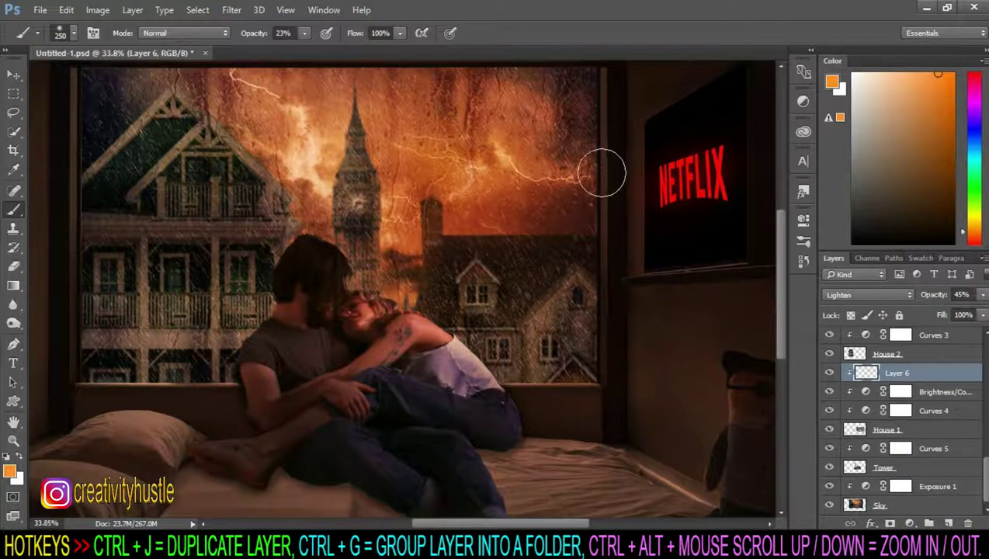
pyautogui.scroll(3, 910, 418)
pyautogui.click(932, 393)
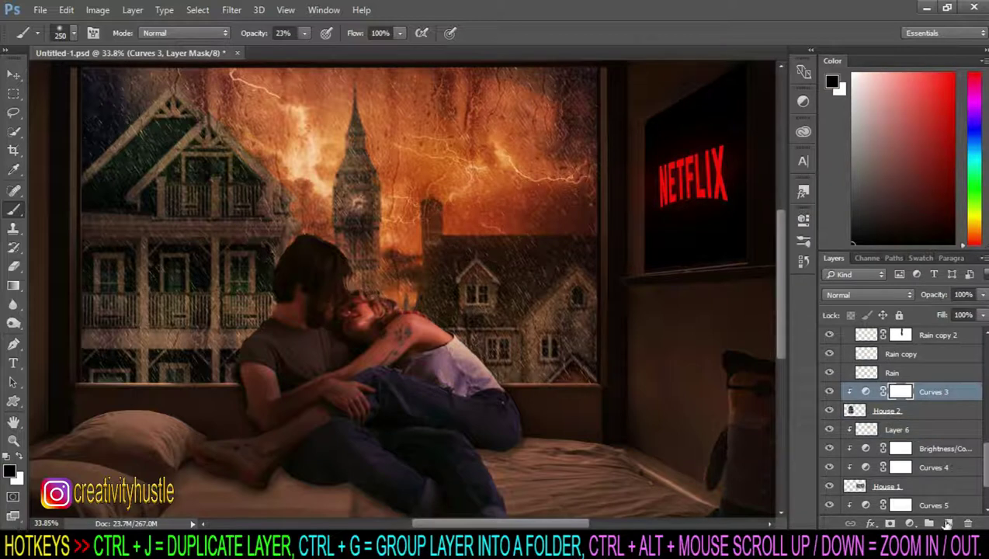
# Step: Add a Layer 7 clipped to Curves 3, blended in Lighten at 75% opacity
pyautogui.click(947, 525)
pyautogui.rightClick(922, 338)
pyautogui.click(675, 330)
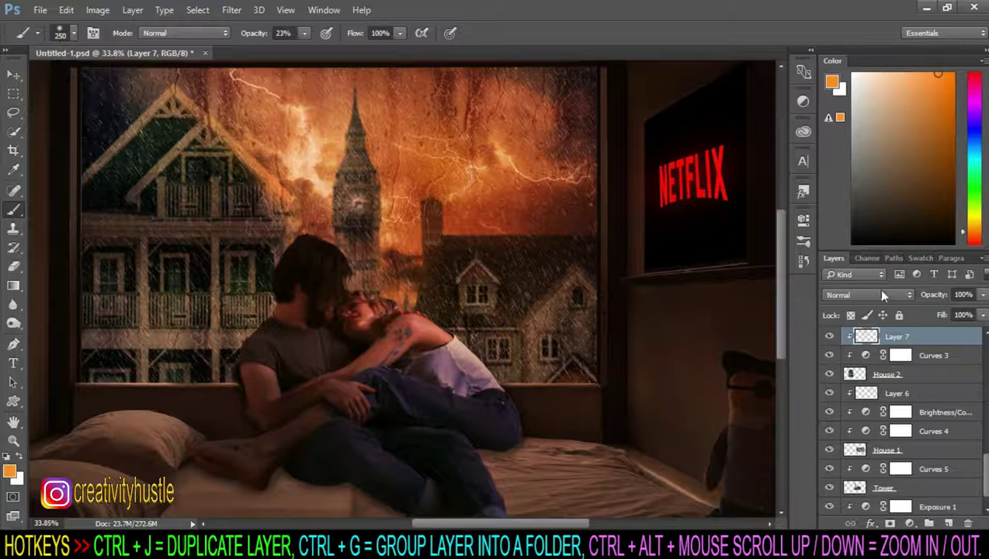
pyautogui.click(882, 294)
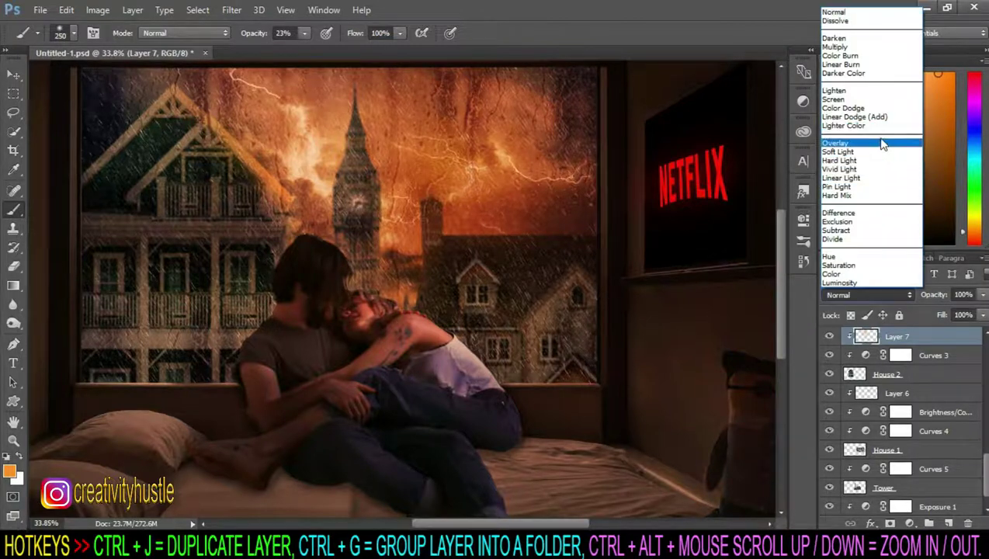
pyautogui.click(885, 90)
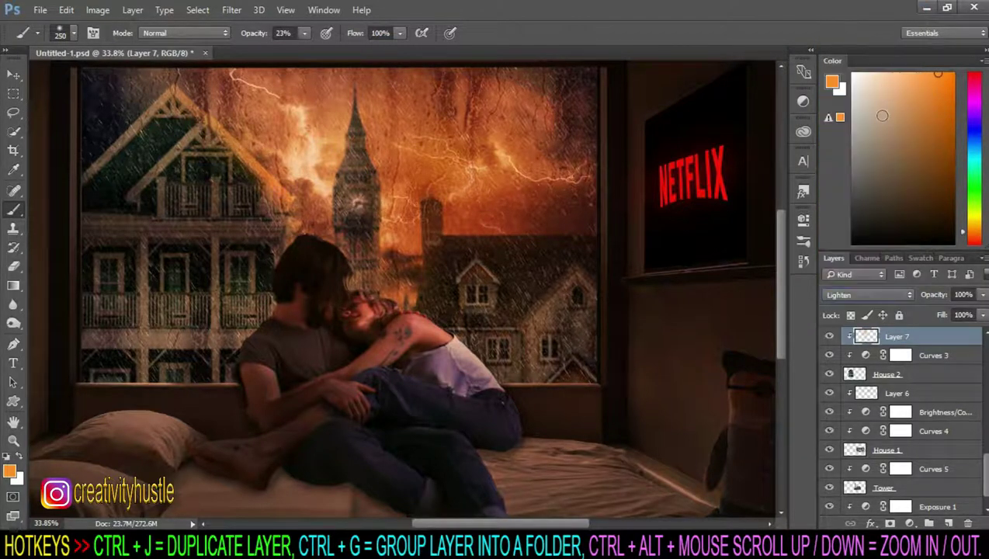
pyautogui.click(970, 295)
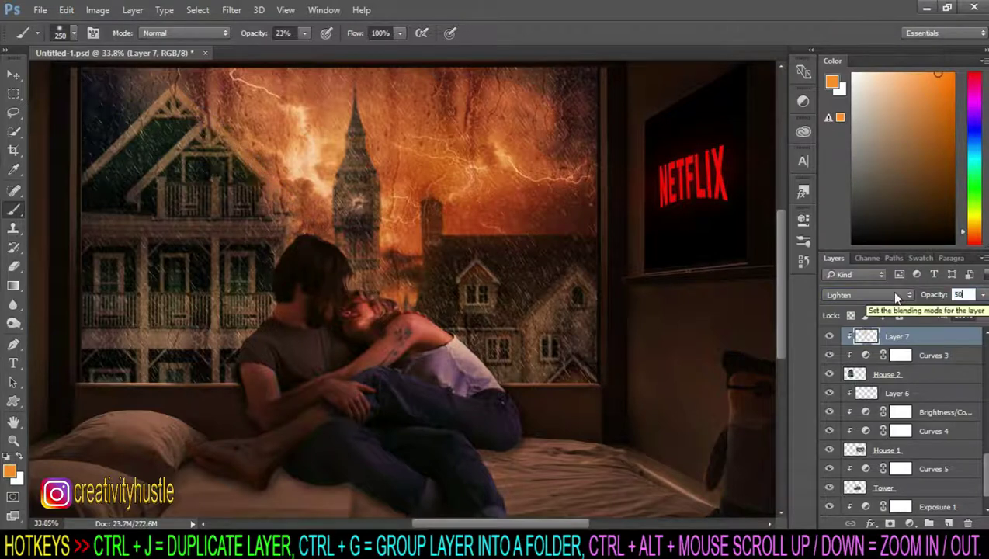
pyautogui.write('75')
pyautogui.press('Return')
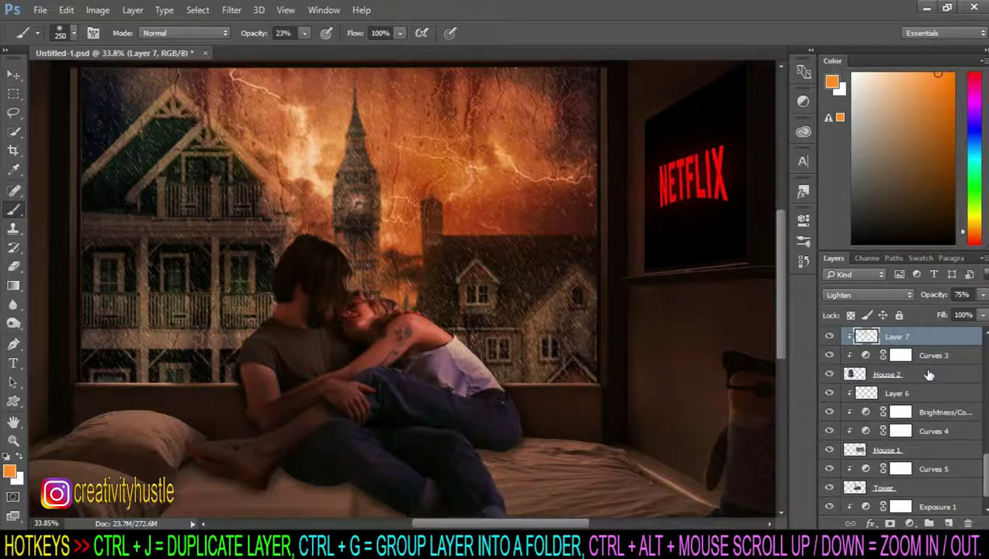
# Step: Add a new Layer 8 above Curves 5 and clip it to the layer below
pyautogui.scroll(-1, 929, 375)
pyautogui.click(941, 452)
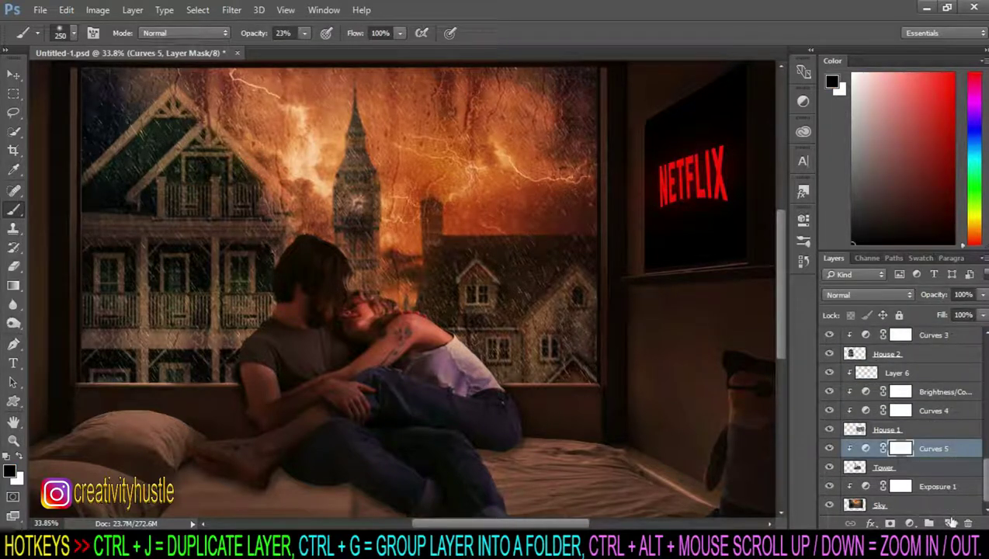
pyautogui.click(949, 522)
pyautogui.rightClick(940, 430)
pyautogui.click(747, 330)
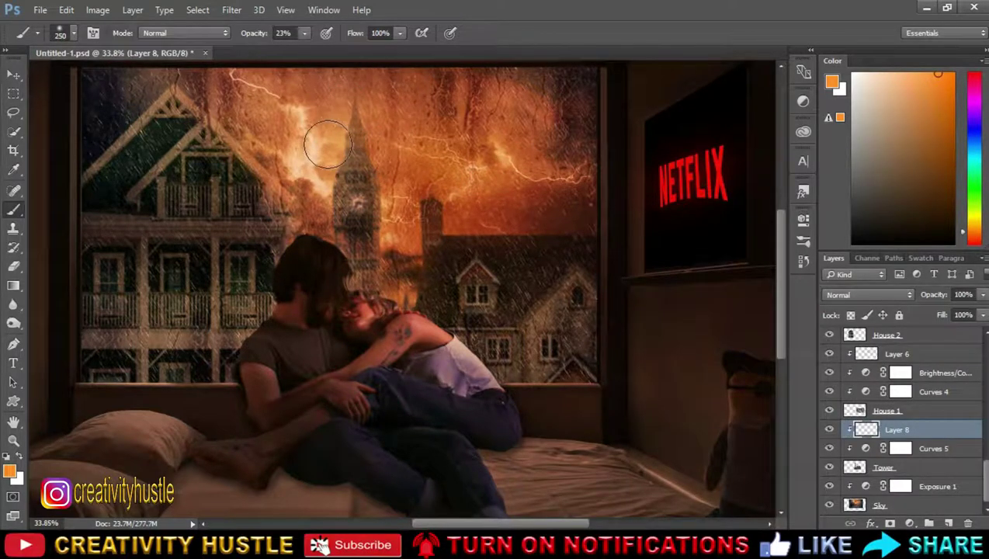
# Step: Set Layer 8 to Lighten and settle its opacity at 50%, toggling visibility to compare
pyautogui.click(902, 295)
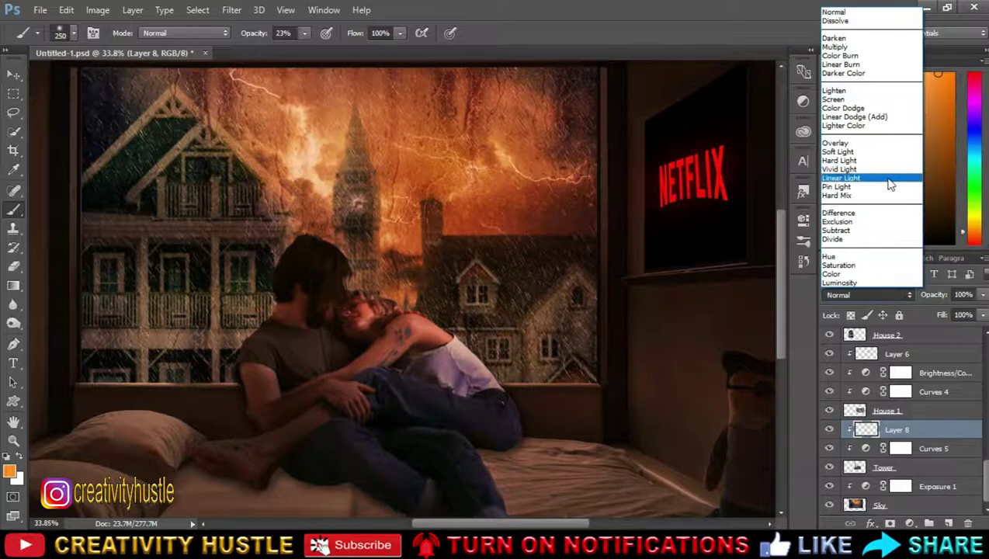
pyautogui.click(838, 91)
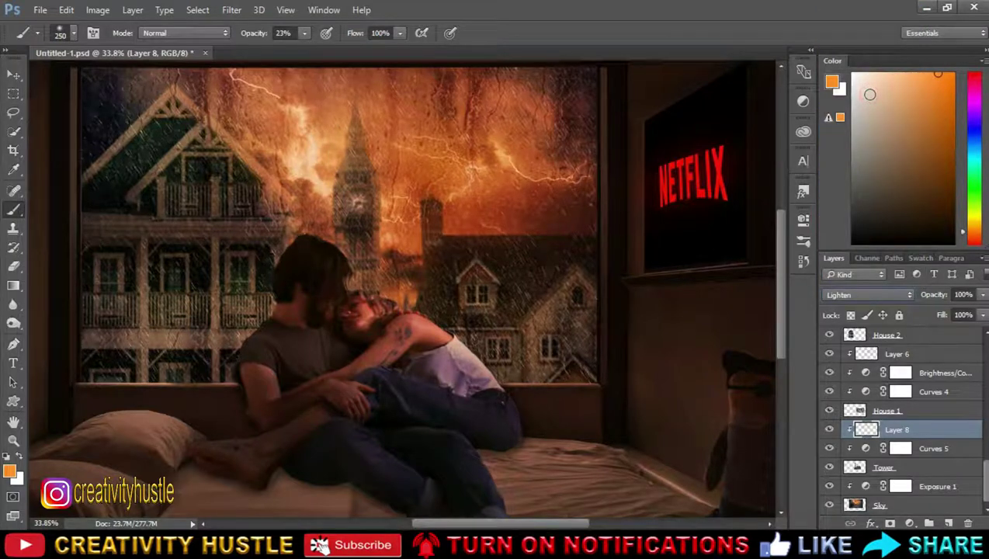
pyautogui.click(963, 294)
pyautogui.write('50')
pyautogui.moveTo(909, 300); pyautogui.dragTo(919, 300)
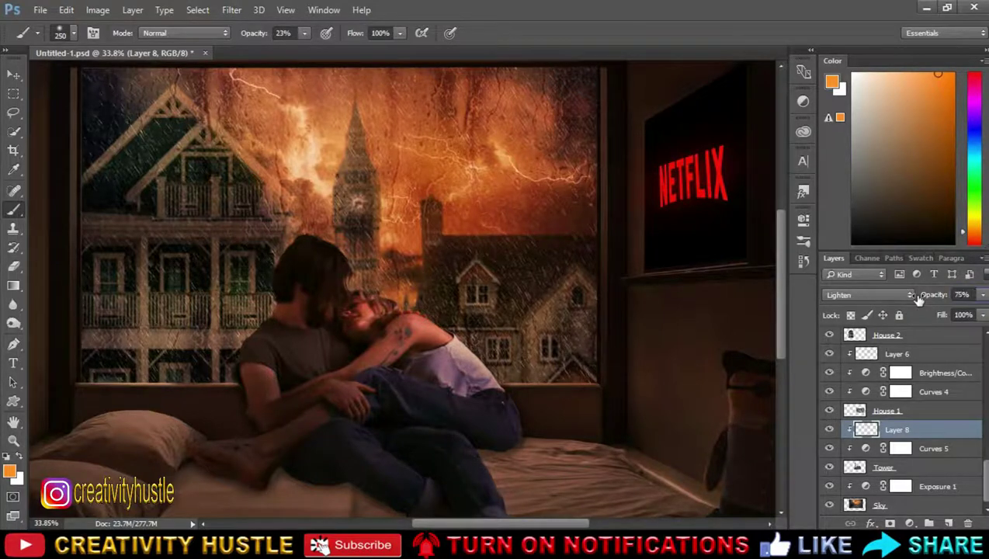
pyautogui.click(829, 430)
pyautogui.click(829, 431)
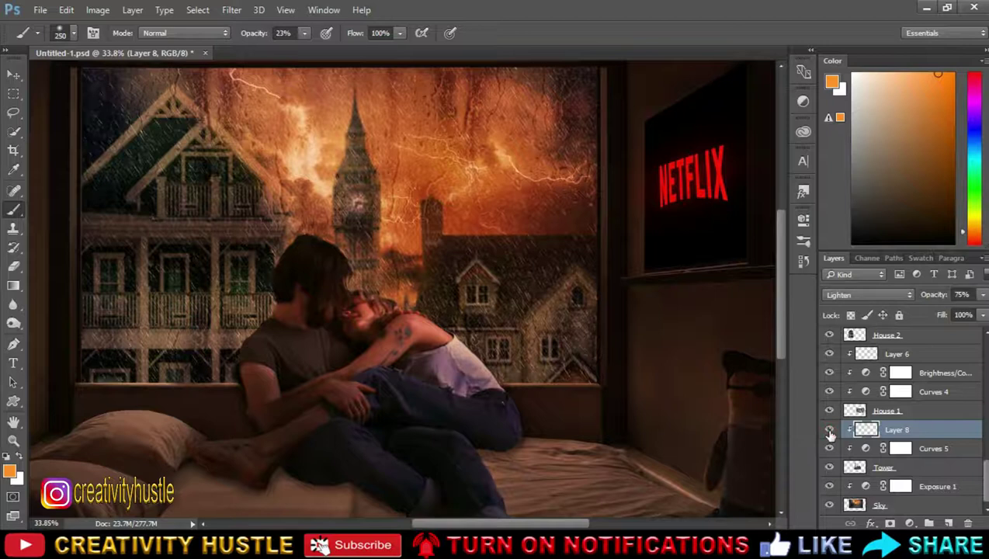
pyautogui.moveTo(928, 296); pyautogui.dragTo(888, 290)
pyautogui.click(829, 431)
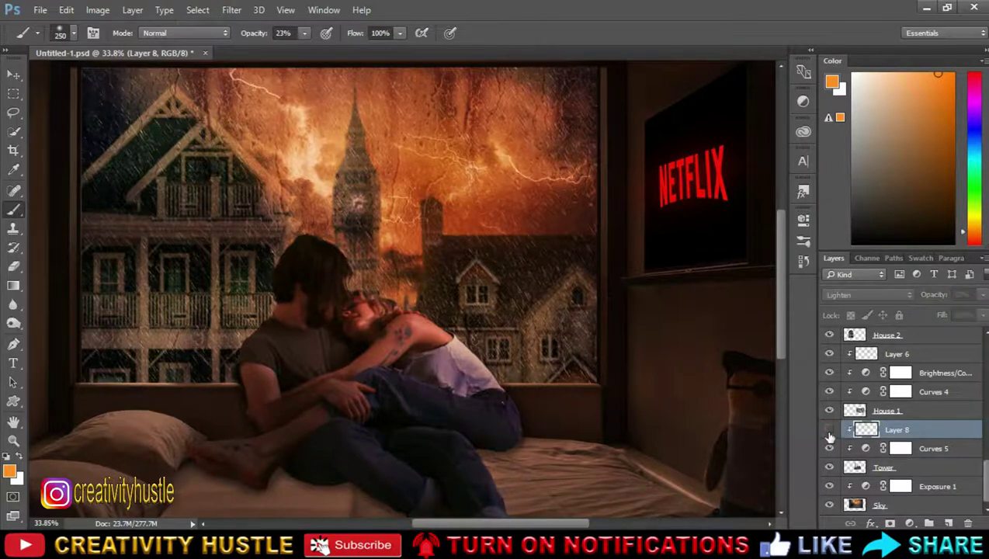
pyautogui.click(829, 431)
pyautogui.keyDown('alt'); pyautogui.scroll(-3, 526, 320); pyautogui.keyUp('alt')
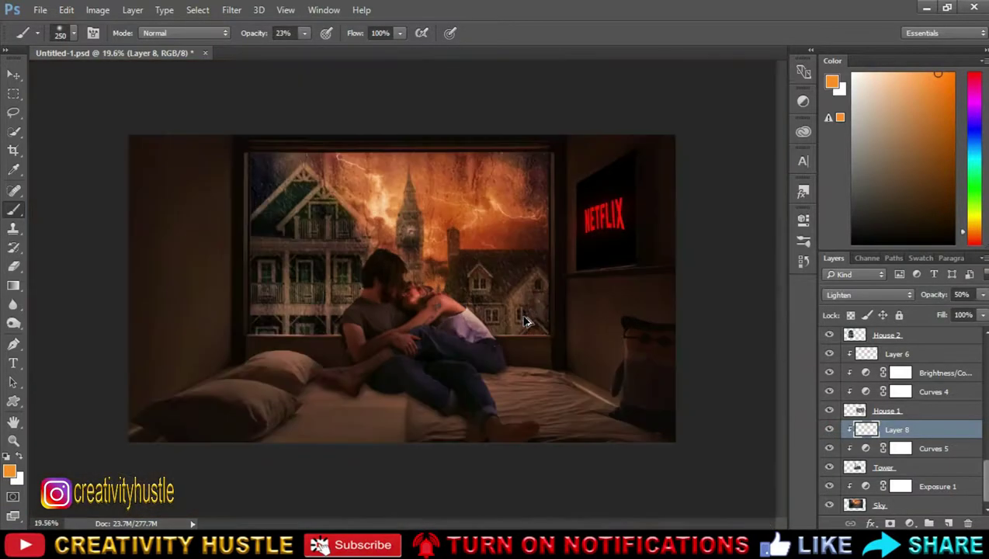
pyautogui.keyDown('alt'); pyautogui.scroll(2, 527, 320); pyautogui.keyUp('alt')
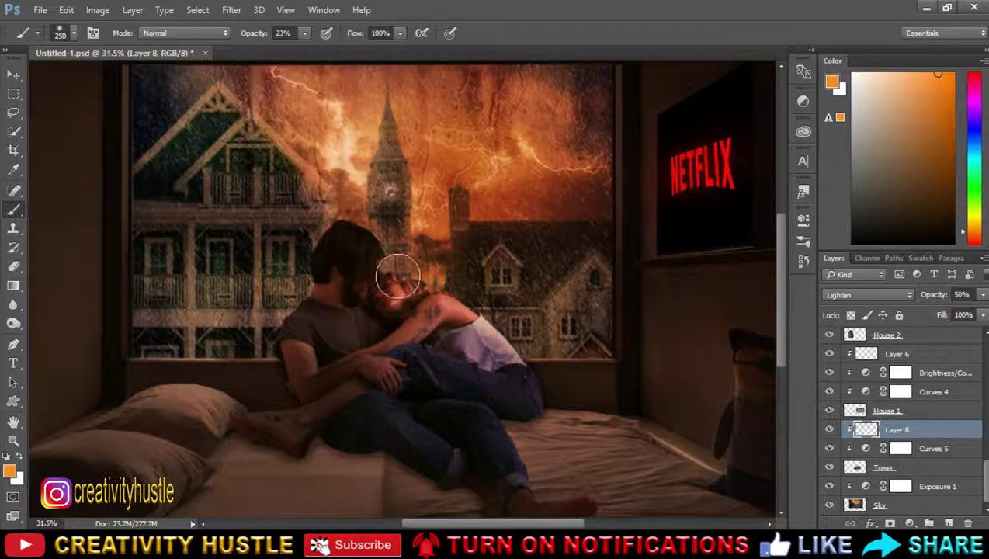
pyautogui.keyDown('alt'); pyautogui.scroll(-2, 402, 264); pyautogui.keyUp('alt')
pyautogui.keyDown('alt'); pyautogui.scroll(-1, 402, 264); pyautogui.keyUp('alt')
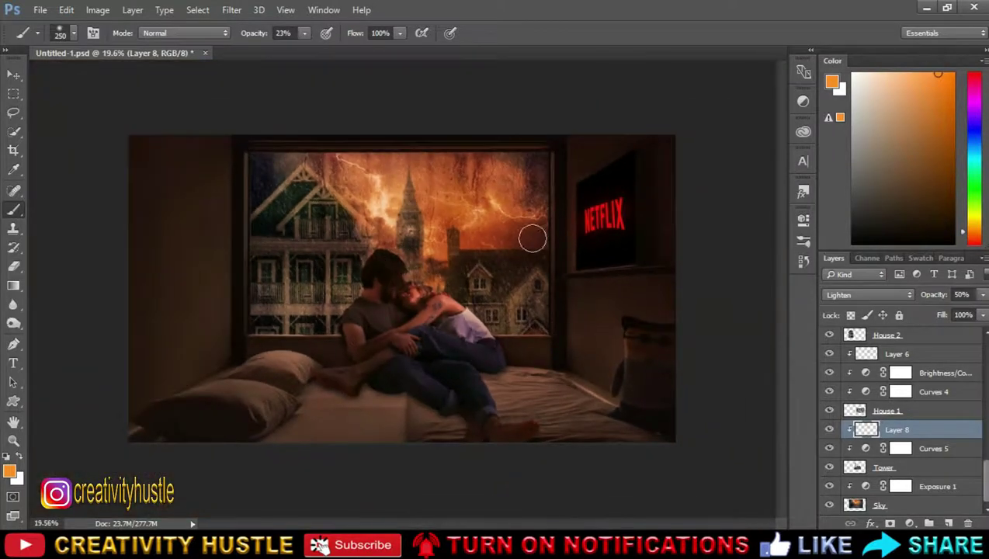
# Step: Apply a Gaussian Blur of about 1.1 pixels to the Sky layer, then reselect Layer 5
pyautogui.click(962, 507)
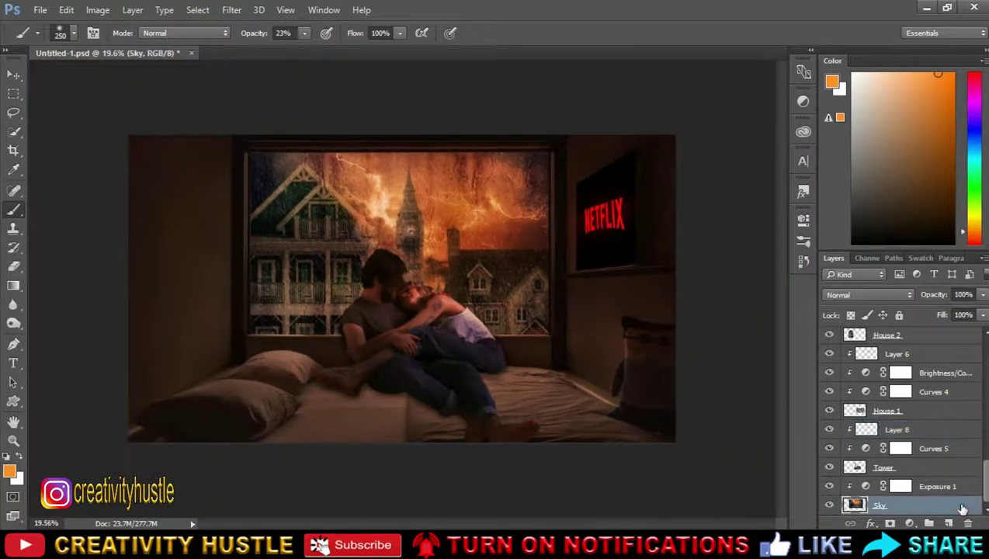
pyautogui.click(232, 10)
pyautogui.moveTo(238, 170)
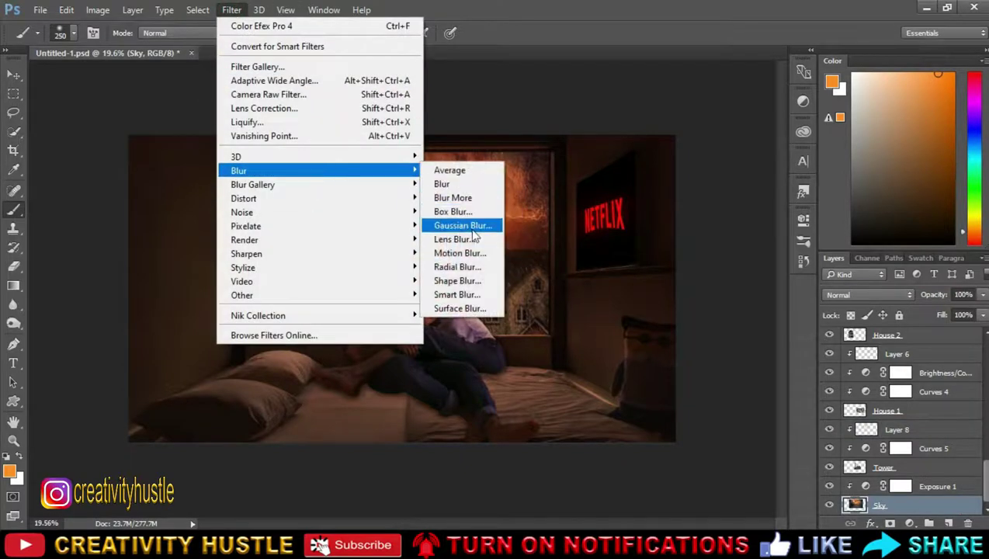
pyautogui.click(462, 225)
pyautogui.moveTo(897, 302); pyautogui.dragTo(770, 305)
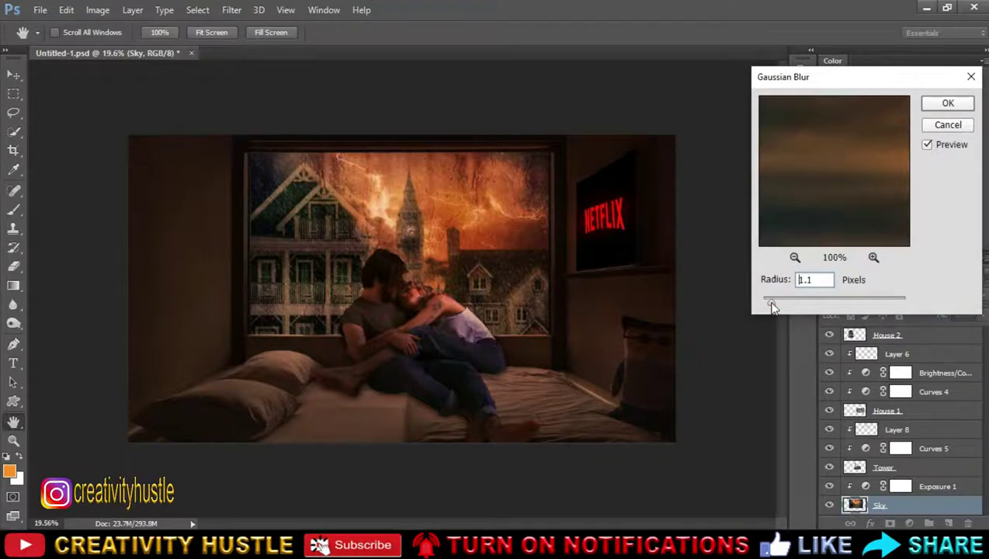
pyautogui.click(948, 103)
pyautogui.press('b')
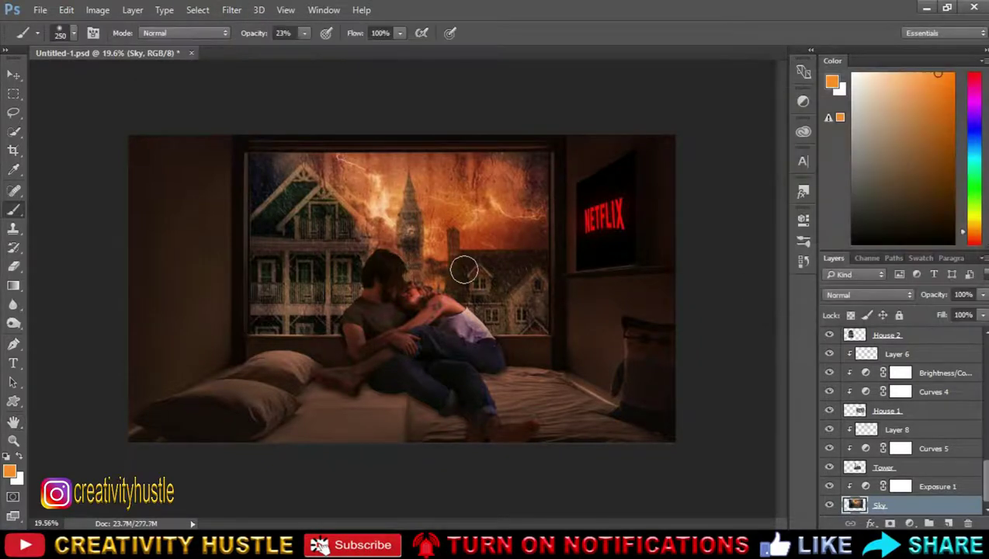
pyautogui.scroll(10, 901, 419)
pyautogui.click(920, 336)
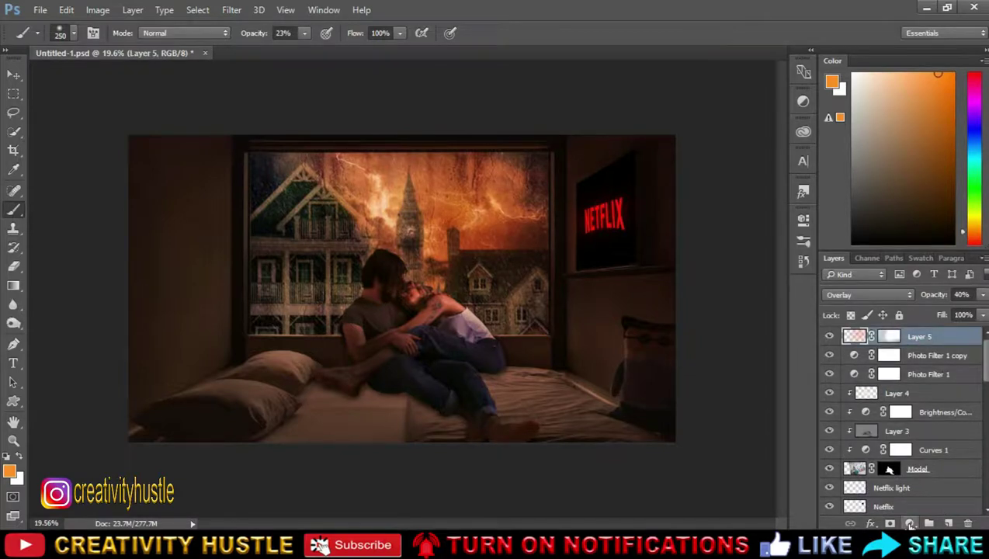
# Step: Add a 3Strip.look Color Lookup layer at 50% opacity, then stamp visible layers into Layer 9
pyautogui.click(910, 524)
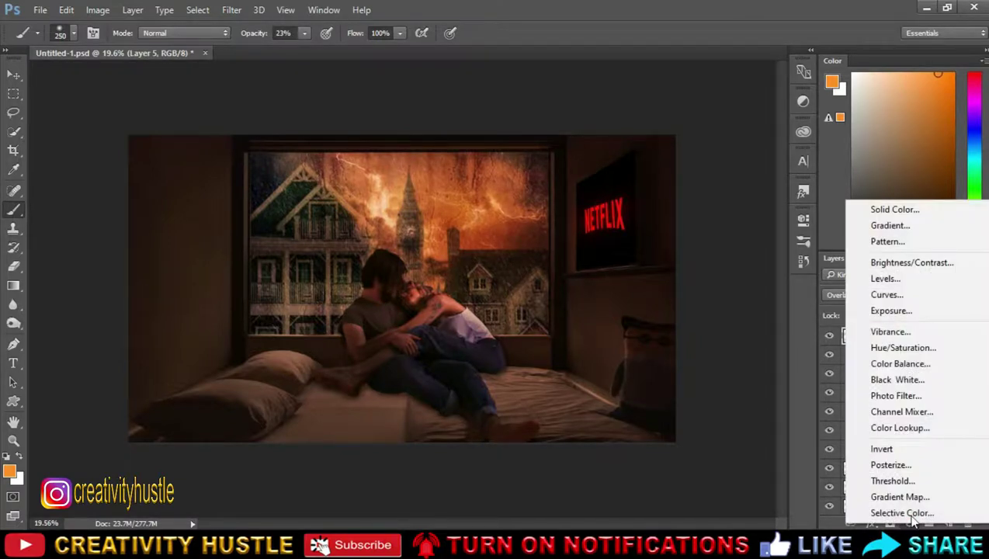
pyautogui.click(922, 426)
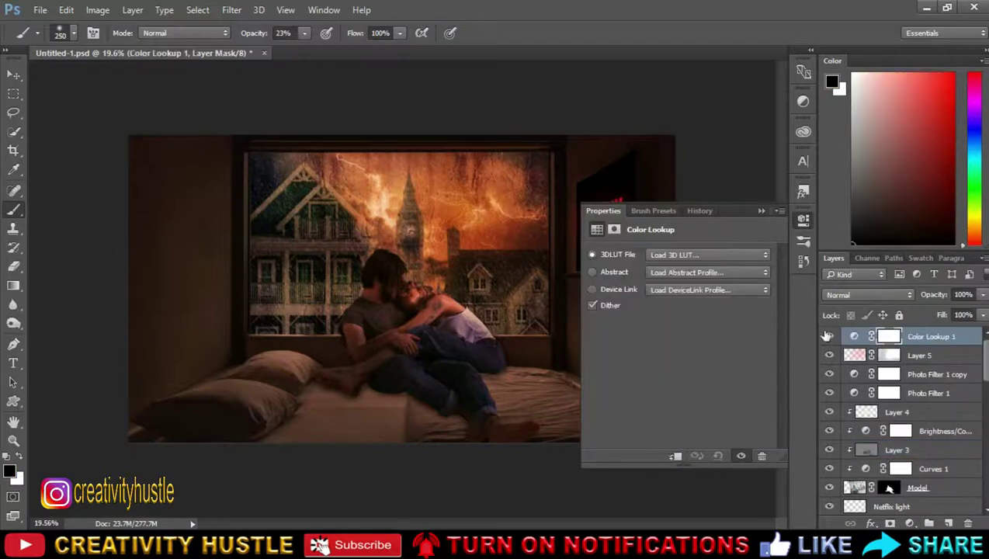
pyautogui.click(722, 256)
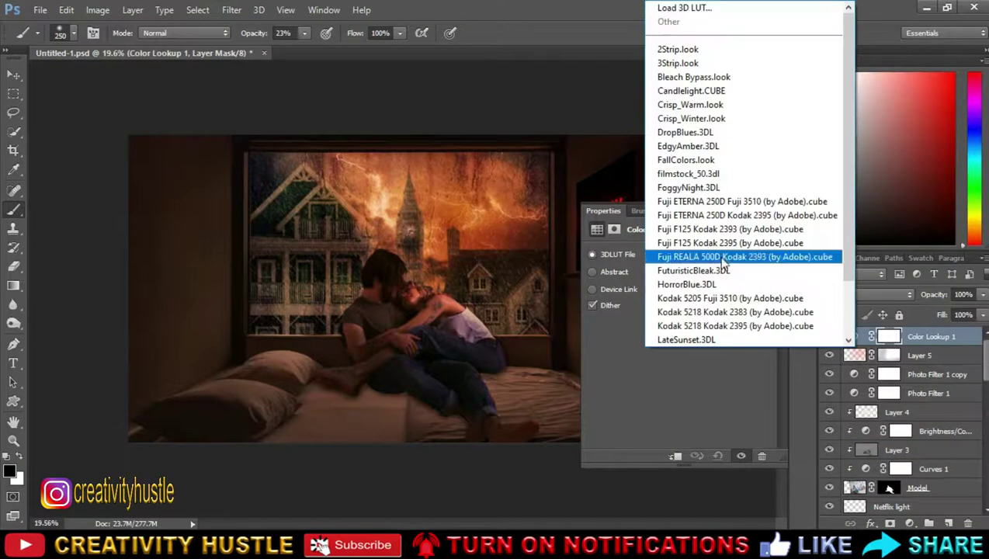
pyautogui.click(731, 63)
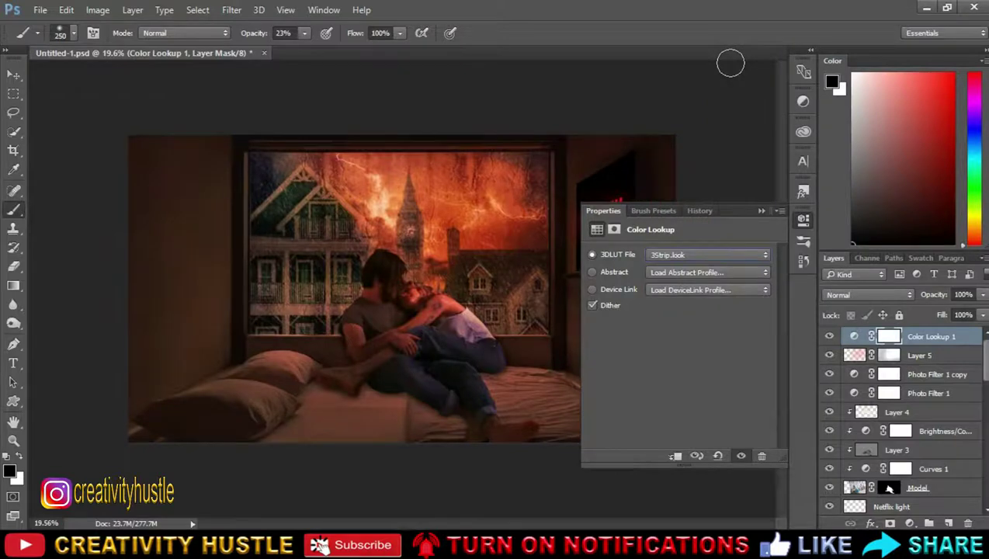
pyautogui.click(762, 210)
pyautogui.doubleClick(963, 294)
pyautogui.write('50')
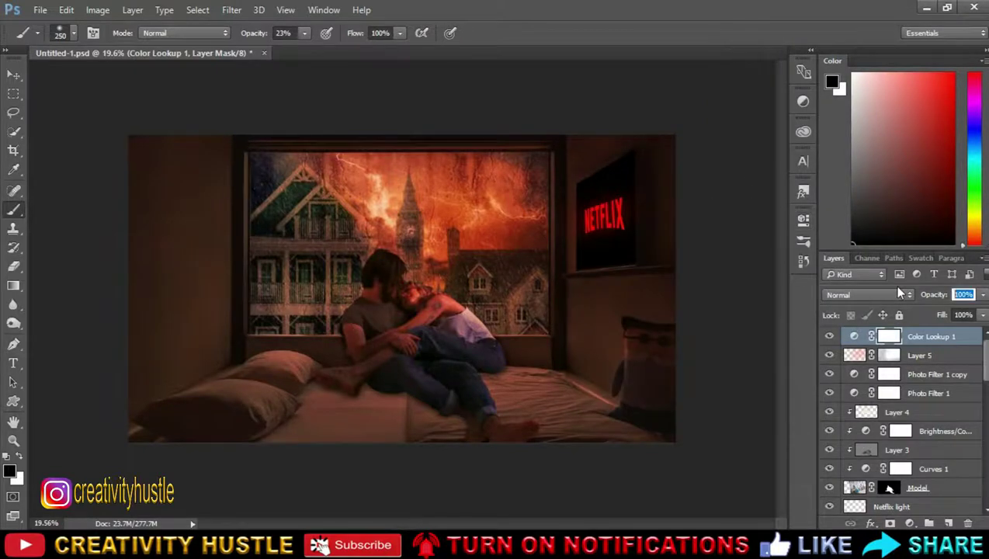
pyautogui.press('Return')
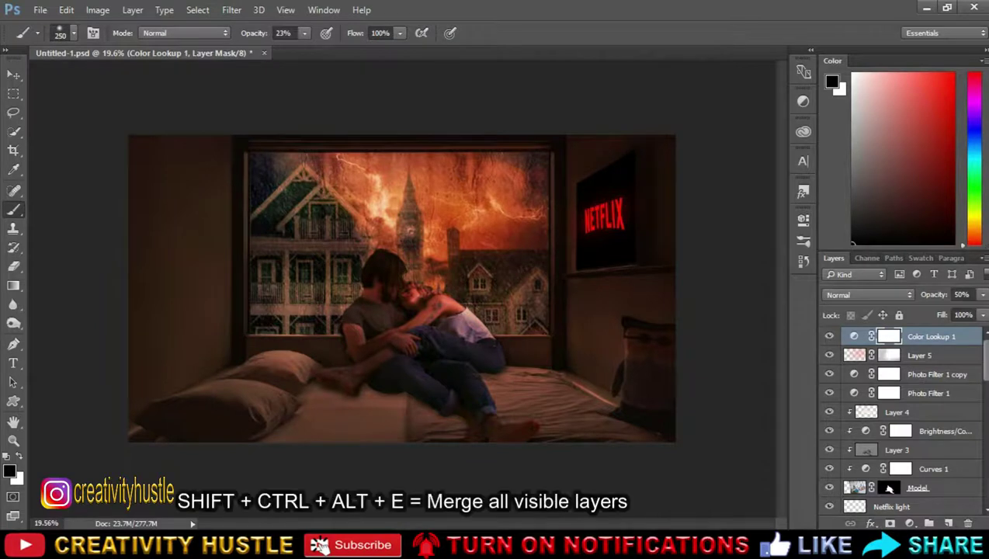
pyautogui.hotkey('ctrl', 'shift', 'alt', 'e')
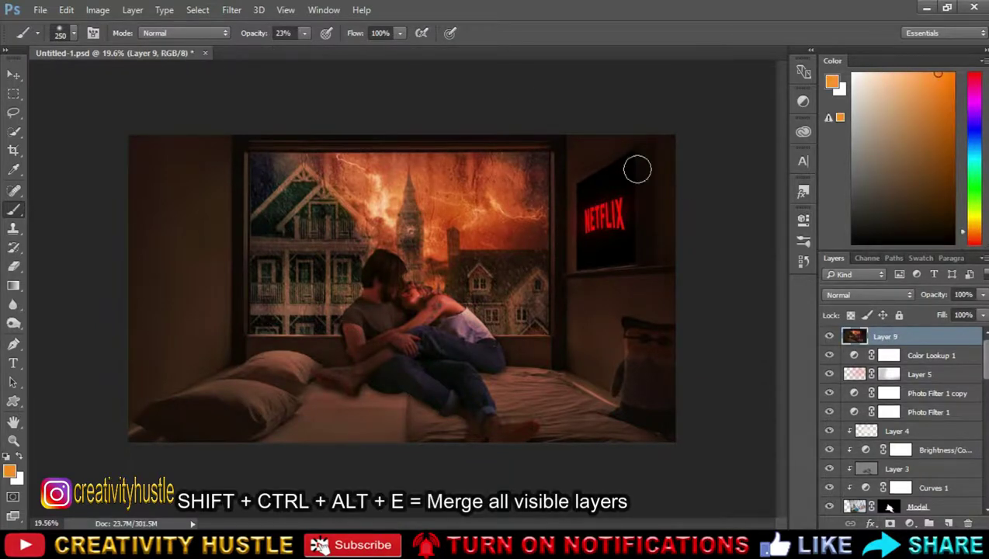
pyautogui.click(232, 10)
pyautogui.moveTo(257, 316)
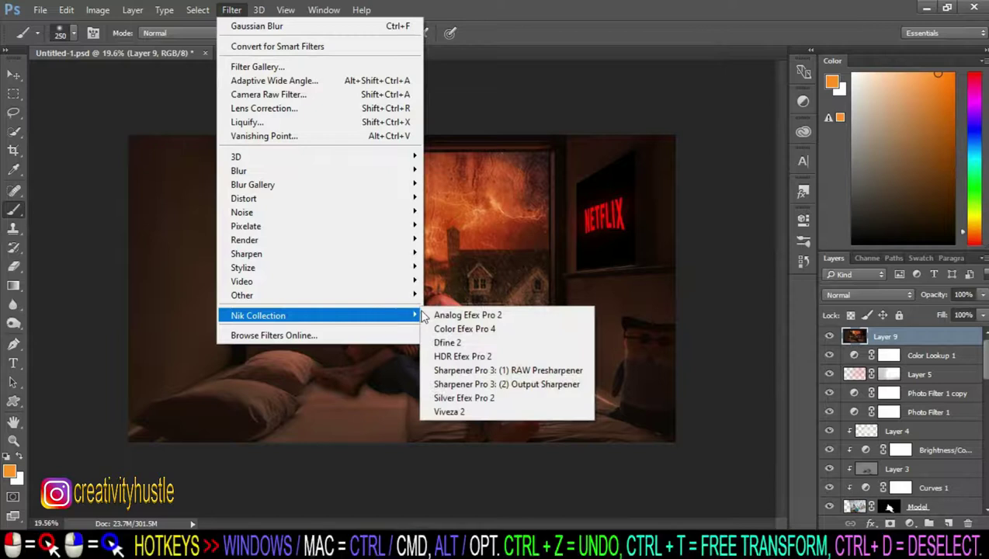
# Step: Apply Brilliance/Warmth with saturation -18%, warmth 23% and perceptual saturation 16%
pyautogui.click(497, 329)
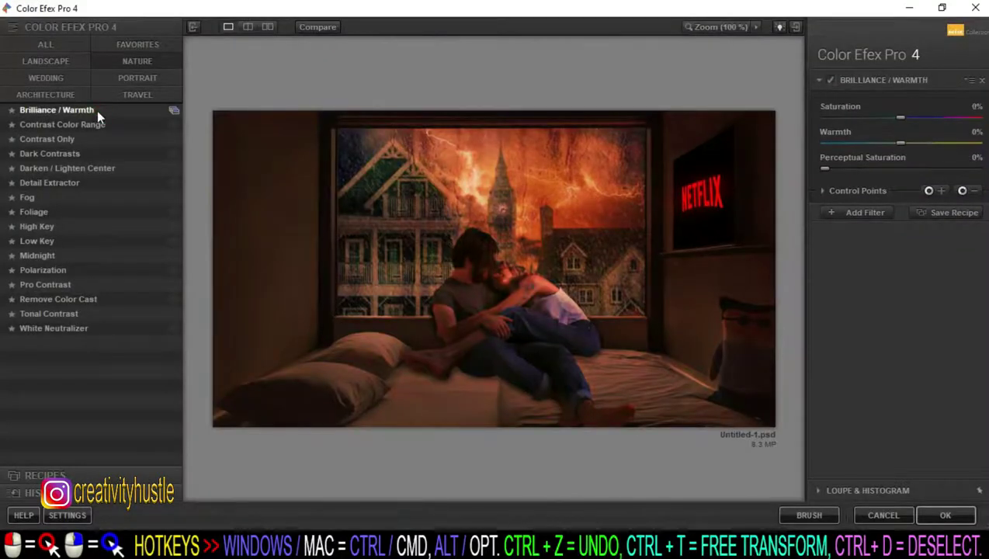
pyautogui.moveTo(900, 117)
pyautogui.mouseDown()
pyautogui.moveTo(882, 118)
pyautogui.moveTo(906, 143)
pyautogui.mouseUp()
pyautogui.click(865, 169)
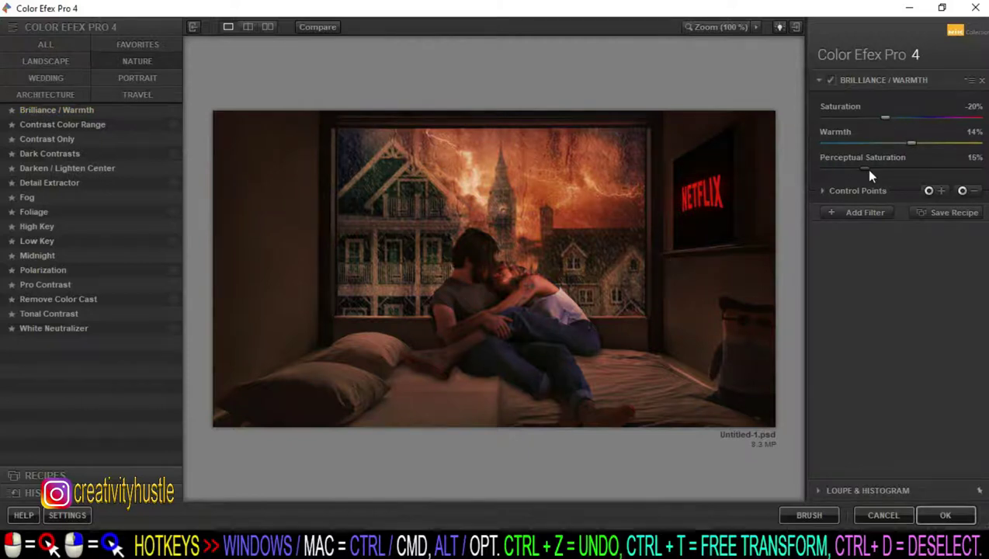
pyautogui.click(956, 516)
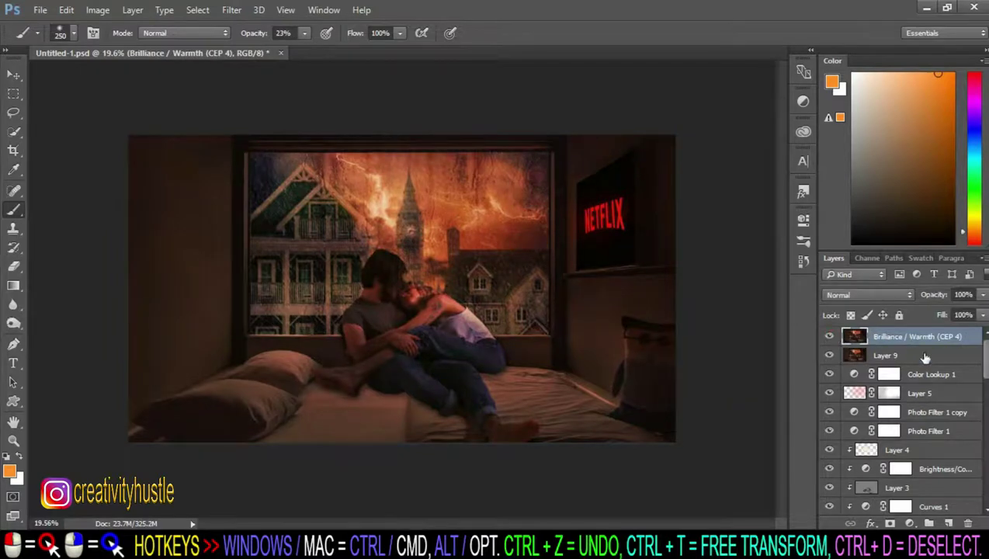
# Step: Add a Gradient Fill layer with a gradient running from black to light pink
pyautogui.click(910, 524)
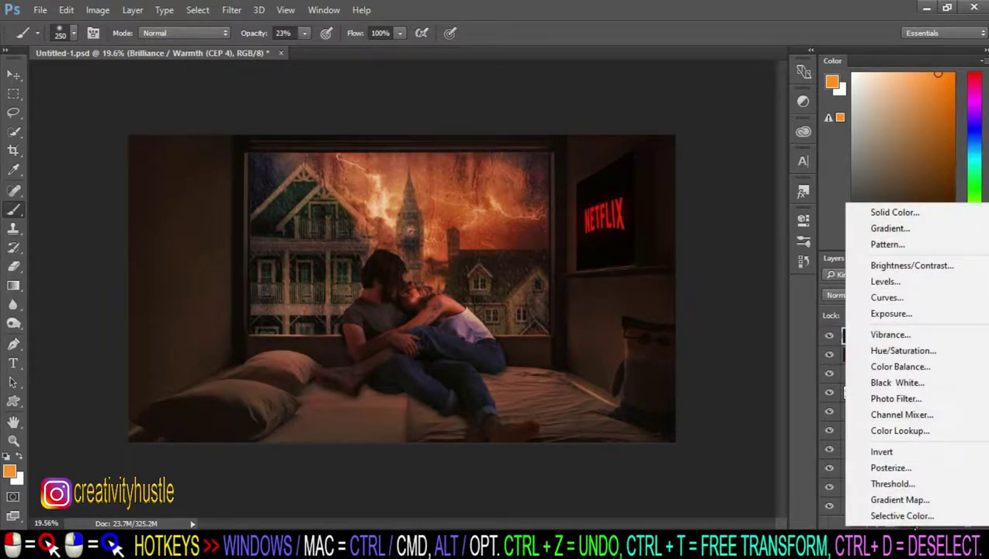
pyautogui.click(910, 229)
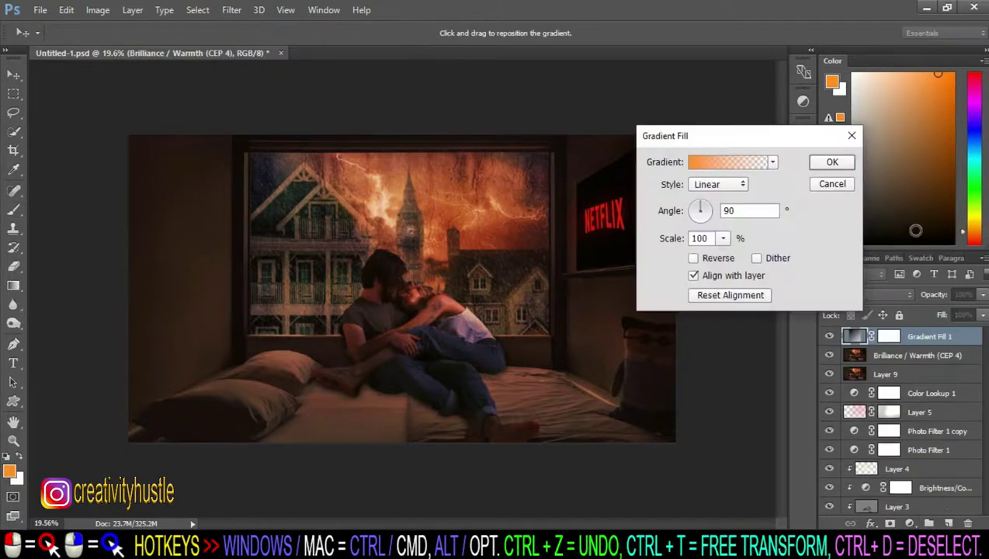
pyautogui.click(735, 162)
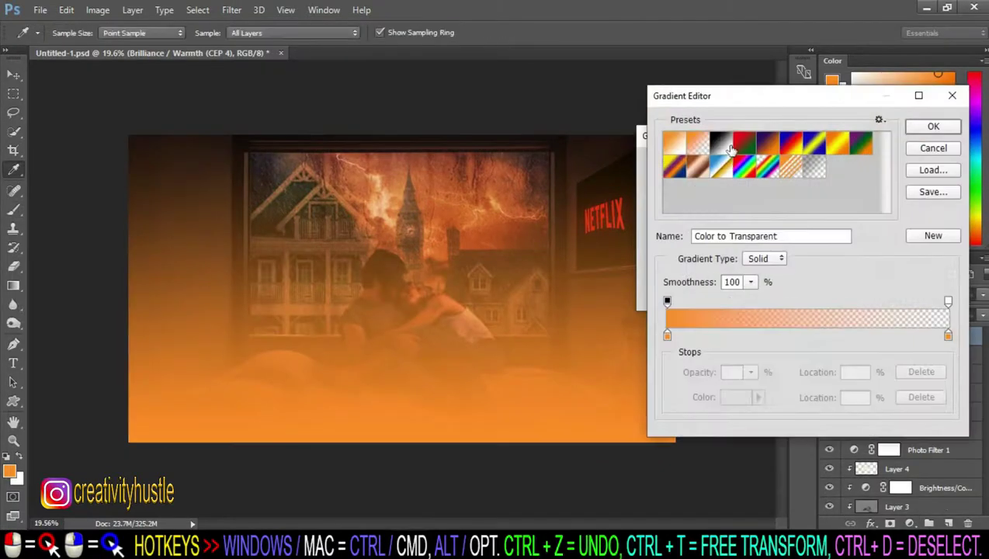
pyautogui.click(729, 147)
pyautogui.doubleClick(667, 336)
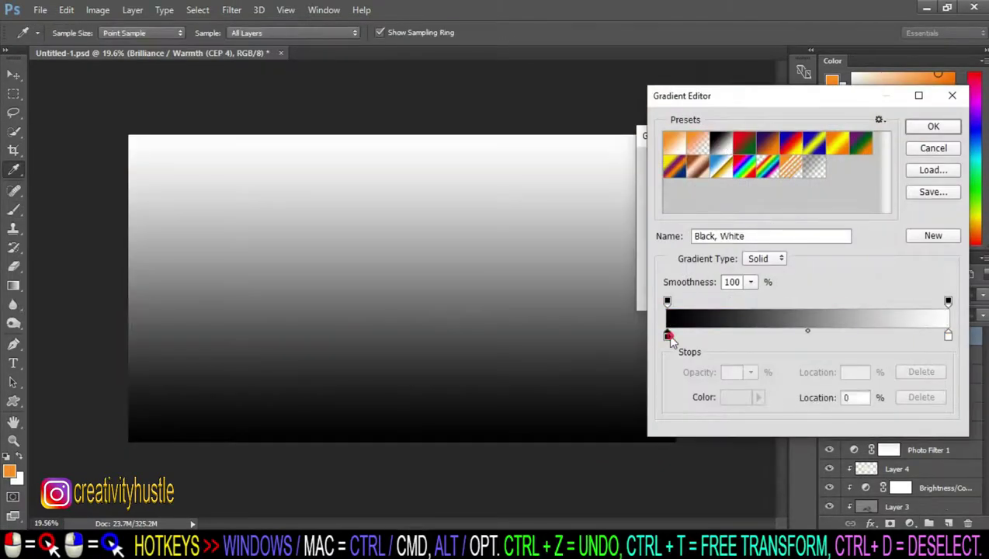
pyautogui.moveTo(677, 279); pyautogui.dragTo(579, 316)
pyautogui.click(936, 109)
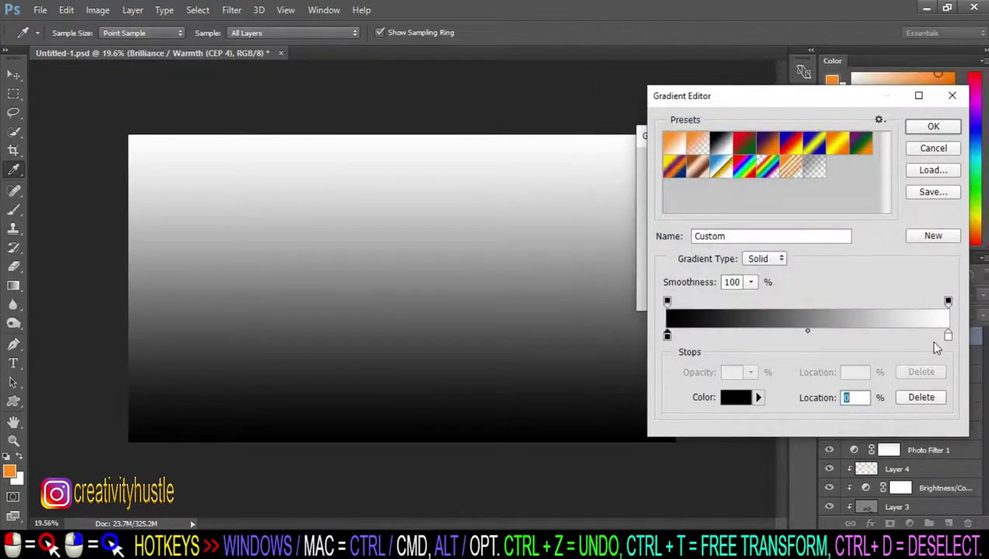
pyautogui.doubleClick(948, 336)
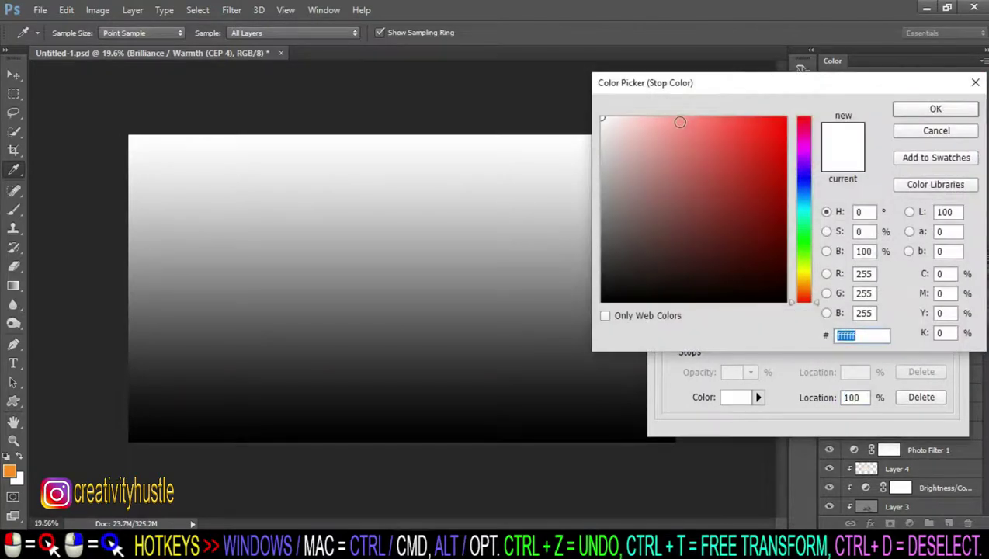
pyautogui.click(680, 124)
pyautogui.click(936, 110)
pyautogui.click(932, 128)
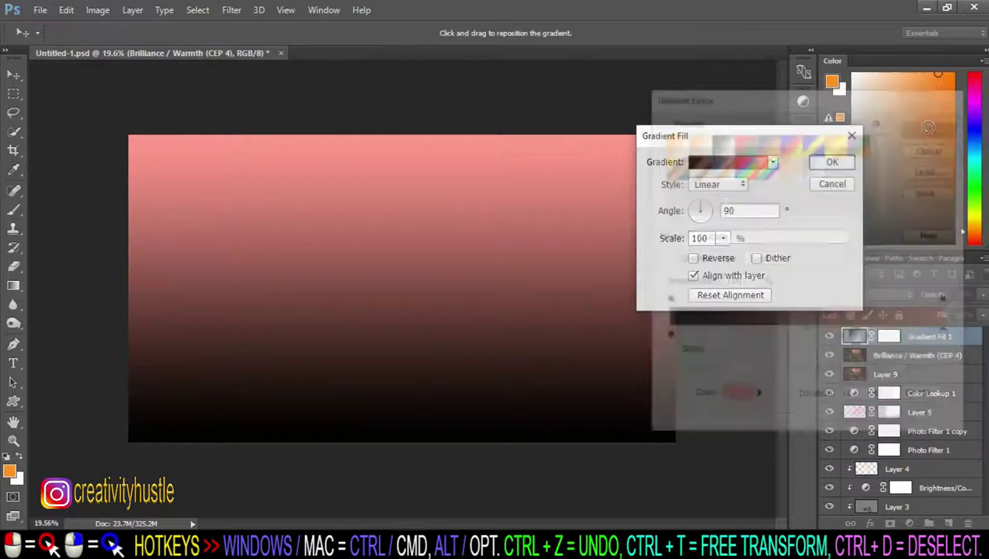
# Step: Make the gradient radial and reversed, and enlarge its scale to fill the canvas
pyautogui.click(721, 186)
pyautogui.click(731, 209)
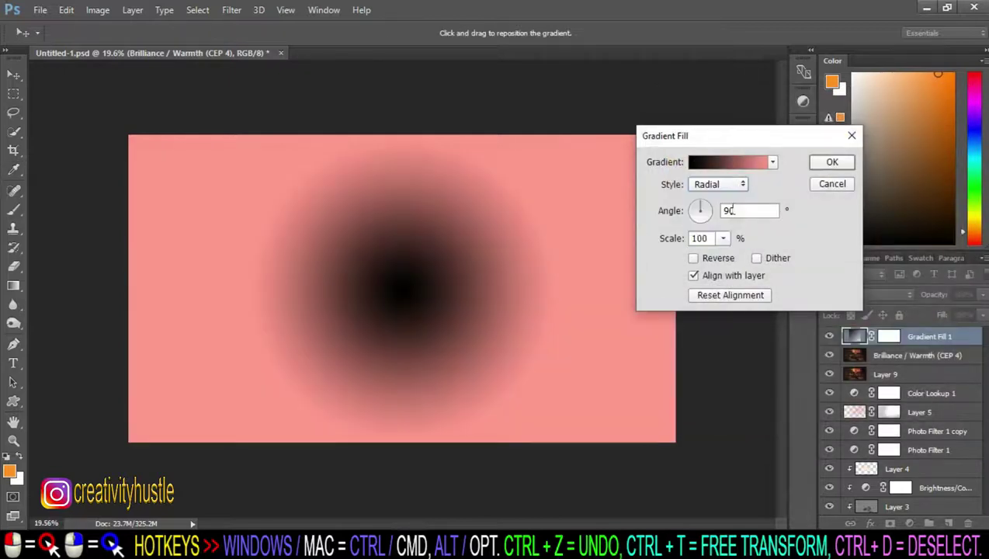
pyautogui.click(714, 260)
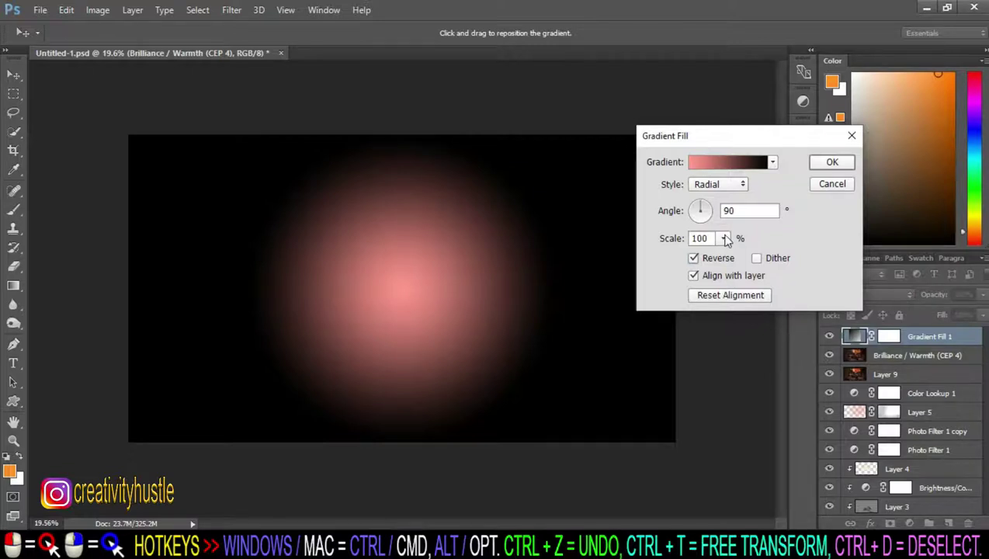
pyautogui.click(724, 238)
pyautogui.moveTo(724, 254); pyautogui.dragTo(732, 264)
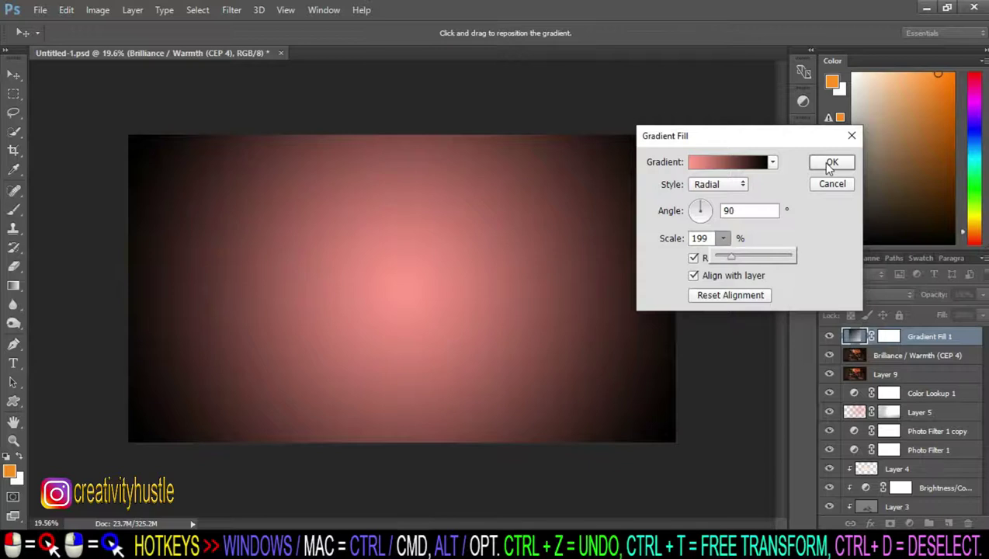
# Step: Rebuild the gradient from Foreground to Transparent, going from black (000000) to pale pink
pyautogui.click(745, 163)
pyautogui.click(697, 142)
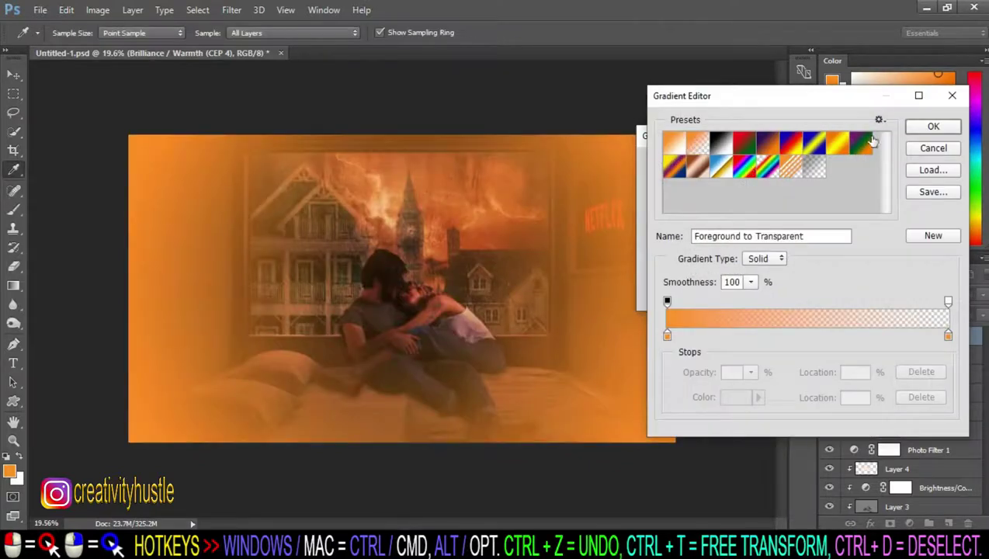
pyautogui.doubleClick(667, 335)
pyautogui.write('000000')
pyautogui.click(934, 109)
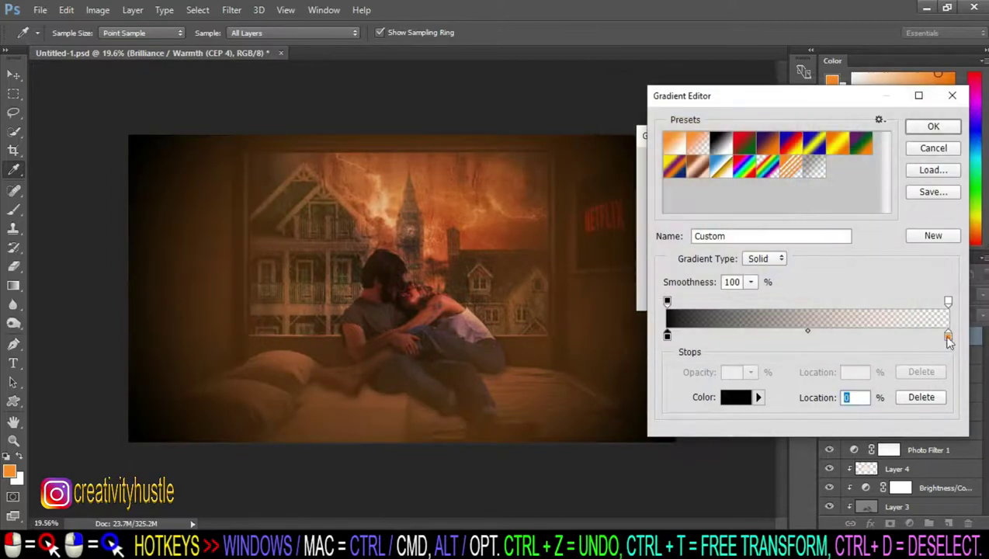
pyautogui.doubleClick(948, 337)
pyautogui.moveTo(806, 142); pyautogui.dragTo(823, 102)
pyautogui.moveTo(695, 118); pyautogui.dragTo(659, 120)
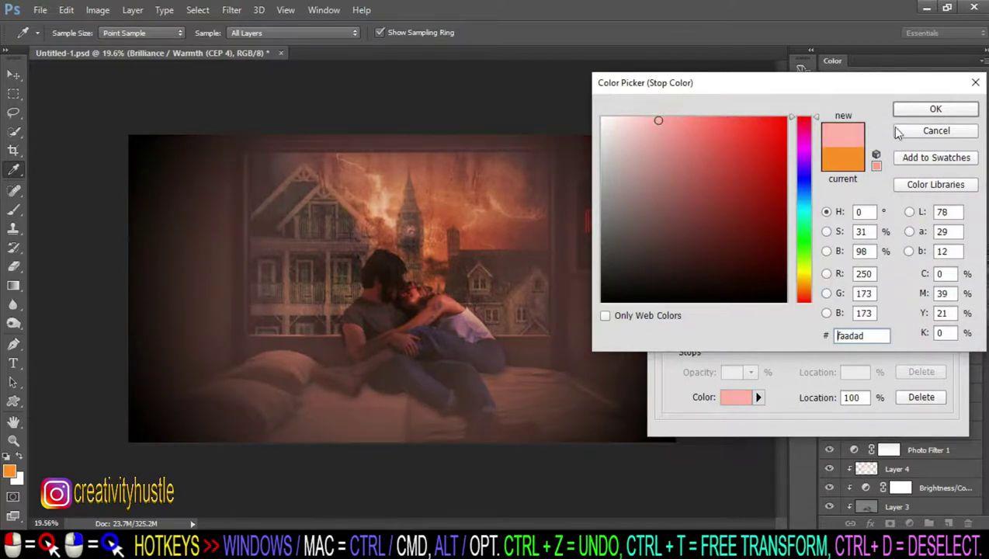
pyautogui.click(930, 111)
pyautogui.click(930, 129)
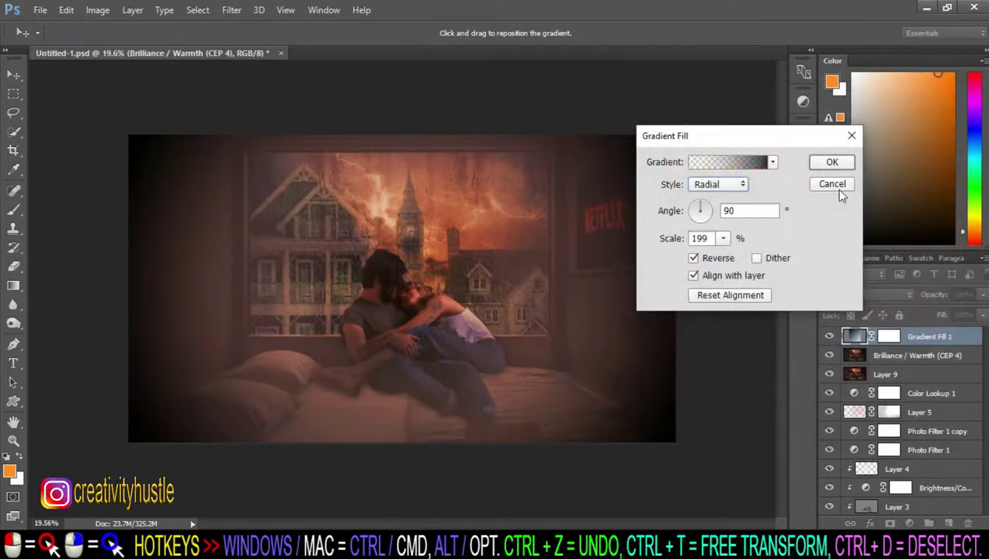
# Step: Resize the vignette to about 189% scale, apply it, and set layer opacity to 50%
pyautogui.click(723, 239)
pyautogui.moveTo(729, 259); pyautogui.dragTo(718, 254)
pyautogui.click(845, 161)
pyautogui.click(963, 294)
pyautogui.write('50')
pyautogui.press('Return')
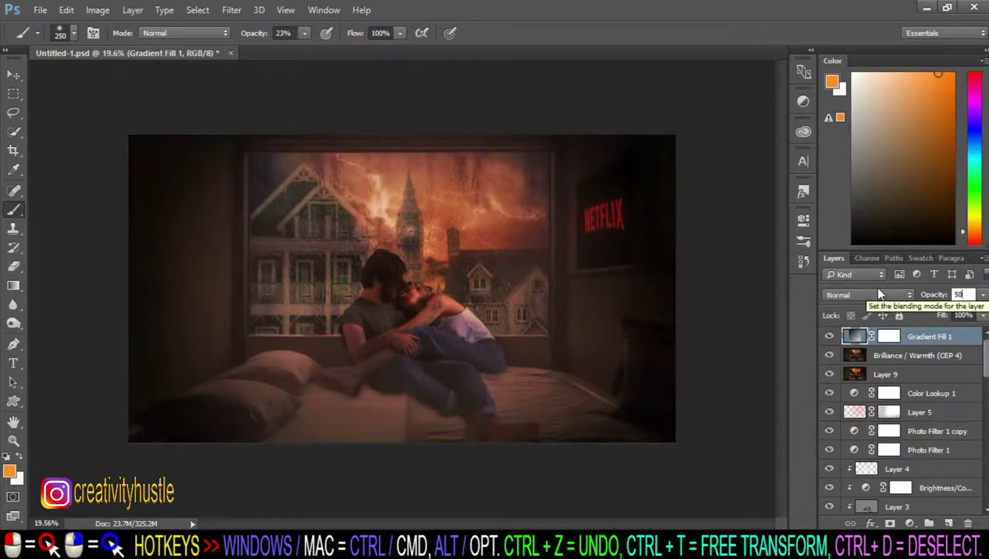
# Step: Lower the vignette to 25% opacity and toggle it off and on to compare
pyautogui.write('25')
pyautogui.press('Return')
pyautogui.click(829, 337)
pyautogui.click(829, 337)
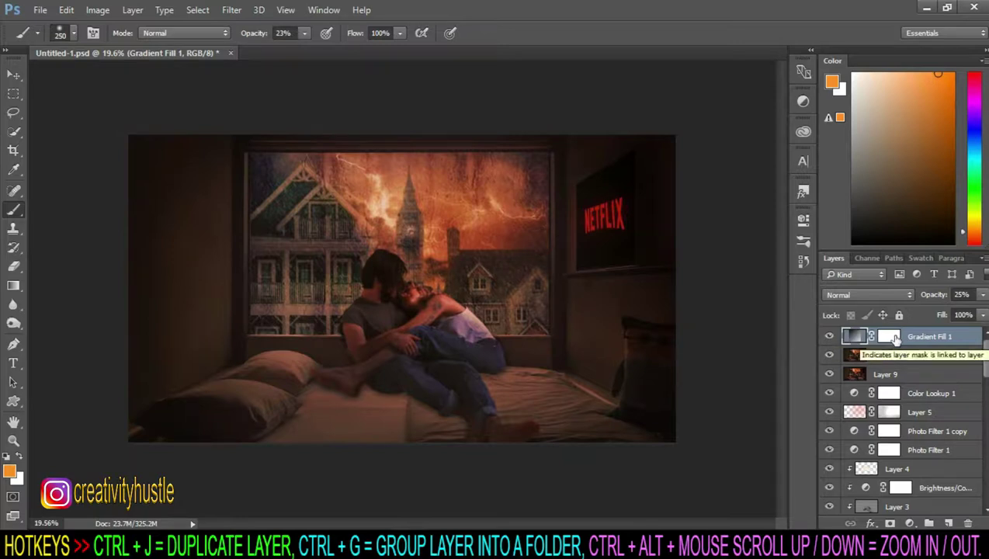
# Step: Paint the vignette's mask away from the couple with a large brush, then raise its opacity to 50%
pyautogui.click(889, 336)
pyautogui.press(']')
pyautogui.press(']')
pyautogui.press(']')
pyautogui.moveTo(398, 309); pyautogui.dragTo(470, 287)
pyautogui.moveTo(478, 338); pyautogui.dragTo(361, 383)
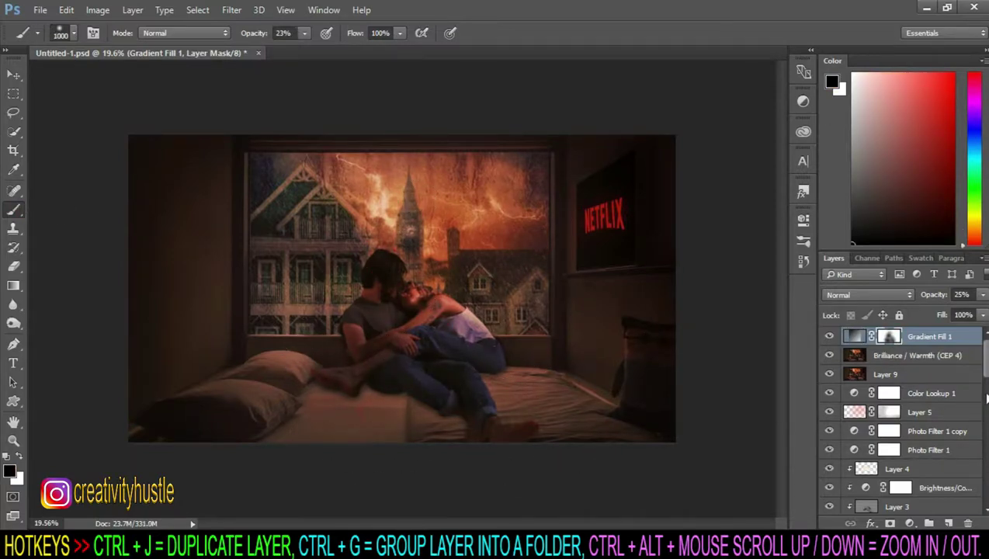
pyautogui.moveTo(919, 298); pyautogui.dragTo(924, 298)
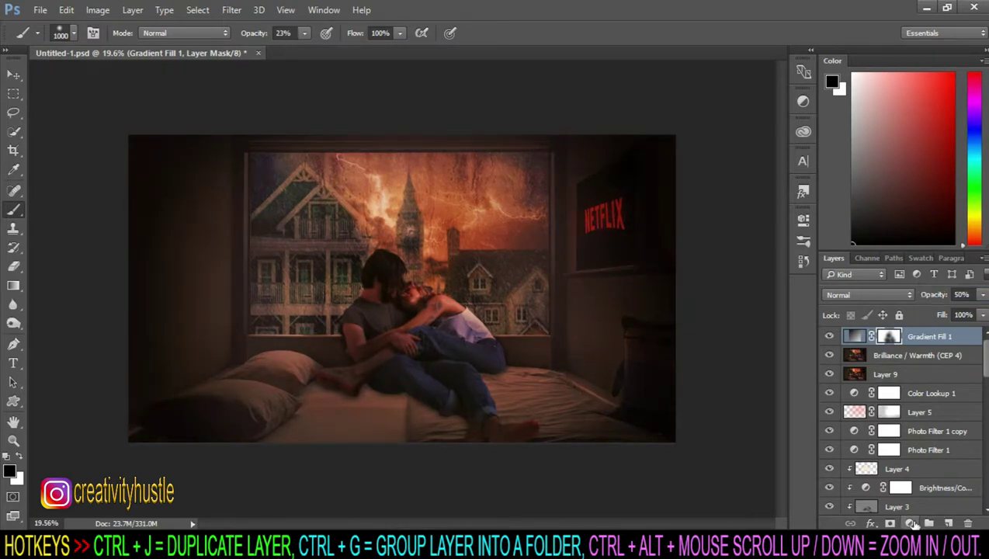
# Step: Add a Brightness/Contrast adjustment with brightness 30 and contrast 10
pyautogui.click(911, 523)
pyautogui.click(926, 260)
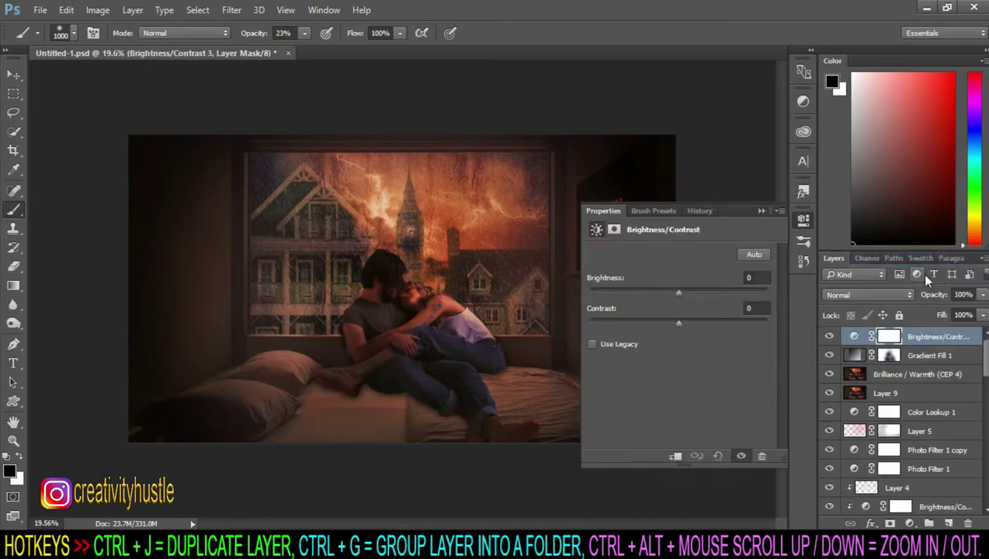
pyautogui.moveTo(698, 293); pyautogui.dragTo(688, 322)
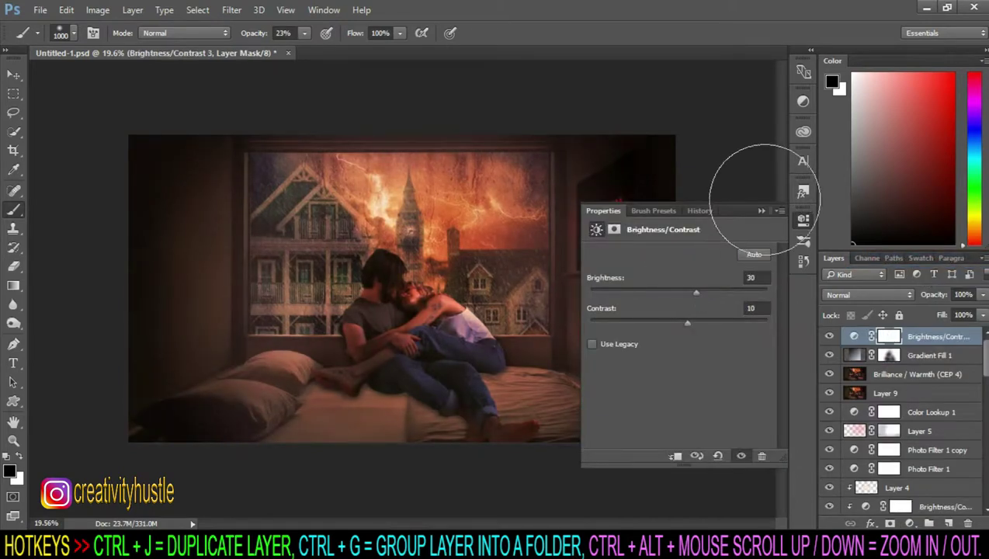
pyautogui.click(762, 210)
# Step: Set the Gradient Fill vignette layer's opacity to 30%
pyautogui.click(929, 355)
pyautogui.click(962, 294)
pyautogui.write('30')
pyautogui.press('Return')
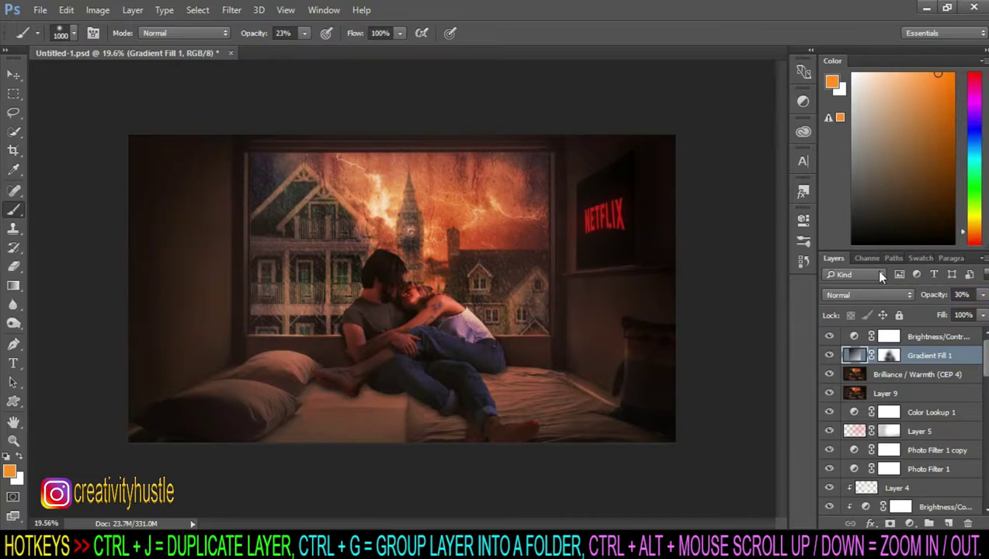
# Step: Add another Brightness/Contrast adjustment layer on top
pyautogui.click(910, 523)
pyautogui.click(877, 262)
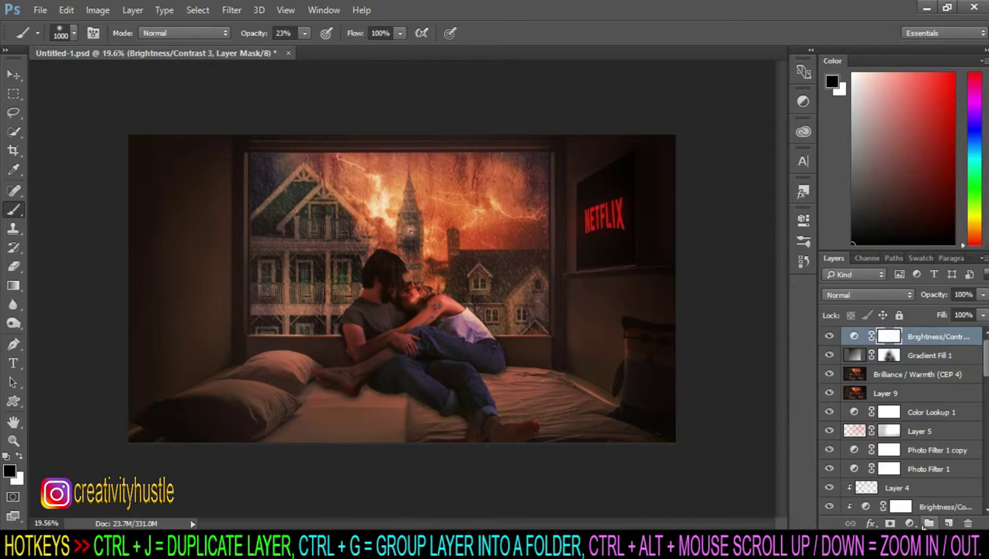
pyautogui.click(910, 524)
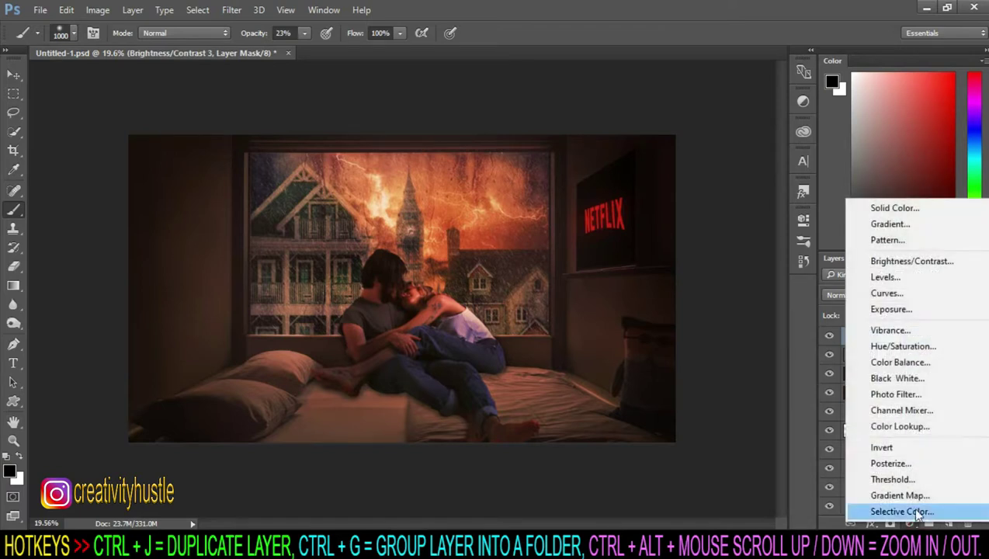
# Step: Add a Color Balance layer shifting midtones to Red +3, Magenta −6, Yellow −3
pyautogui.click(928, 362)
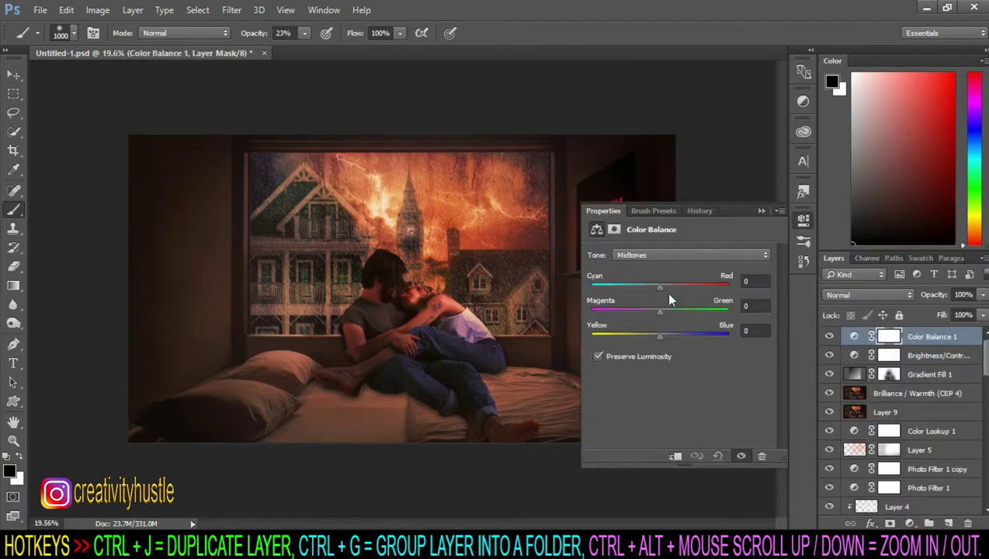
pyautogui.moveTo(657, 312); pyautogui.dragTo(662, 287)
pyautogui.moveTo(660, 336); pyautogui.dragTo(657, 337)
pyautogui.click(803, 219)
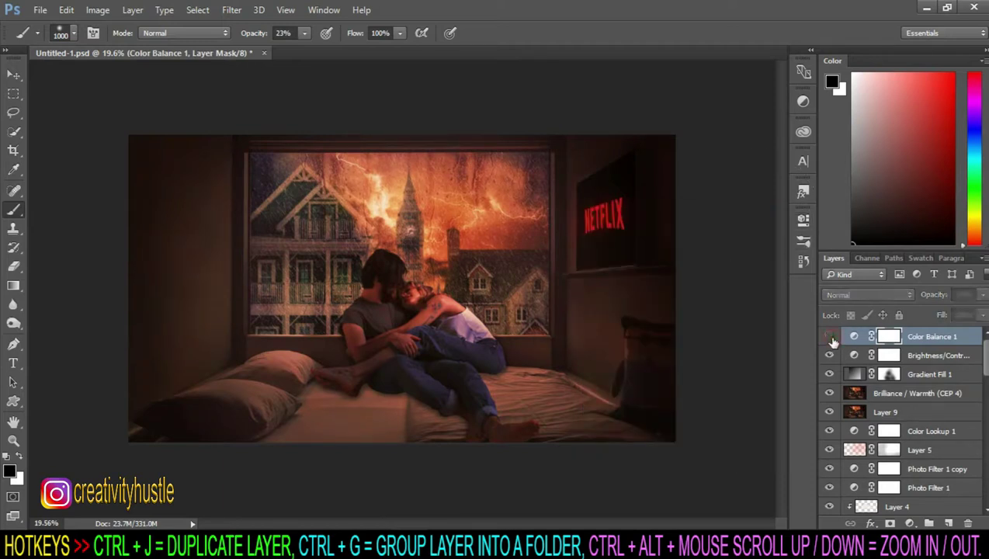
# Step: Stamp all visible layers into a new merged layer and name it Done
pyautogui.click(920, 336)
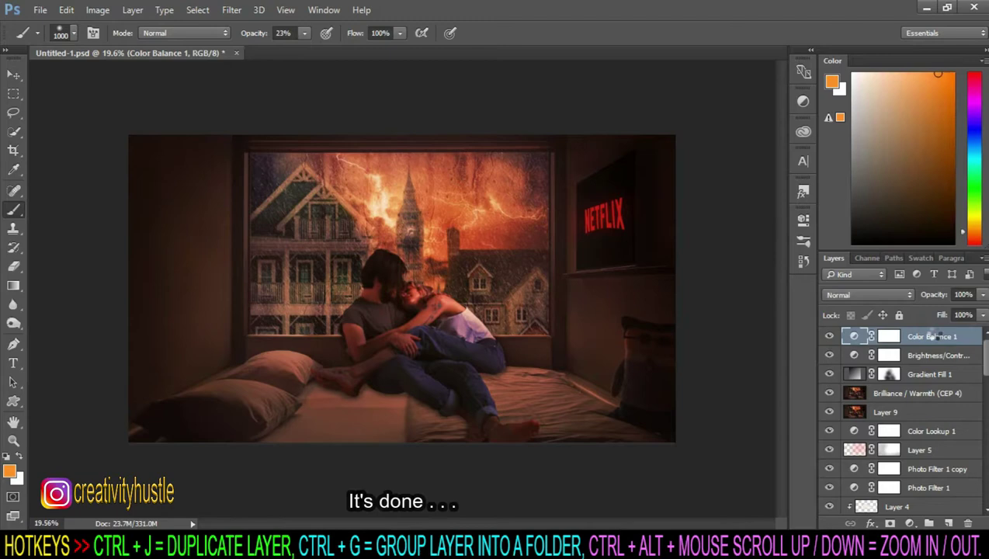
pyautogui.hotkey('ctrl', 'shift', 'alt', 'e')
pyautogui.doubleClick(889, 336)
pyautogui.write('Done')
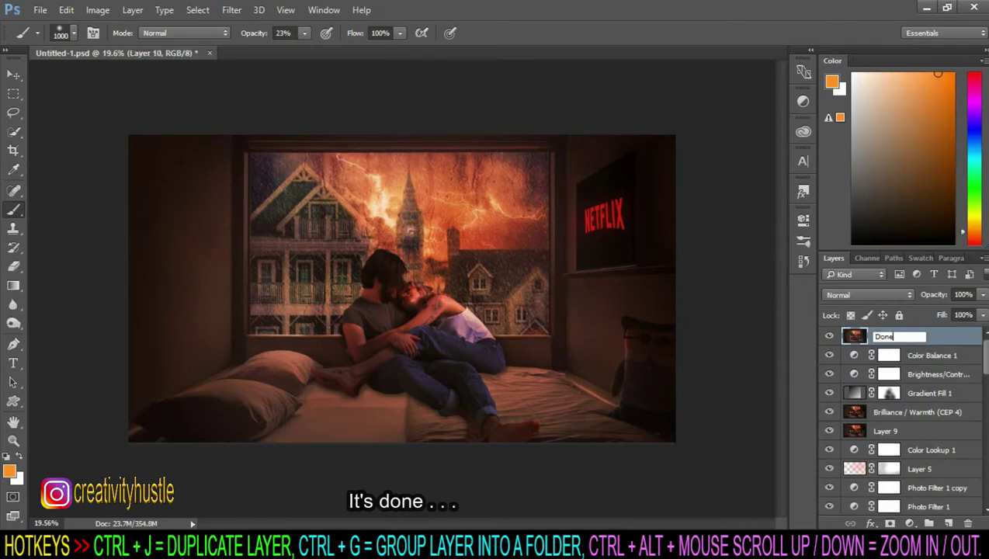
pyautogui.click(982, 332)
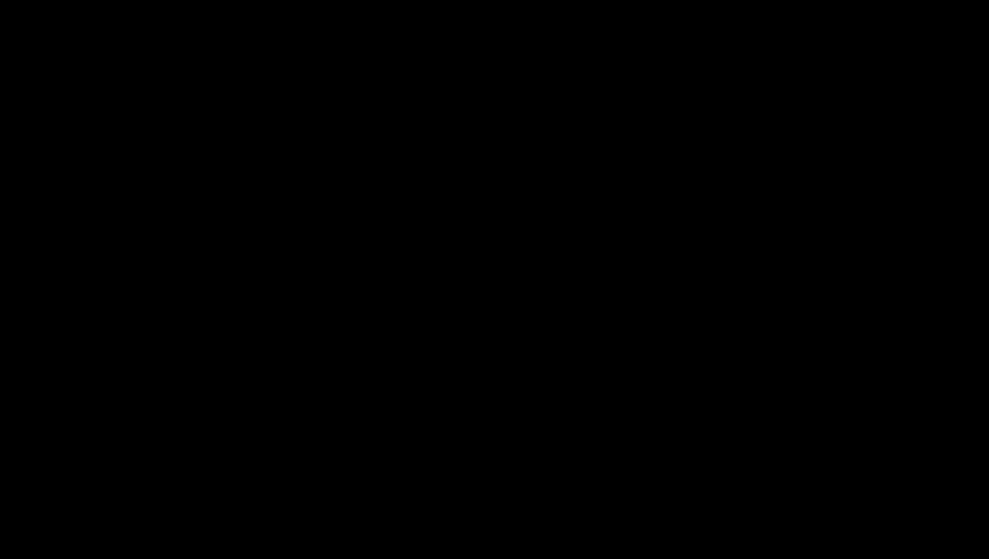